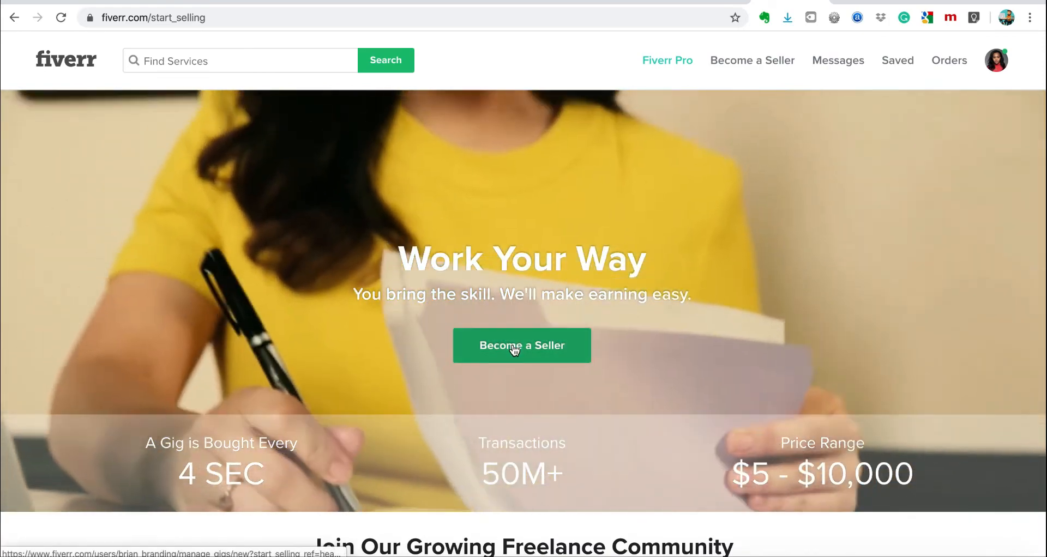
Choose Become a Seller and continue past the onboarding overview to the profile tips.
click(514, 350)
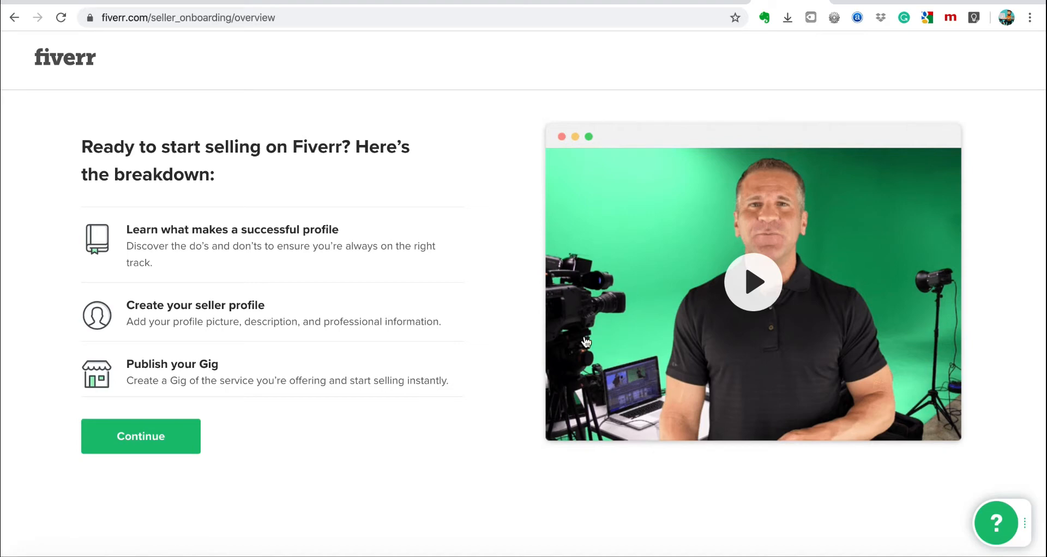
click(150, 441)
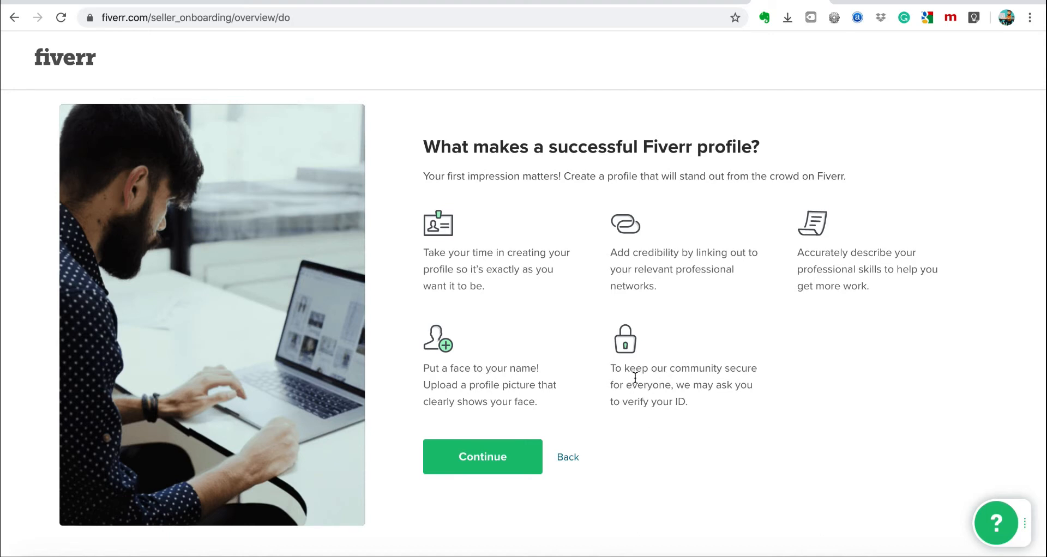
drag(612, 370, 692, 407)
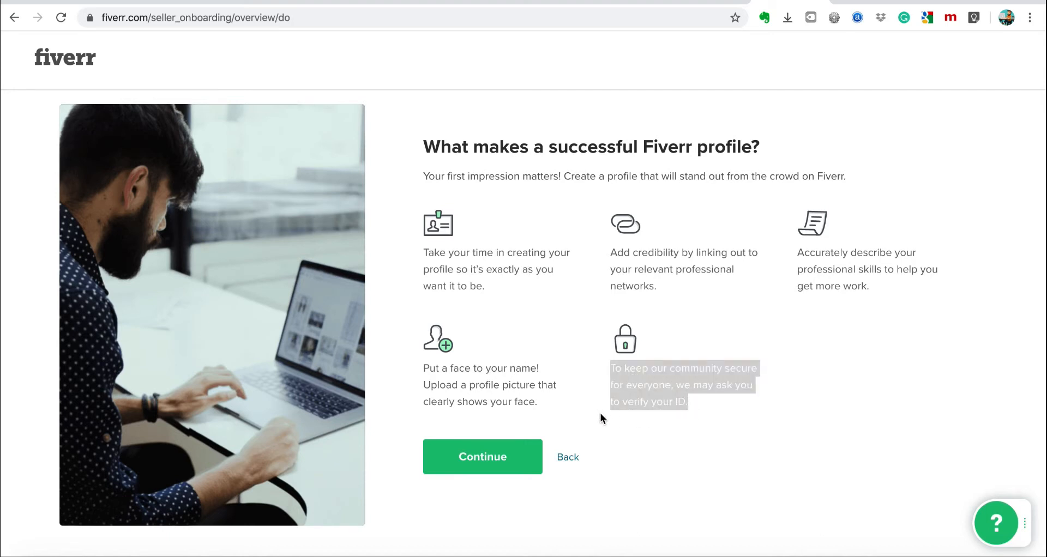
click(625, 388)
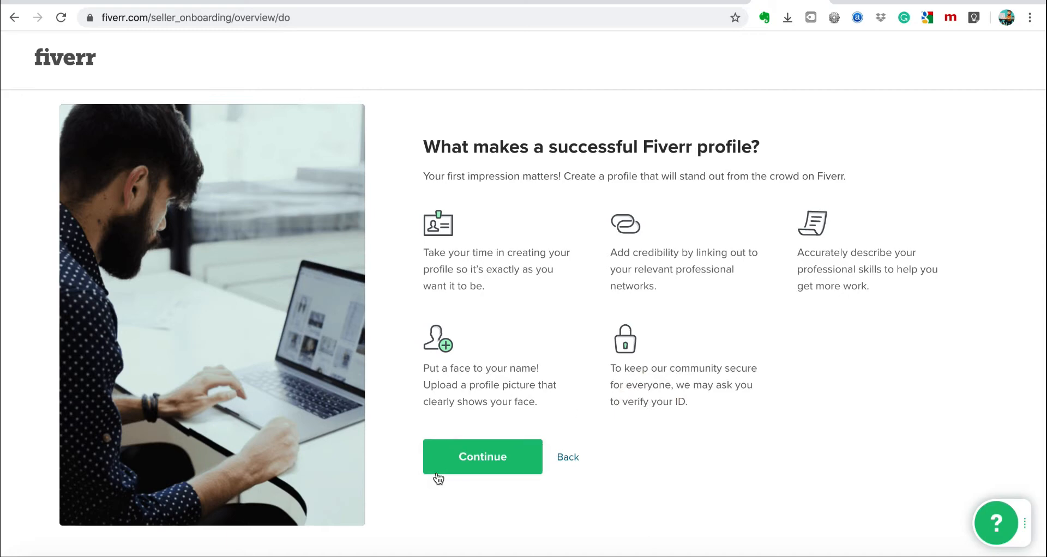
Read the misleading-identity, soliciting-members and off-site-payment warnings, then continue to Personal Info.
click(487, 464)
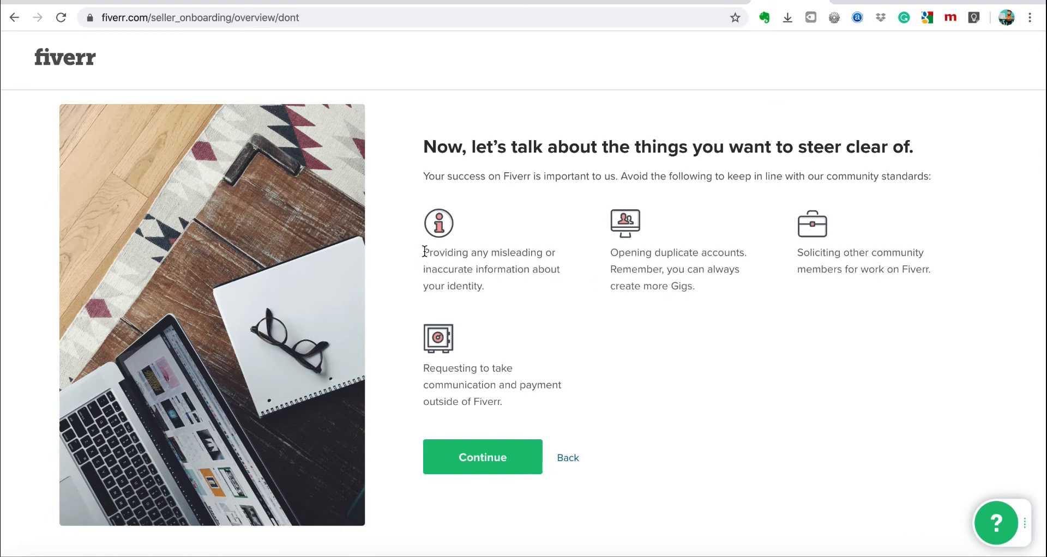
drag(425, 251, 520, 300)
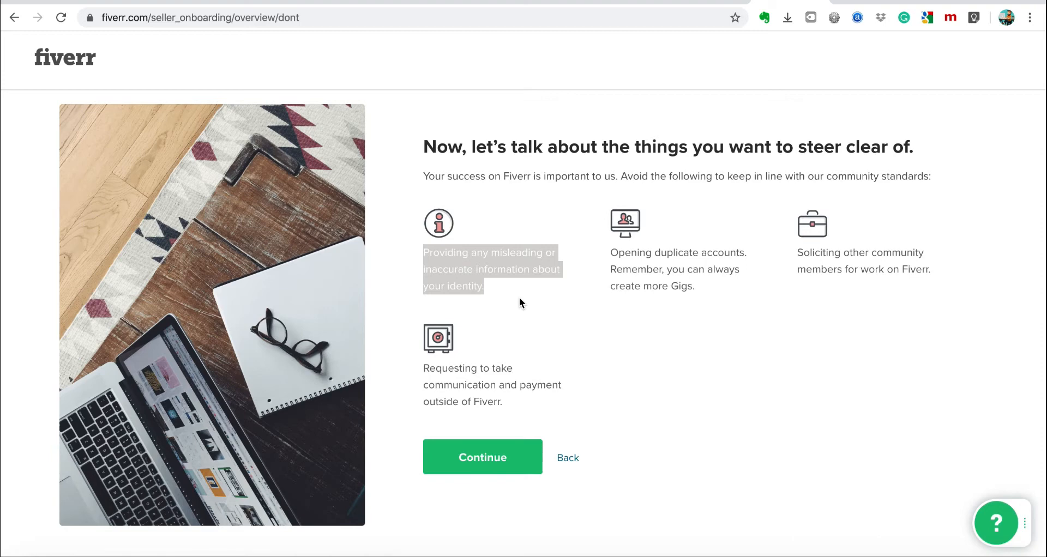
double_click(822, 269)
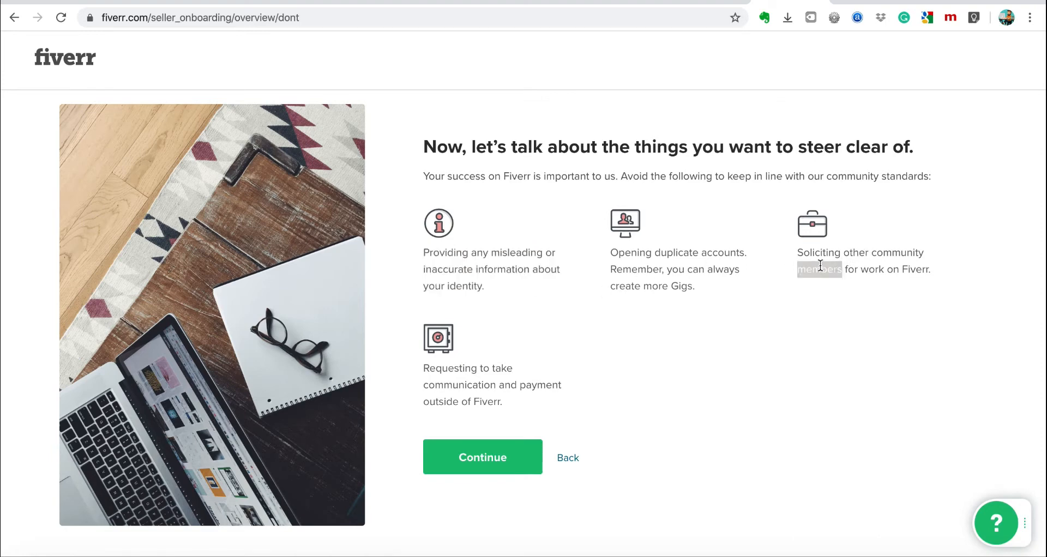
triple_click(802, 253)
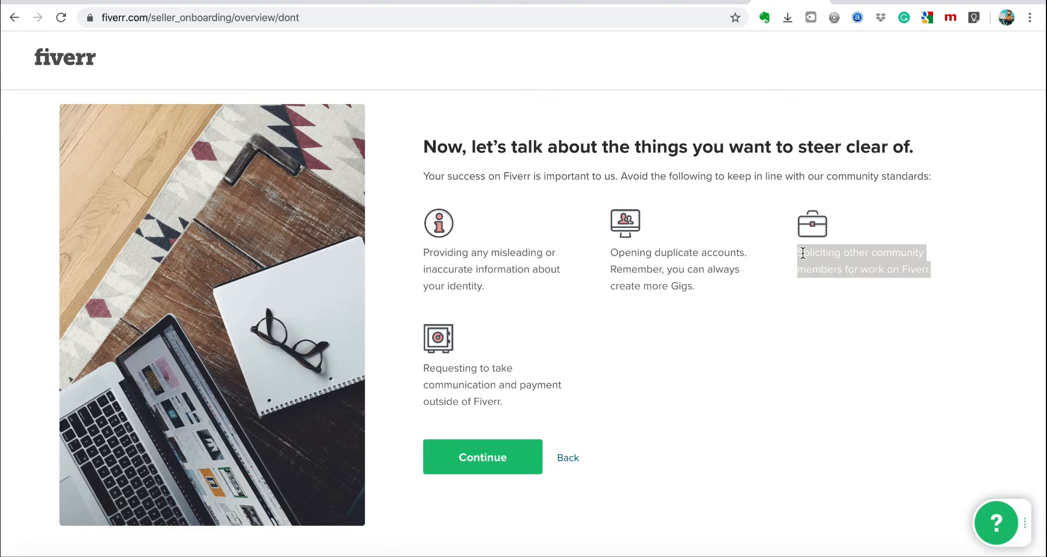
double_click(446, 371)
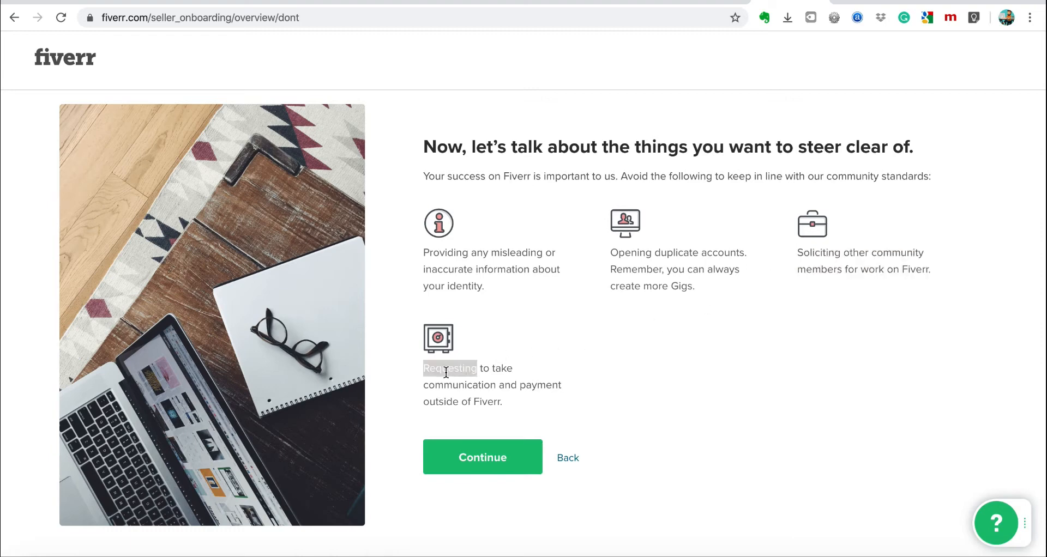
click(446, 372)
click(457, 394)
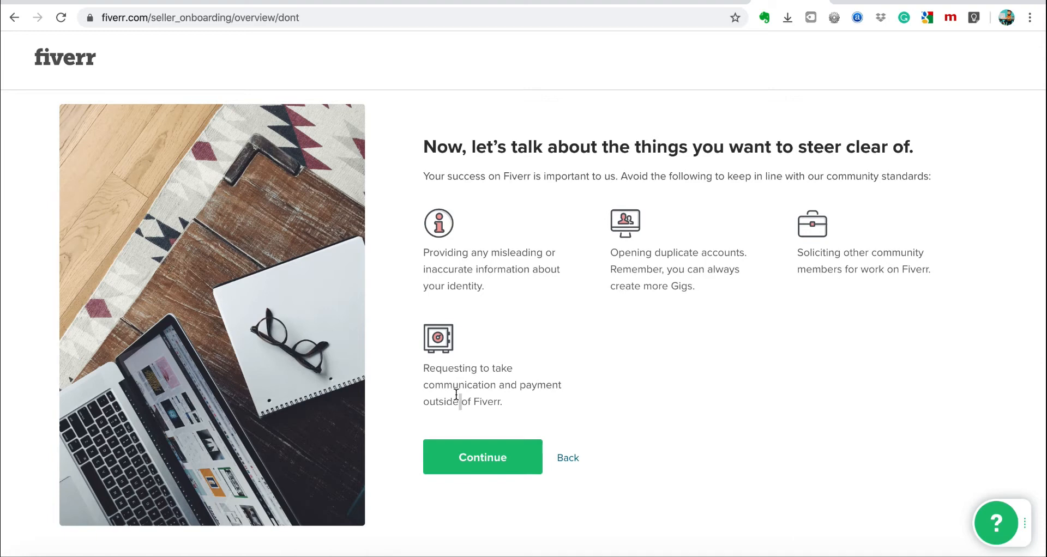
click(496, 456)
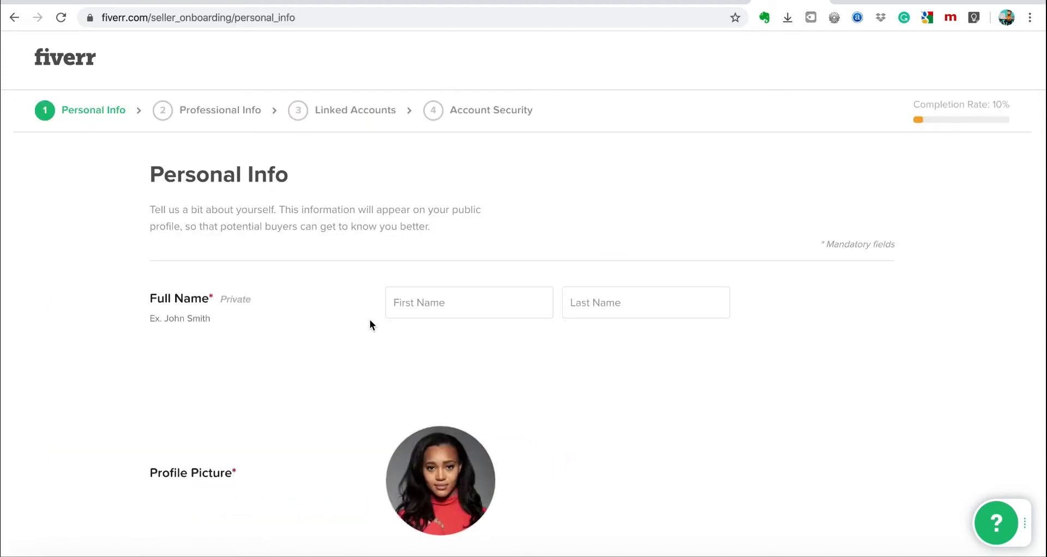
Enter the seller's first and last name in the Full Name fields.
click(436, 301)
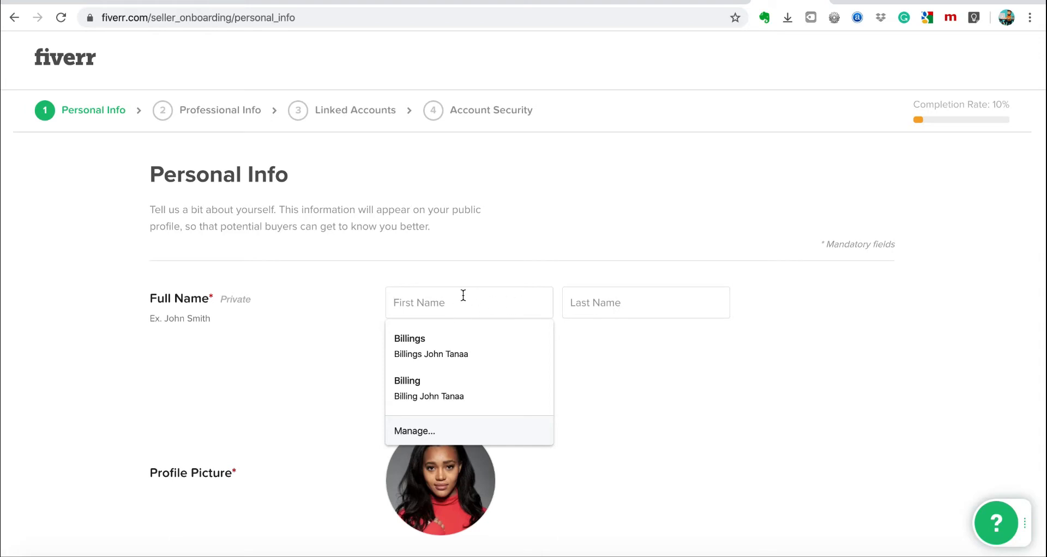
key(Tab)
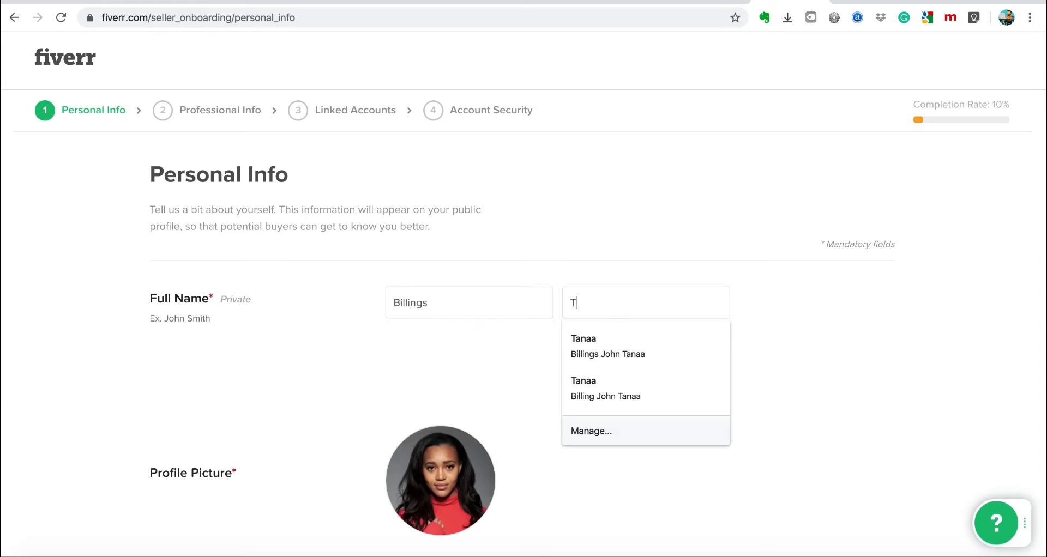
click(339, 323)
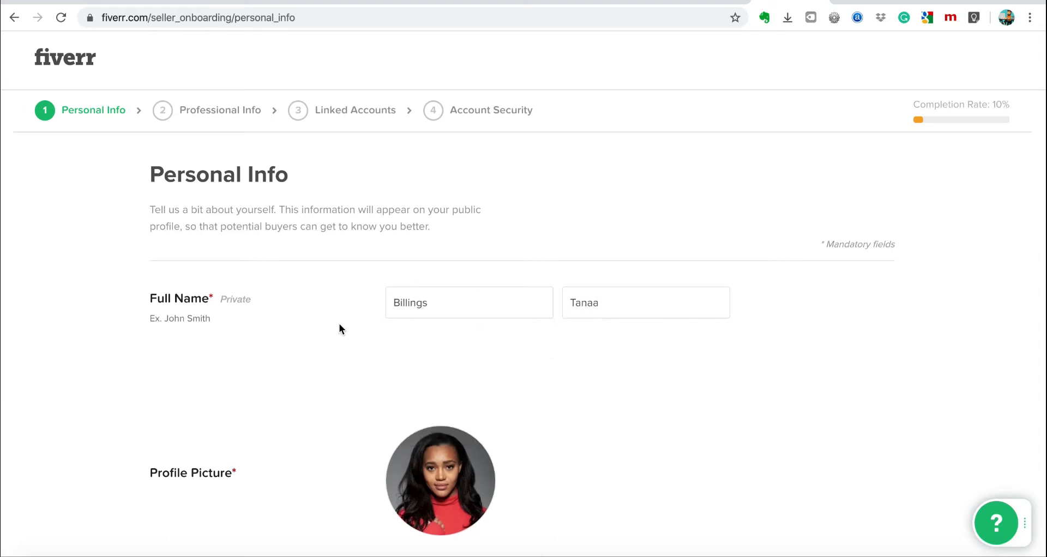
Review the description and languages sections, then save Personal Info.
scroll(339, 329, down, 6)
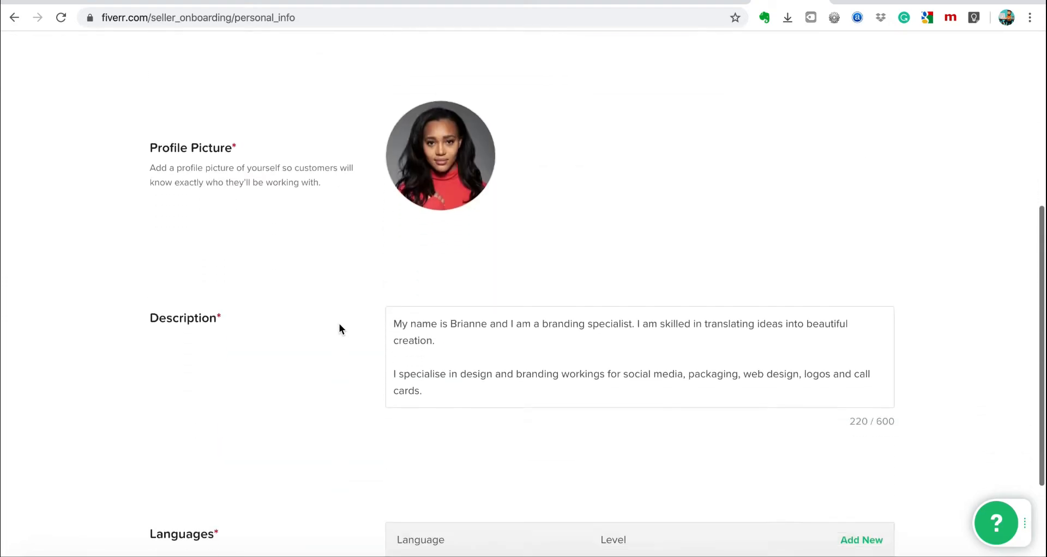
scroll(339, 329, down, 1)
scroll(619, 354, down, 2)
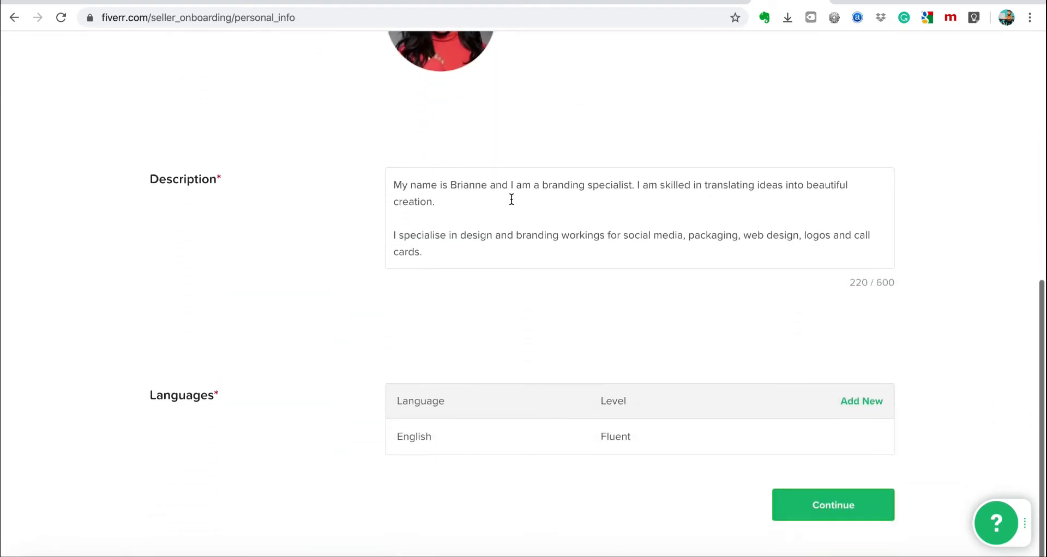
scroll(645, 324, up, 9)
scroll(644, 323, down, 4)
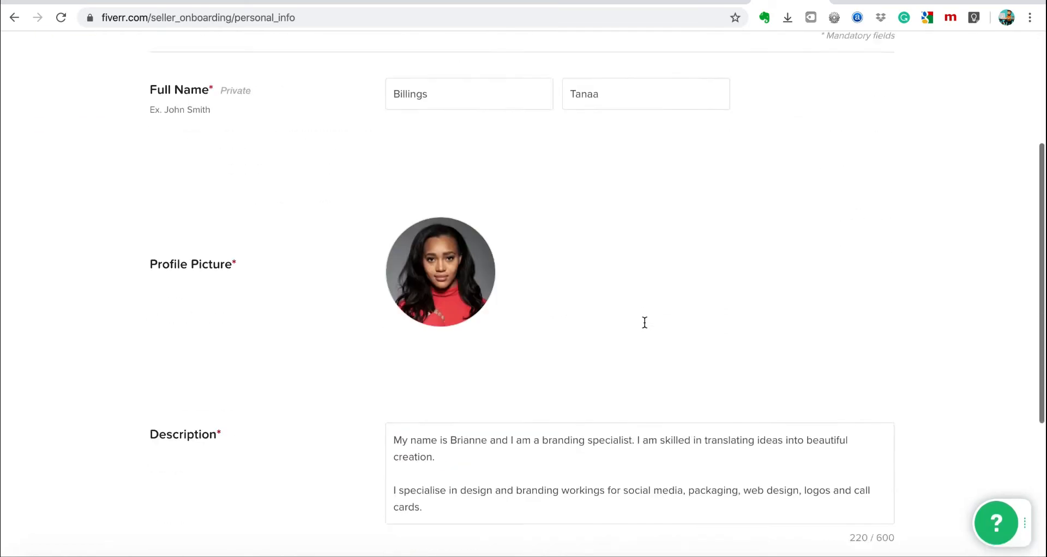
scroll(644, 322, down, 2)
scroll(895, 463, down, 3)
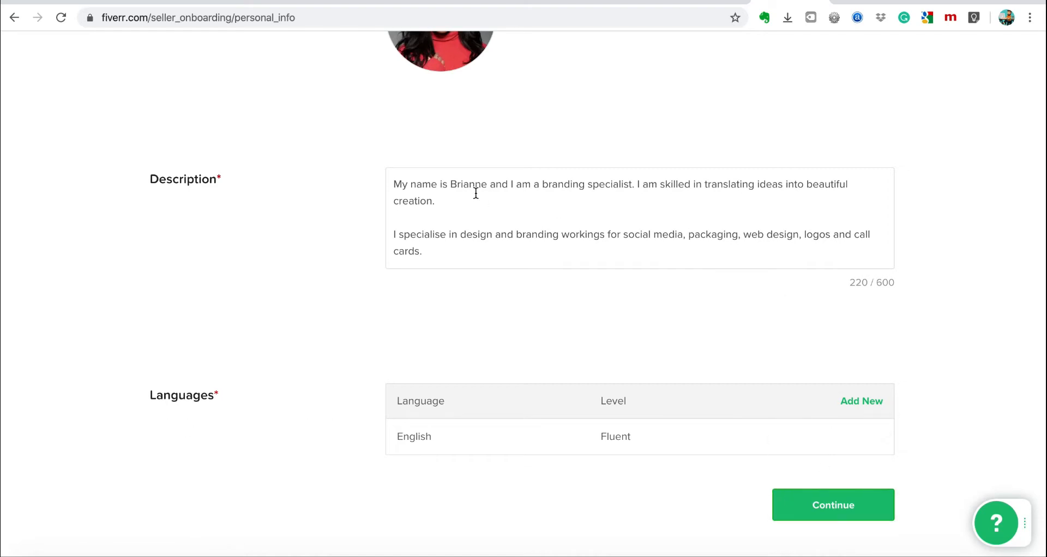
scroll(615, 210, up, 1)
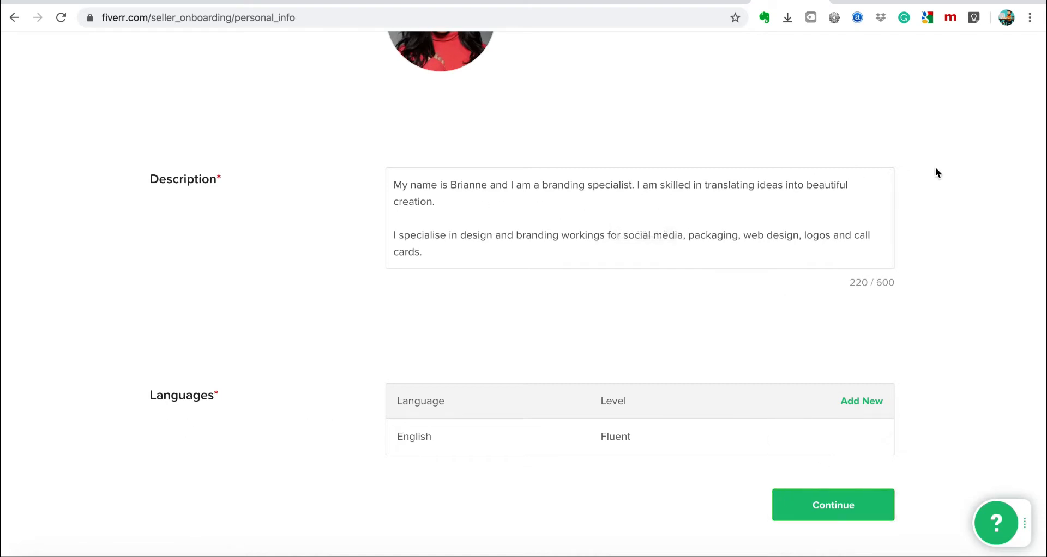
scroll(936, 173, up, 3)
scroll(936, 173, down, 3)
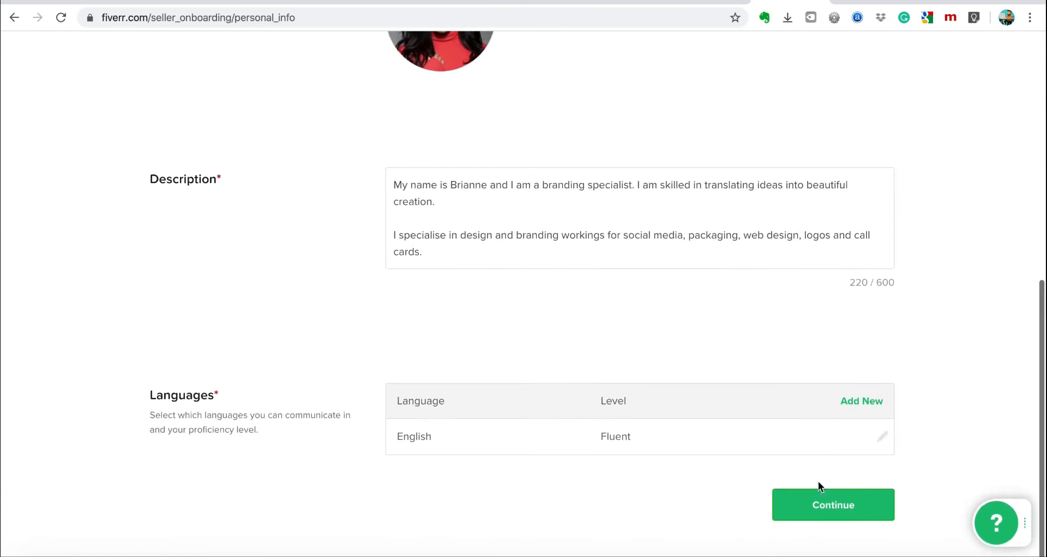
click(827, 512)
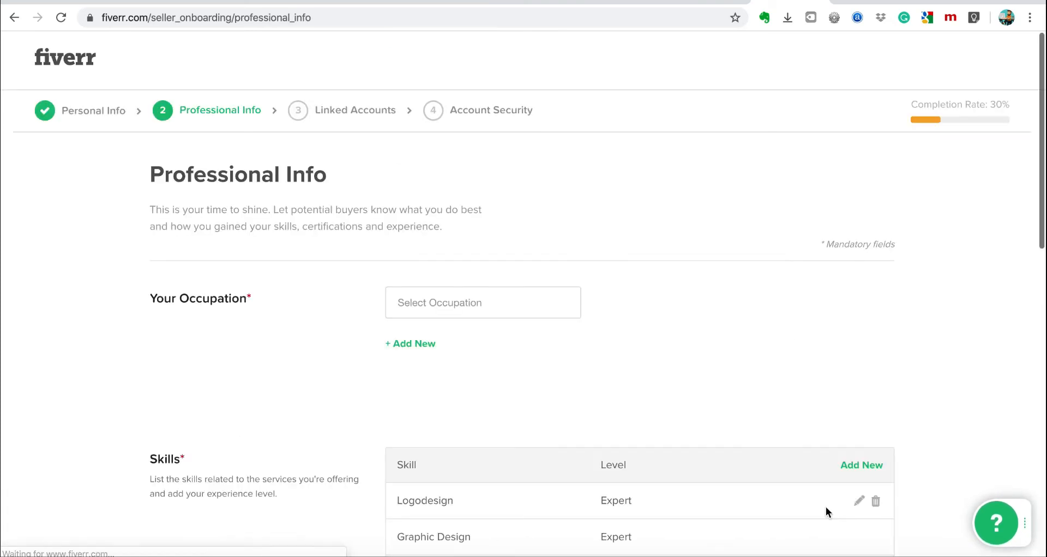
Set the occupation to Graphics & Design, from 2017 to 2020.
click(490, 311)
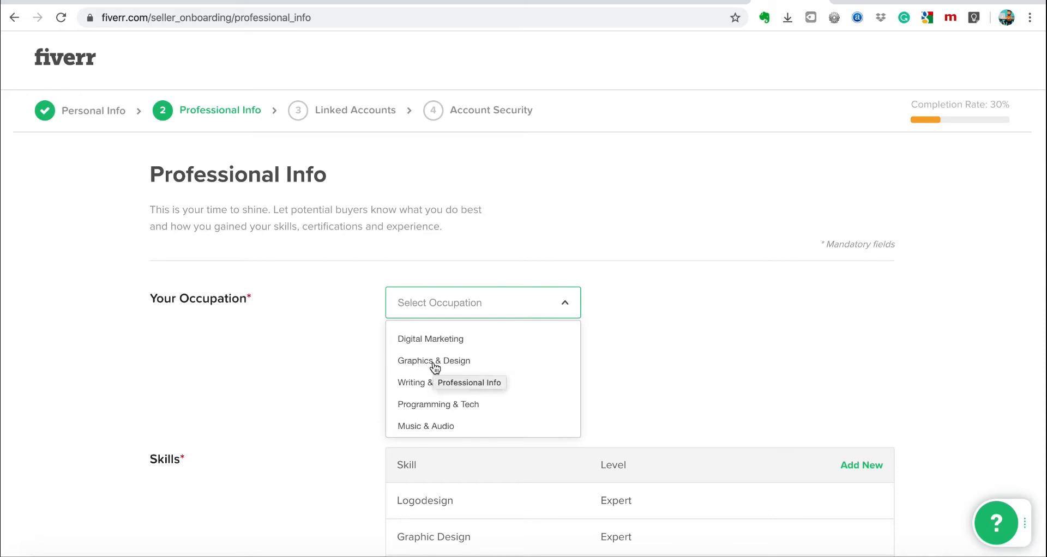
scroll(499, 392, down, 2)
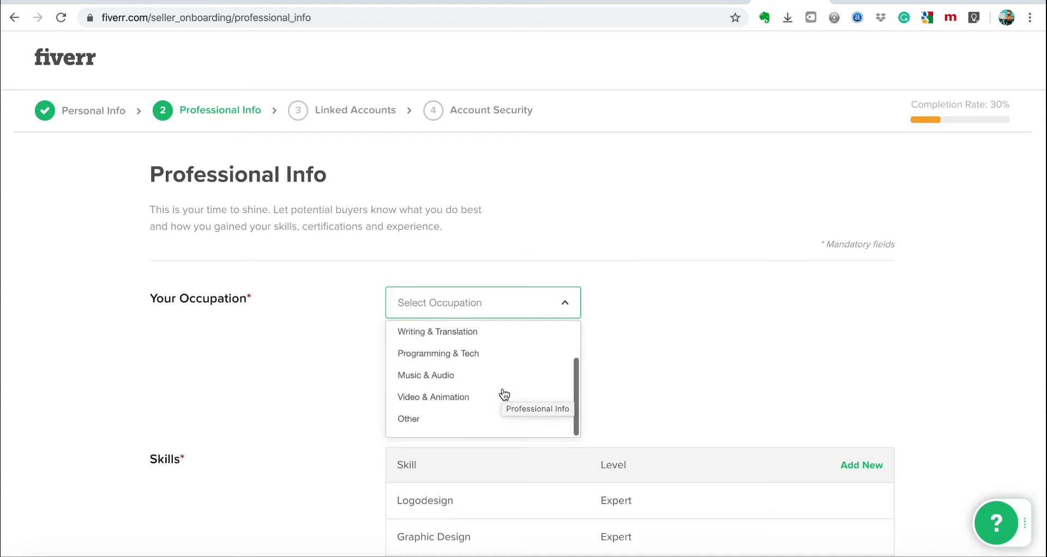
scroll(499, 392, up, 2)
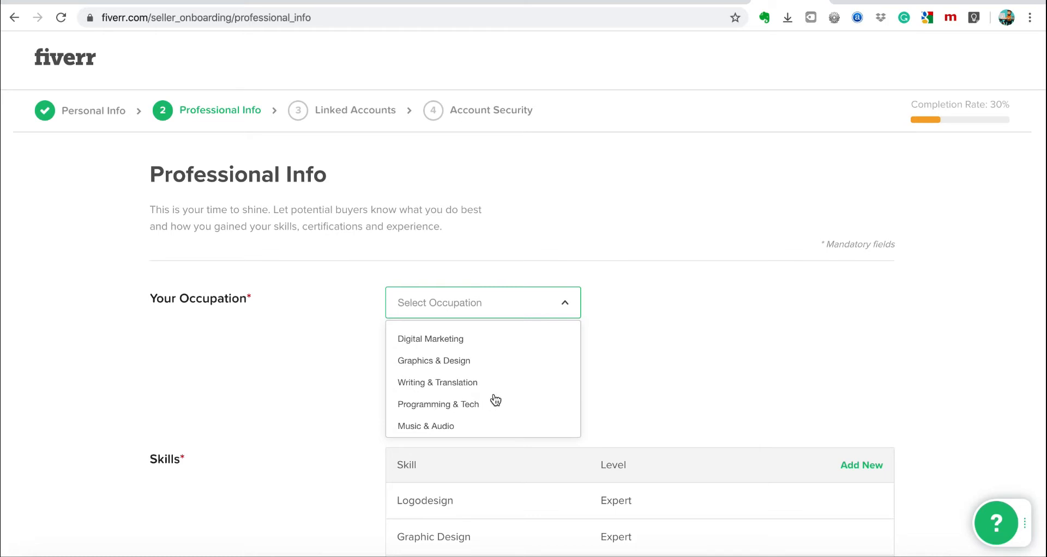
click(463, 361)
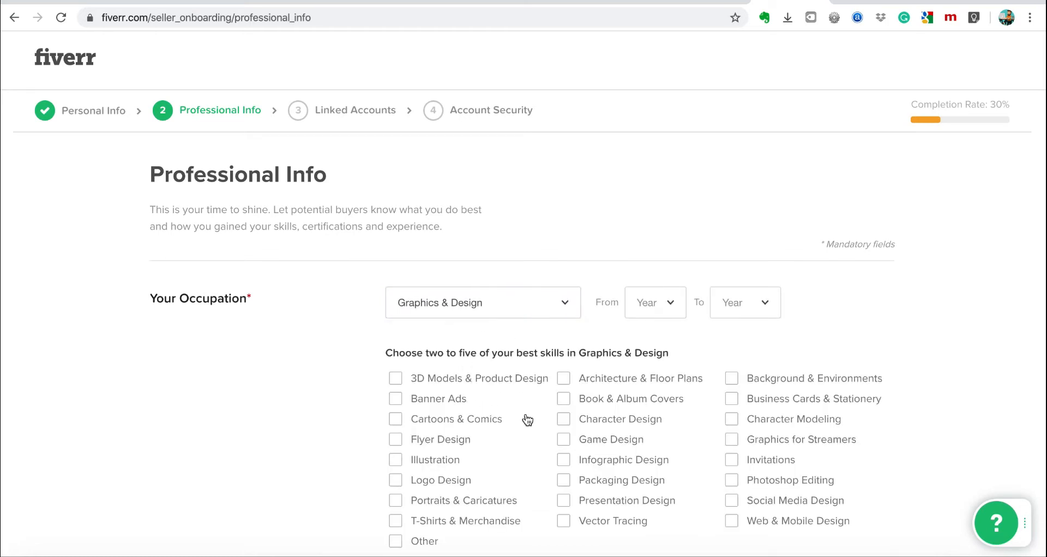
scroll(527, 419, down, 4)
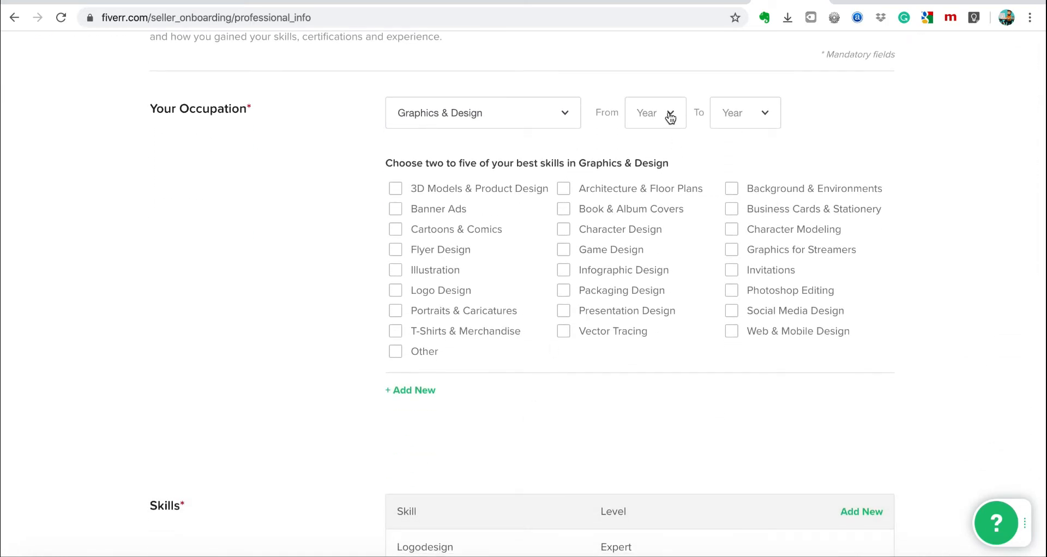
click(670, 118)
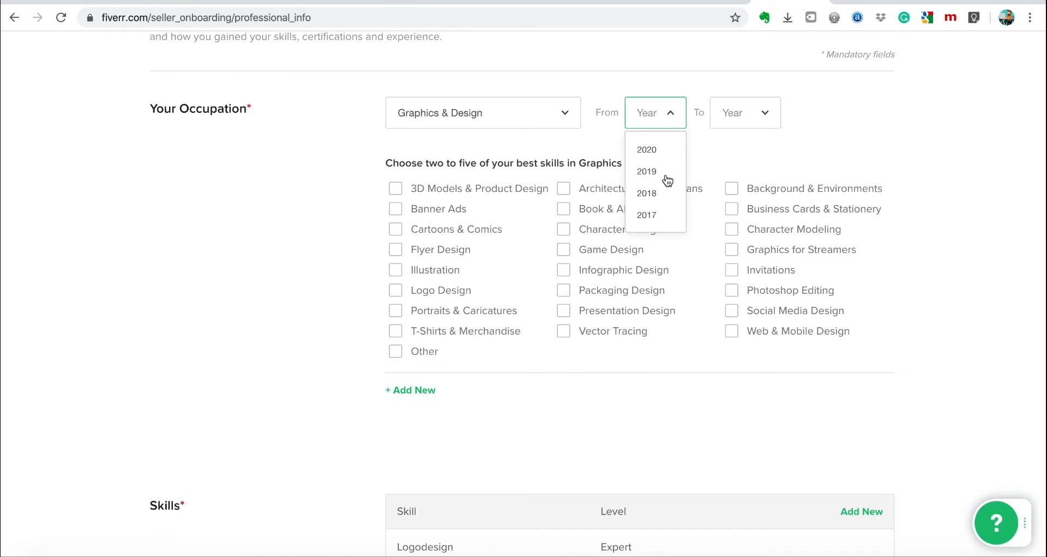
scroll(668, 181, down, 2)
scroll(668, 181, up, 2)
scroll(667, 178, down, 1)
click(645, 180)
click(745, 119)
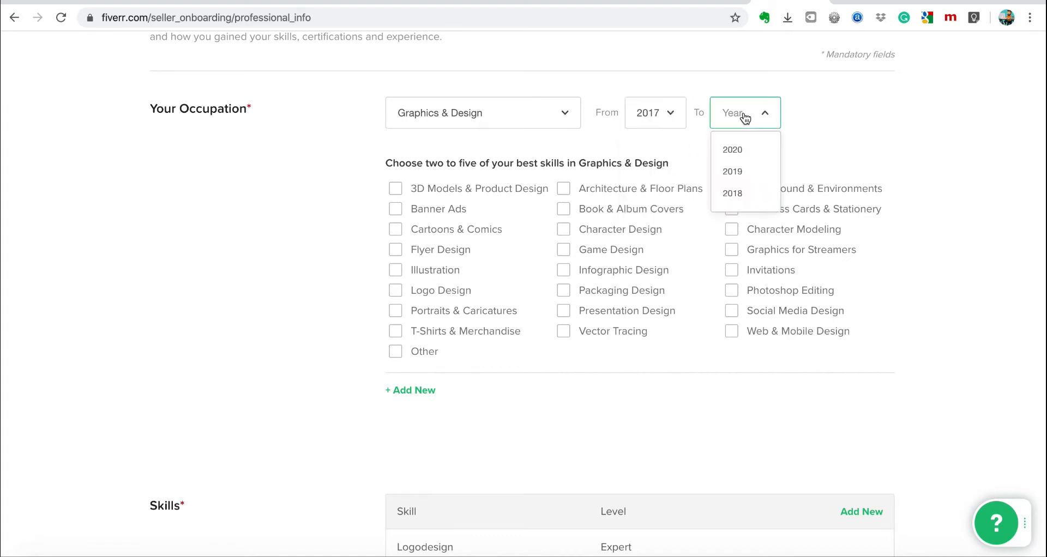
click(732, 149)
Add Flyer Design and Banner Ads to the chosen skills.
scroll(829, 156, up, 3)
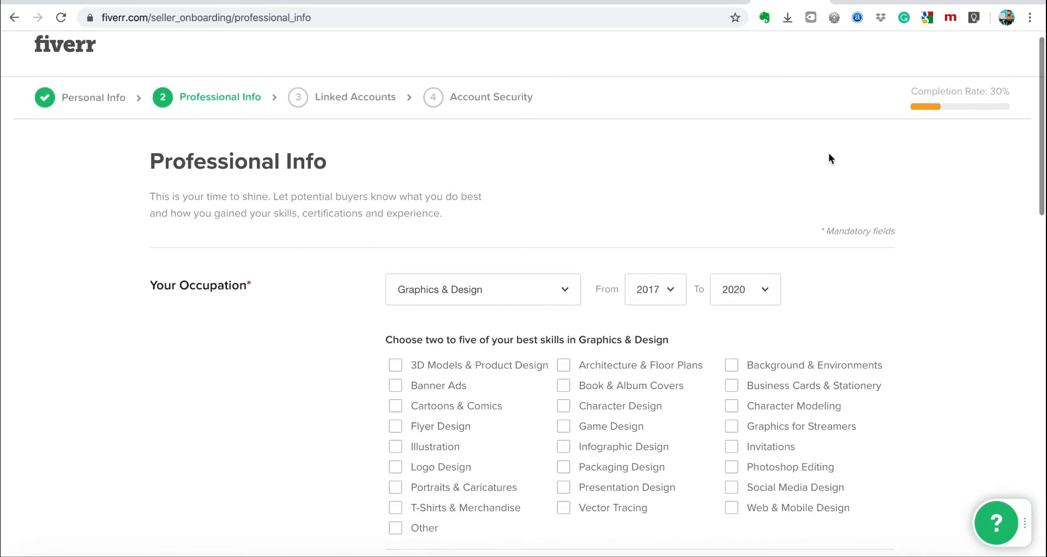
scroll(830, 158, down, 1)
scroll(828, 158, down, 1)
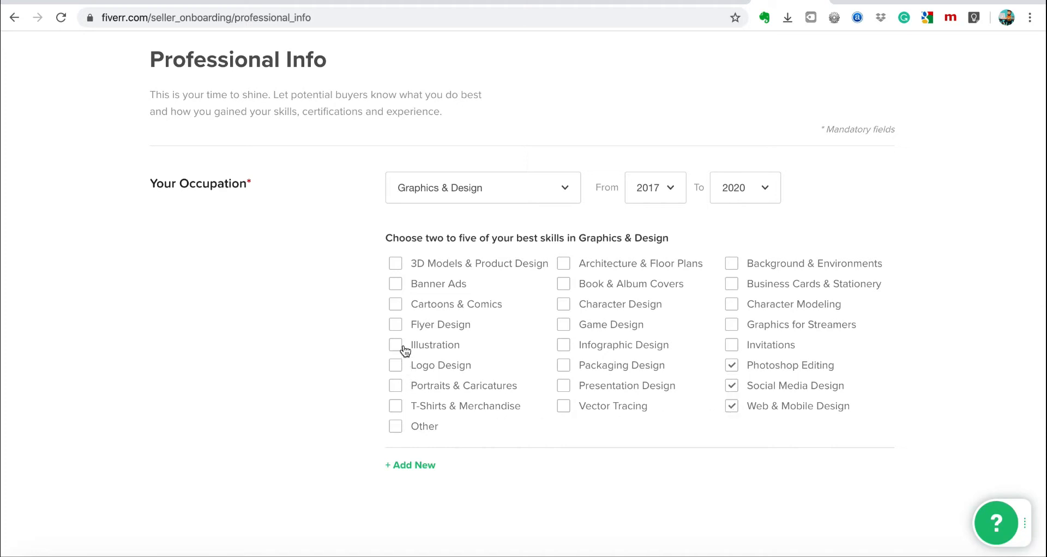
click(401, 329)
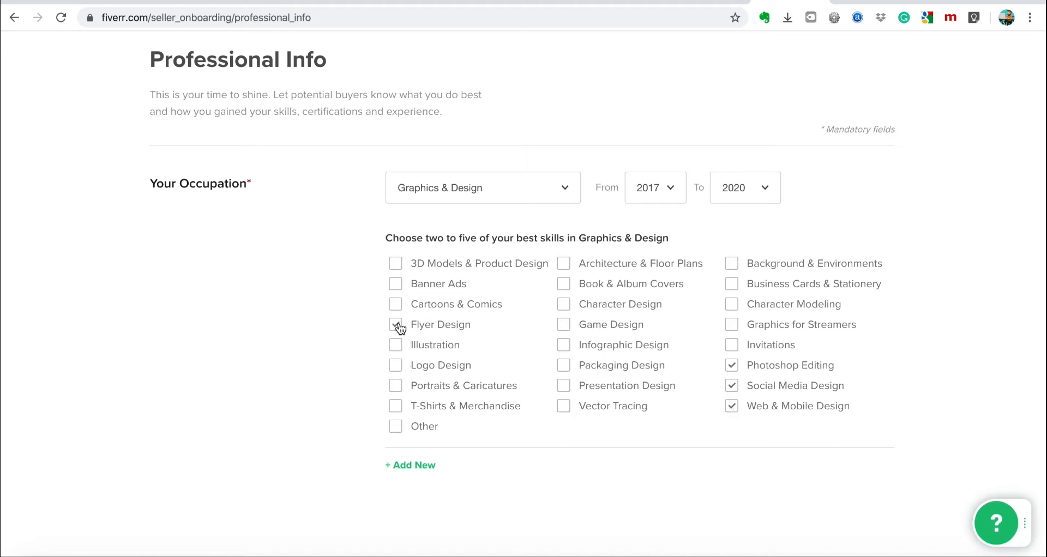
click(394, 285)
Review the rest of Professional Info and continue to Linked Accounts.
scroll(593, 446, down, 1)
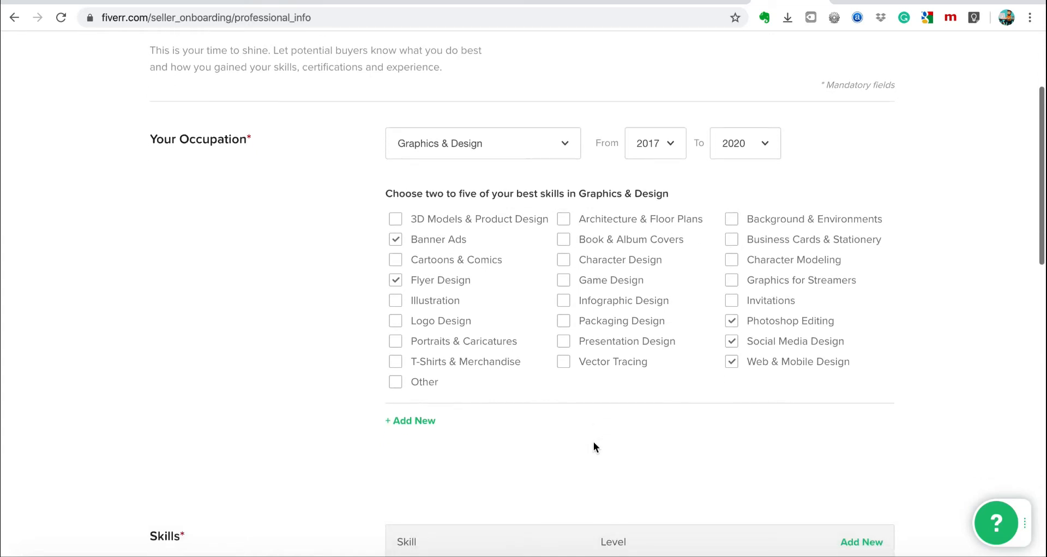
scroll(613, 424, down, 3)
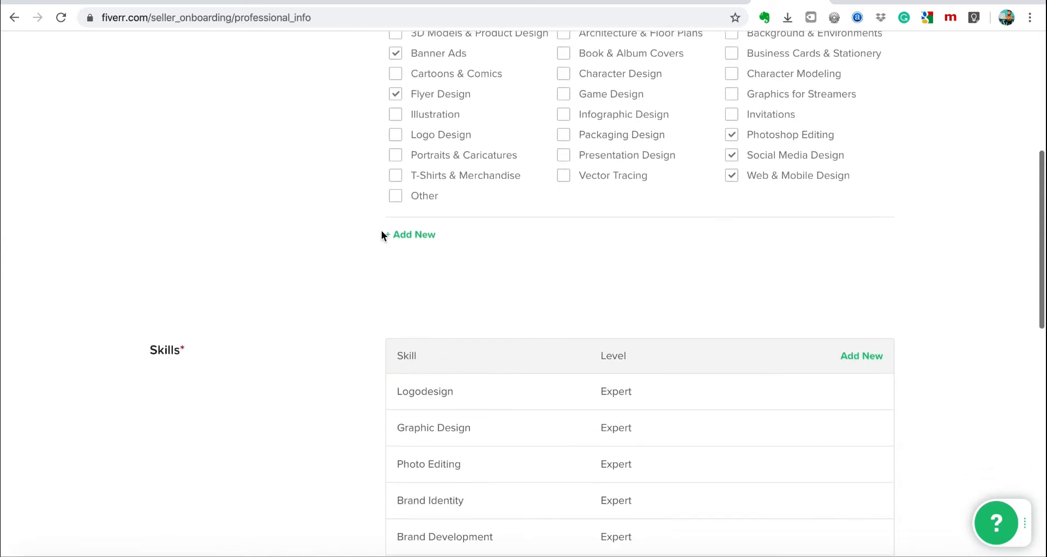
scroll(575, 244, up, 3)
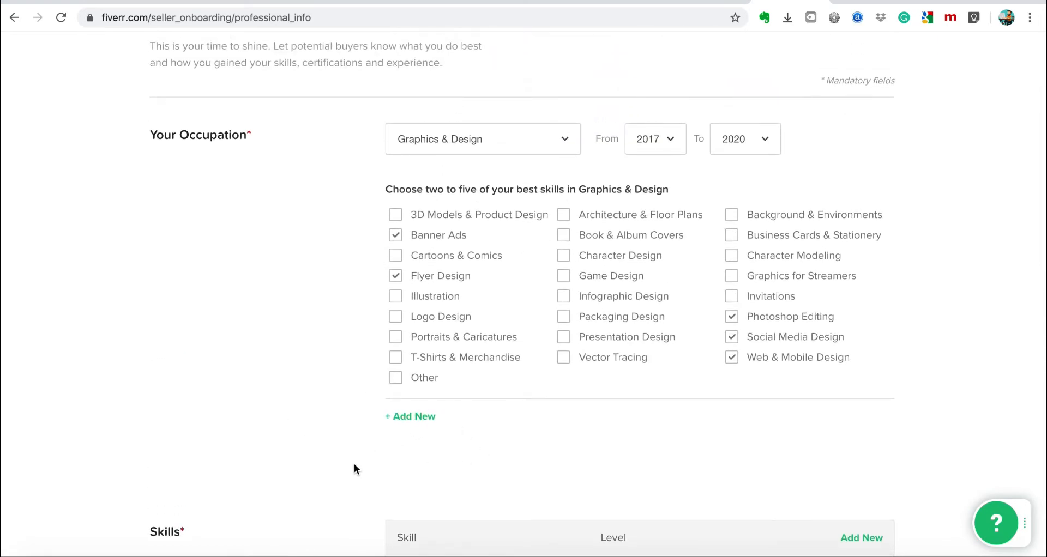
scroll(611, 469, down, 6)
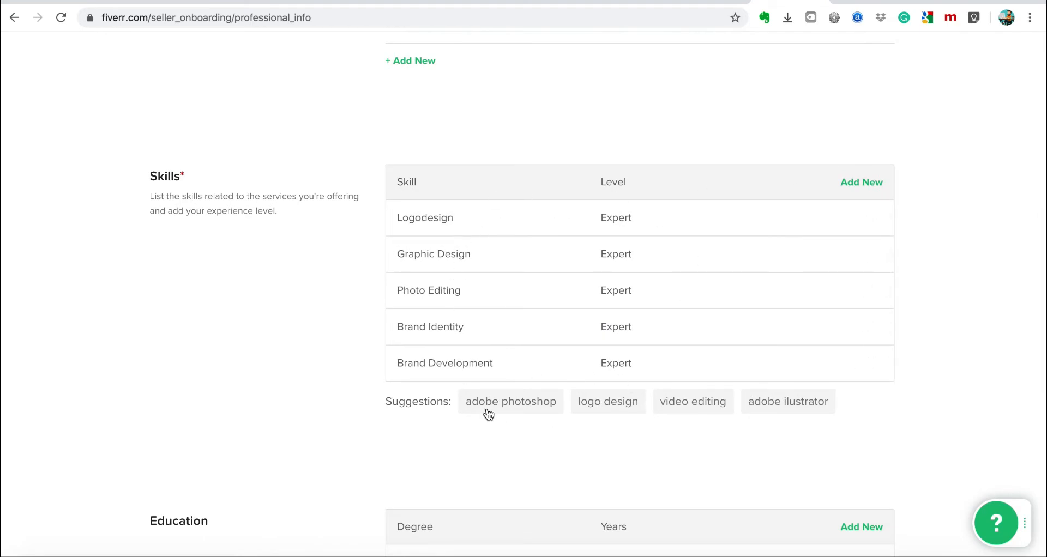
scroll(519, 428, down, 5)
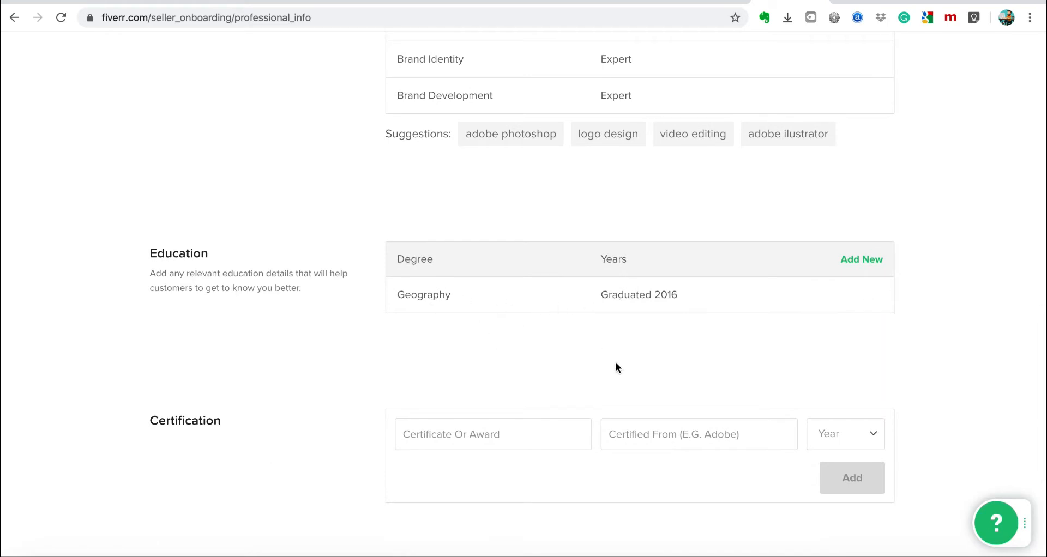
scroll(614, 363, down, 2)
scroll(632, 371, down, 1)
scroll(632, 371, down, 2)
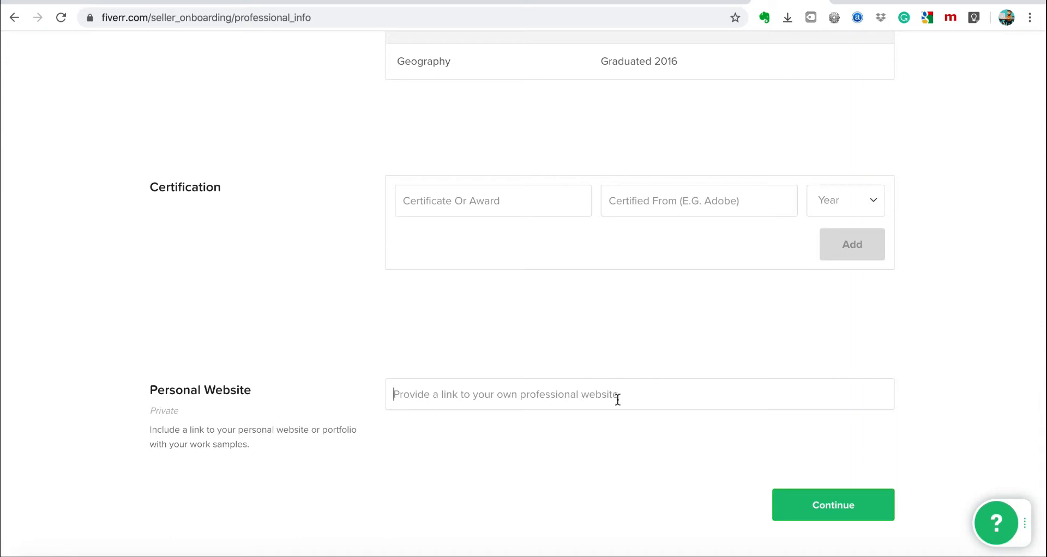
click(839, 505)
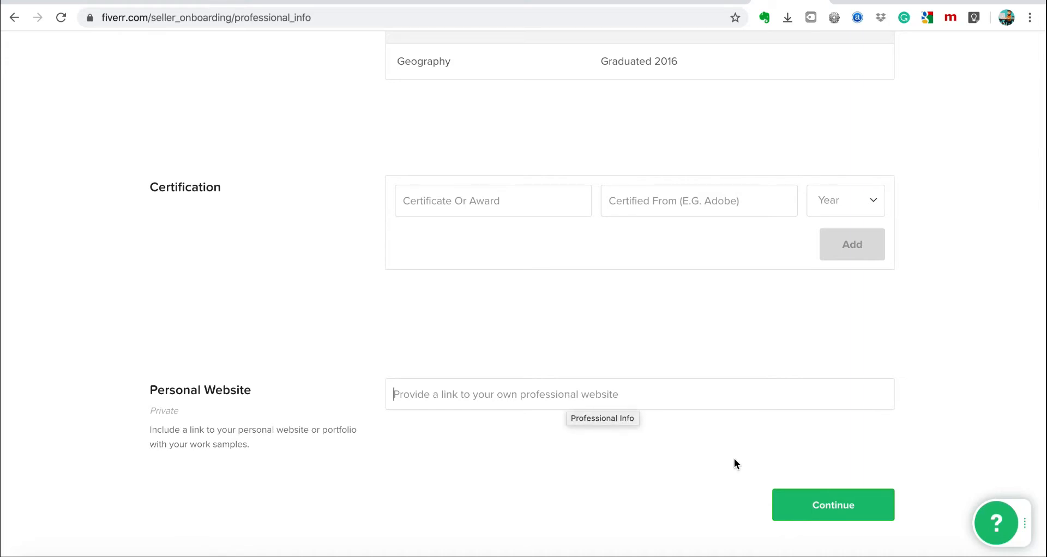
click(815, 505)
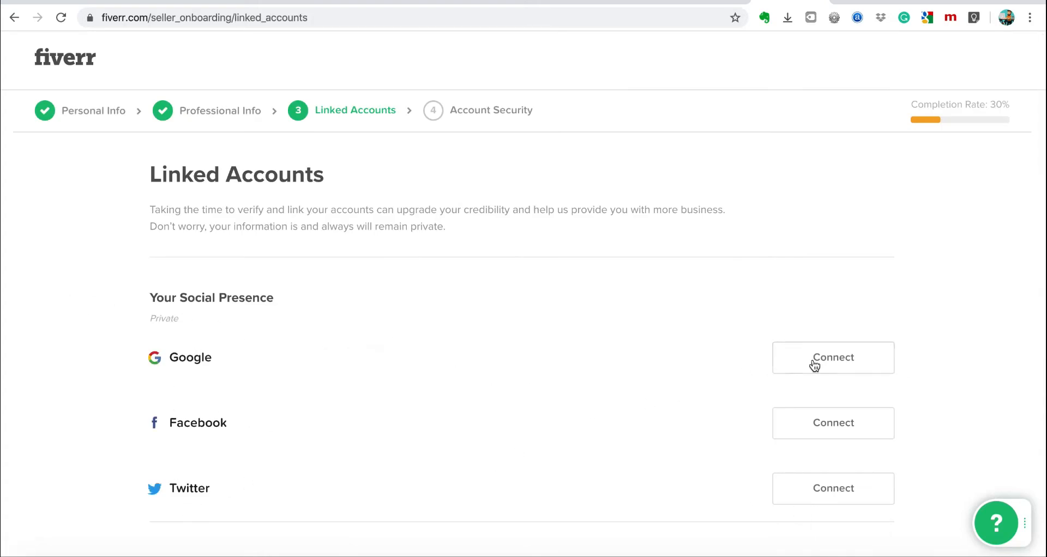
Skip connecting any accounts and continue to Account Security.
scroll(522, 428, down, 4)
scroll(521, 429, down, 2)
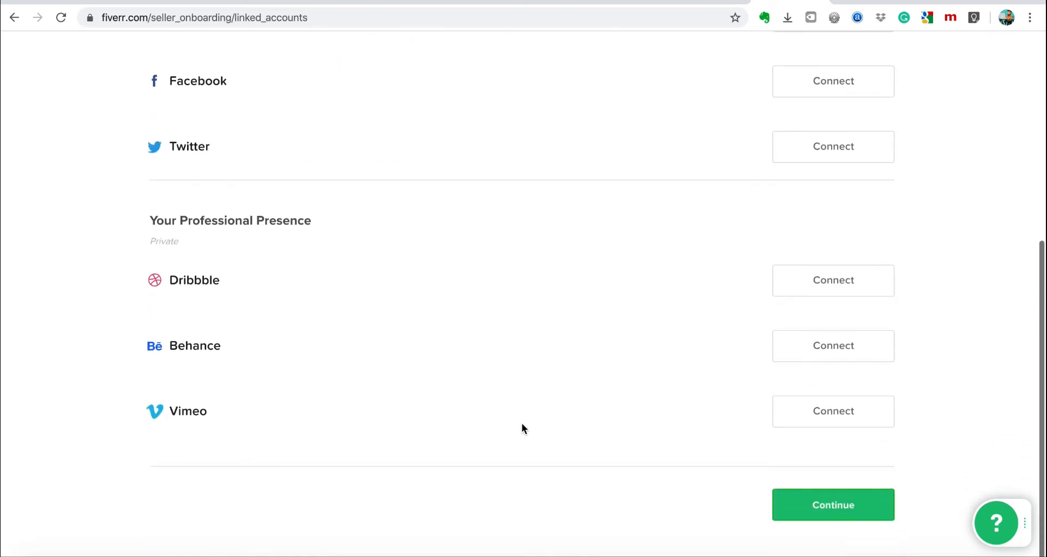
scroll(620, 141, up, 3)
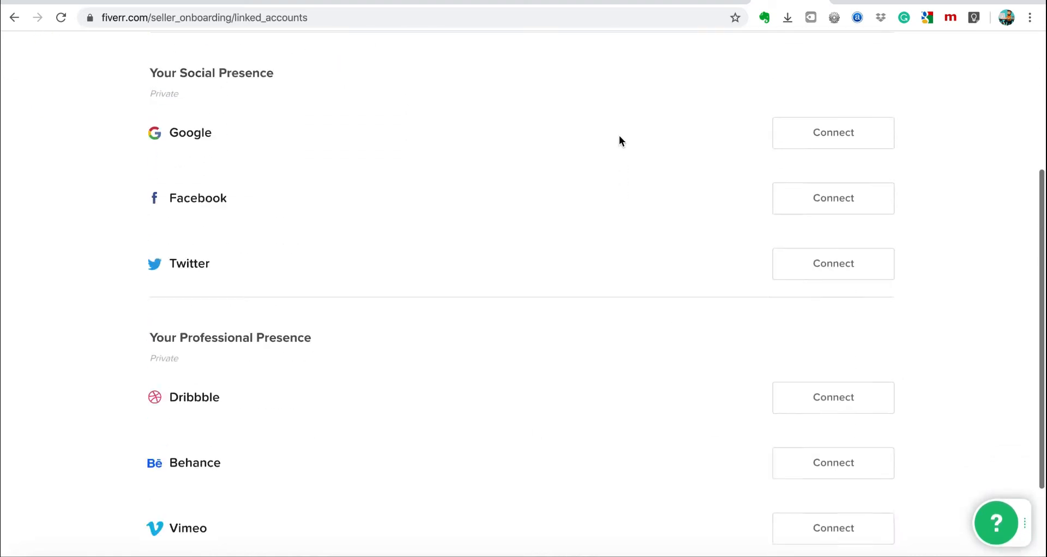
scroll(649, 237, down, 3)
click(794, 511)
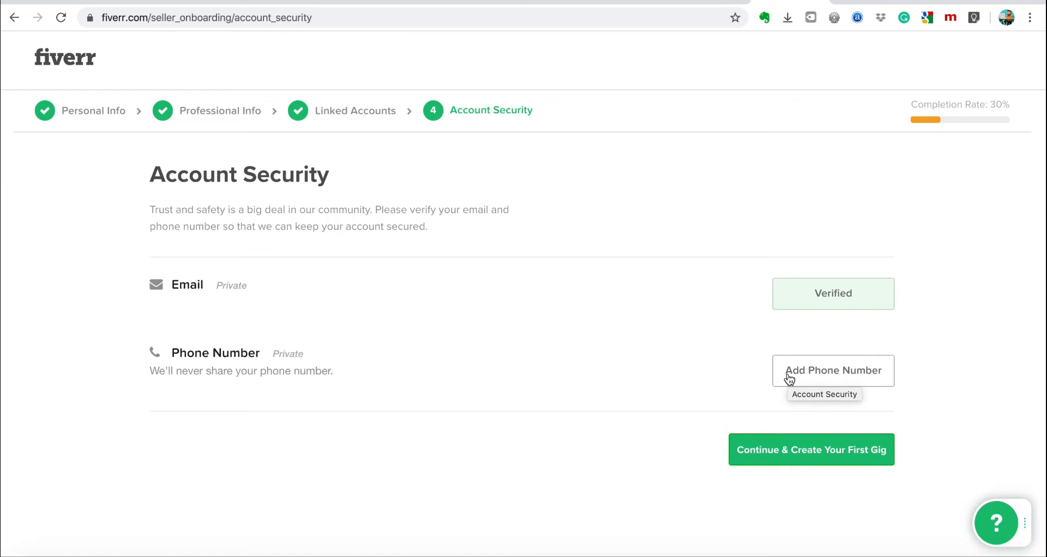
Attempt to create the first gig, dismiss the 65% completion notice, and return to Linked Accounts.
click(780, 455)
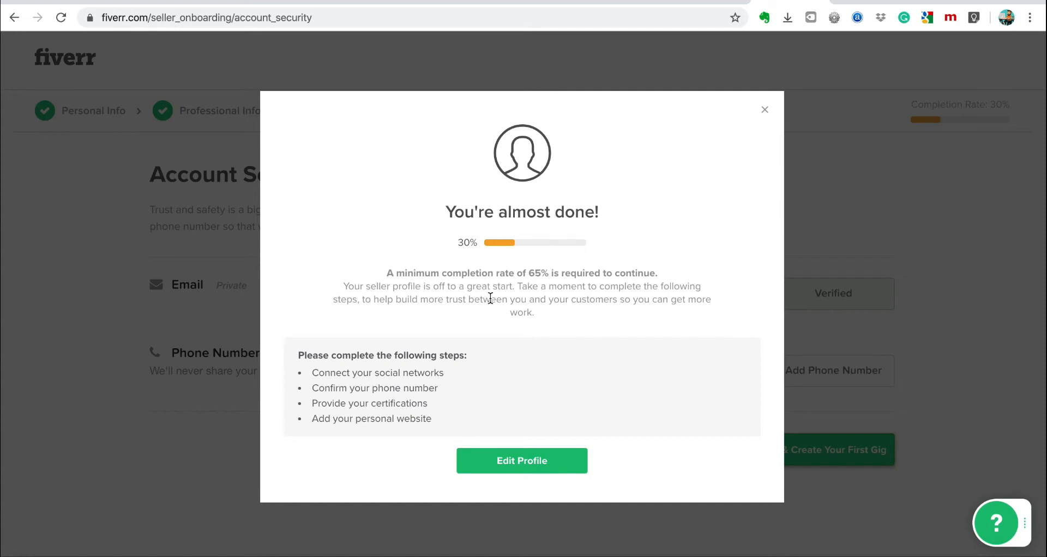
click(522, 464)
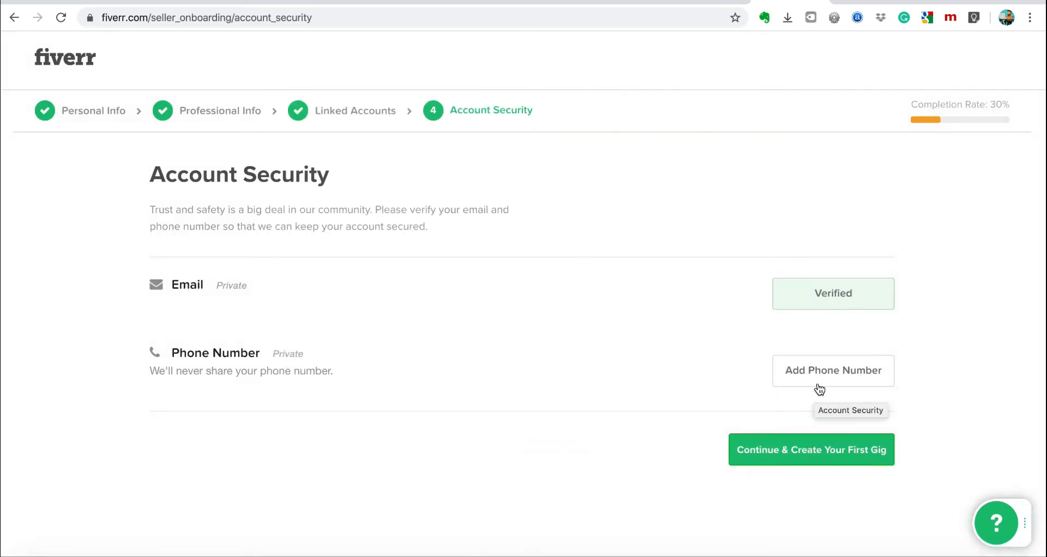
click(323, 114)
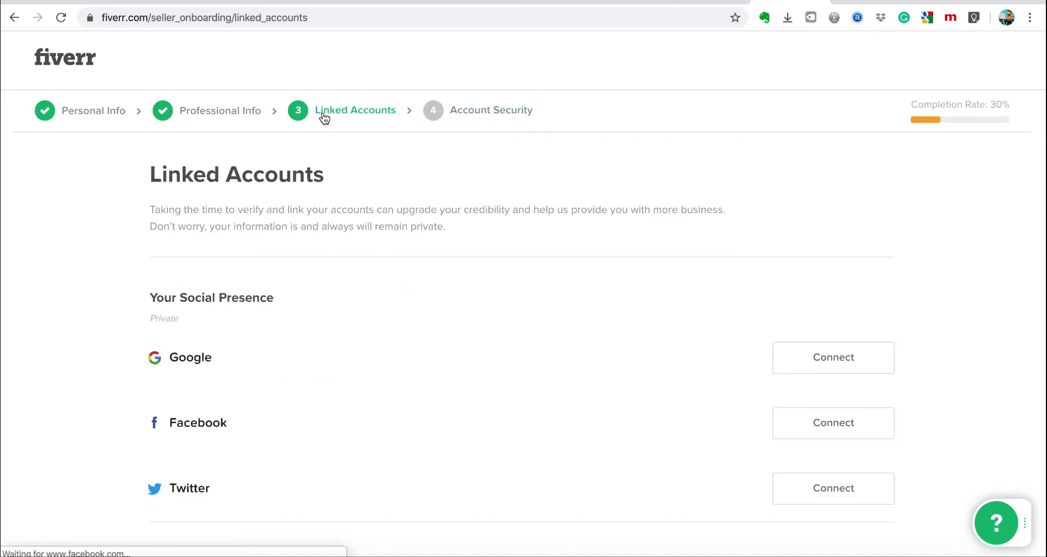
Add an Adobe Photoshop certification from Adobe, year 2017, on Professional Info.
click(211, 116)
scroll(455, 340, down, 5)
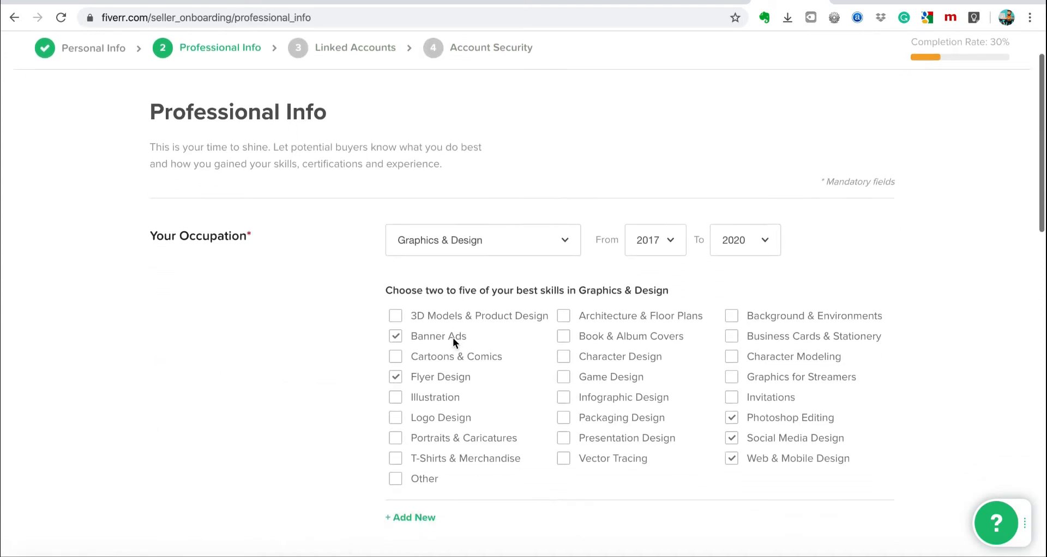
scroll(455, 343, down, 10)
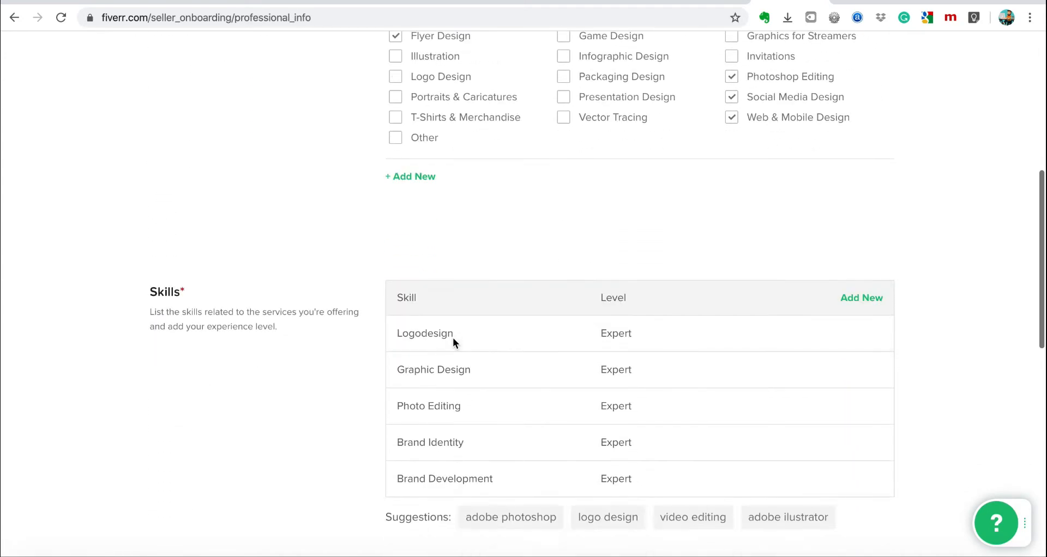
scroll(453, 341, down, 1)
click(436, 383)
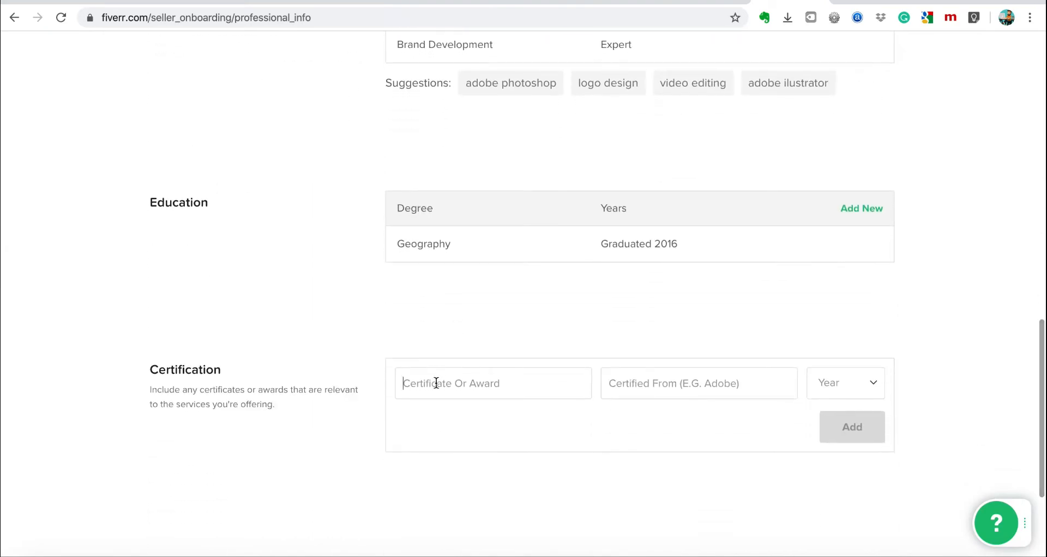
text(Adobe)
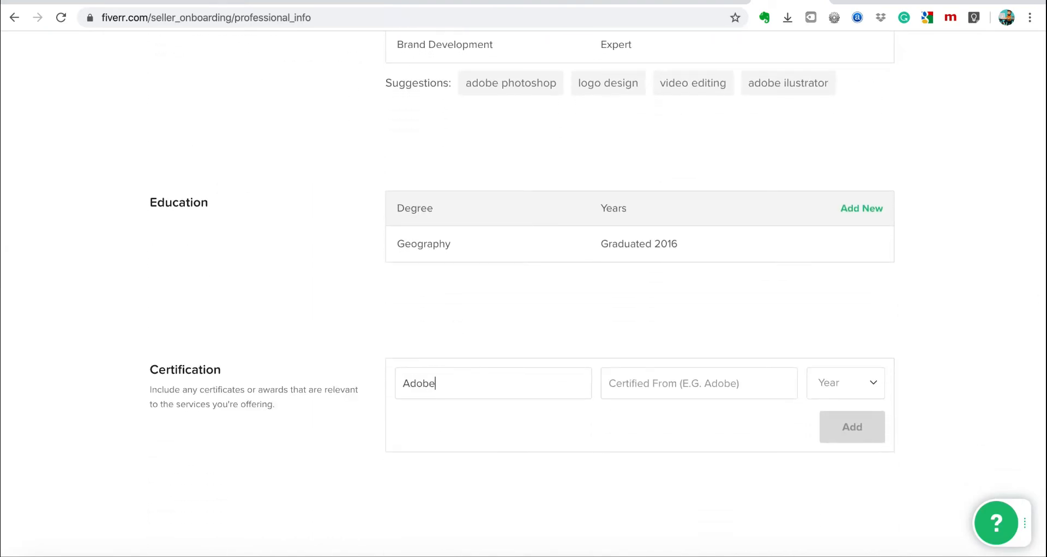
text( Photoshop)
click(692, 380)
text(Adoe)
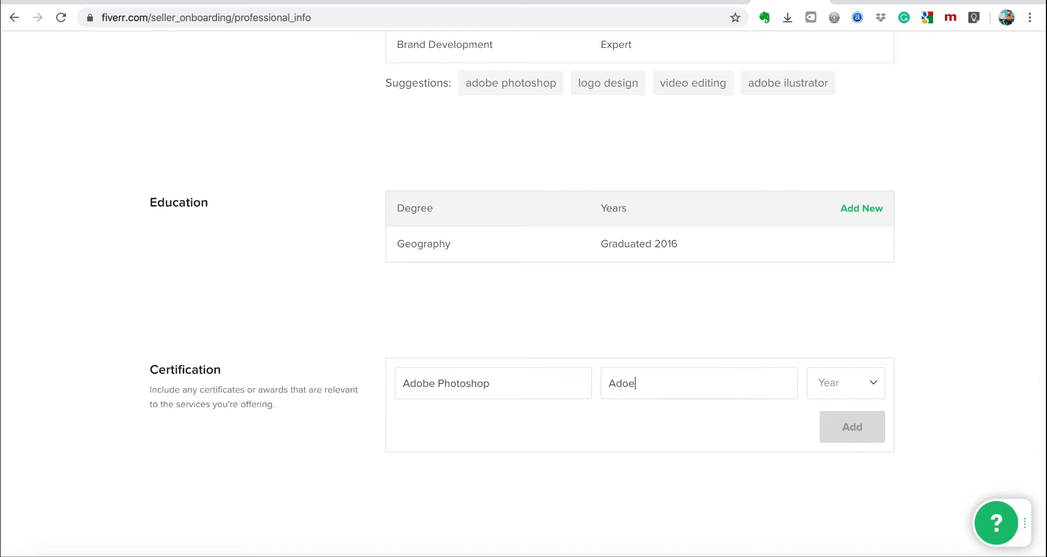
key(BackSpace)
text(be)
click(873, 385)
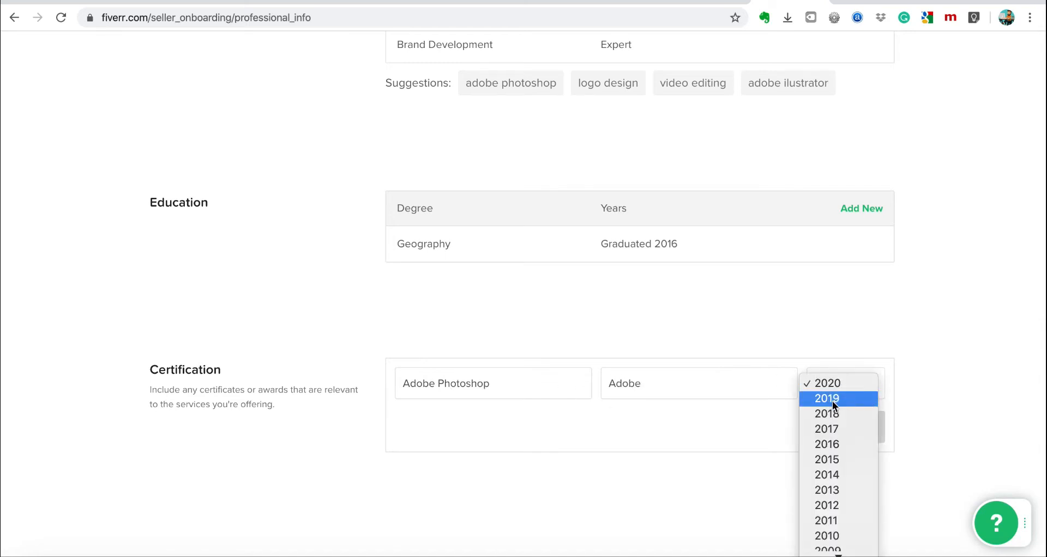
click(826, 429)
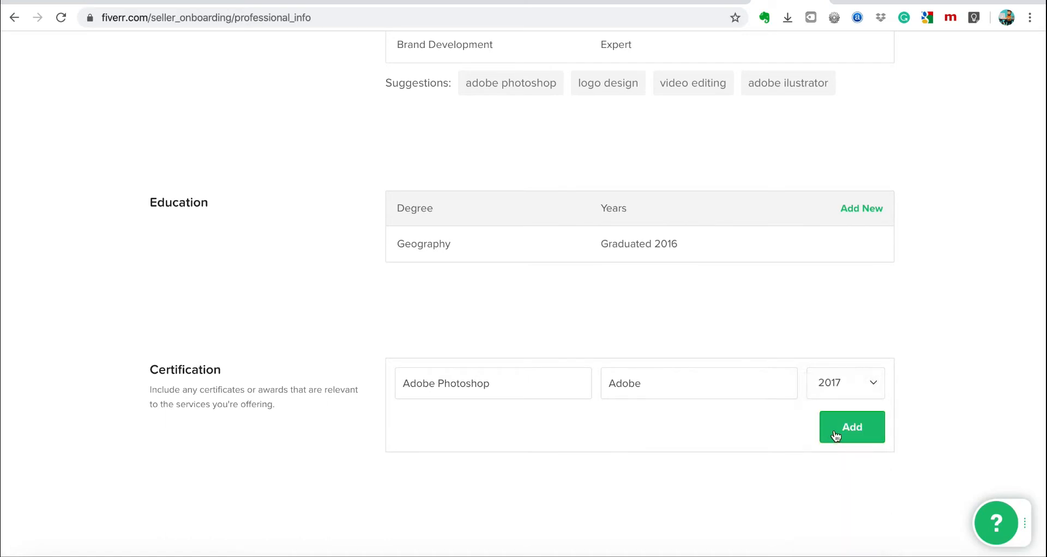
click(836, 436)
scroll(629, 454, down, 3)
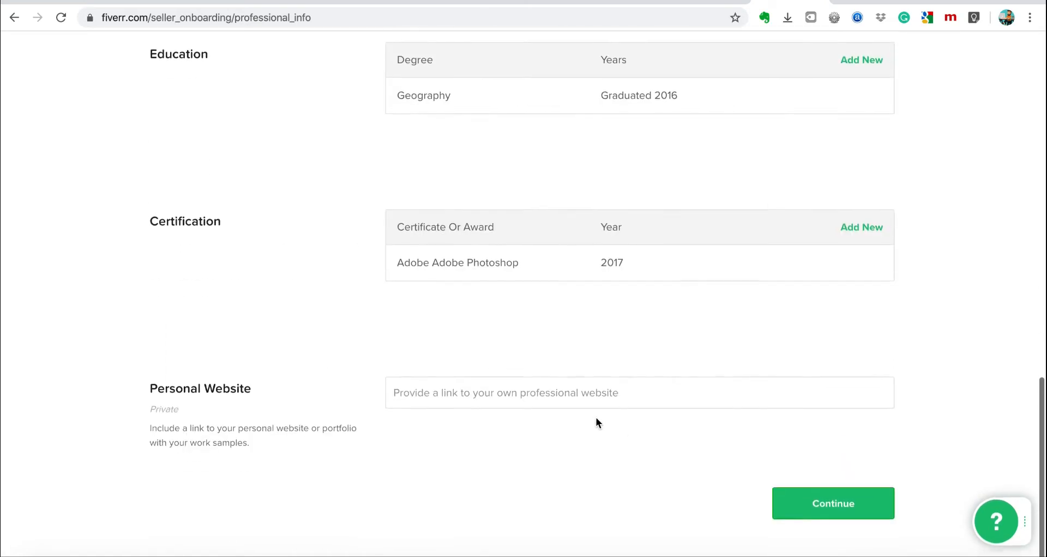
click(548, 393)
text(www.p)
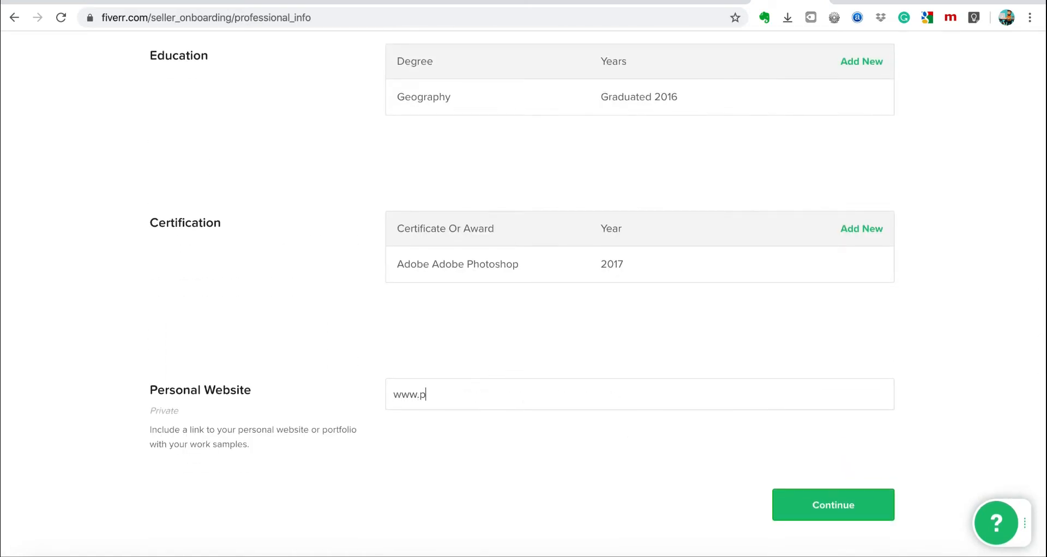
text(edaldigital.com)
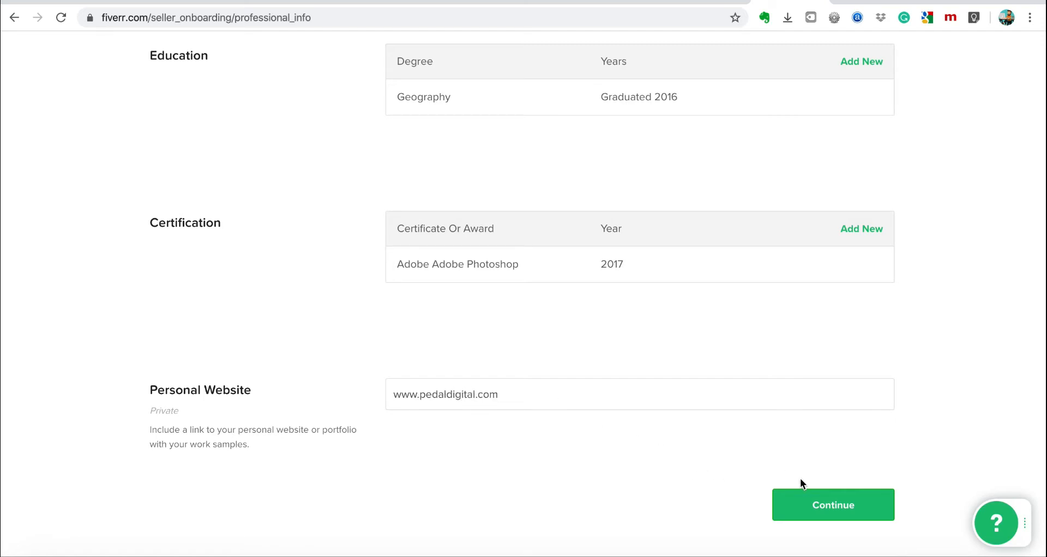
click(812, 507)
Retry creating the first gig, close the almost-done notice, and go back to Linked Accounts.
scroll(660, 463, down, 2)
scroll(653, 461, down, 5)
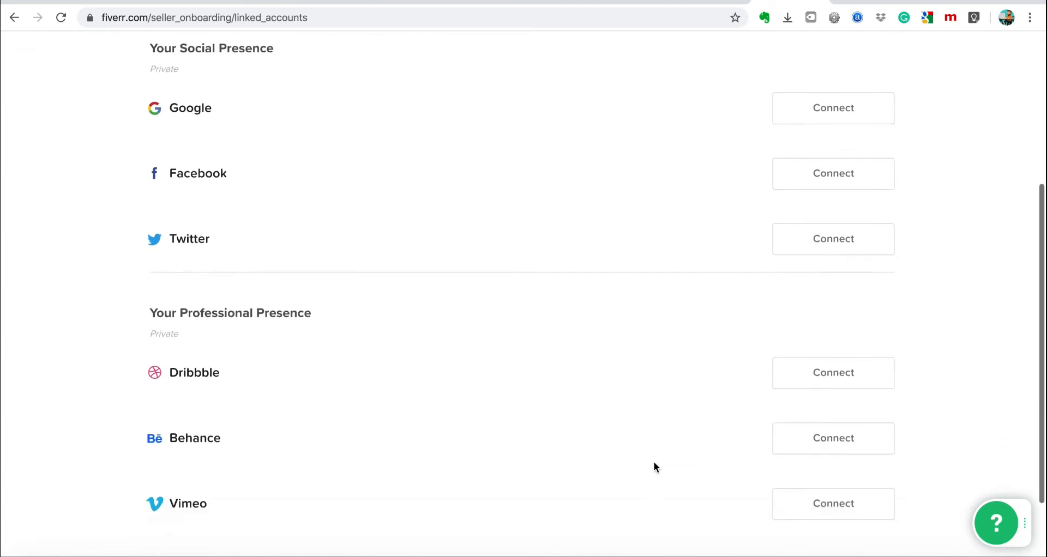
click(848, 510)
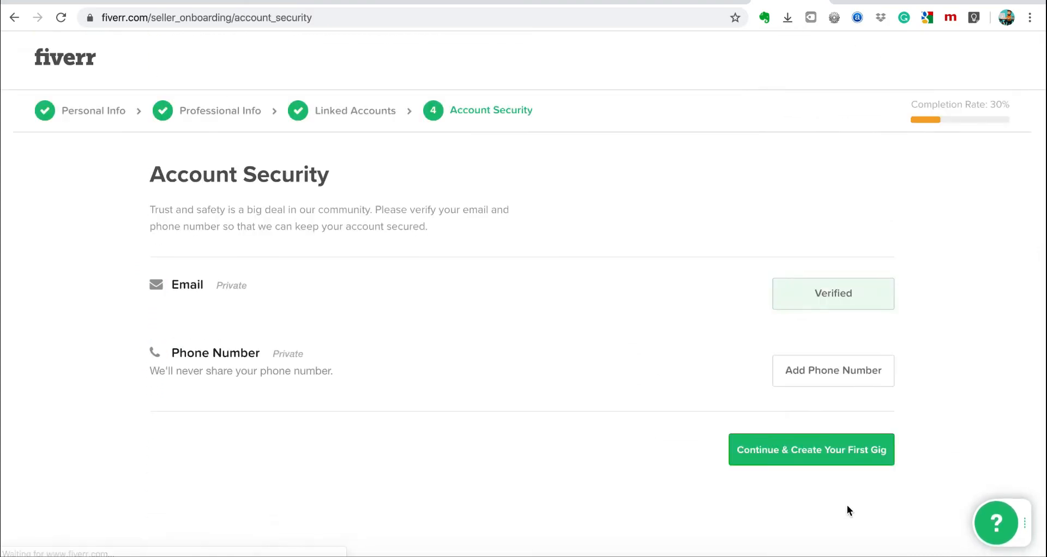
click(820, 456)
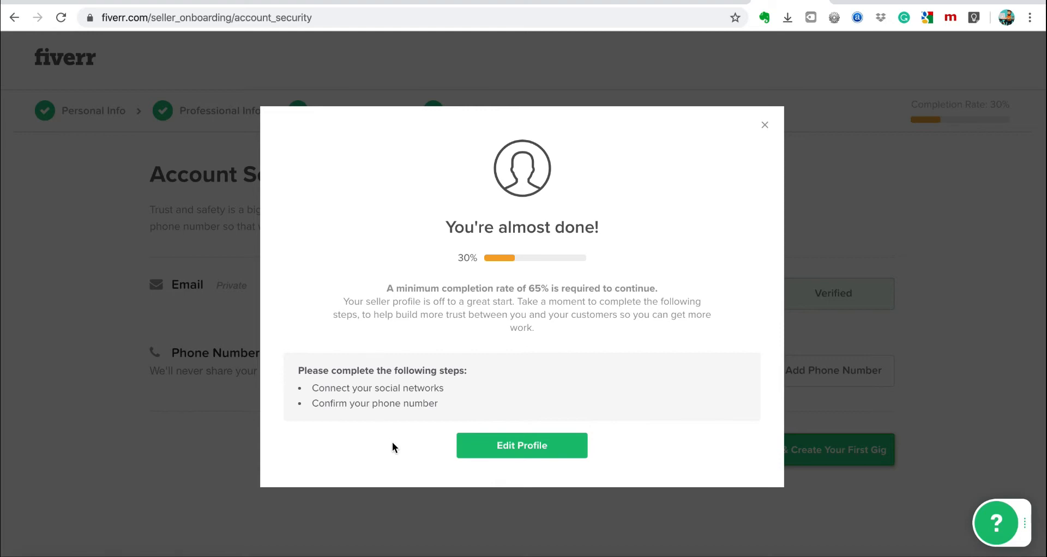
click(509, 447)
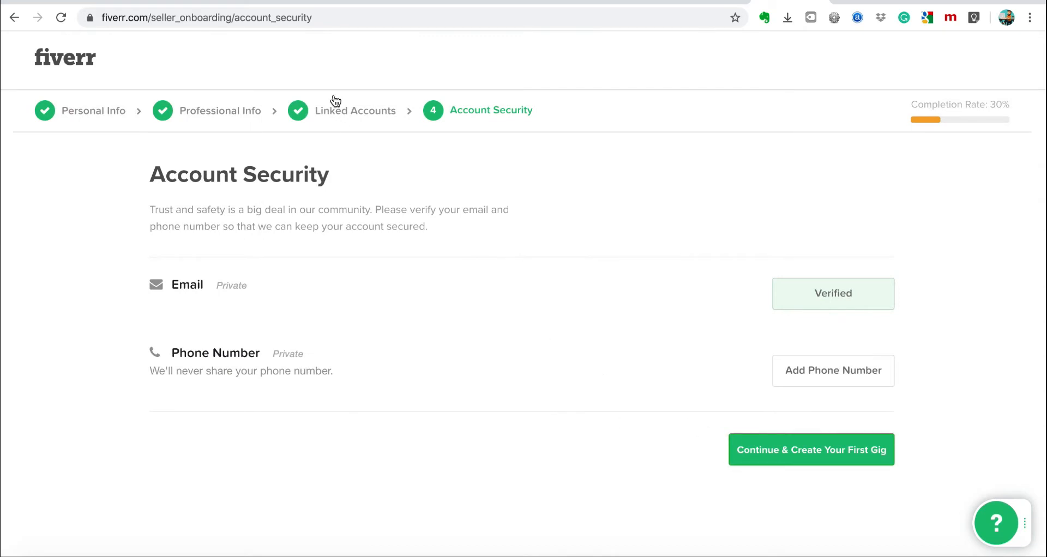
click(341, 117)
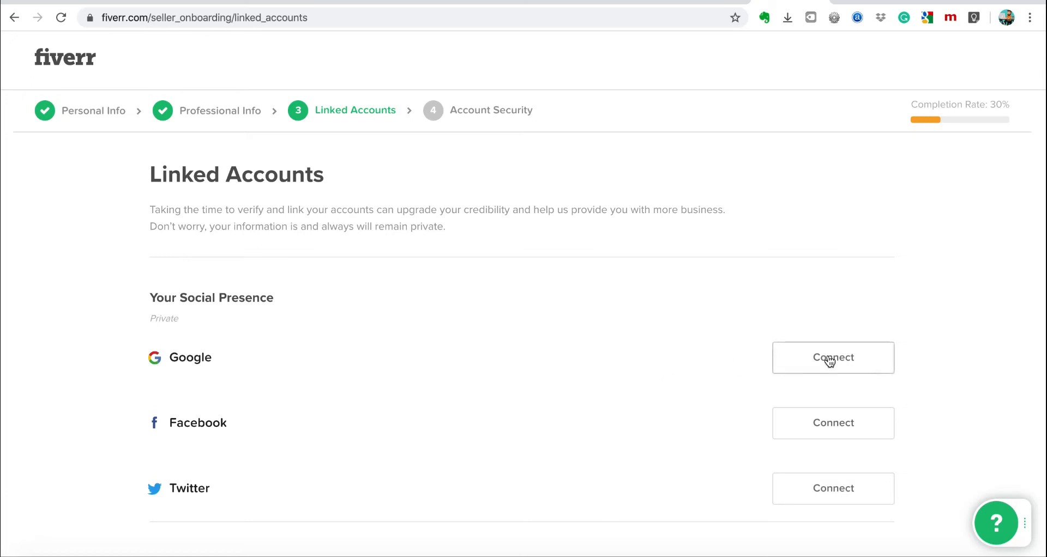
Connect and authorize the Twitter account, then continue to Account Security.
scroll(718, 440, down, 2)
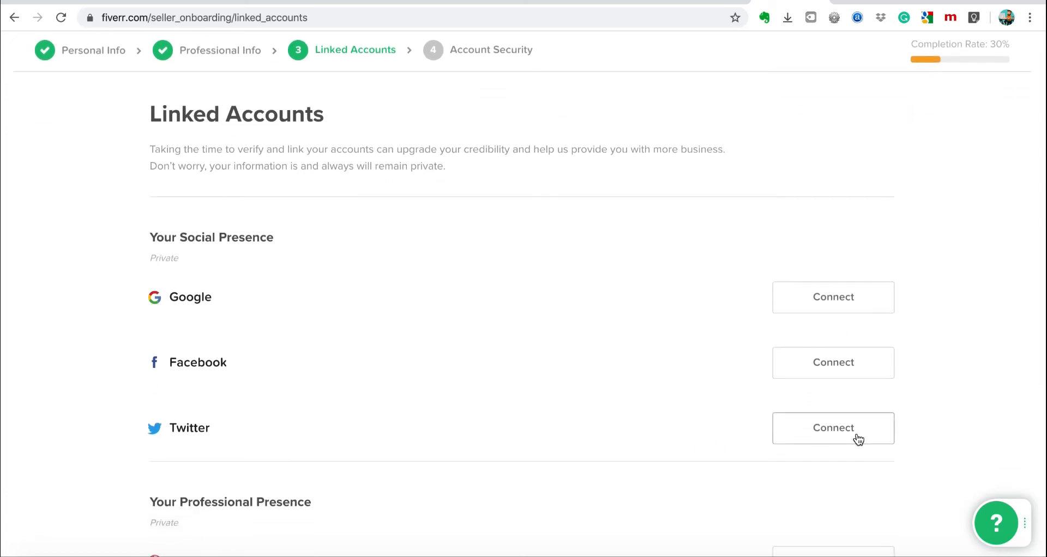
scroll(495, 446, down, 5)
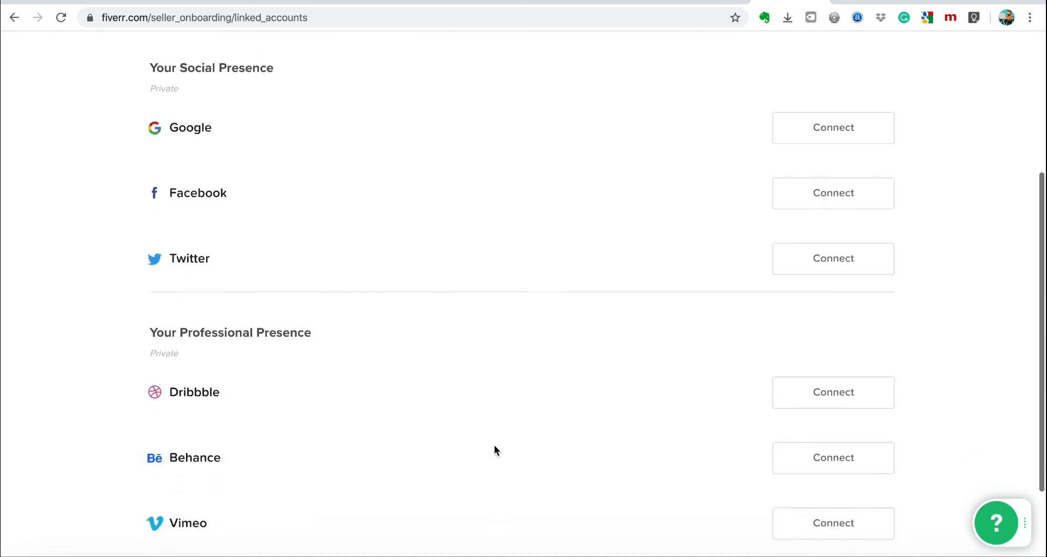
scroll(494, 449, up, 6)
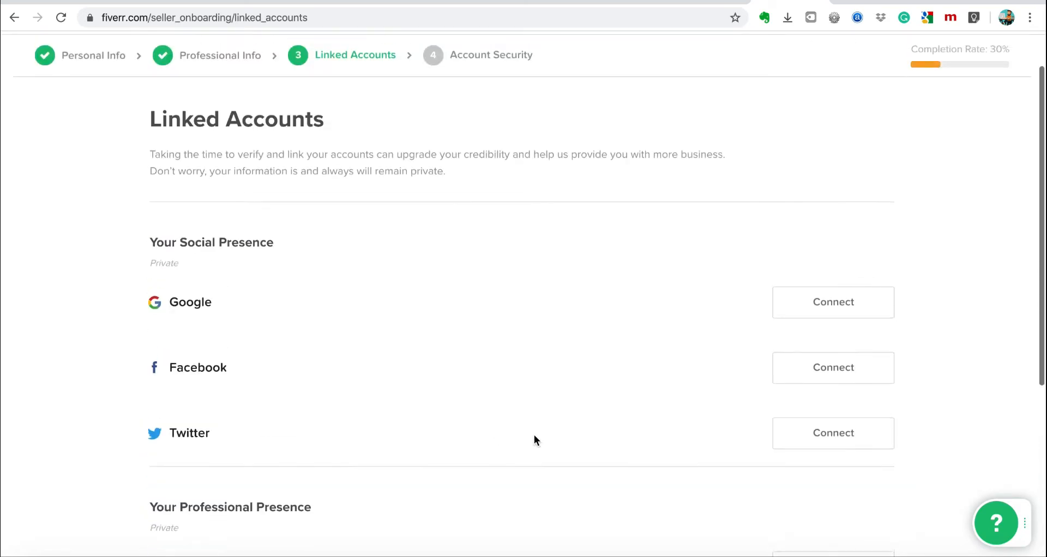
click(818, 436)
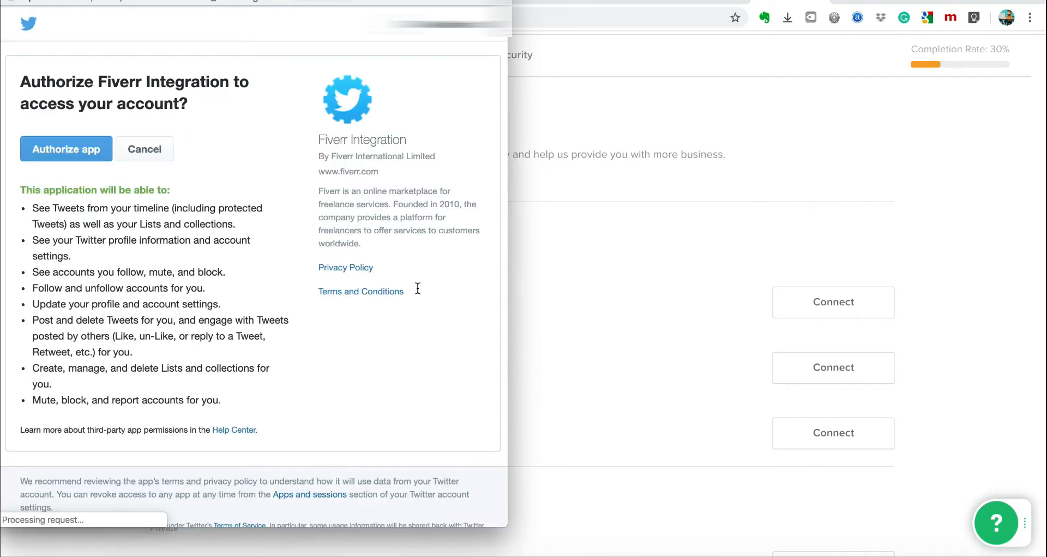
click(89, 154)
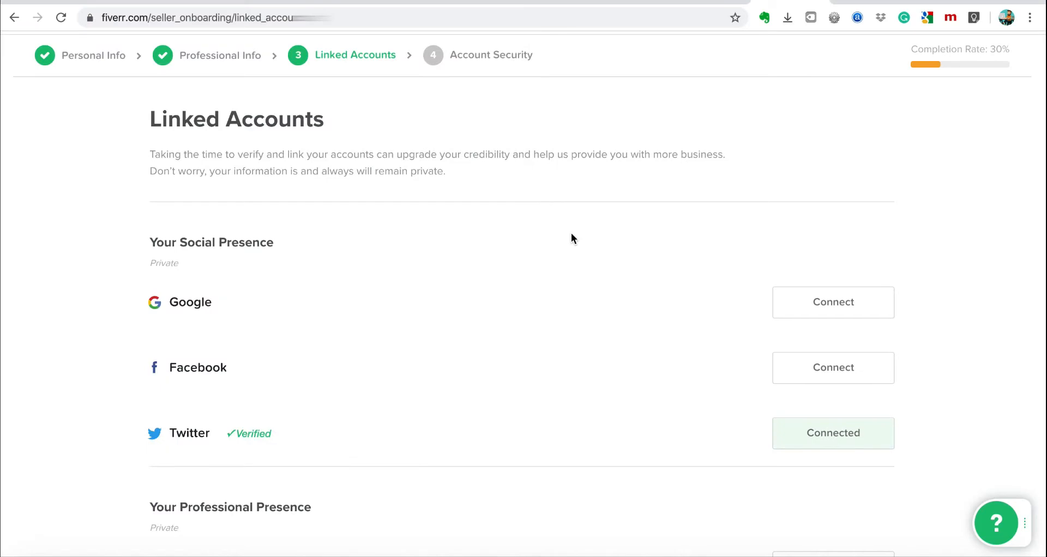
scroll(754, 410, down, 5)
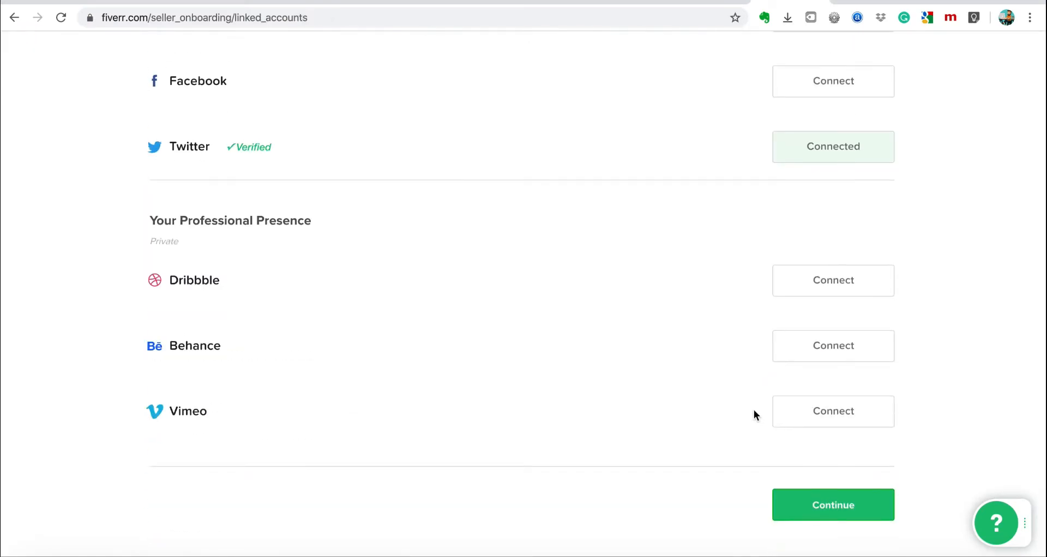
click(809, 498)
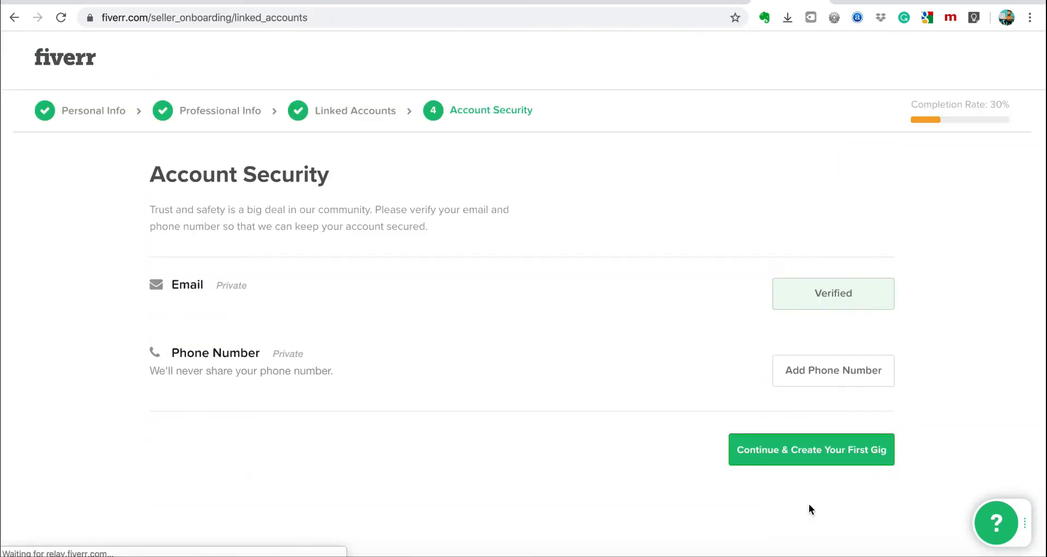
Add a phone number and request SMS verification for it.
click(836, 374)
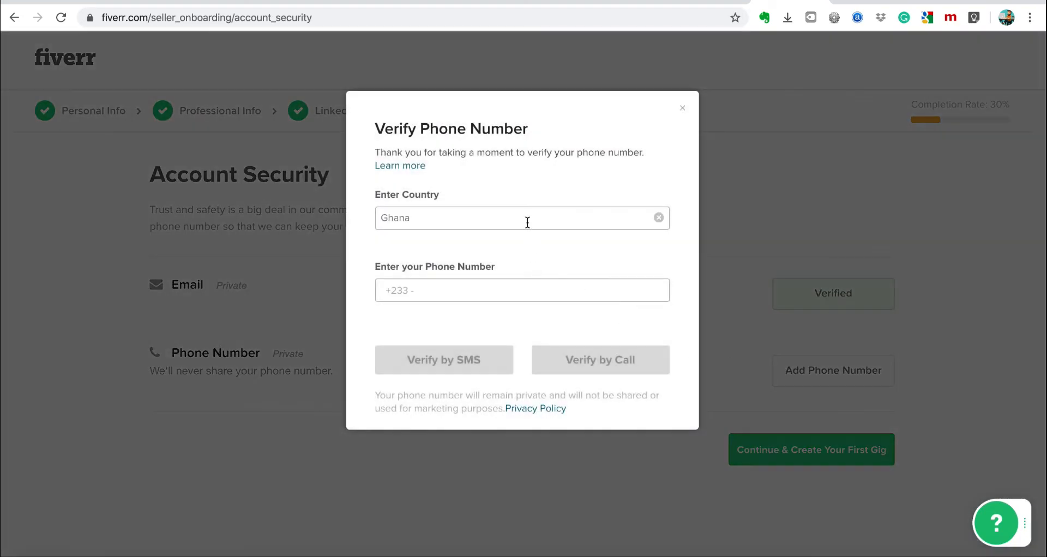
click(520, 289)
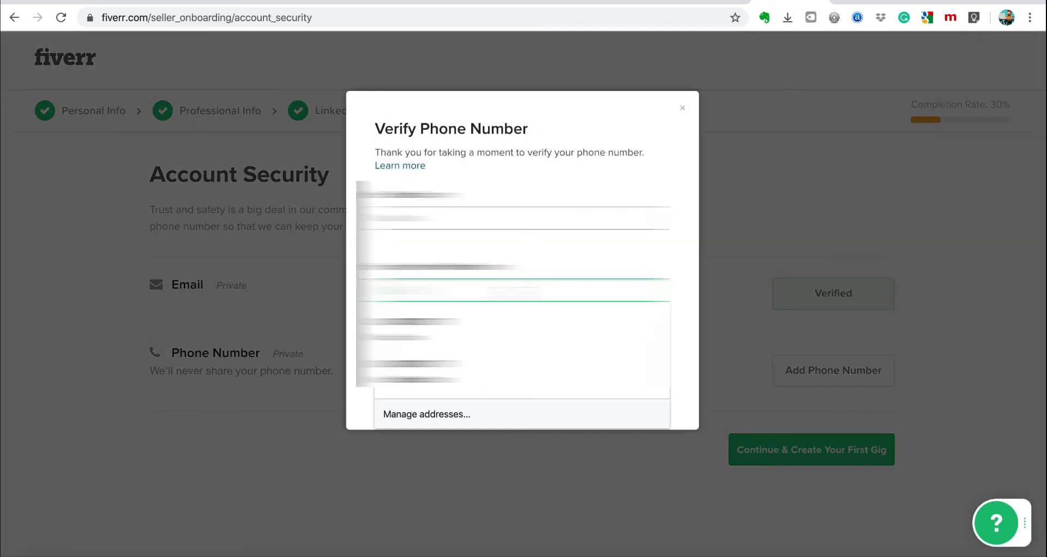
text(024)
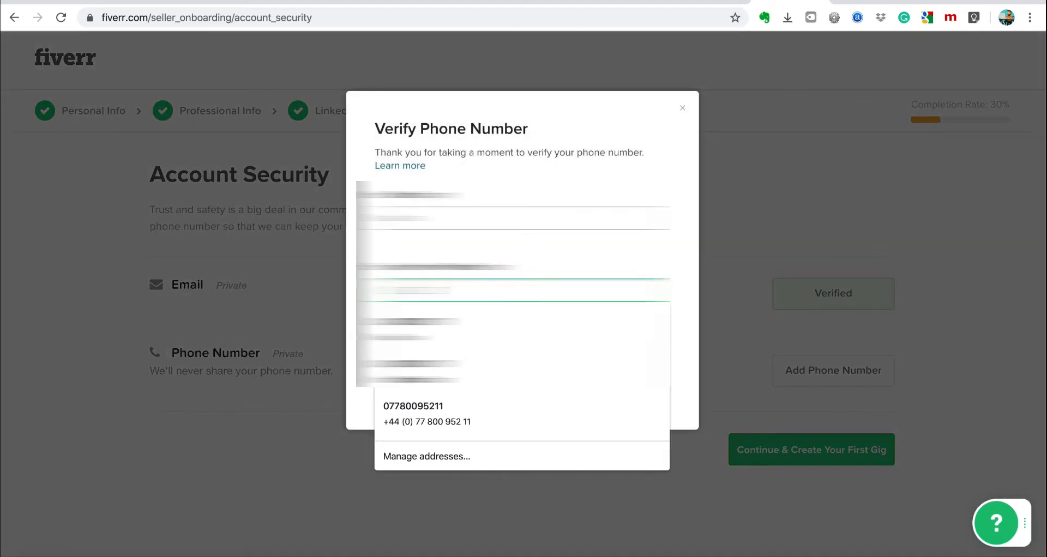
key(BackSpace)
key(BackSpace)
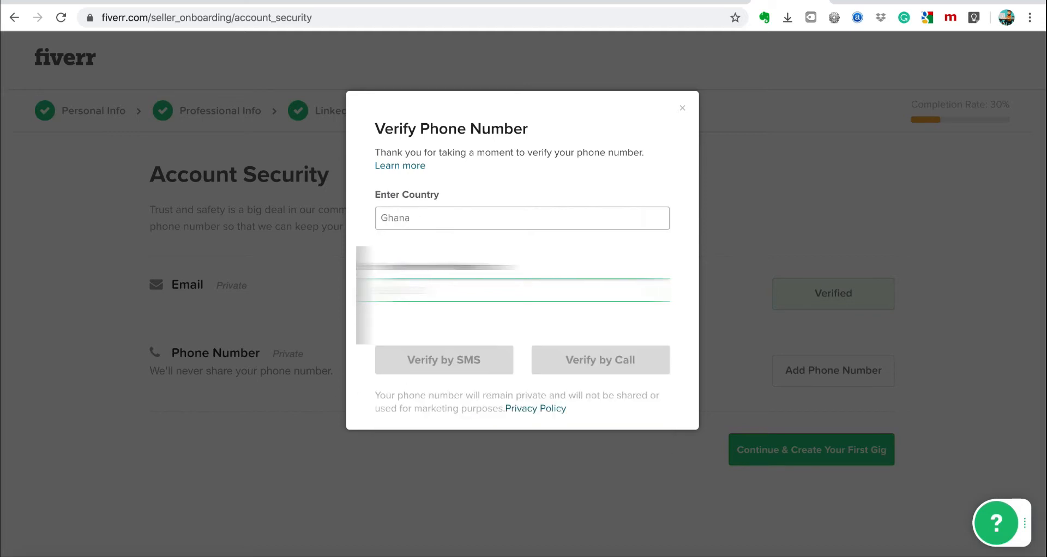
text(240000000)
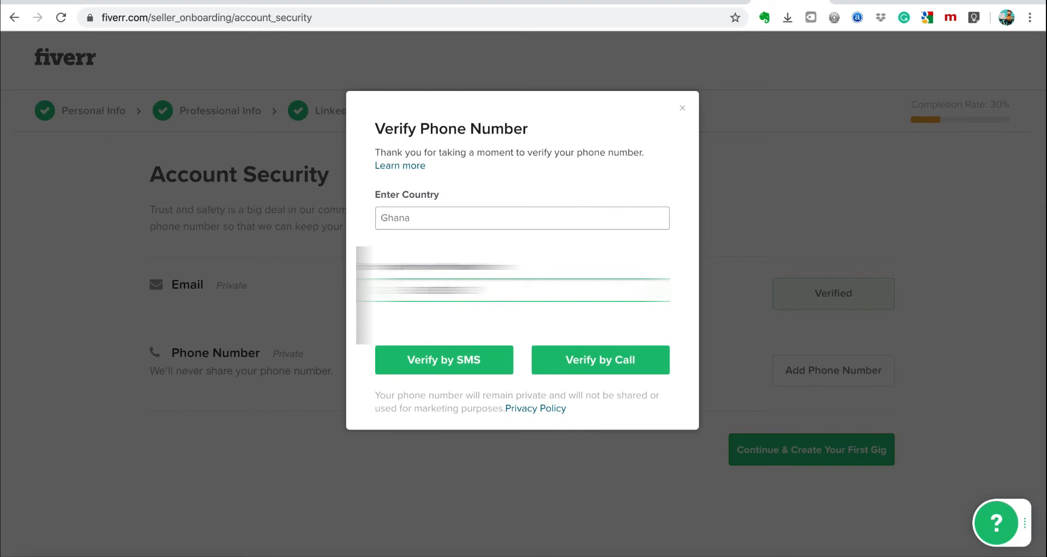
text(0)
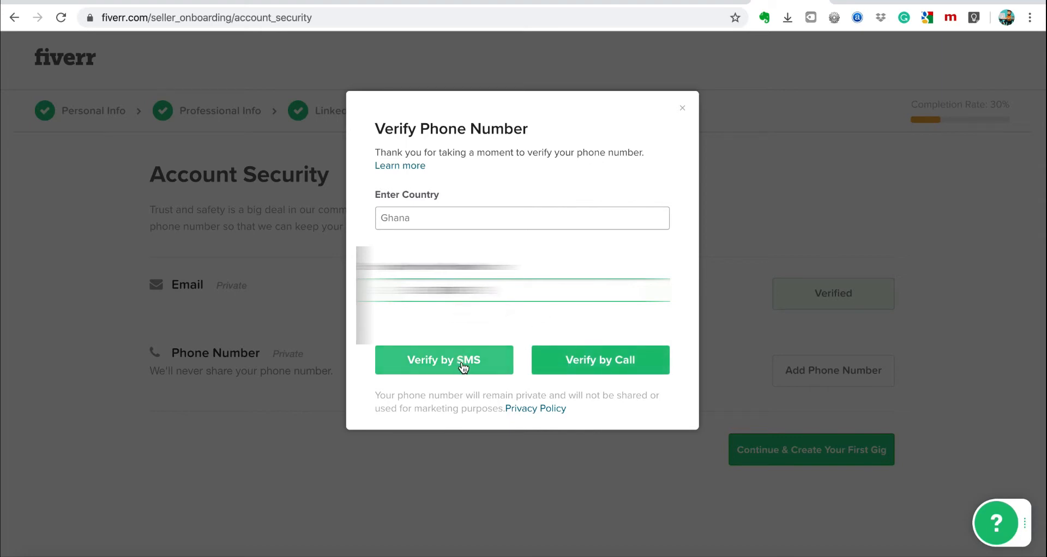
click(462, 365)
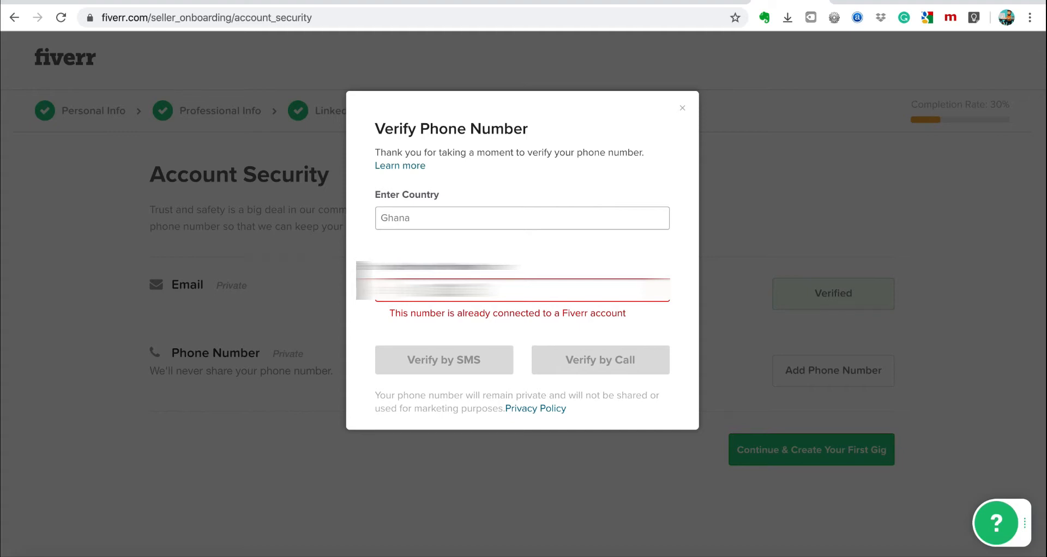
Replace the already-connected number with another and request the SMS code again.
key(BackSpace)
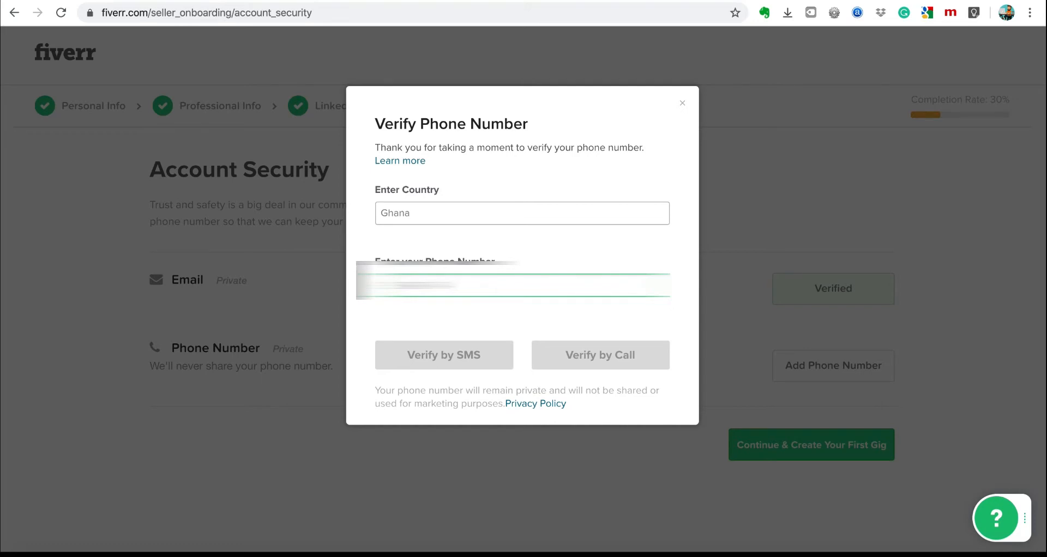
text(000000)
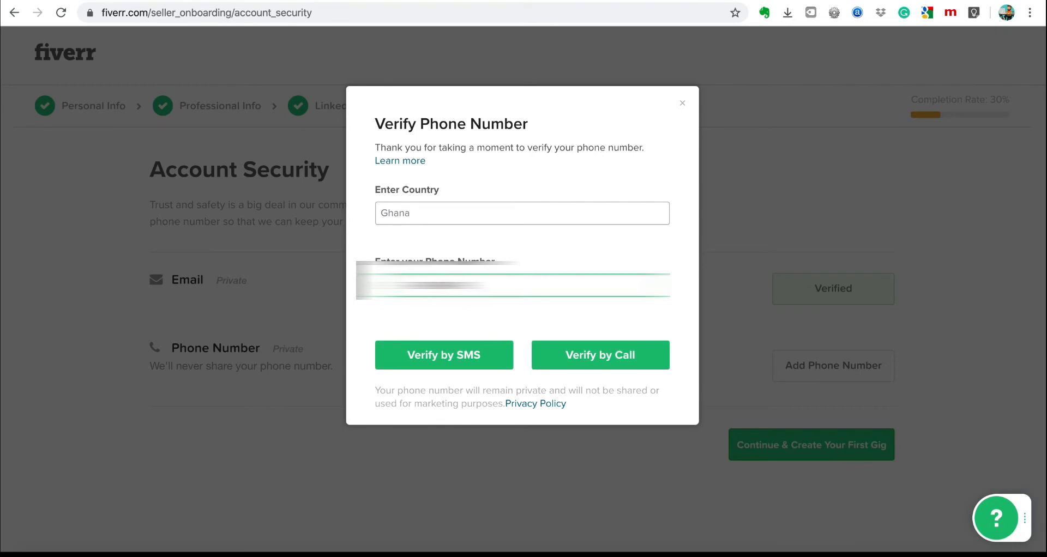
text(0)
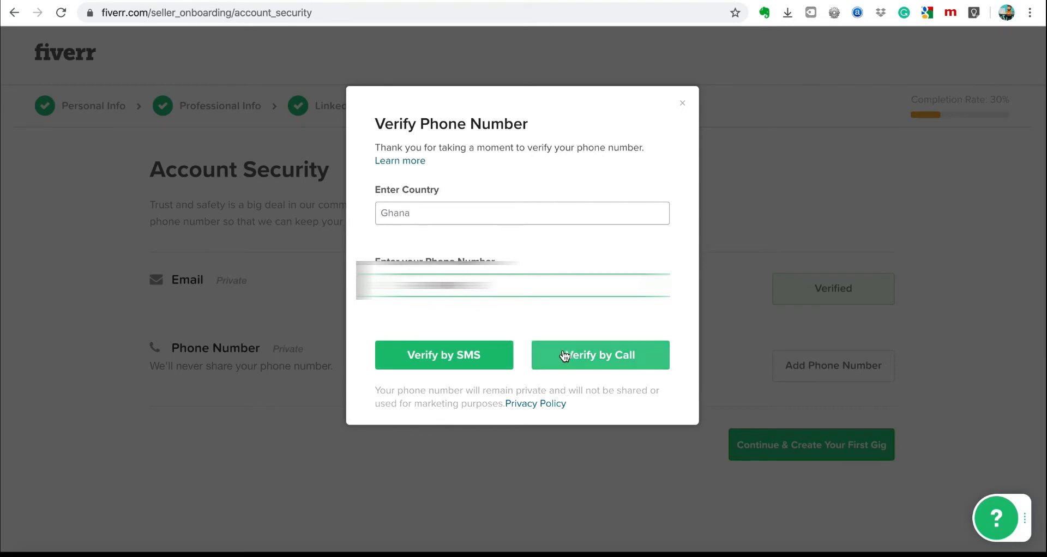
click(451, 355)
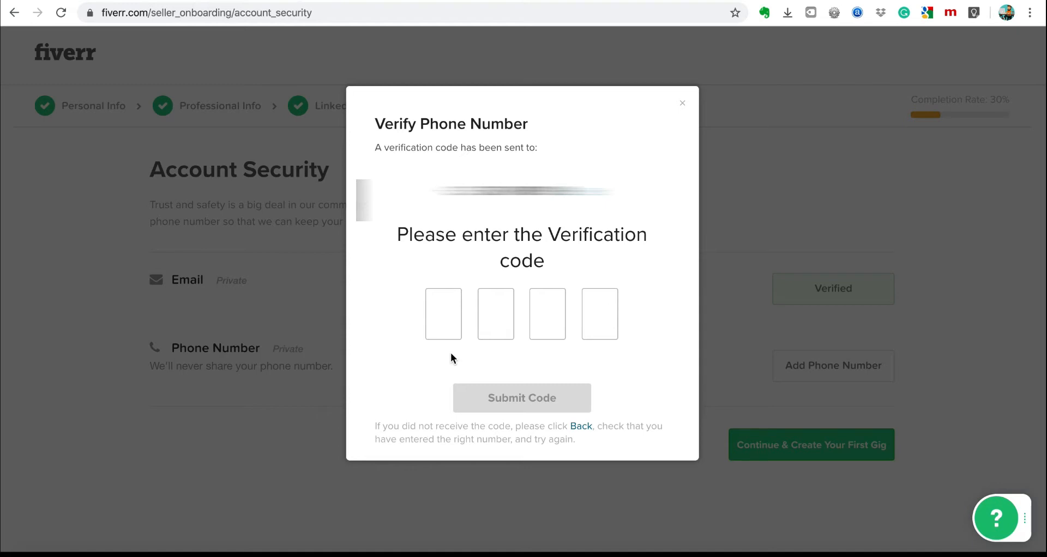
click(444, 320)
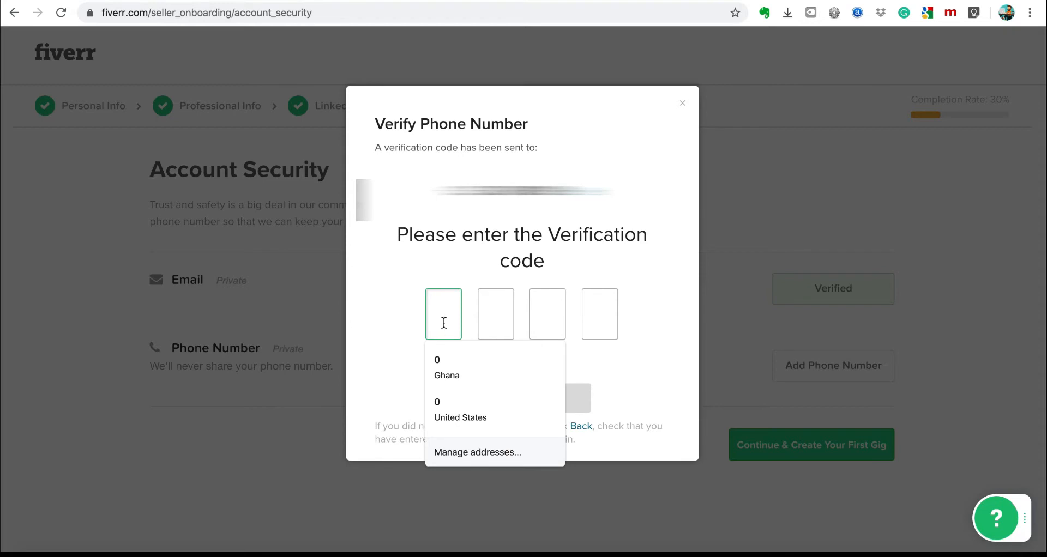
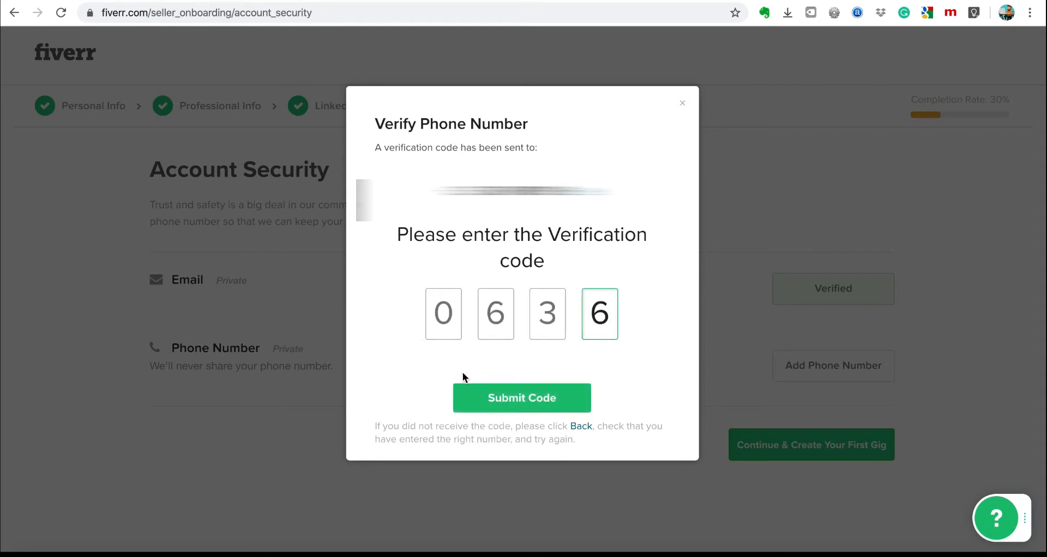
click(493, 401)
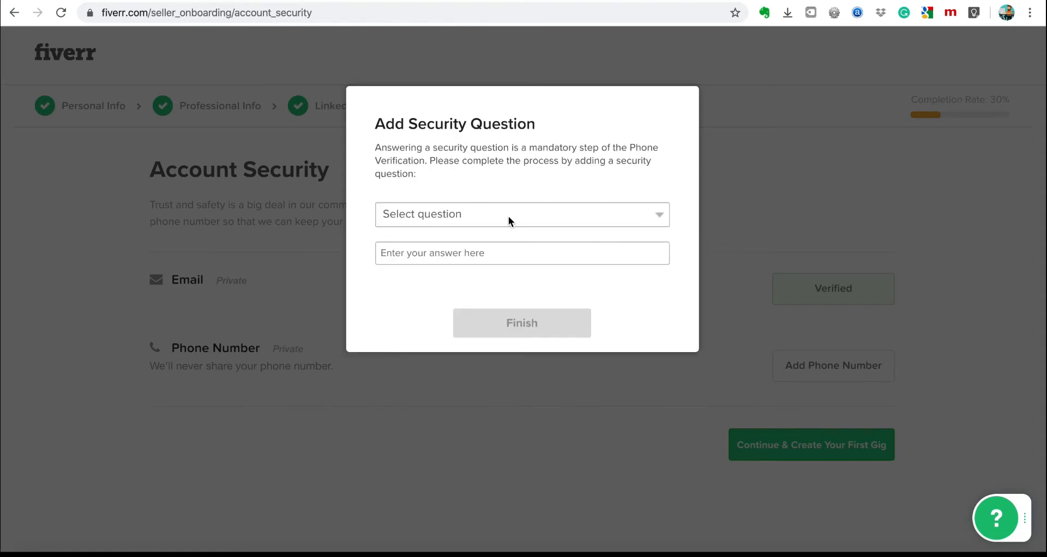
Answer the first-pet security question, dismiss the success message and finish onboarding.
click(508, 216)
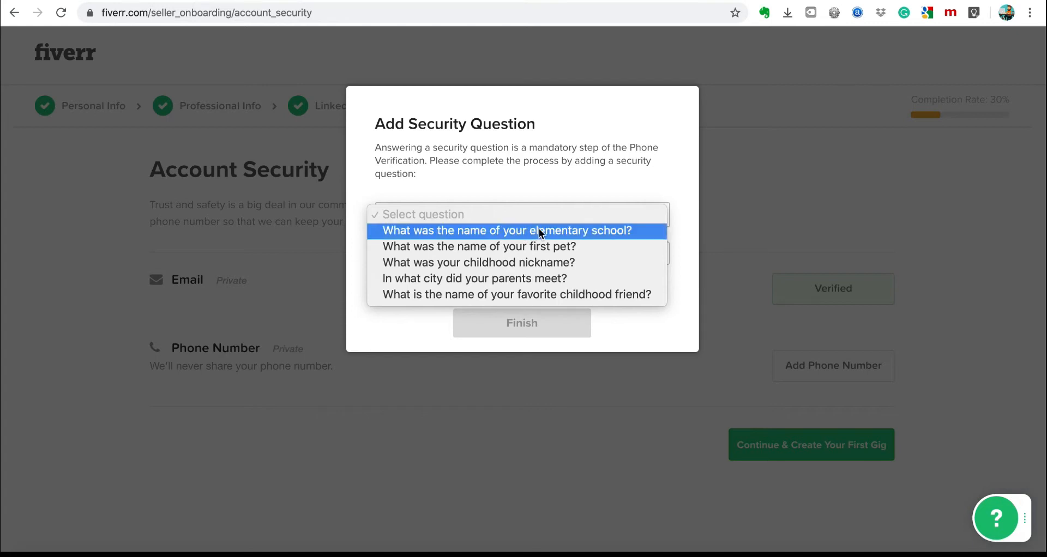
click(545, 245)
click(523, 256)
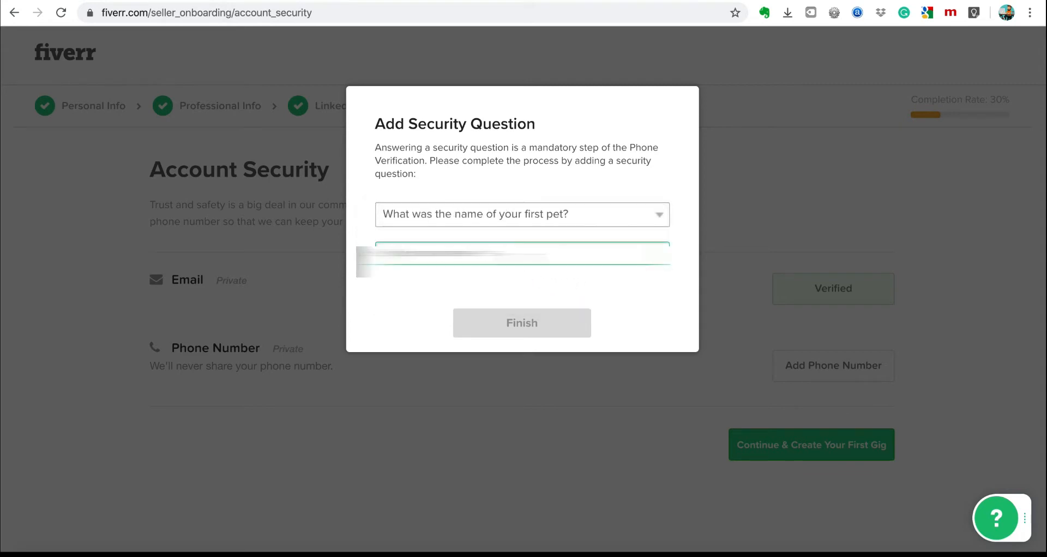
text(?????)
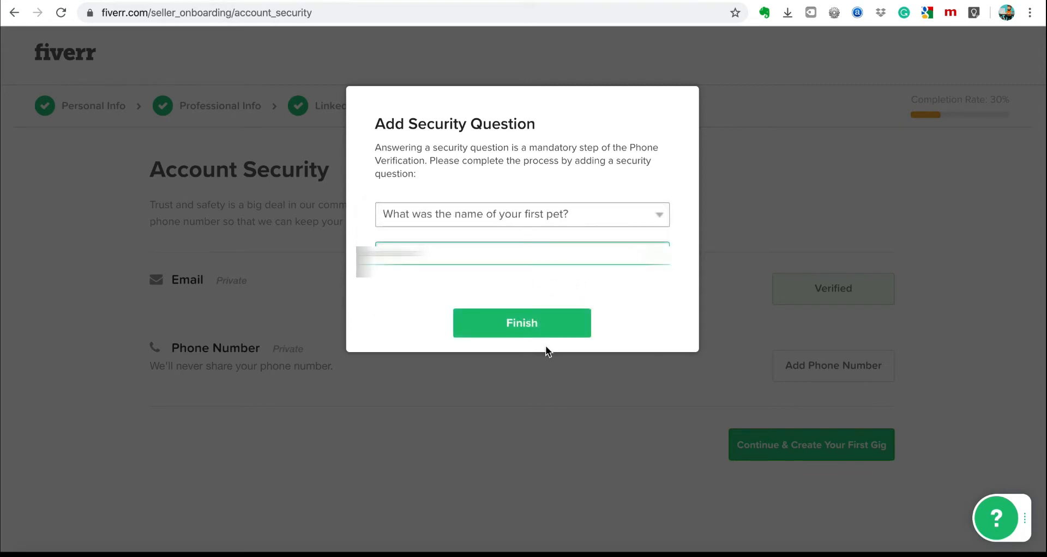
click(539, 330)
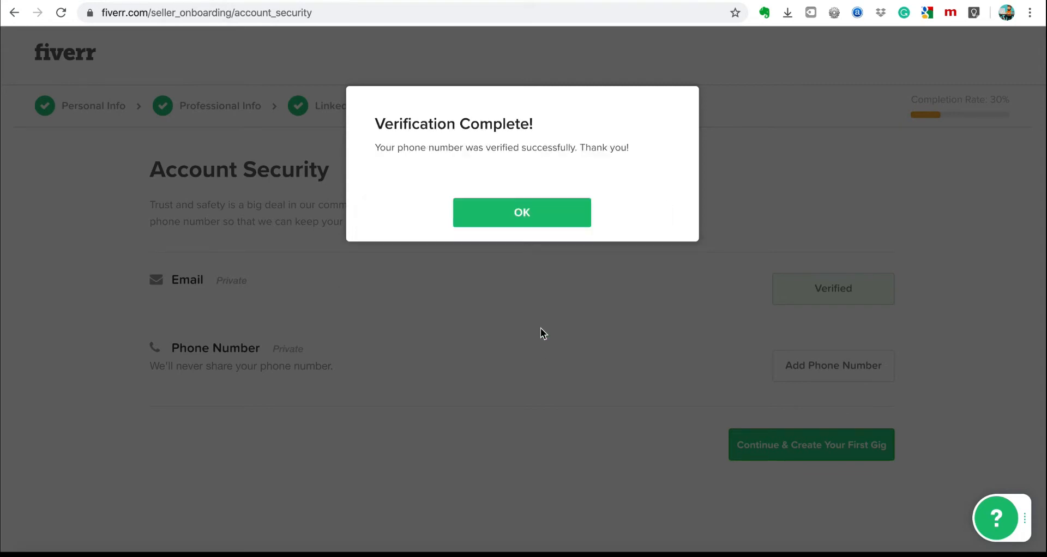
click(537, 212)
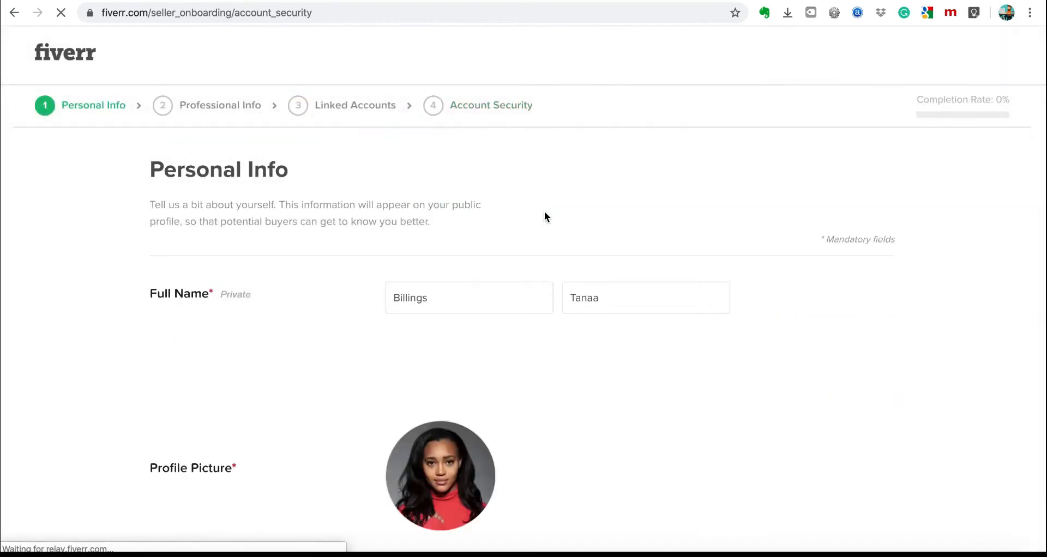
click(829, 444)
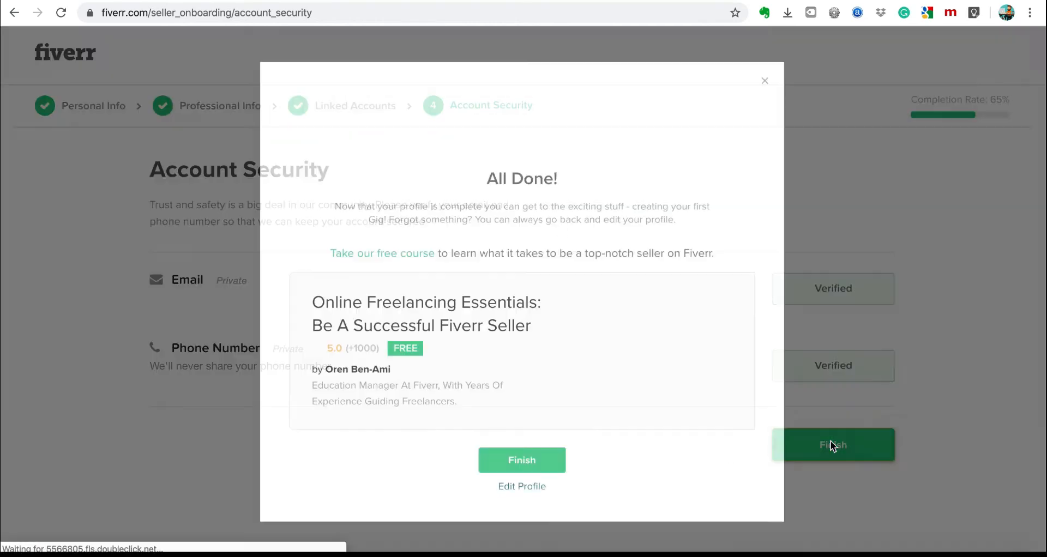
Use Finish in the All Done! dialog to start a new gig at Overview.
click(535, 467)
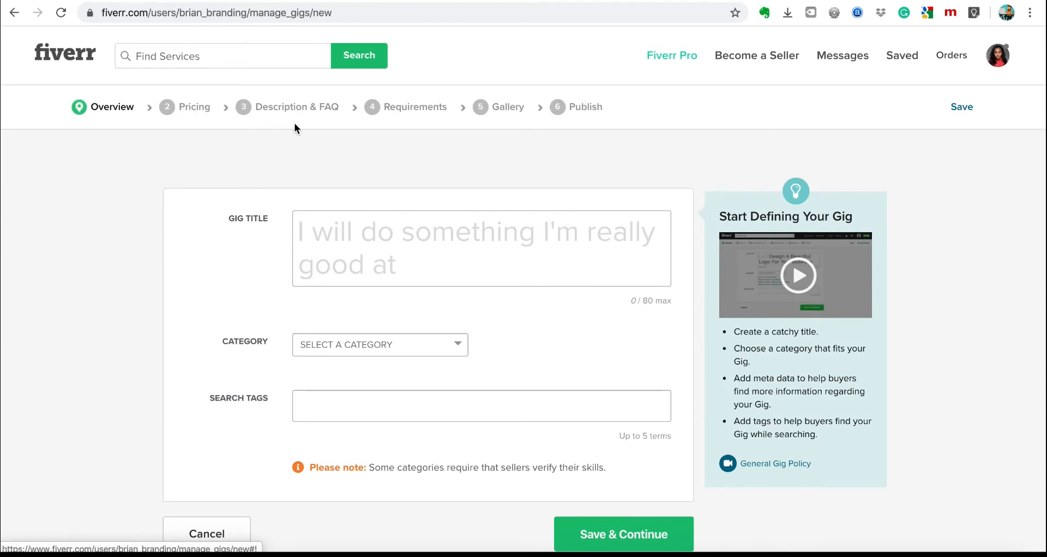
Rerun the recent 'branding' search and scroll through the competing gig cards.
click(313, 236)
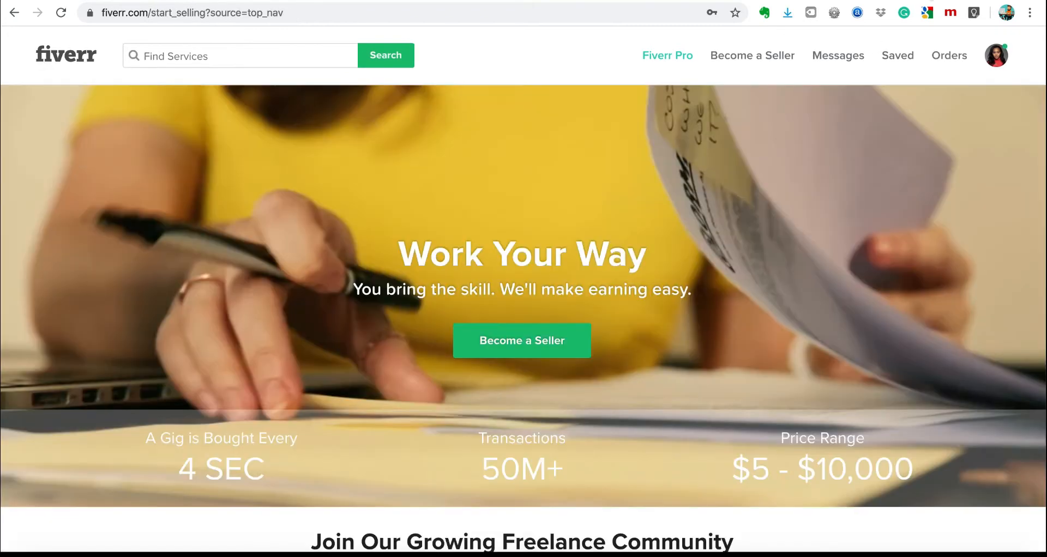
click(274, 60)
click(227, 137)
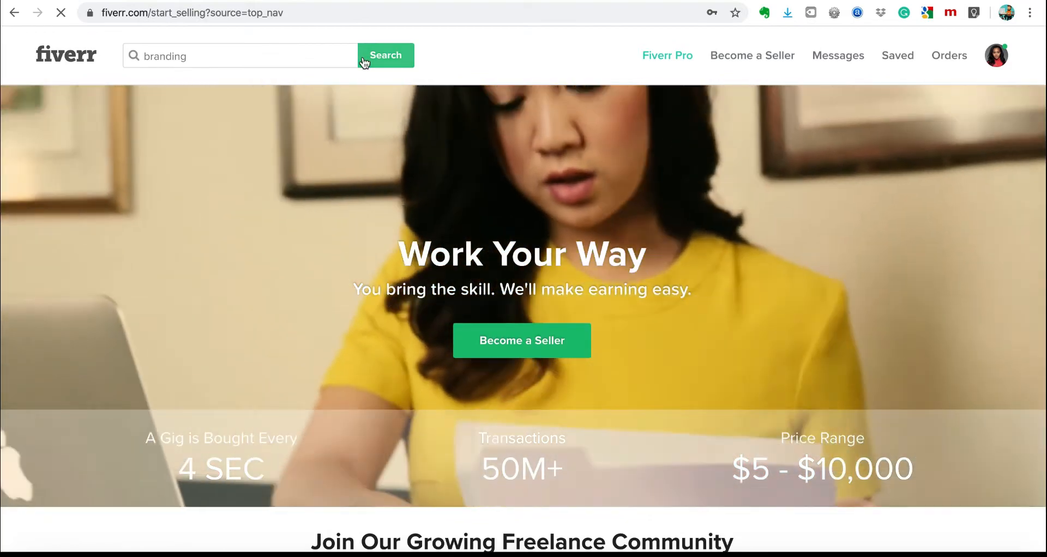
click(364, 62)
scroll(581, 260, down, 6)
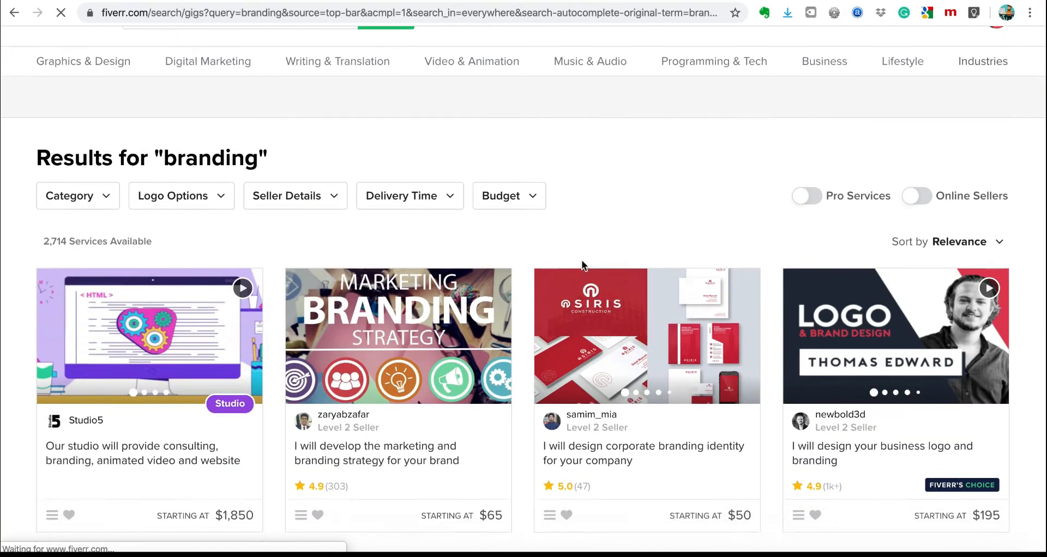
scroll(312, 215, up, 5)
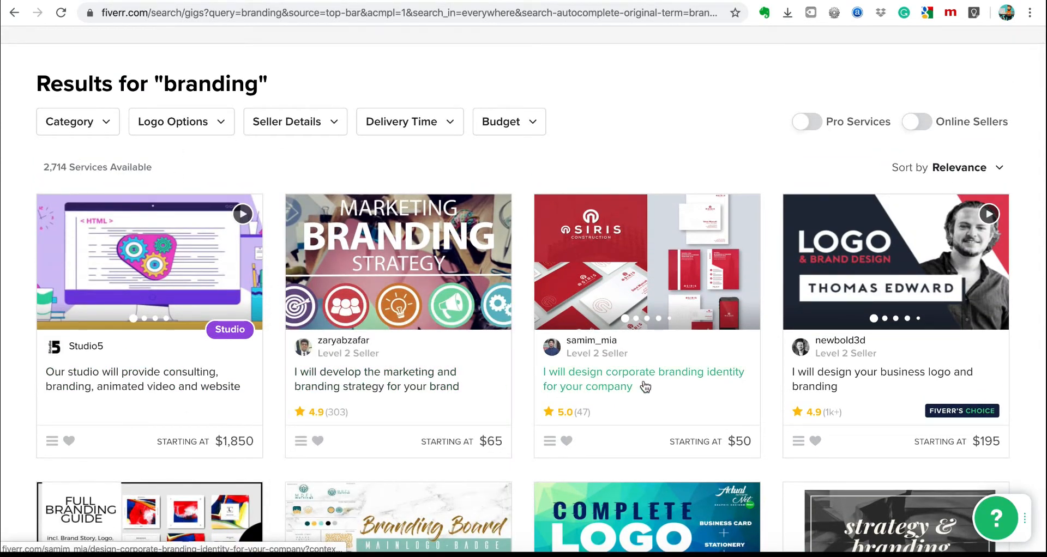
scroll(874, 374, down, 7)
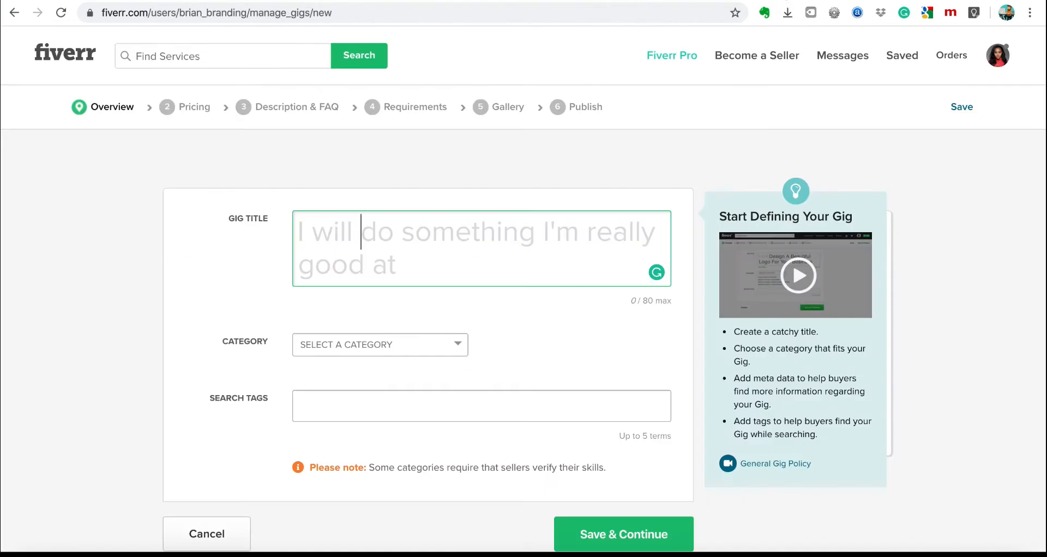
Check the empty Gig Title field, then replace the search term with 'logo design'.
click(359, 231)
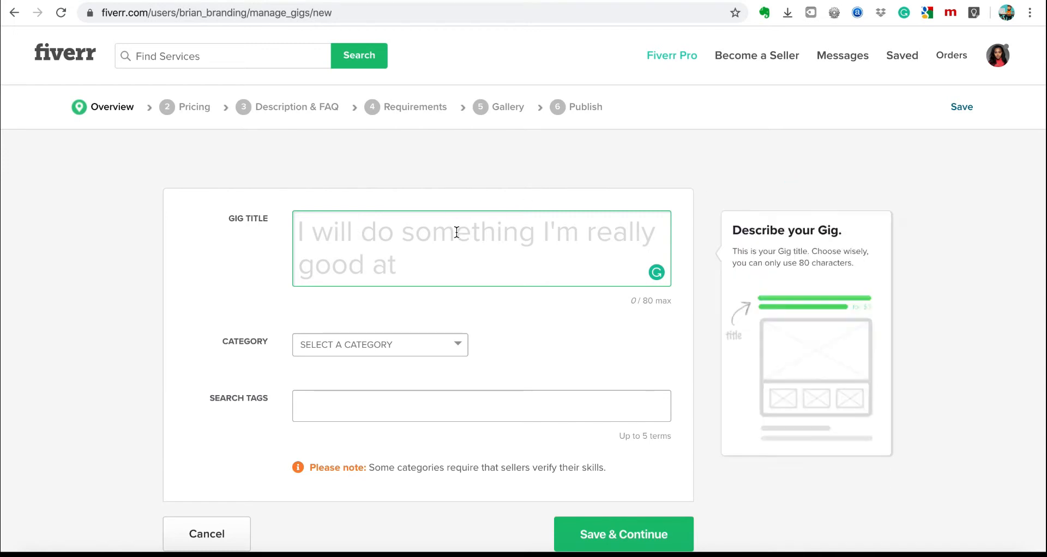
click(393, 245)
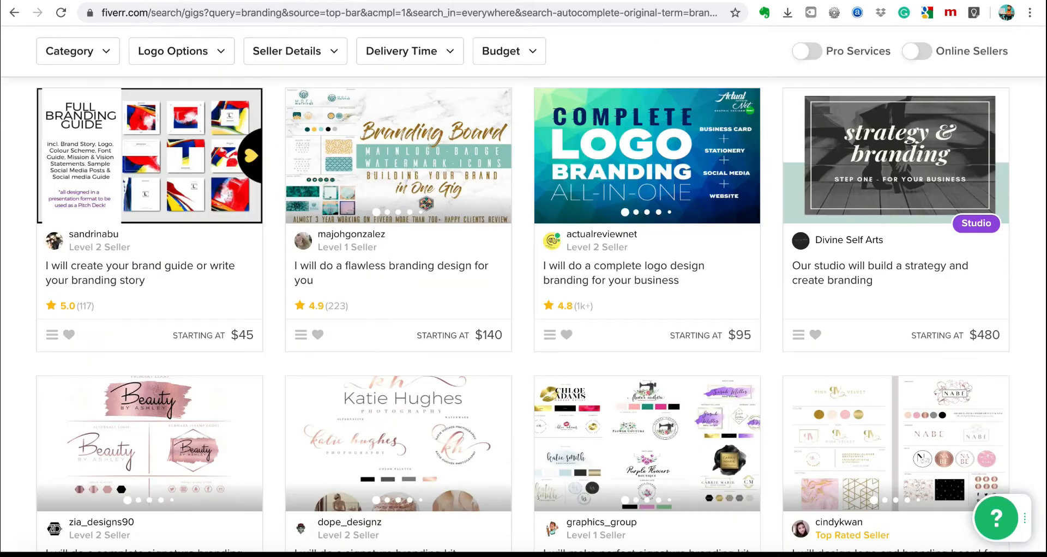
scroll(322, 67, up, 5)
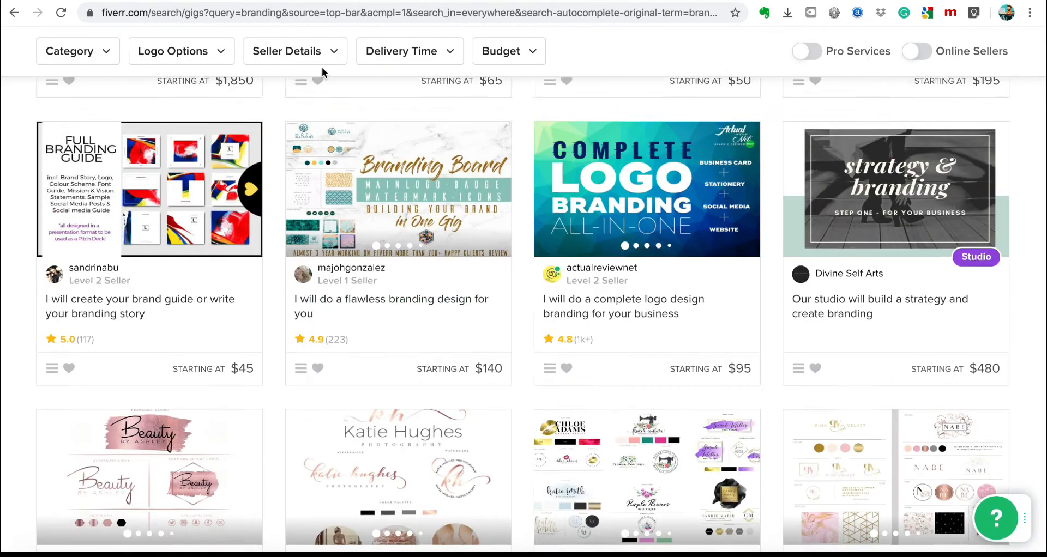
double_click(229, 52)
text(logo)
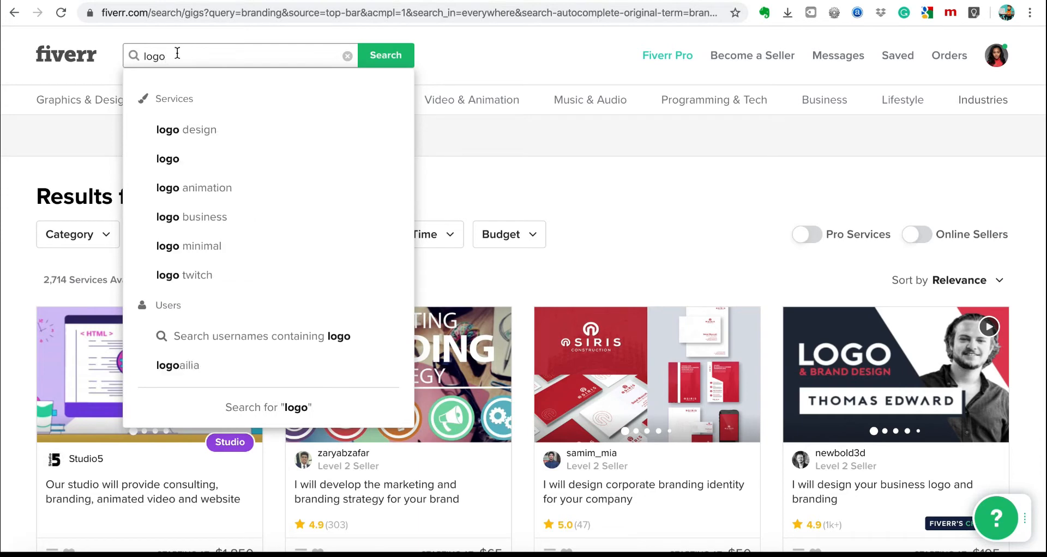
text( design)
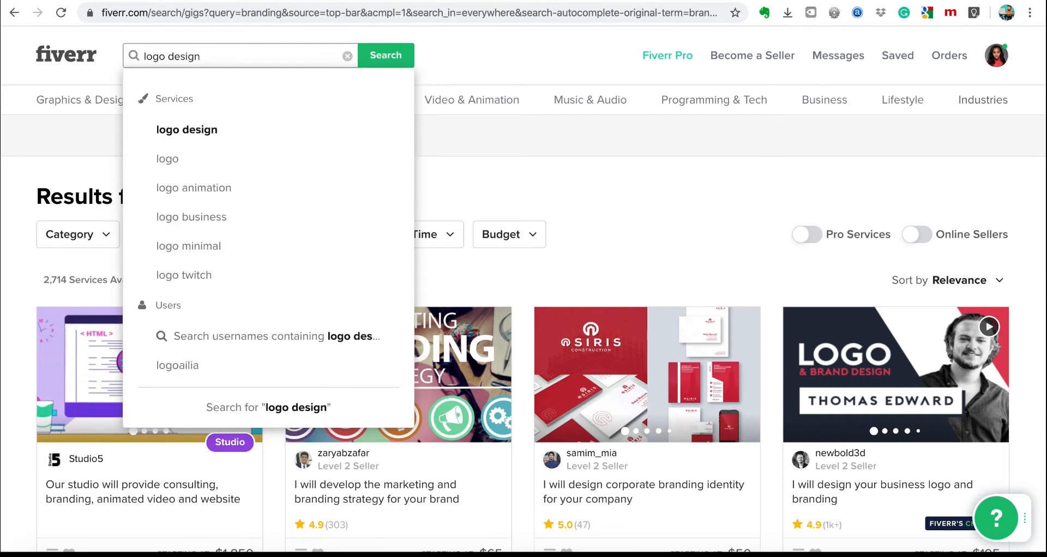
Search 'logo design' and scroll through the 84,259 results, reading competitor gig titles.
click(180, 130)
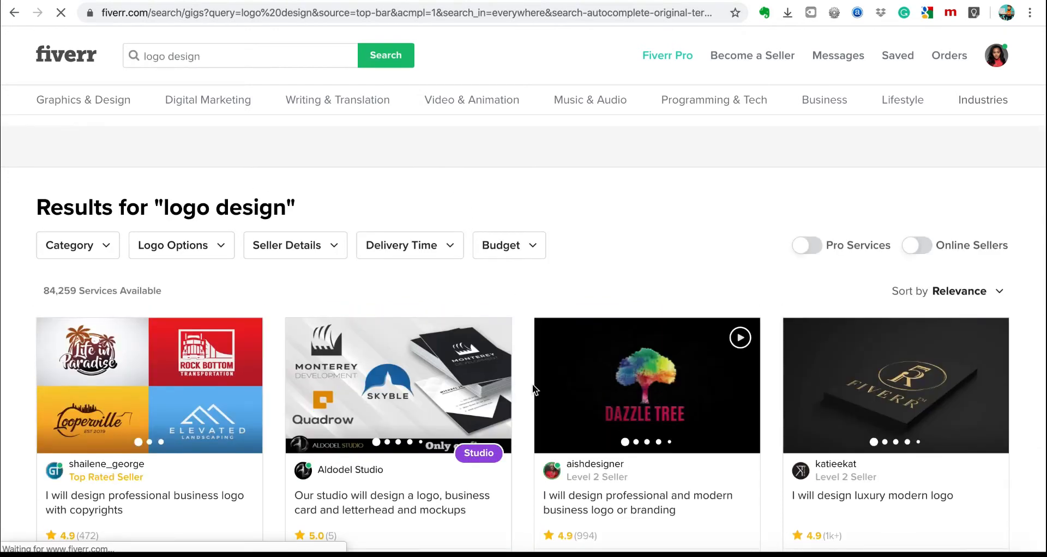
scroll(532, 384, down, 4)
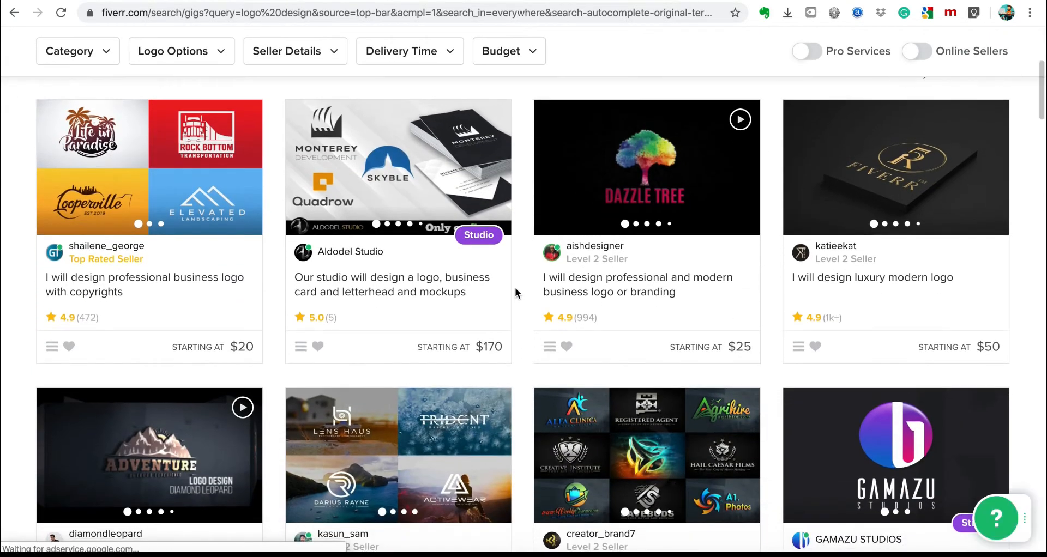
scroll(513, 320, up, 5)
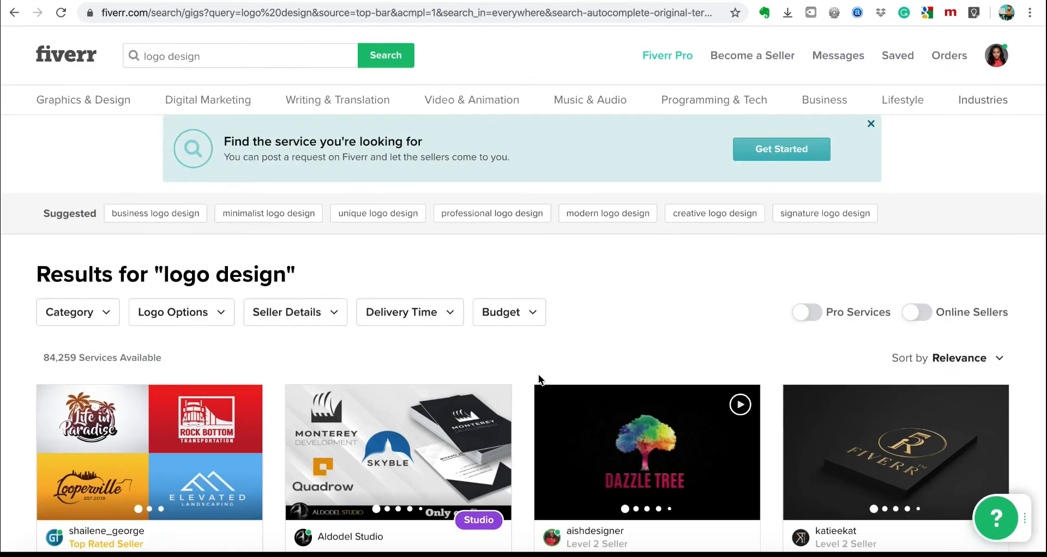
scroll(539, 374, down, 12)
scroll(538, 374, up, 8)
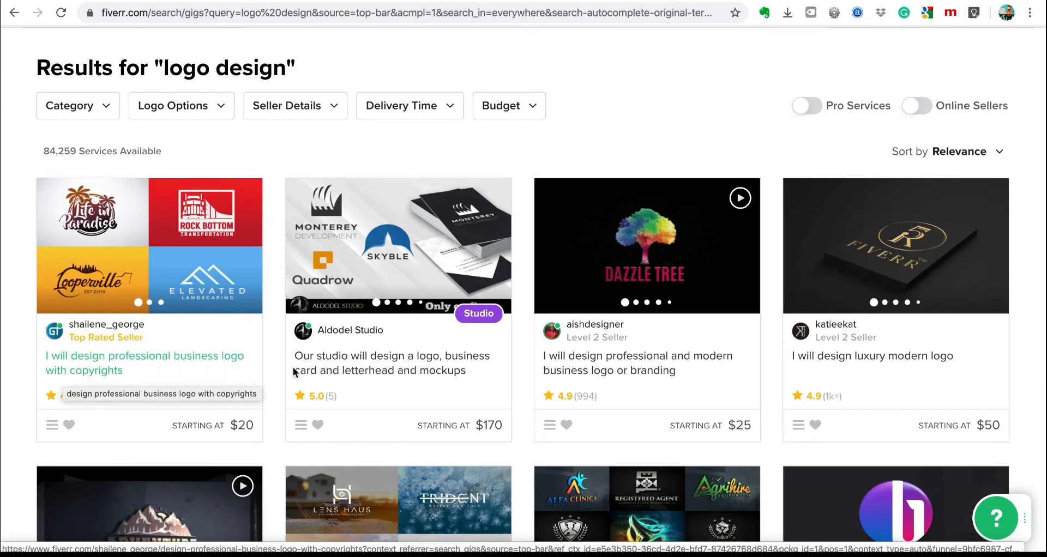
mouse_move(326, 375)
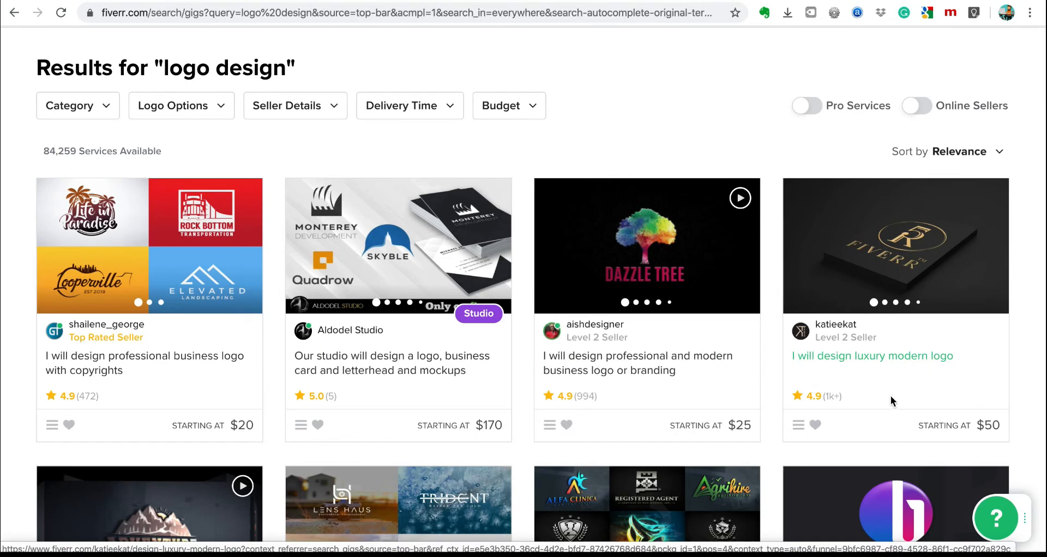
scroll(611, 380, down, 3)
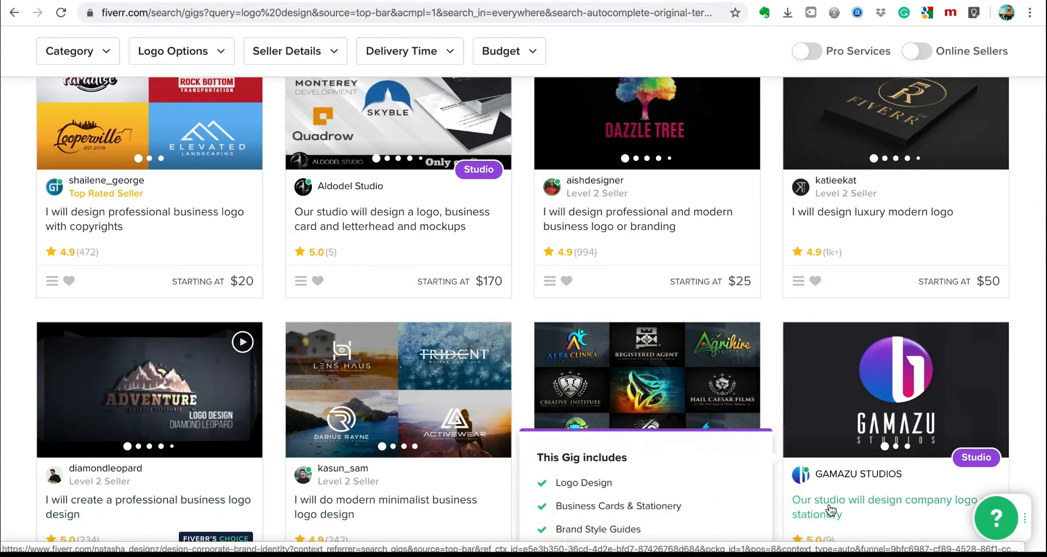
scroll(933, 507, down, 1)
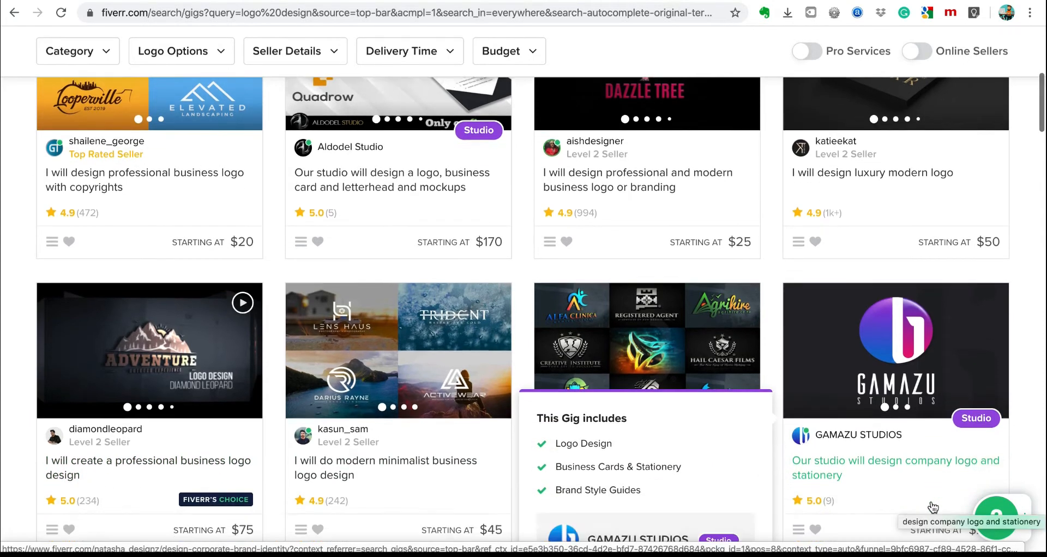
scroll(349, 305, up, 2)
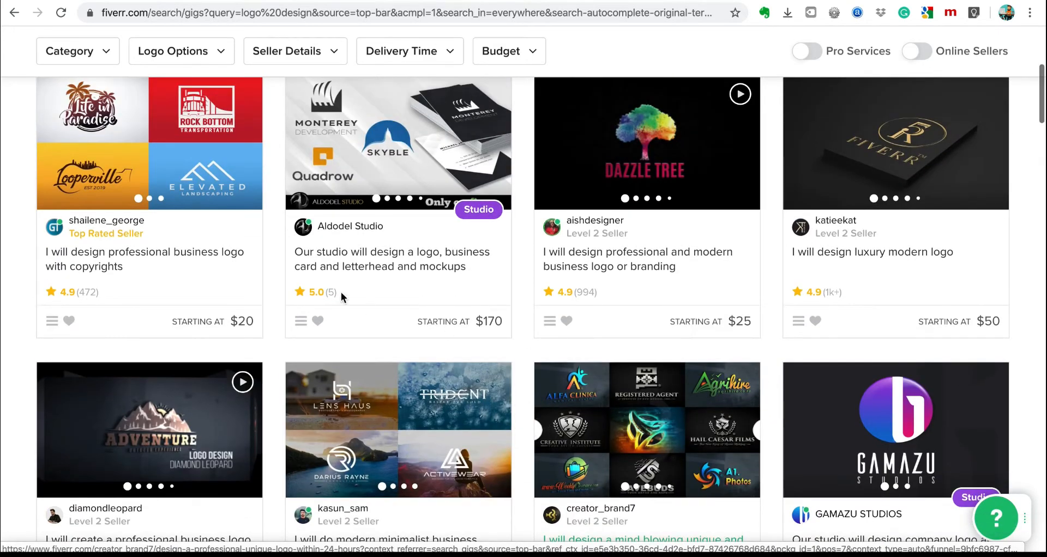
scroll(341, 297, up, 2)
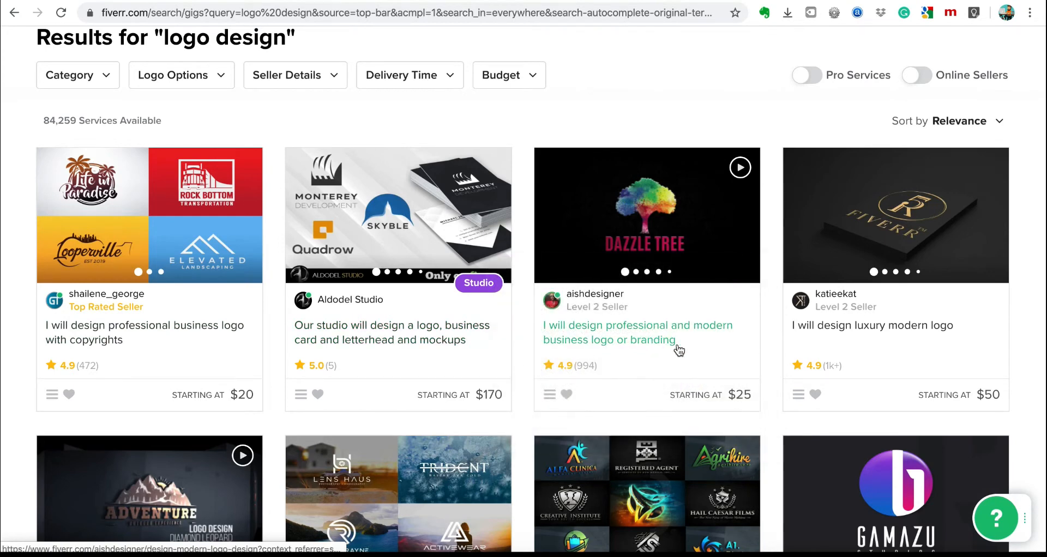
scroll(677, 350, down, 1)
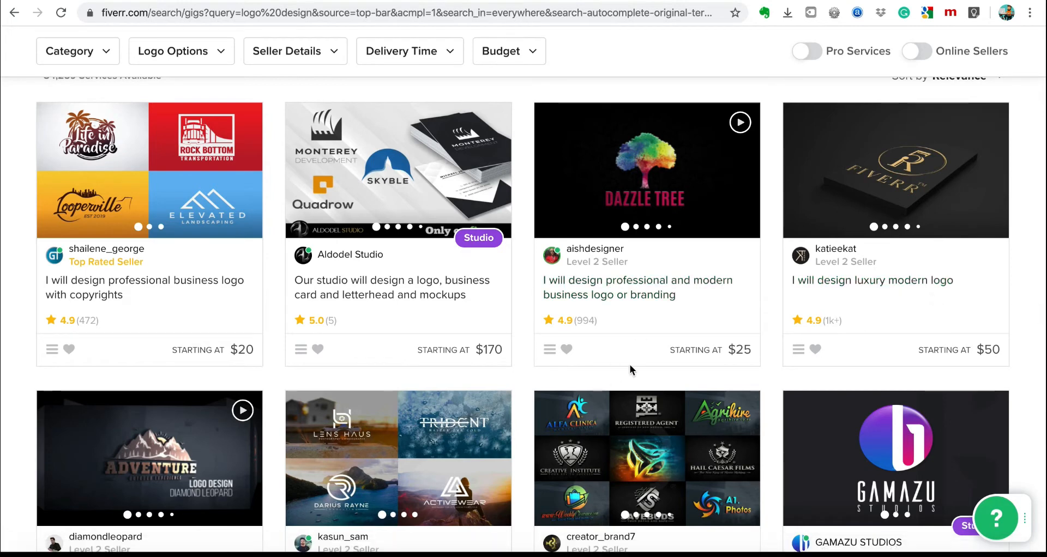
Start a new note reading 'Professional businiess', then glance back at the search results.
click(515, 552)
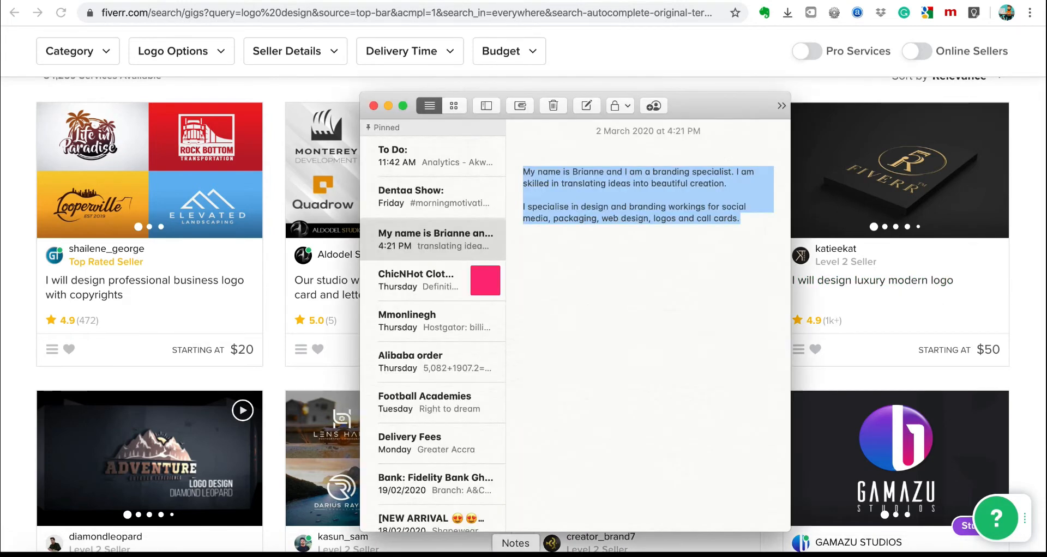
key(super+n)
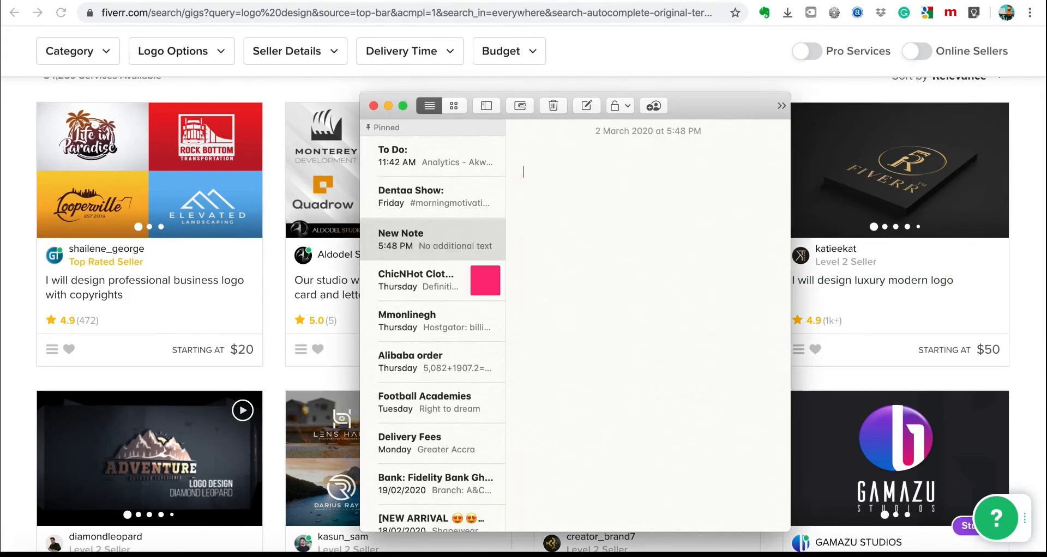
drag(692, 112, 897, 330)
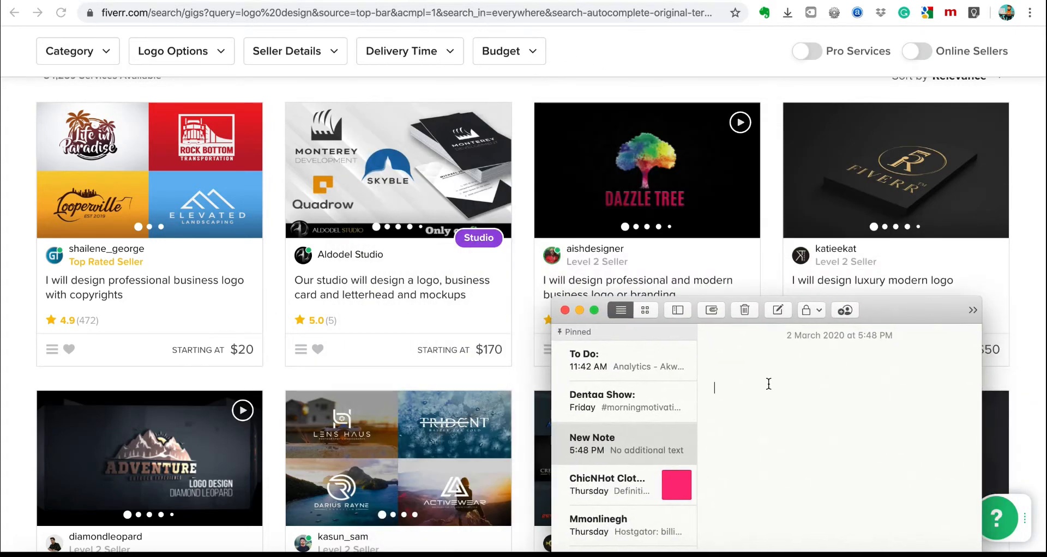
text(Profession)
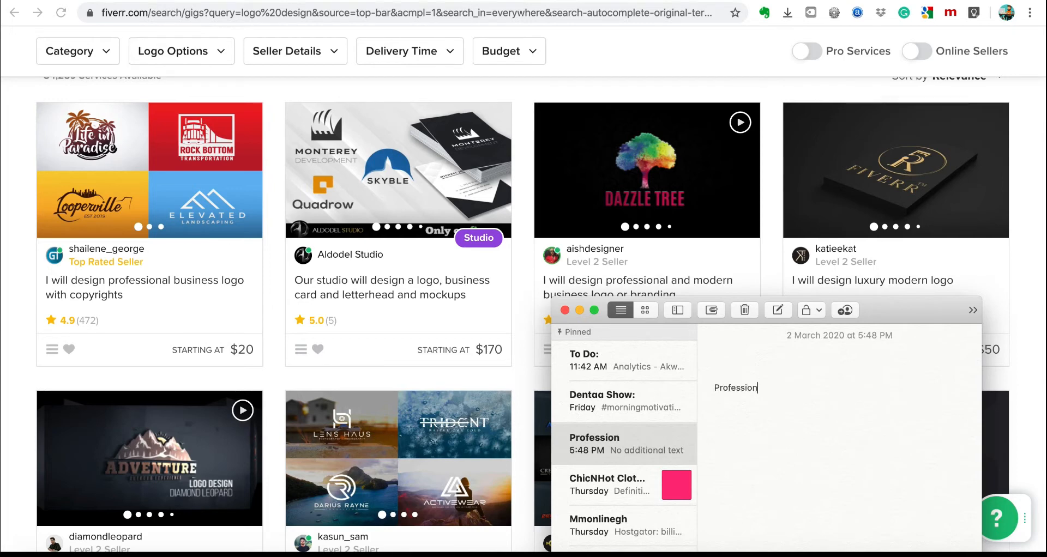
text(al busi)
text(ni)
text(ess modern)
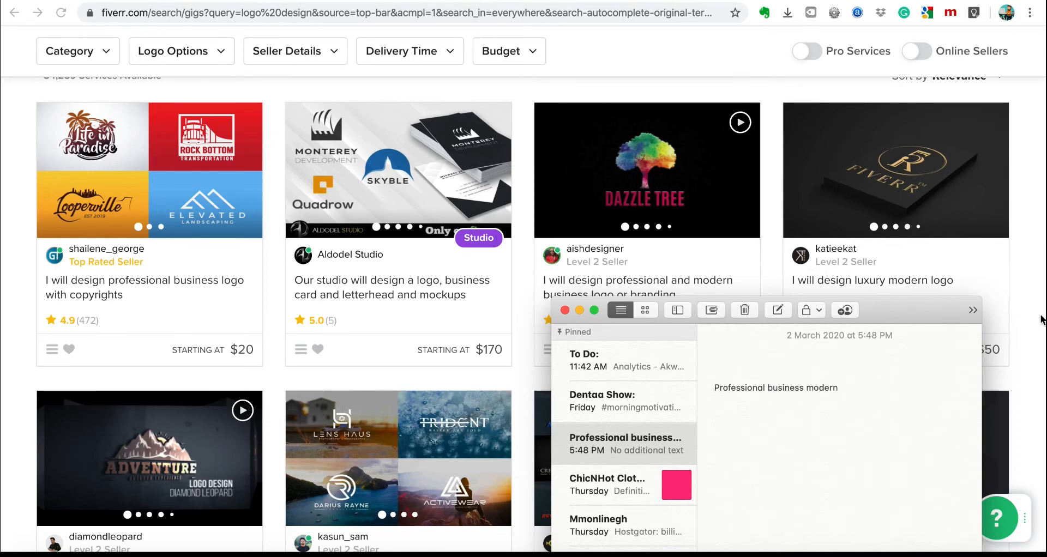
click(1030, 279)
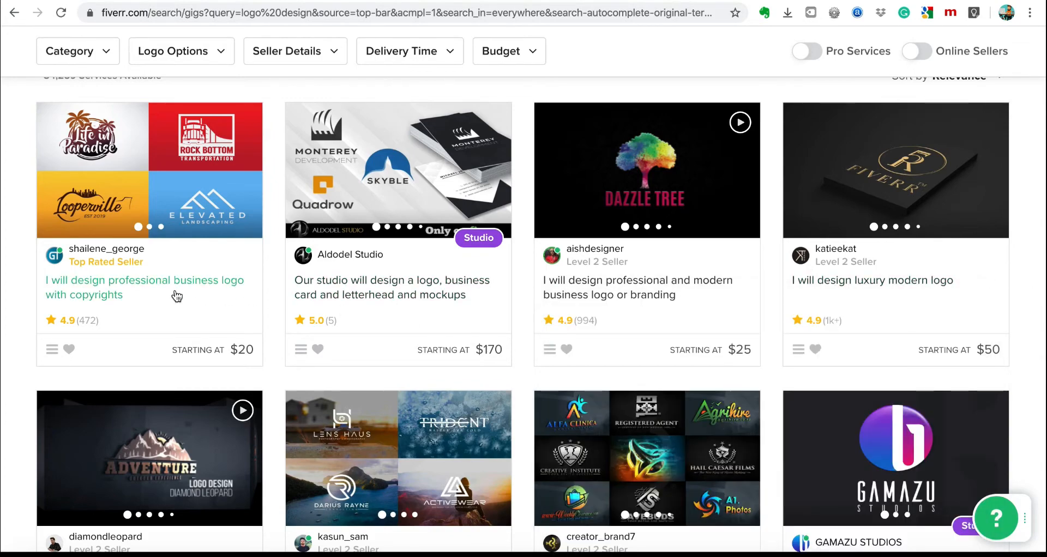
mouse_move(419, 293)
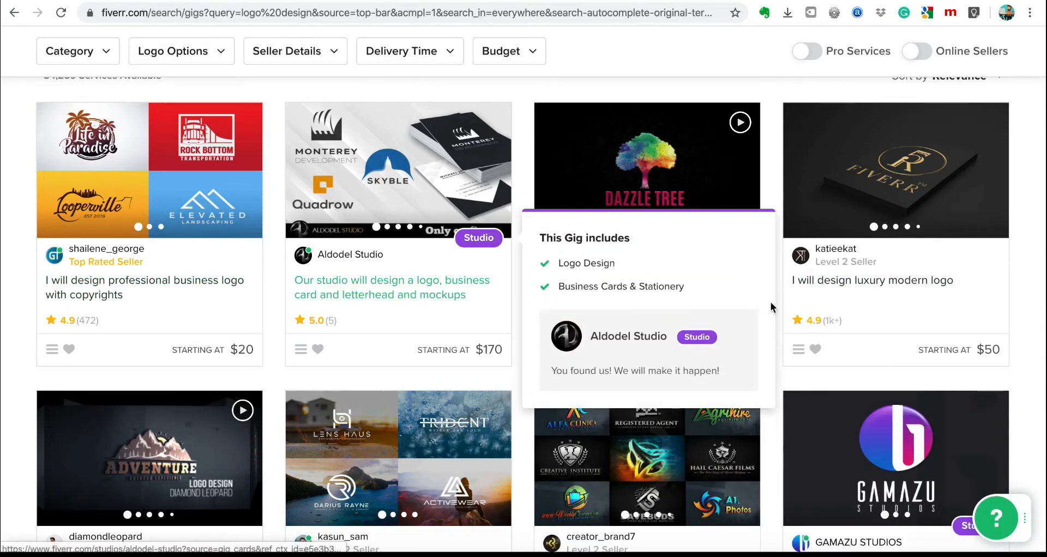
scroll(872, 289, down, 3)
scroll(936, 294, down, 1)
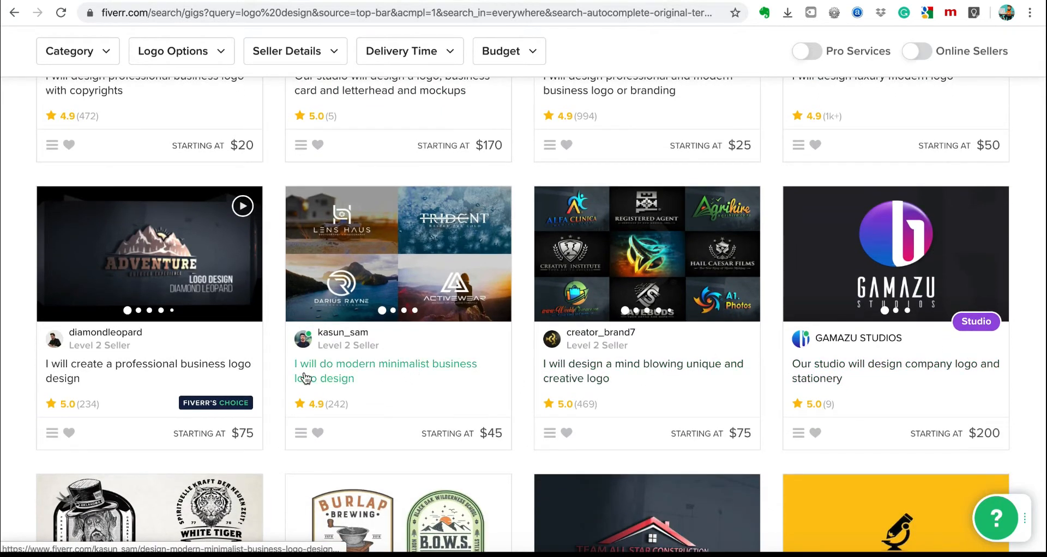
Correct the note to 'Professional modern business logo for startups or small businesses' and copy it.
click(515, 554)
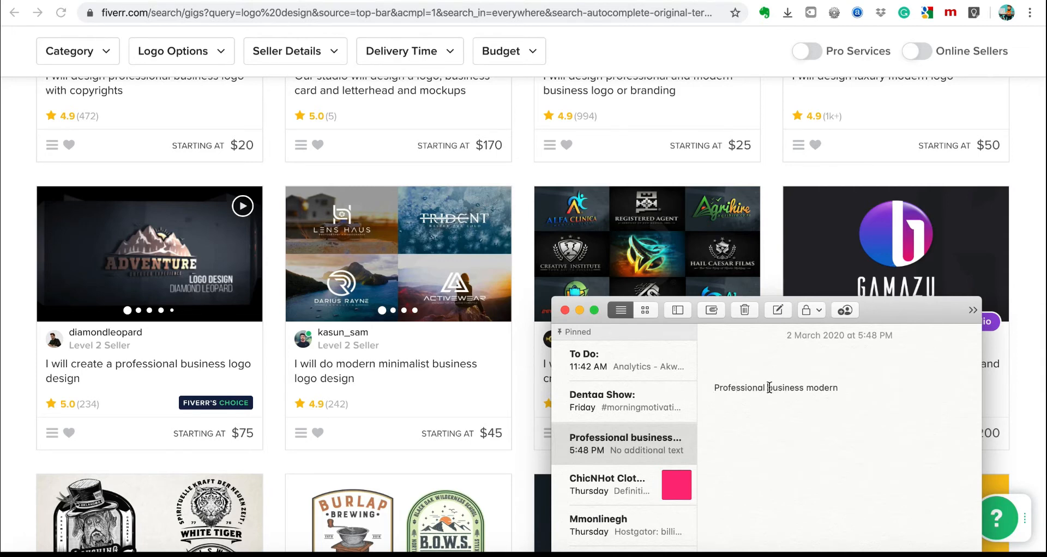
text(modern)
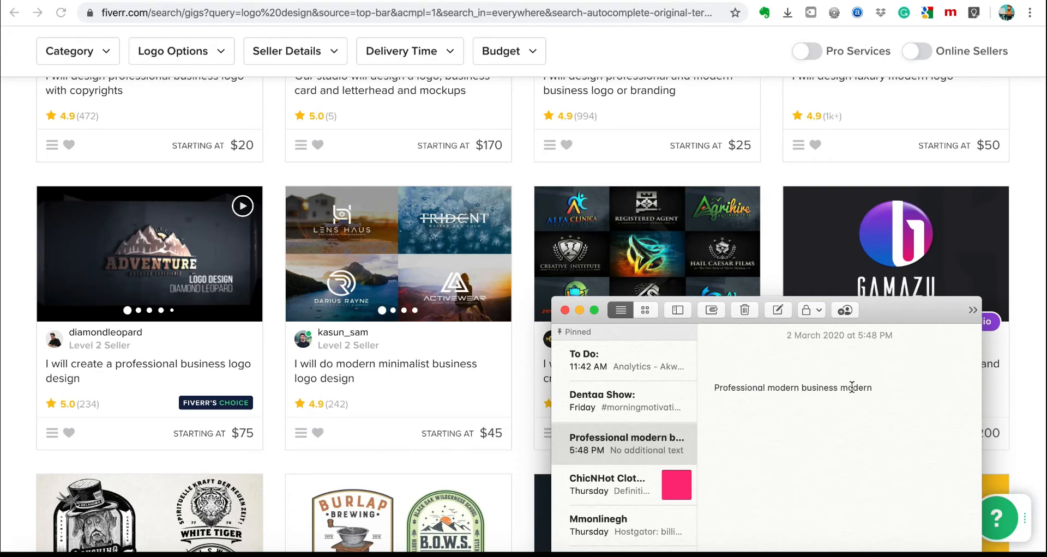
double_click(853, 387)
text(log)
text(o for startu)
key(BackSpace)
text(or small businesses)
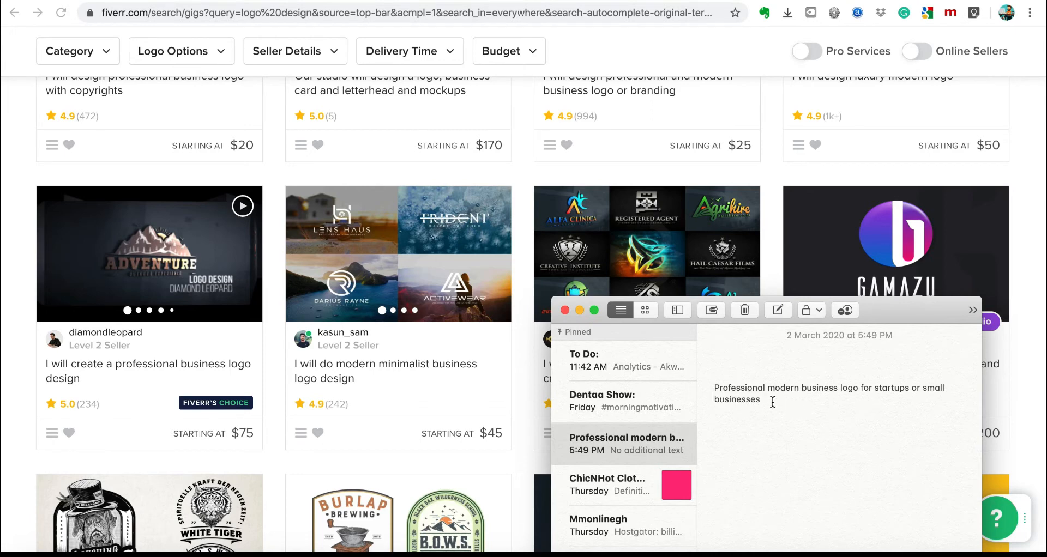
drag(714, 389, 863, 407)
key(super+c)
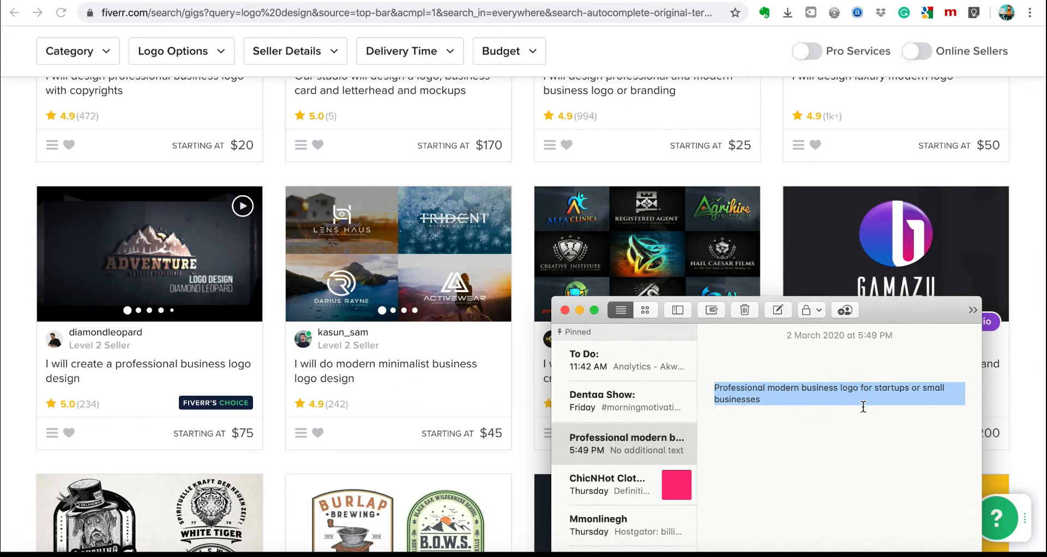
key(super+h)
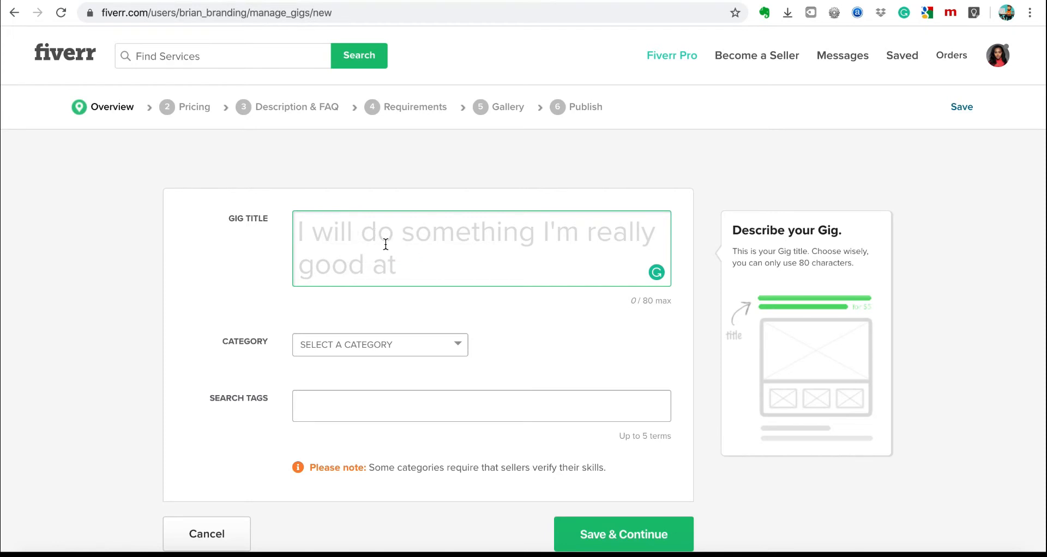
Paste the title into Gig Title and trim it to 'Professional modern business logo for startups'.
key(super+v)
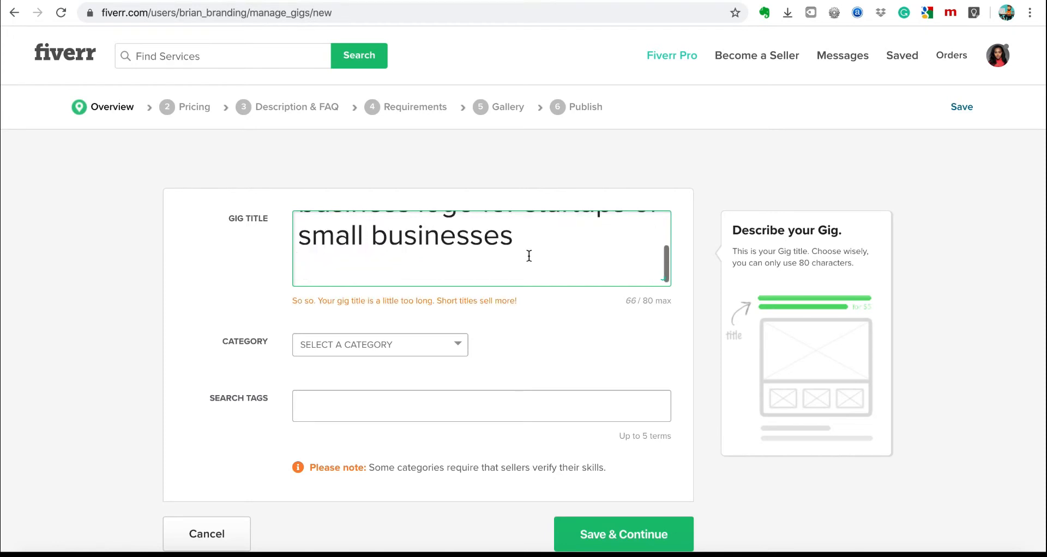
scroll(528, 256, up, 2)
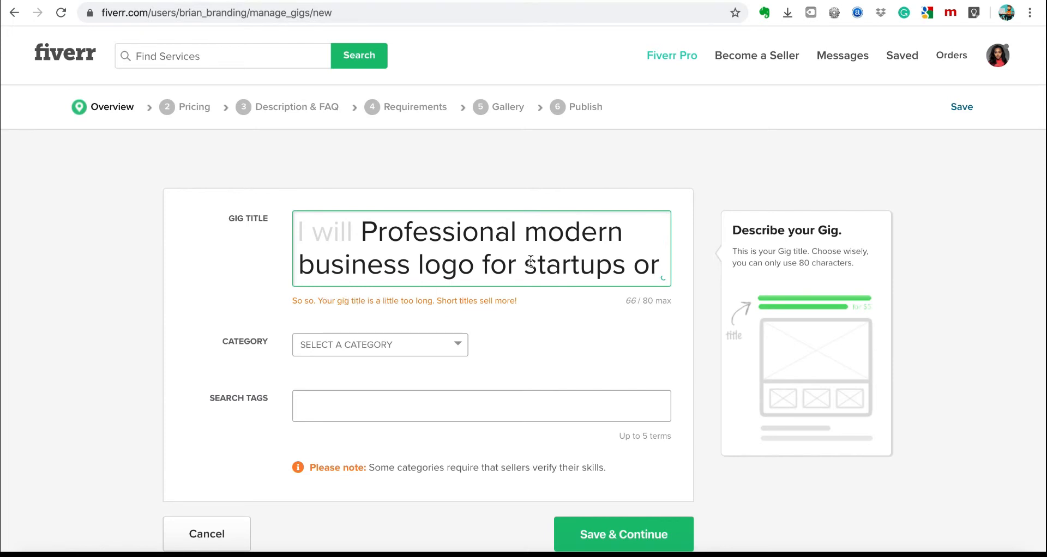
drag(637, 266, 636, 300)
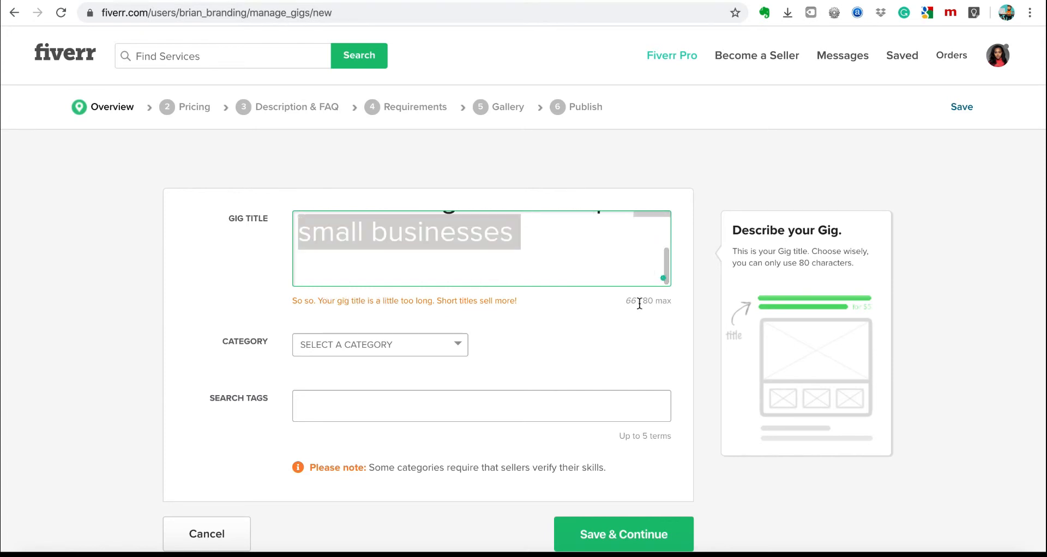
key(BackSpace)
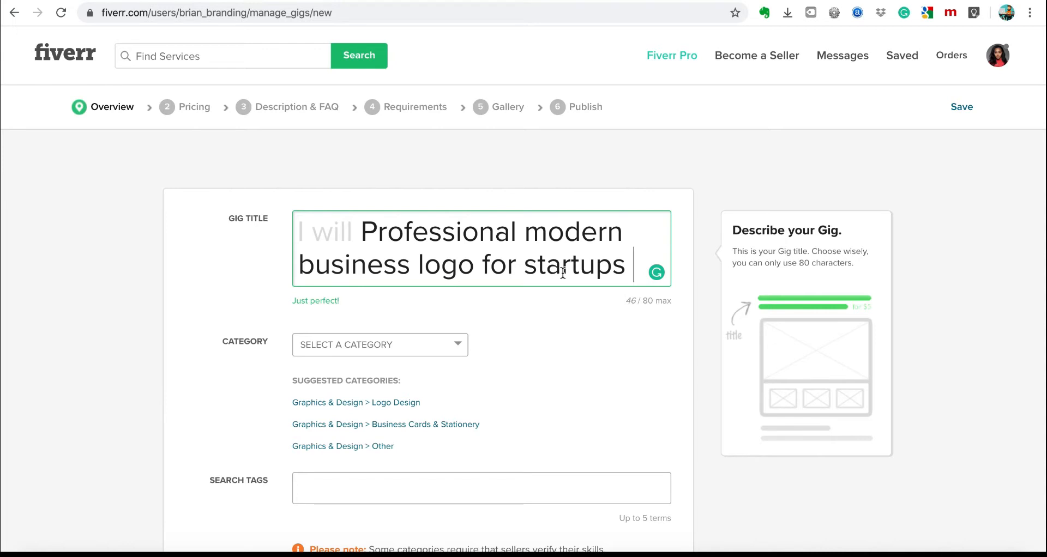
Set the category to Graphics & Design with the Logo Design subcategory.
click(404, 352)
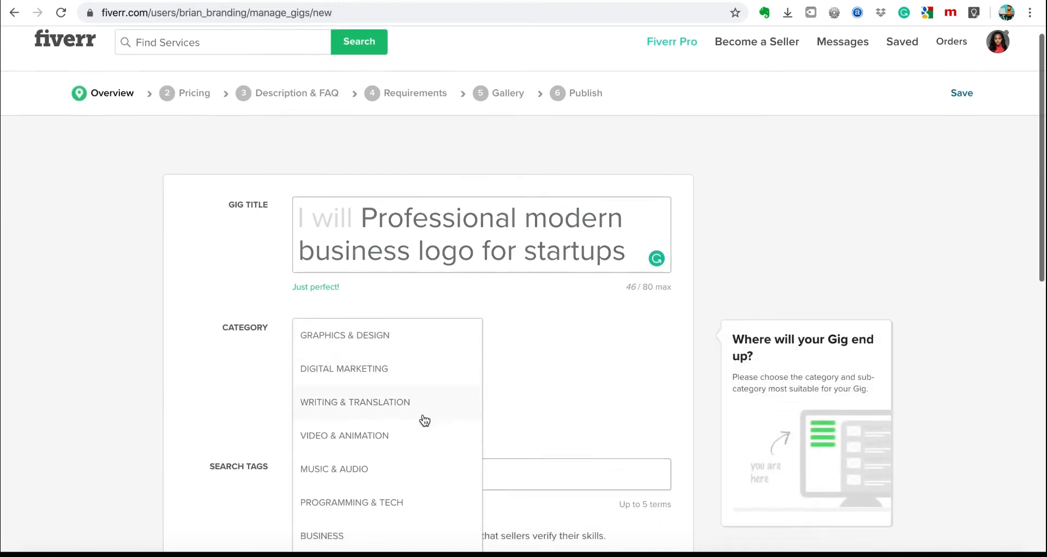
scroll(425, 420, down, 2)
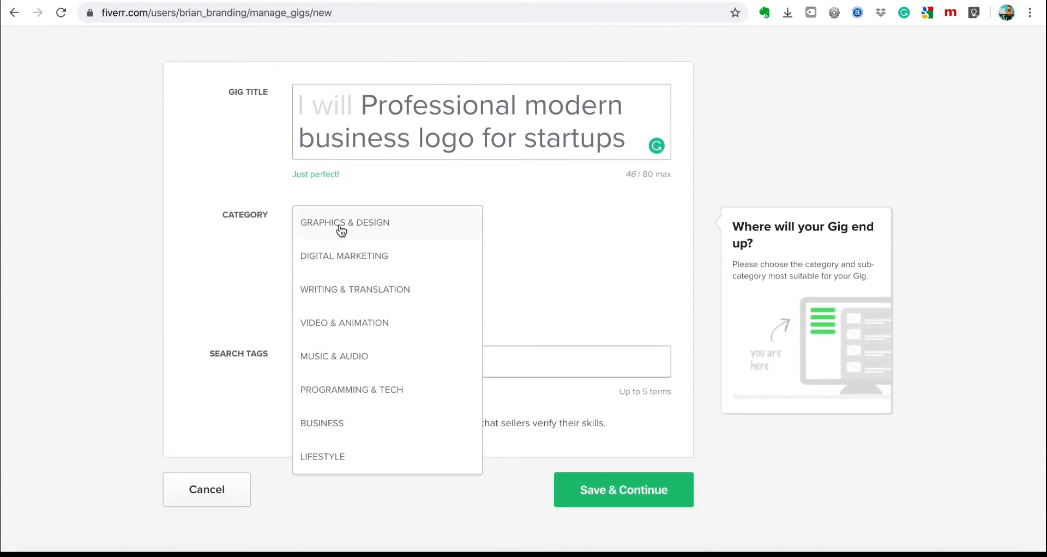
click(341, 231)
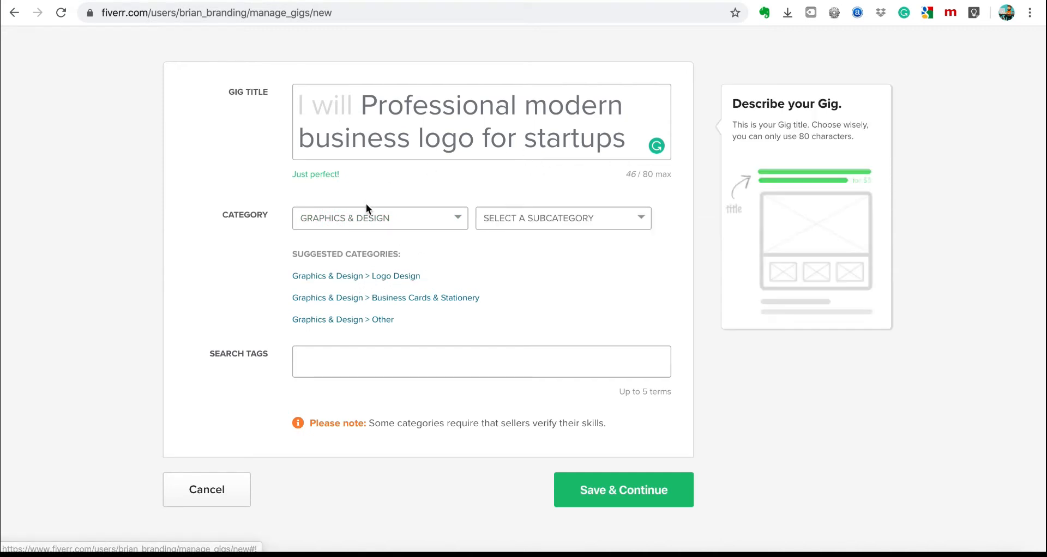
click(382, 280)
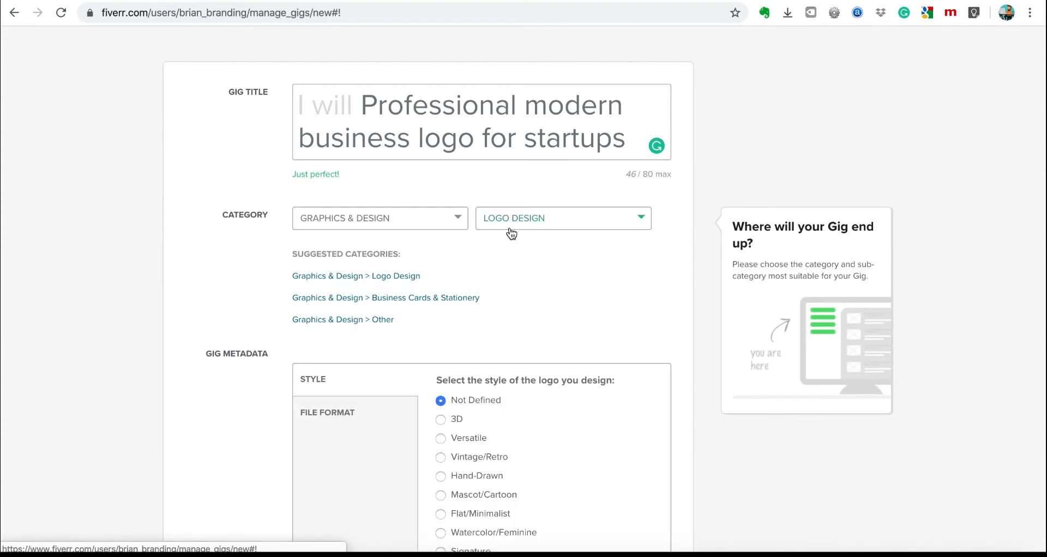
Set the logo style in Gig Metadata to Versatile, leaving Suggest Other off.
scroll(530, 331, down, 3)
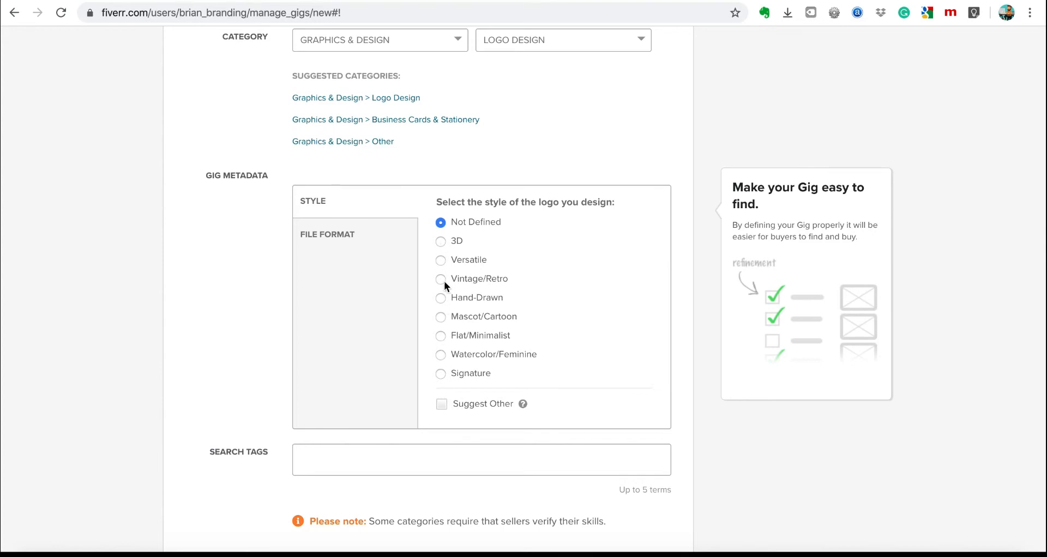
click(441, 243)
click(442, 261)
click(447, 408)
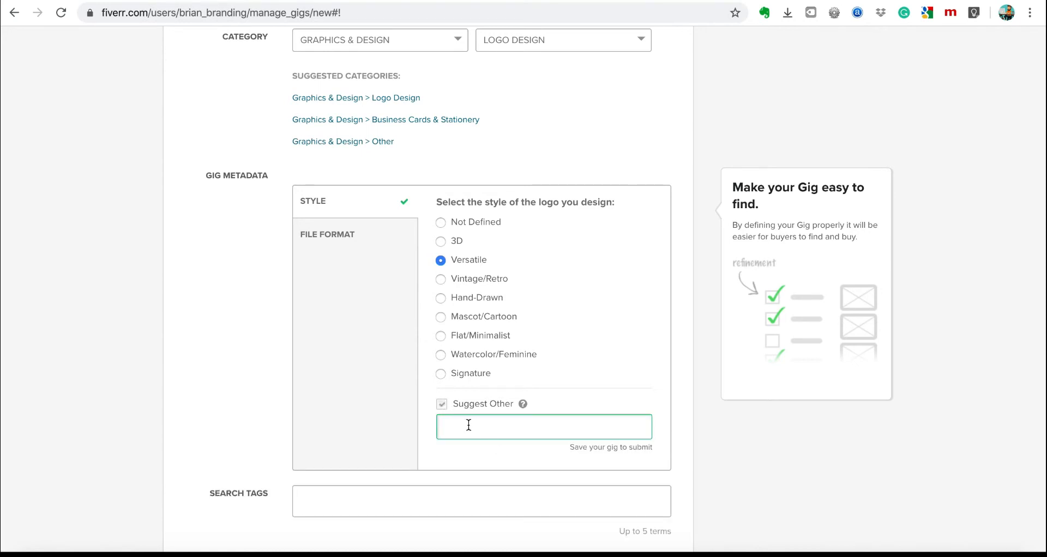
click(442, 404)
Place the cursor in Search Tags, then view the 'logo design' results again.
scroll(458, 470, down, 1)
click(403, 406)
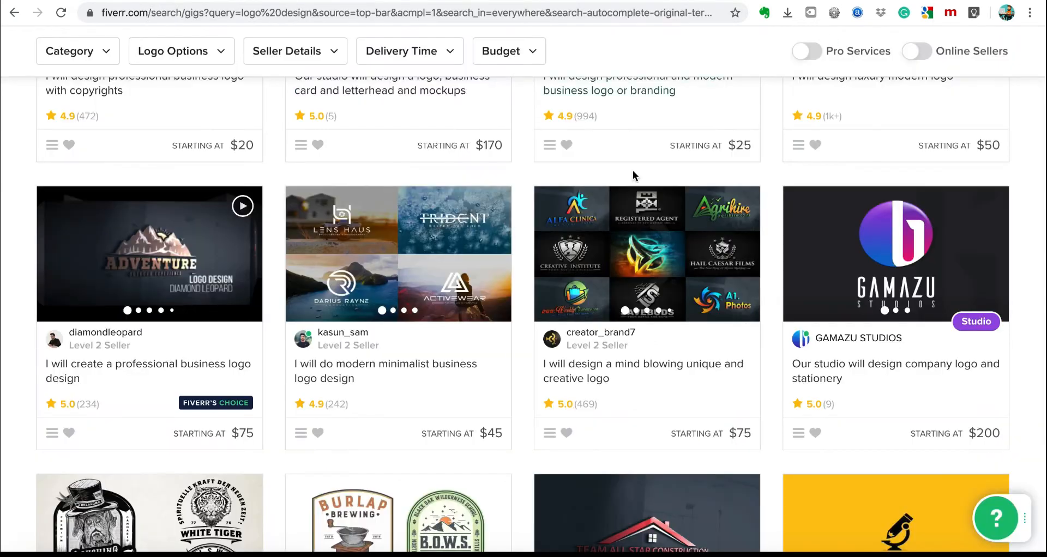
scroll(632, 170, up, 10)
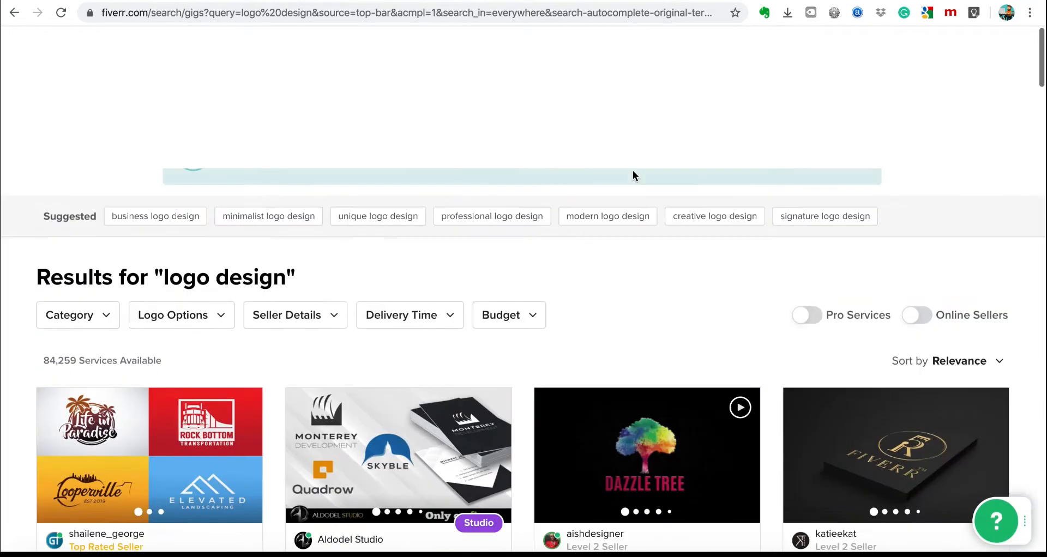
Open the top three 'logo design' gigs each in a new tab.
scroll(632, 172, down, 3)
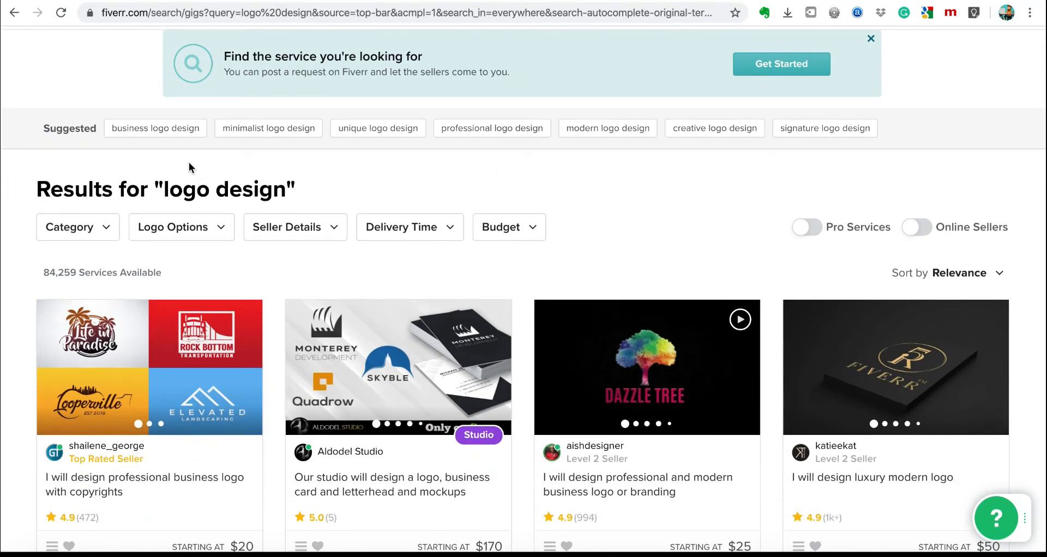
scroll(577, 206, down, 3)
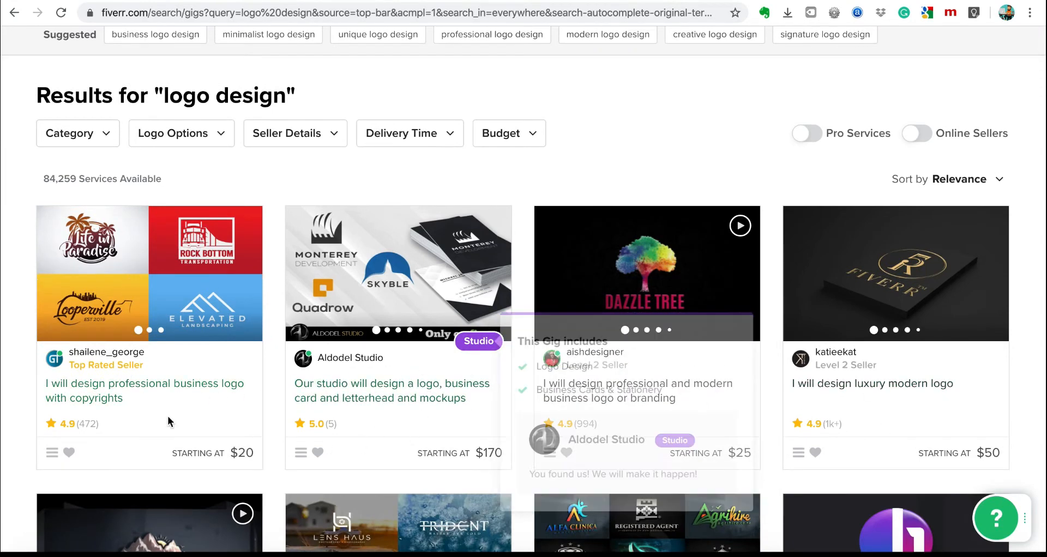
right_click(121, 396)
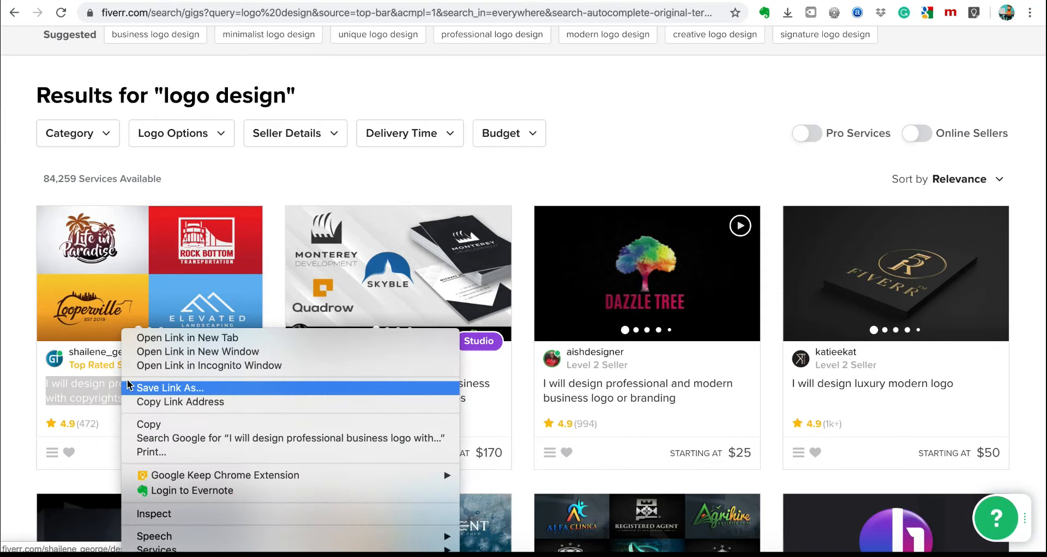
click(170, 344)
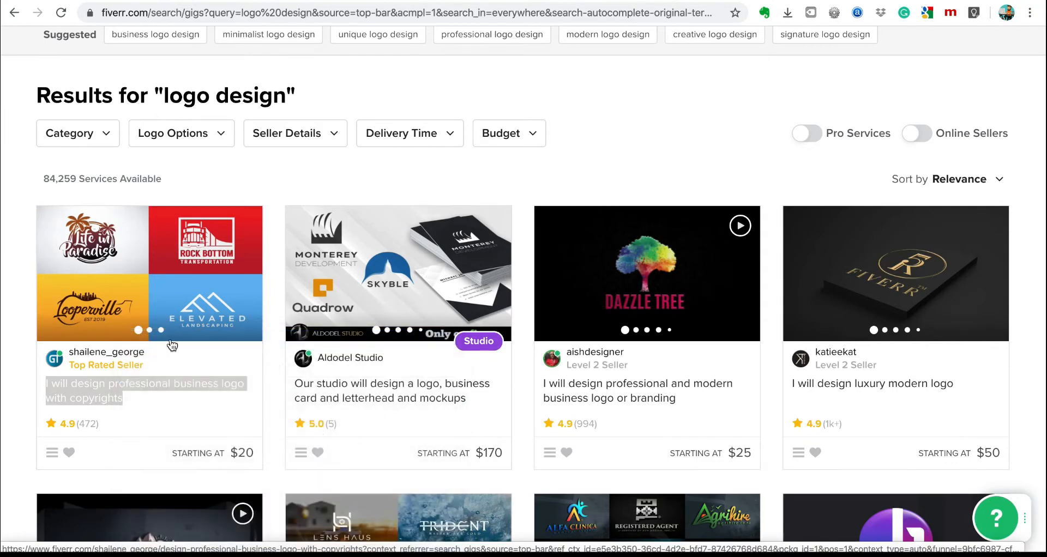
right_click(347, 390)
click(388, 337)
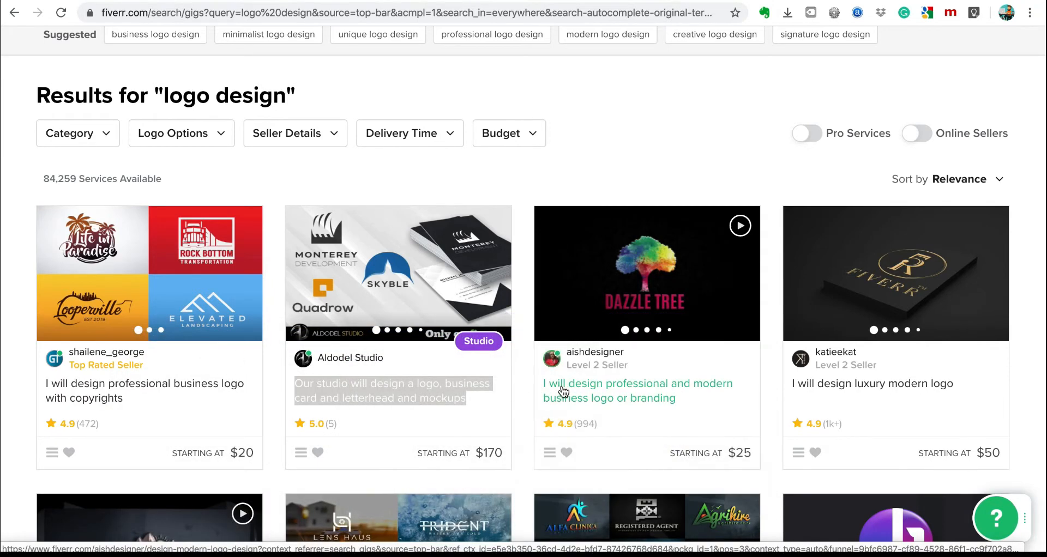
right_click(646, 389)
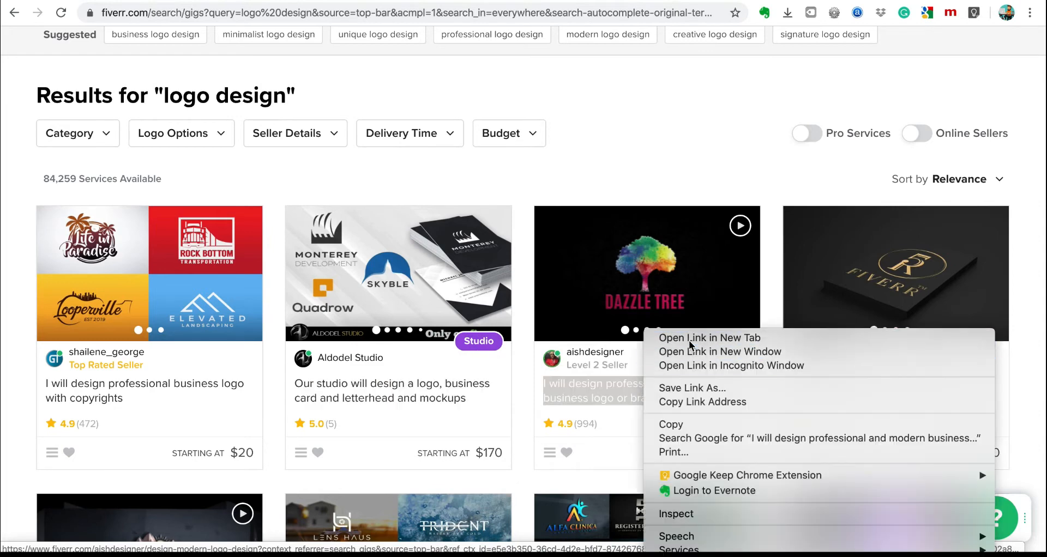
click(685, 338)
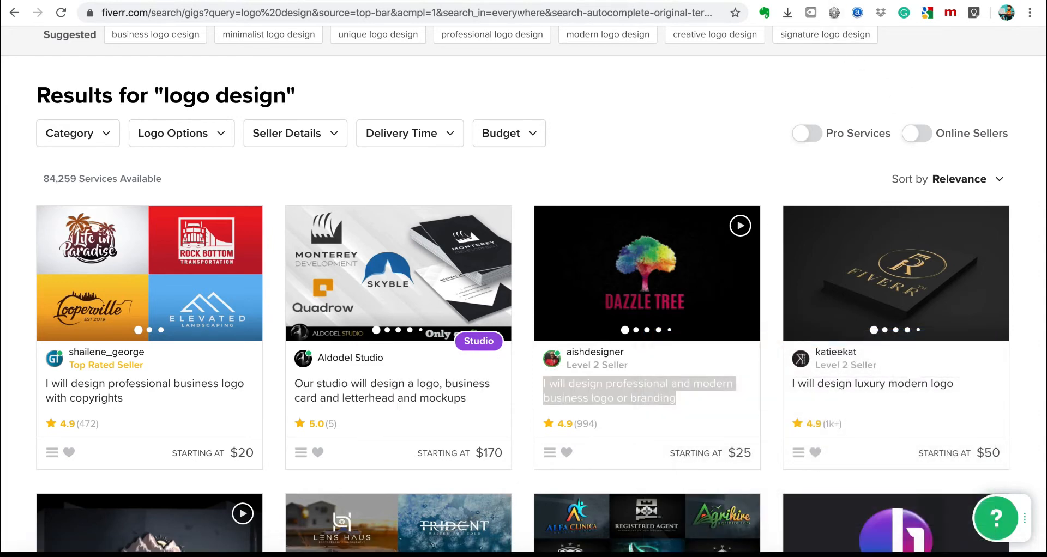
Scroll the first gig's page through its reviews to the Related Tags, then bring up Notes.
click(784, 1)
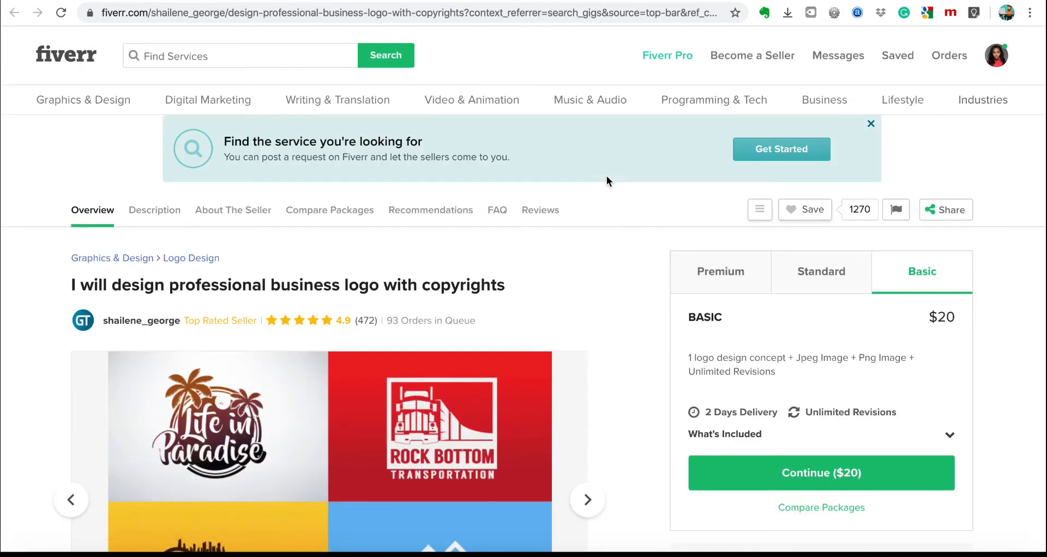
scroll(606, 181, down, 15)
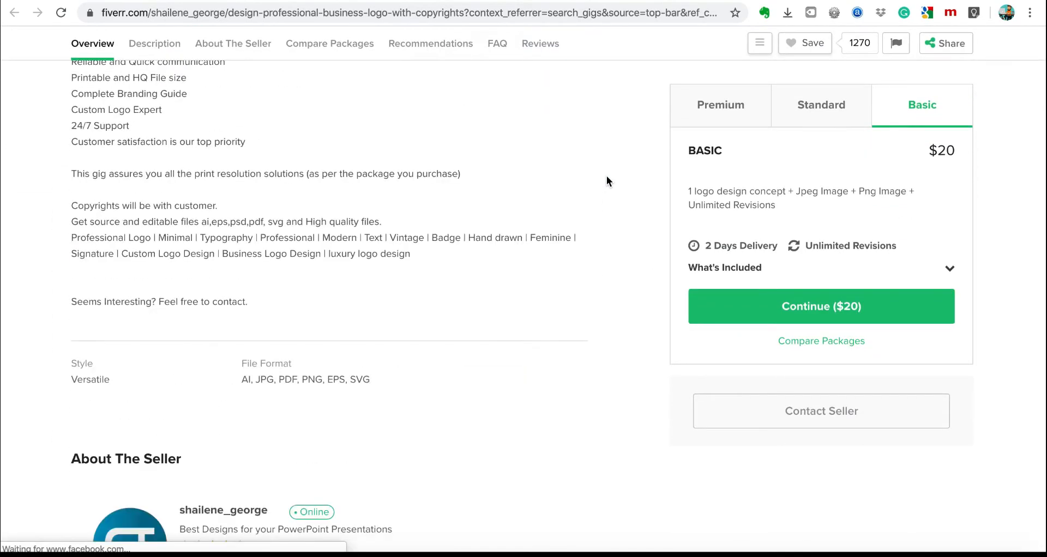
scroll(606, 177, down, 20)
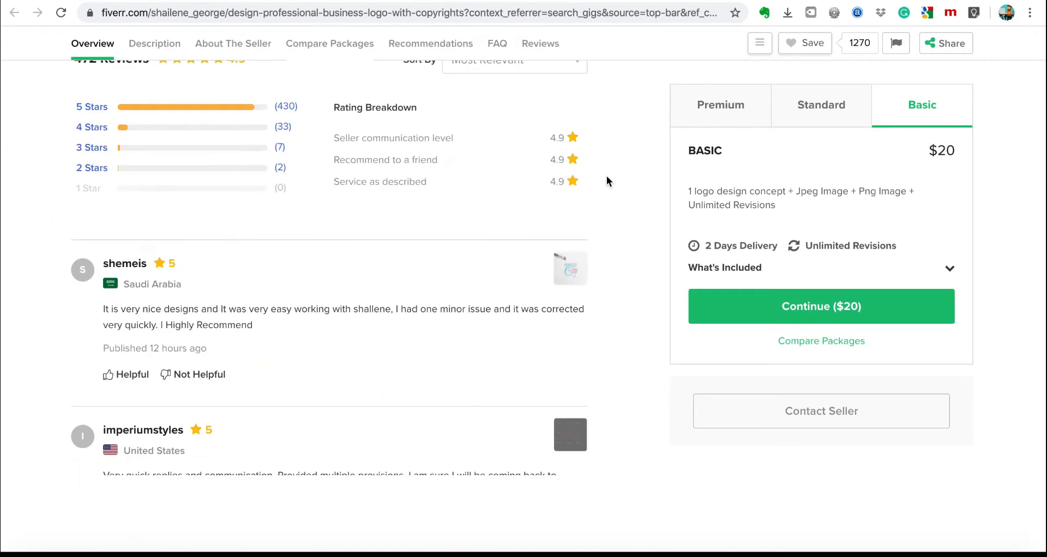
scroll(607, 177, down, 12)
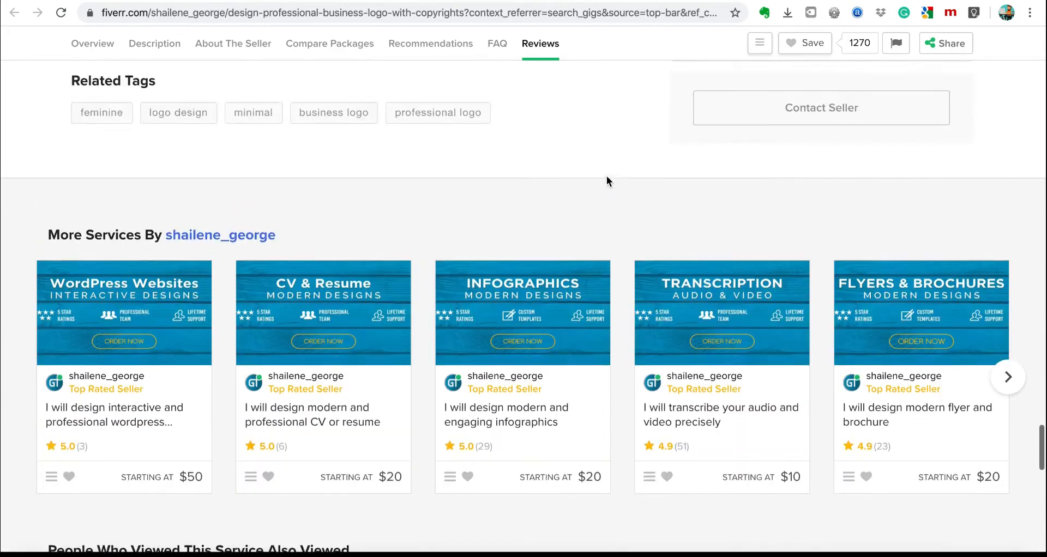
scroll(606, 176, up, 5)
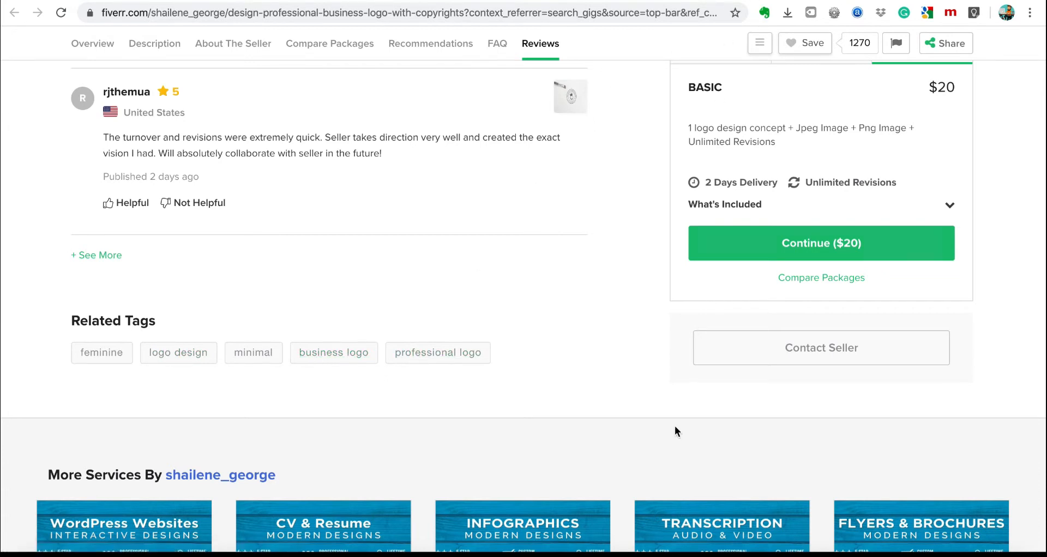
click(513, 555)
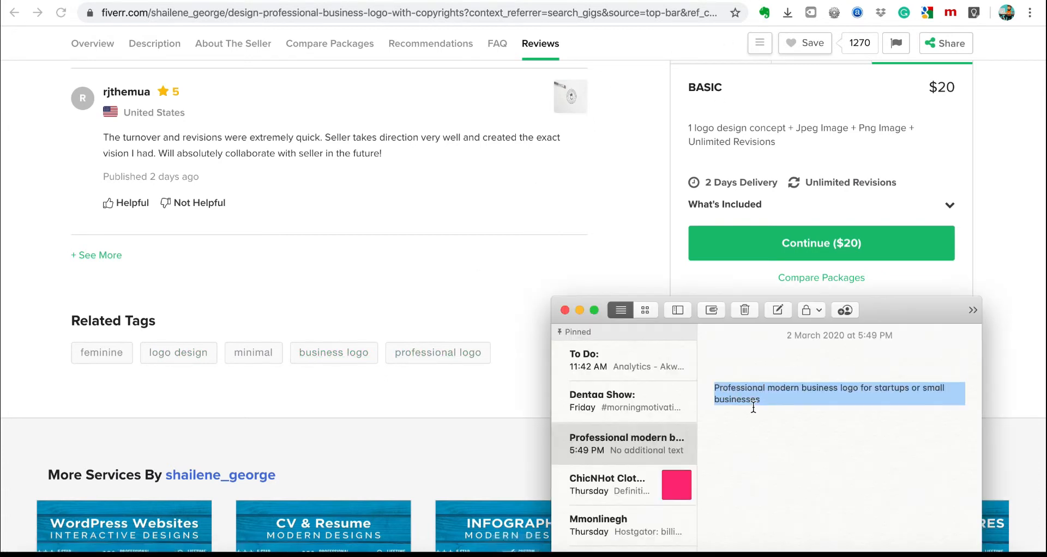
Start the note's tag list with 'Logo design, business logo', then browse the second competitor gig.
text(Logo des)
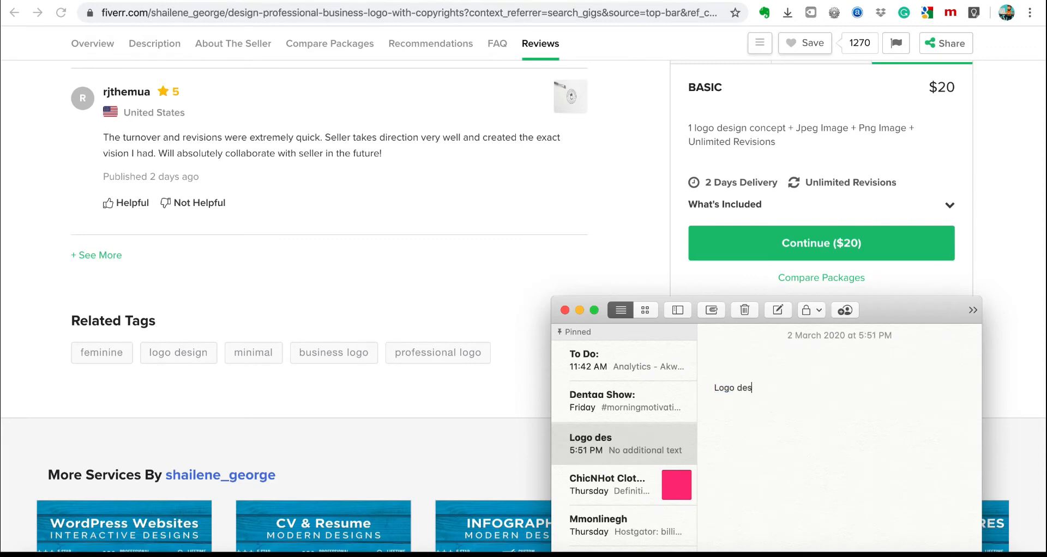
text(ign, busine)
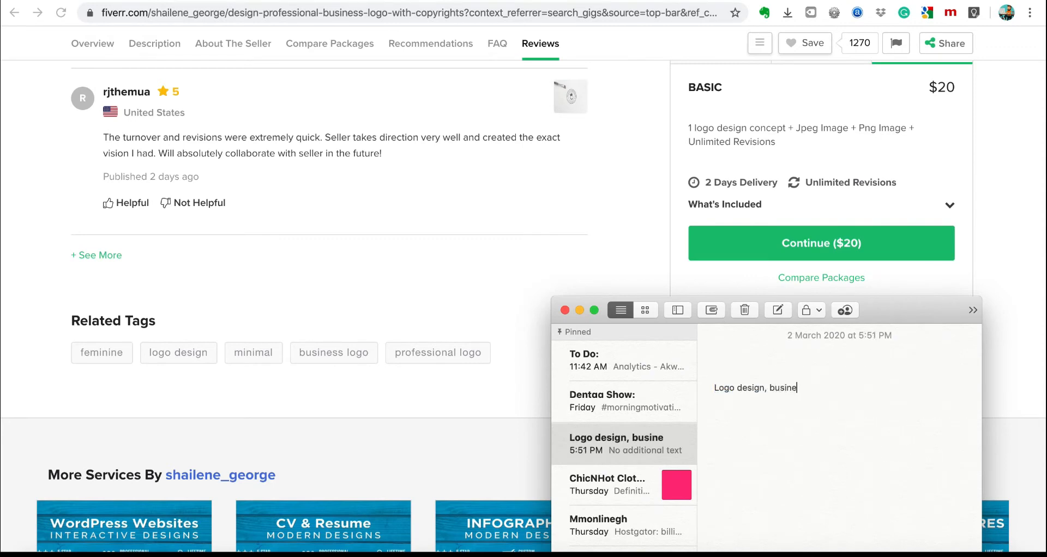
text(ss logo, profes)
text(sional logo)
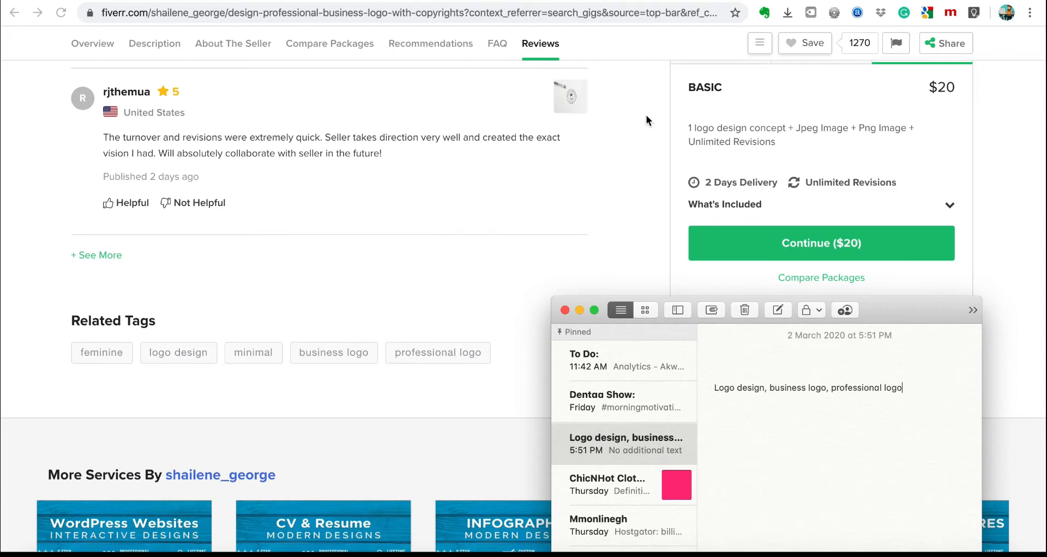
key(super+Tab)
key(ctrl+Tab)
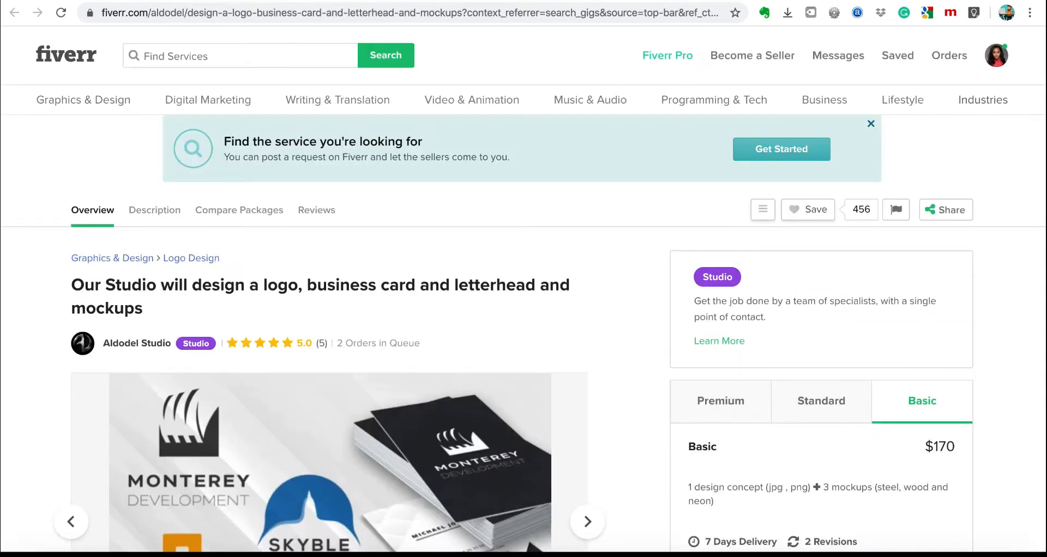
scroll(564, 235, down, 20)
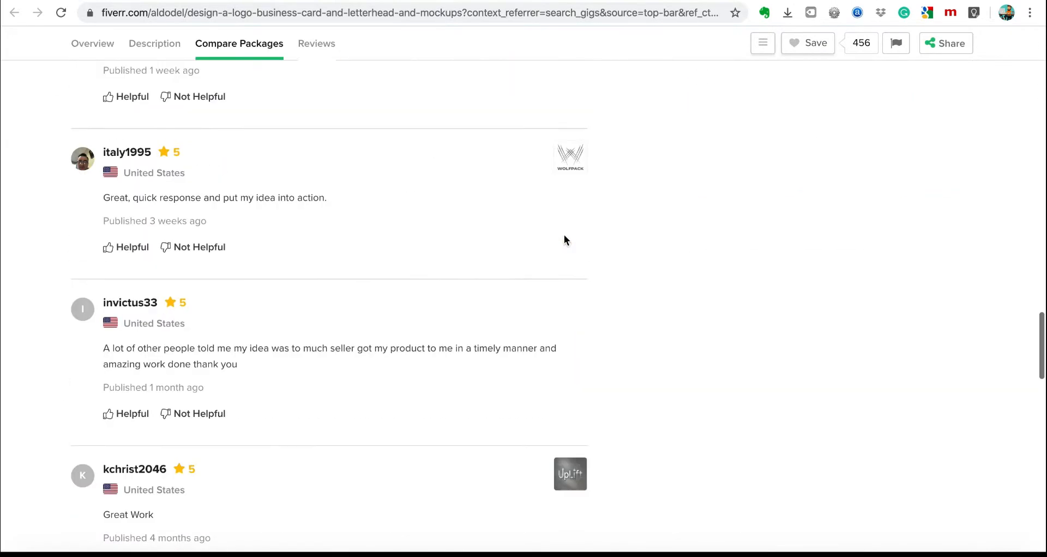
scroll(564, 240, down, 15)
scroll(564, 240, up, 5)
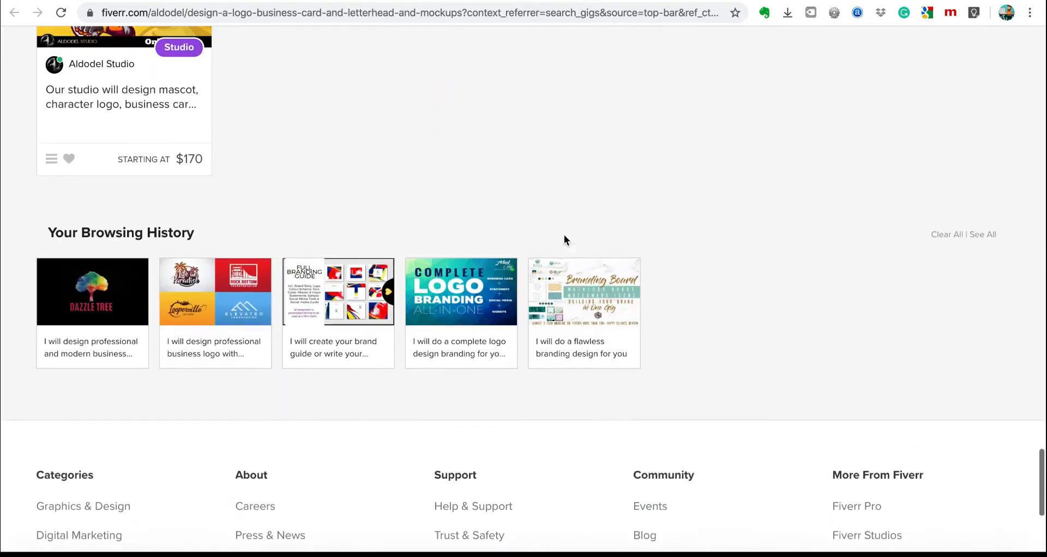
scroll(564, 240, up, 10)
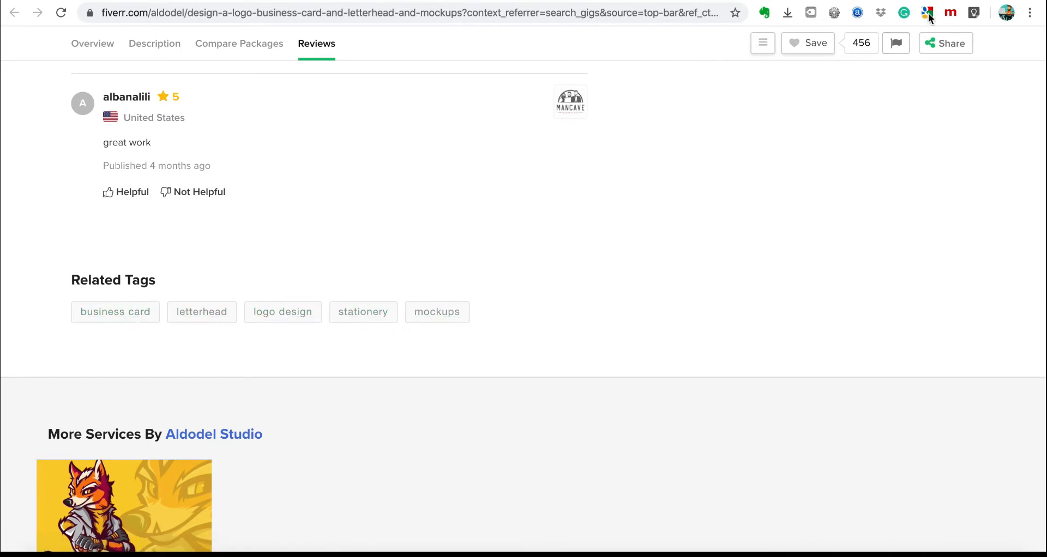
Scan the other gig's tags, append a comma to the note list, and return to the results.
key(ctrl+Tab)
scroll(550, 267, down, 8)
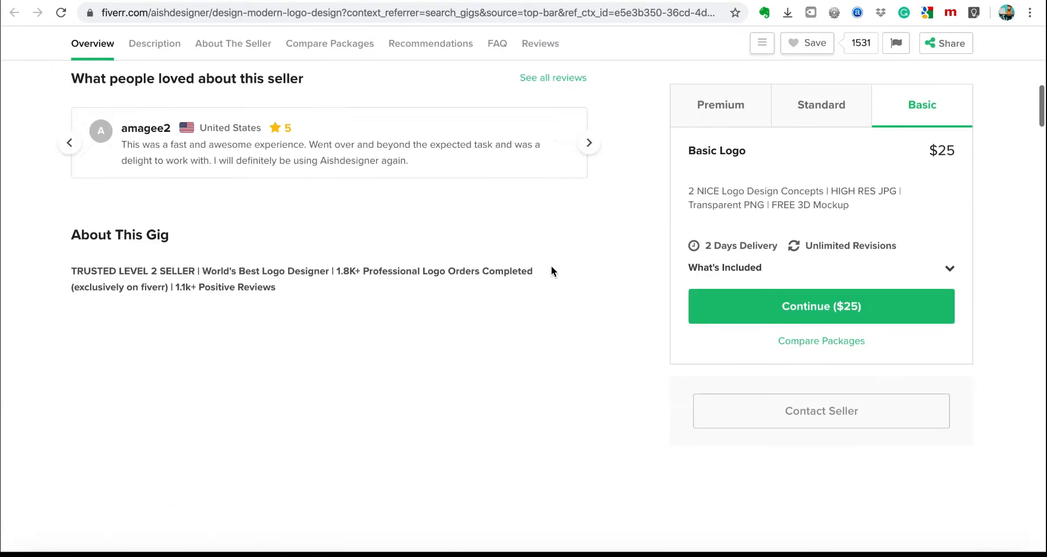
scroll(551, 266, down, 10)
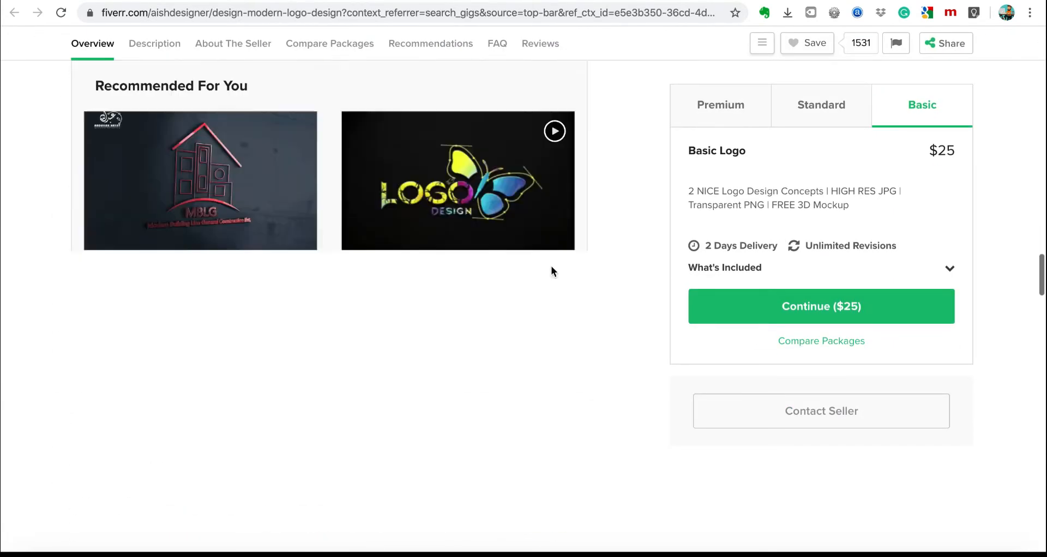
scroll(550, 271, down, 15)
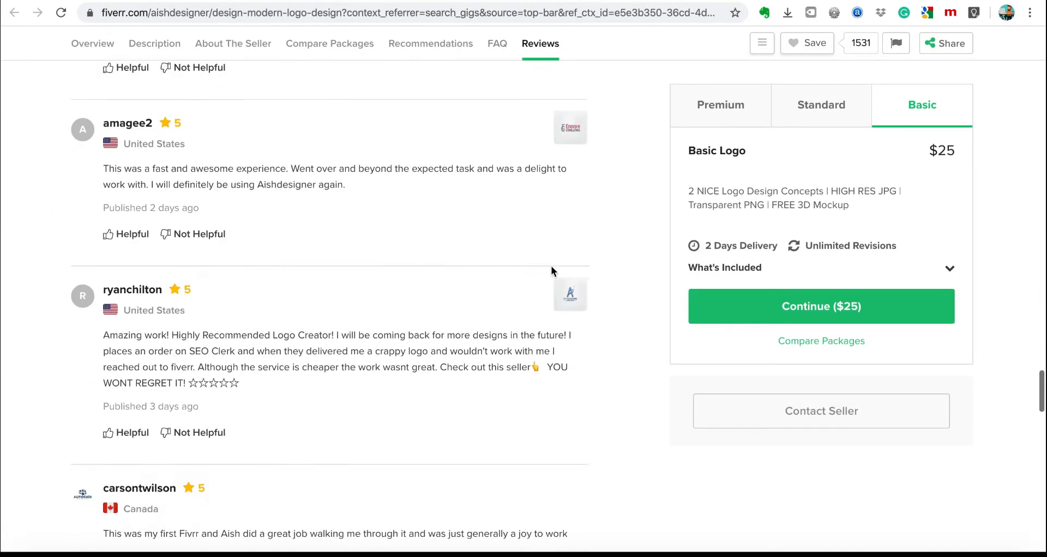
scroll(551, 267, down, 13)
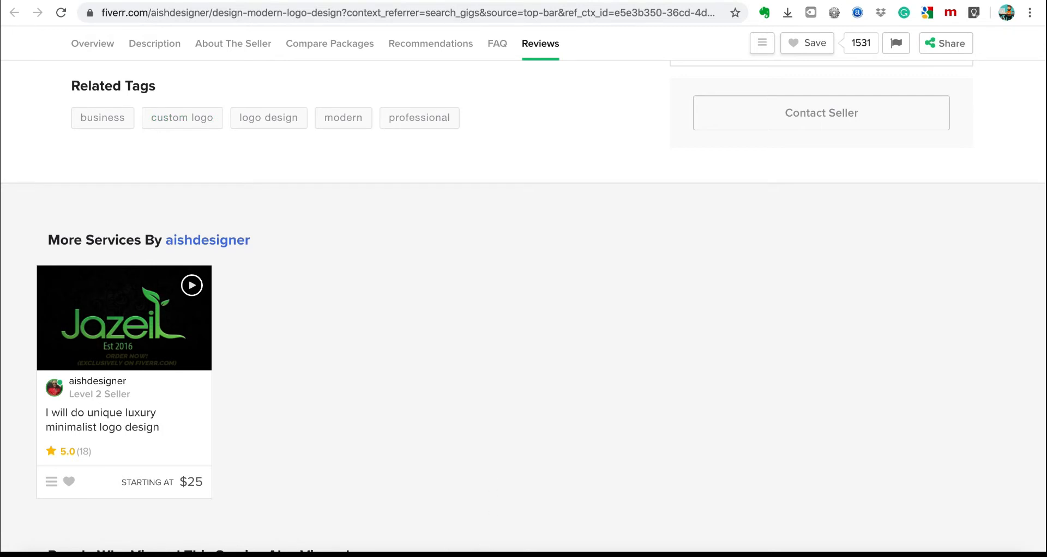
click(505, 549)
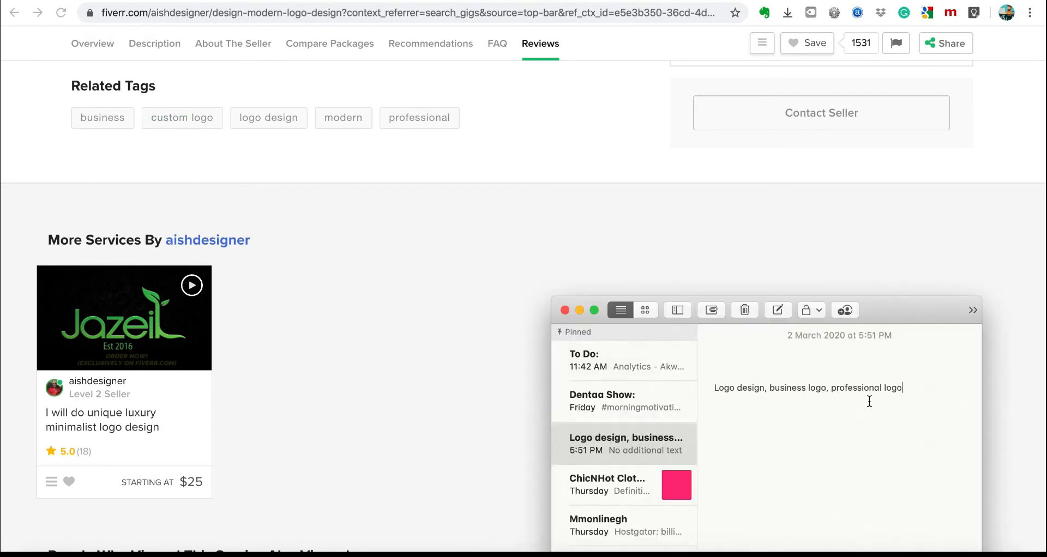
text(, custom logo)
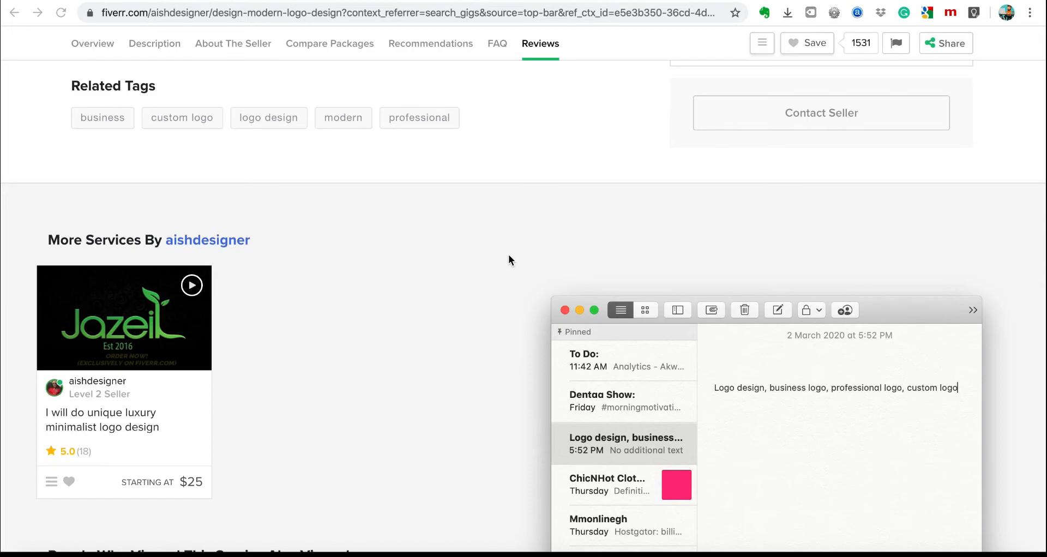
click(507, 254)
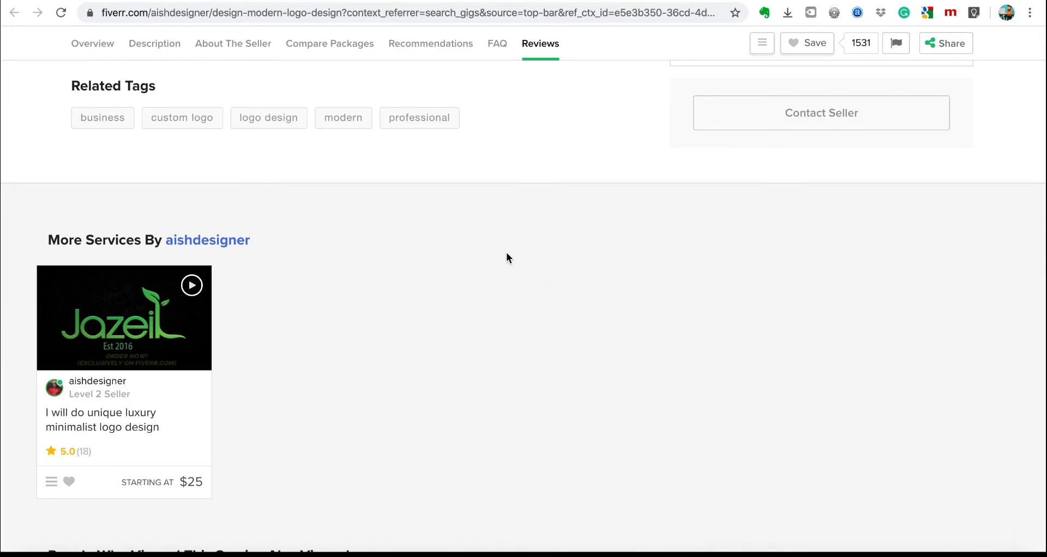
scroll(508, 254, up, 10)
key(super+Left)
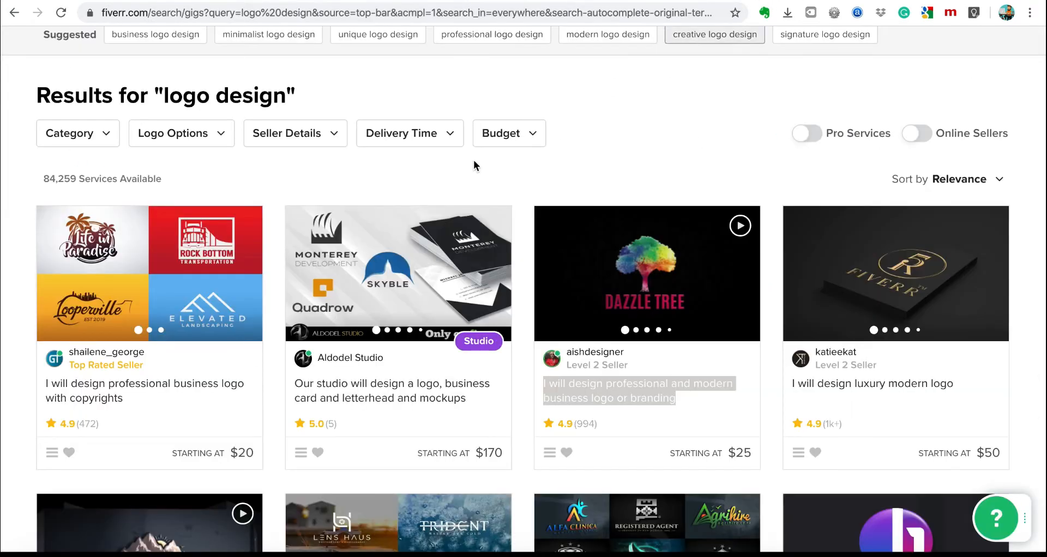
Append 'unique logo design' to the keyword note and select the whole tag list.
scroll(545, 174, up, 5)
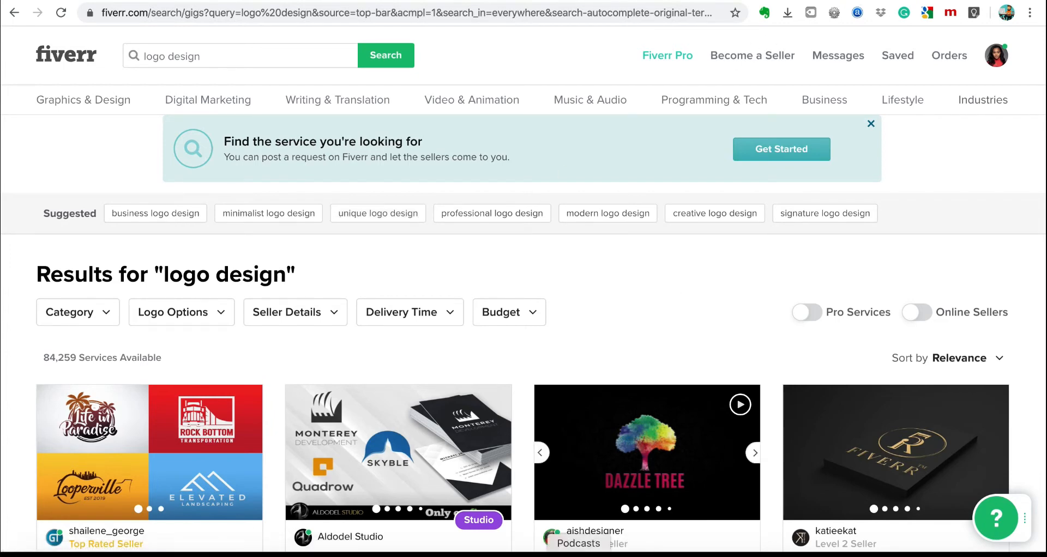
click(513, 556)
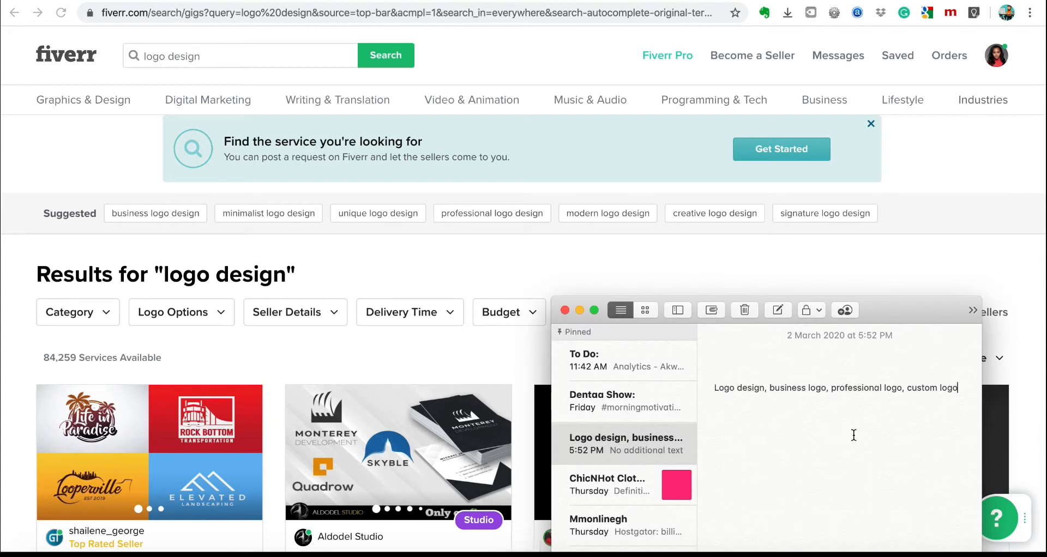
text(logo )
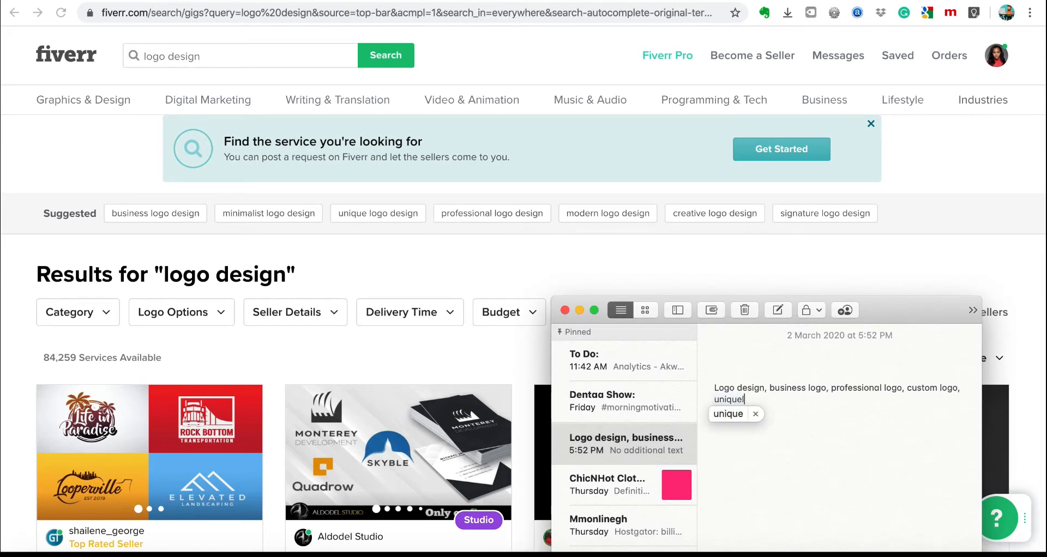
text(design)
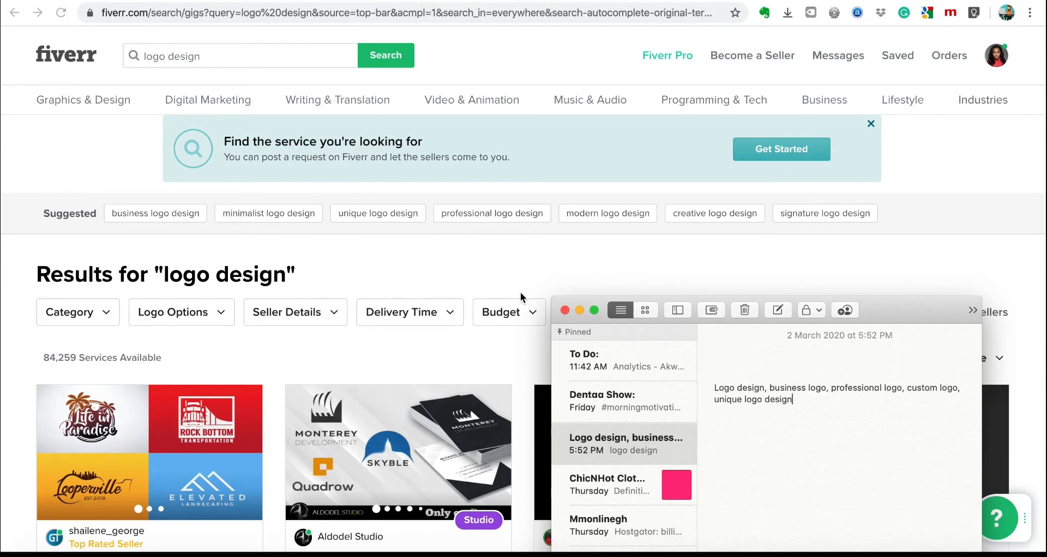
drag(714, 393, 798, 400)
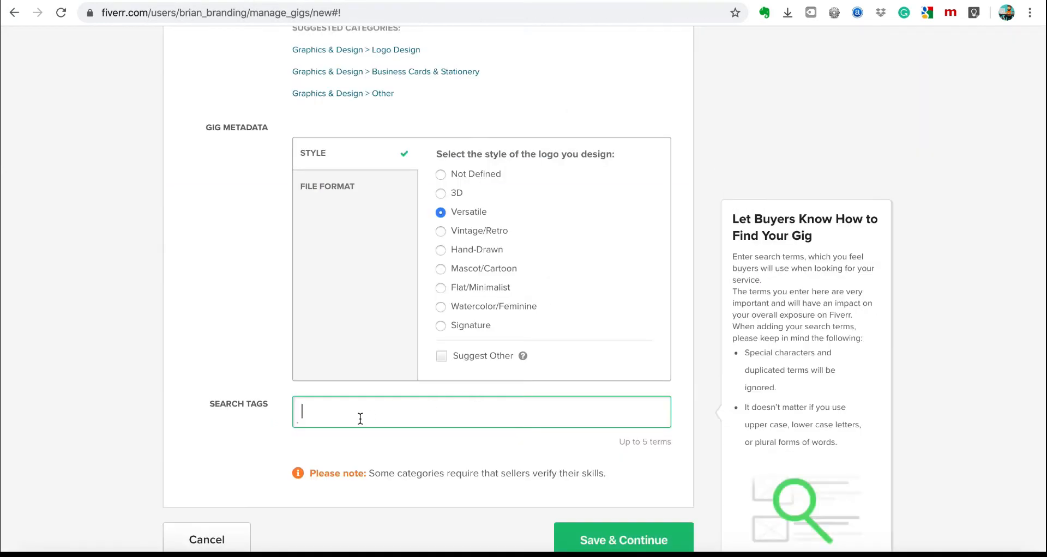
Type 'Logo design, busines' into Search Tags, clear it, and check the keyword note.
text(Logo design, busines)
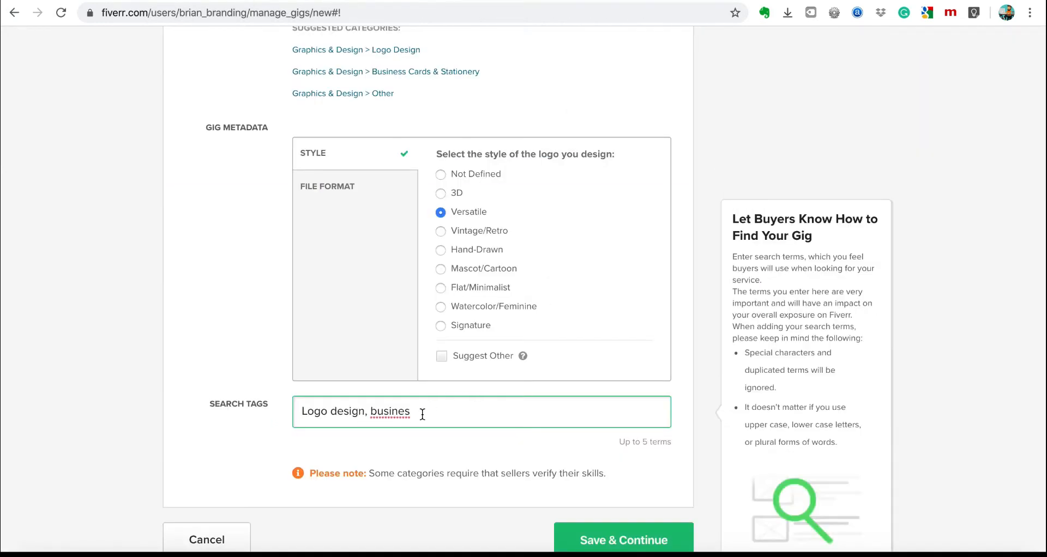
scroll(421, 417, up, 1)
triple_click(338, 469)
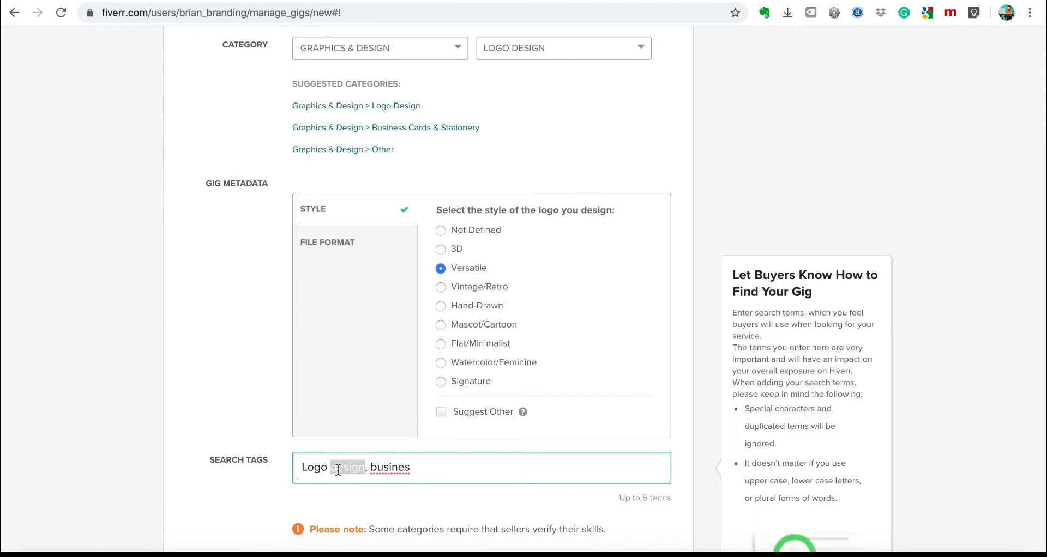
key(BackSpace)
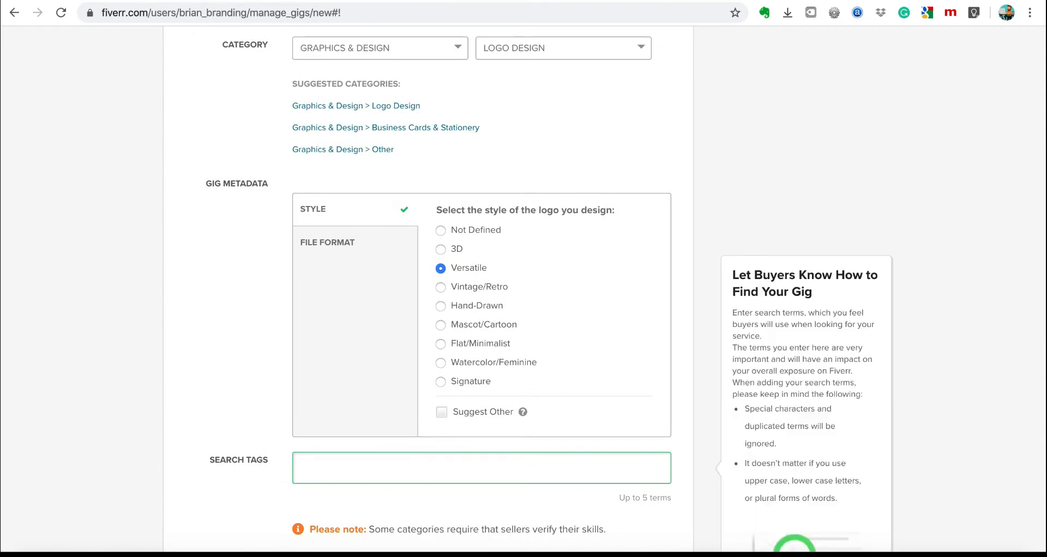
click(515, 555)
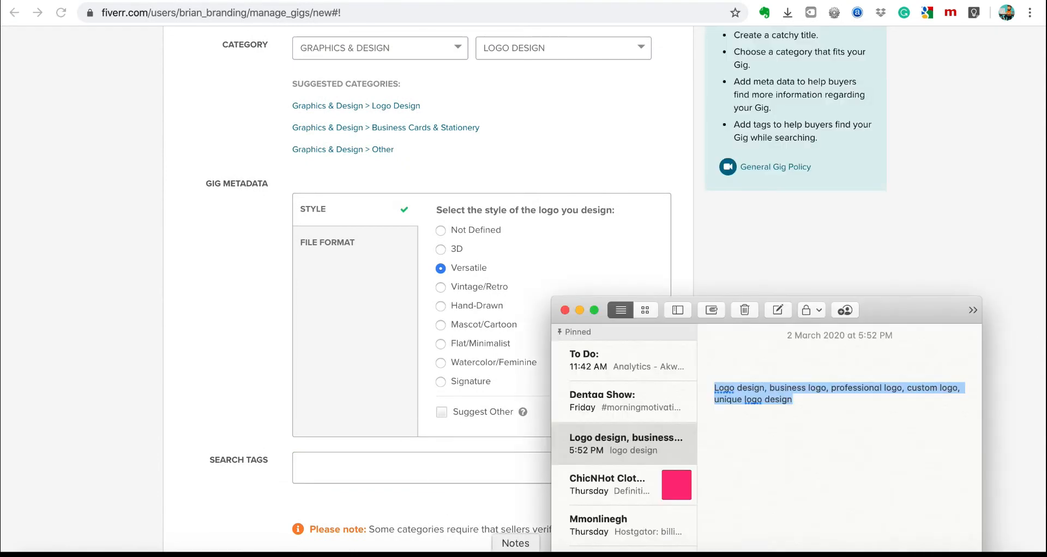
click(342, 466)
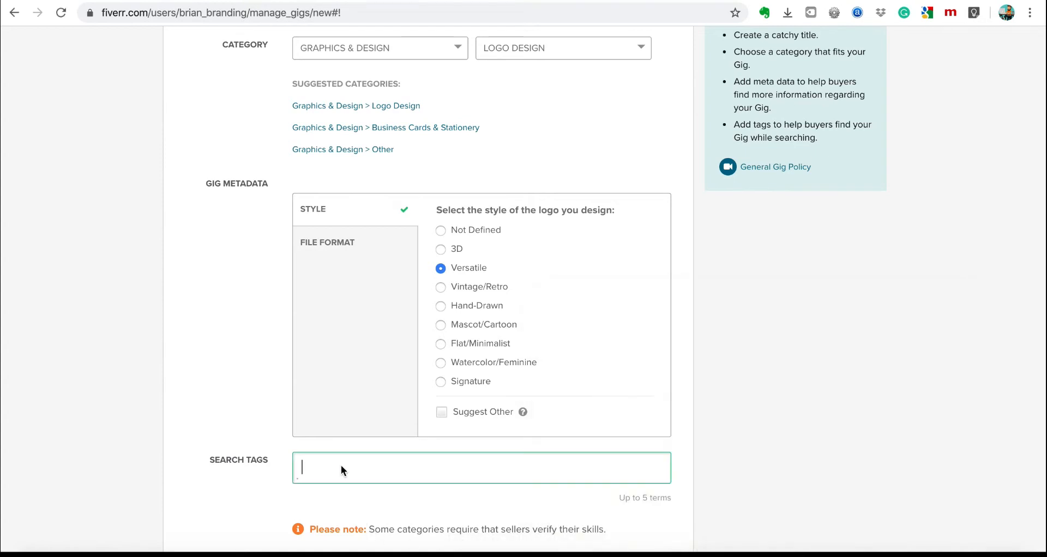
Enter 'logo' as the gig's first search tag.
text(logo)
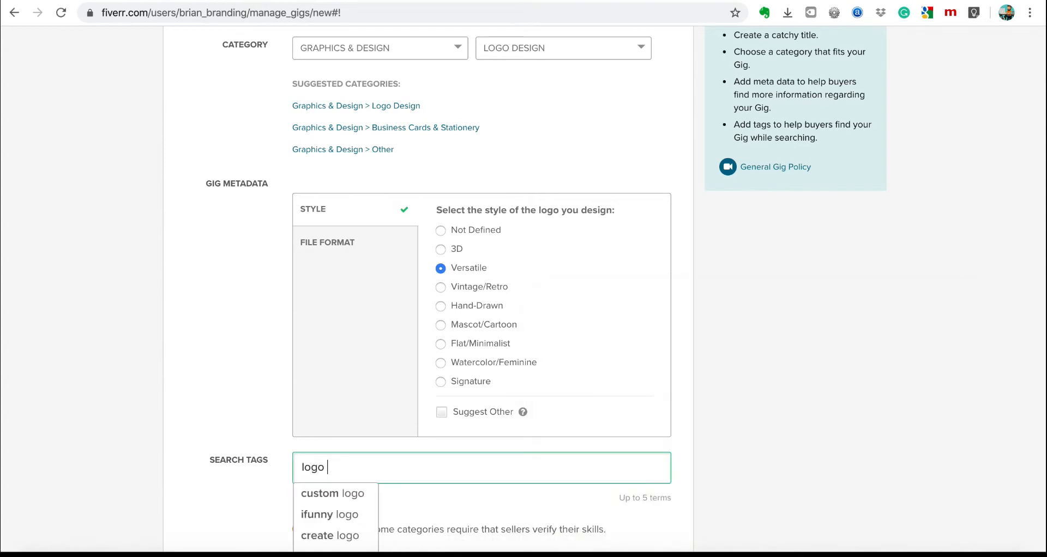
text( des)
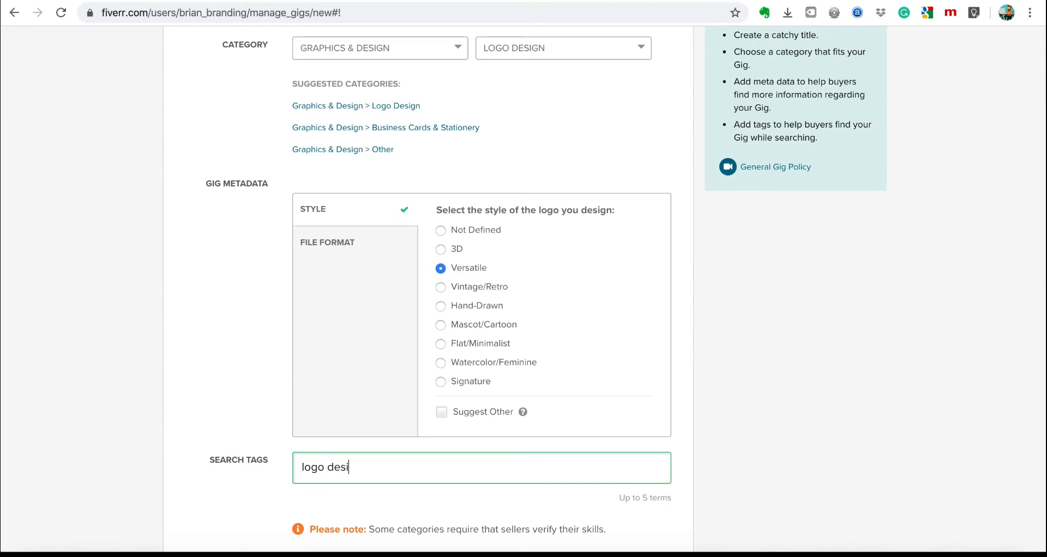
text(i)
scroll(381, 384, down, 2)
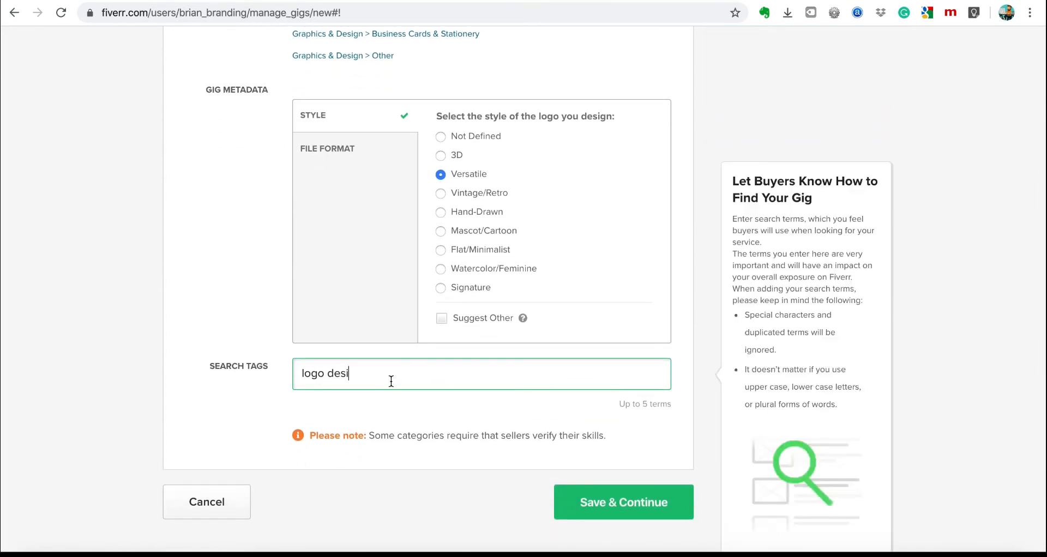
text(g)
key(BackSpace)
key(BackSpace)
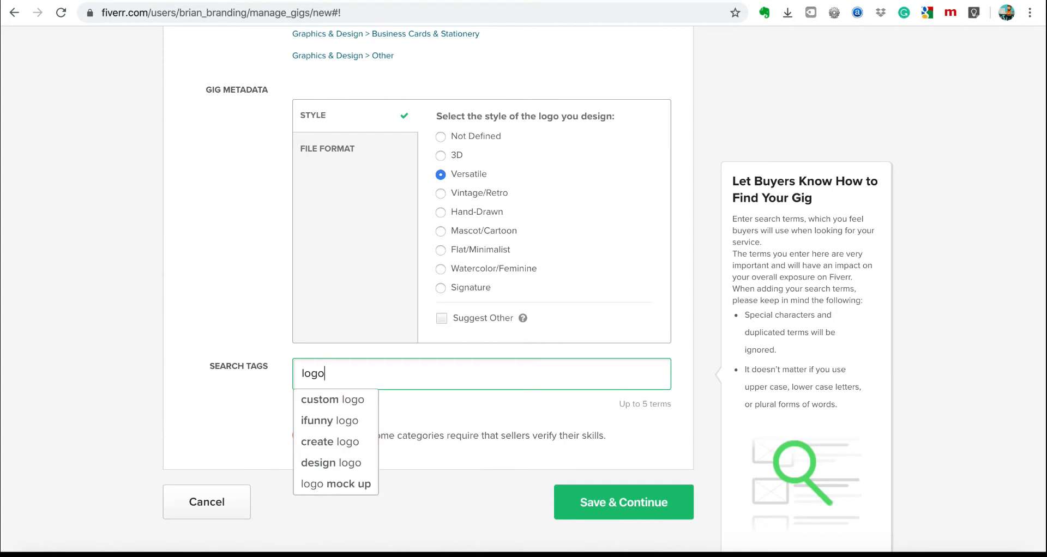
scroll(354, 444, down, 1)
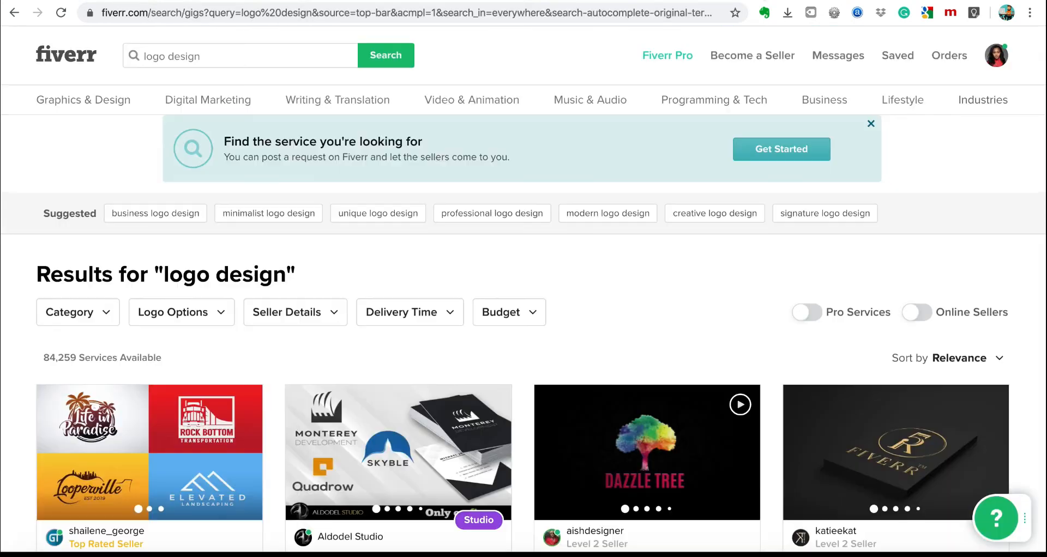
scroll(687, 273, down, 15)
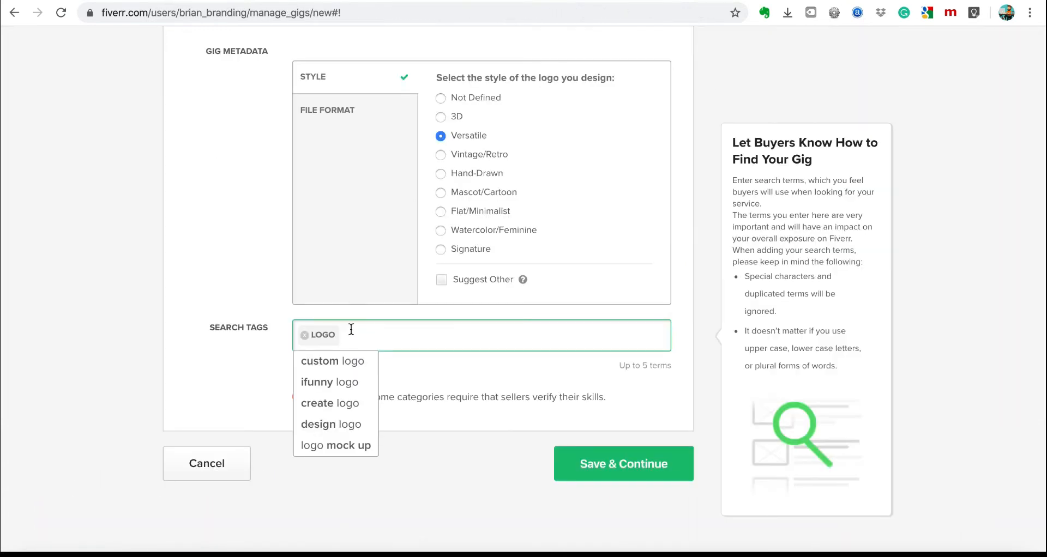
Replace the LOGO tag with DESIGN LOGO from the tag suggestions.
click(304, 335)
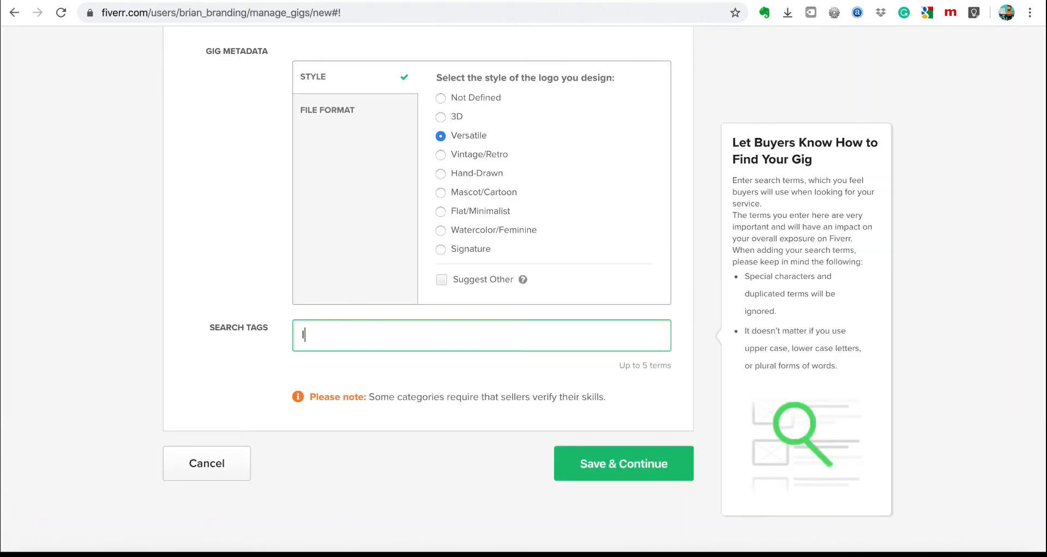
text(lgog)
key(BackSpace)
key(BackSpace)
key(BackSpace)
key(BackSpace)
text(logode)
key(BackSpace)
key(BackSpace)
text(de)
key(BackSpace)
key(BackSpace)
key(BackSpace)
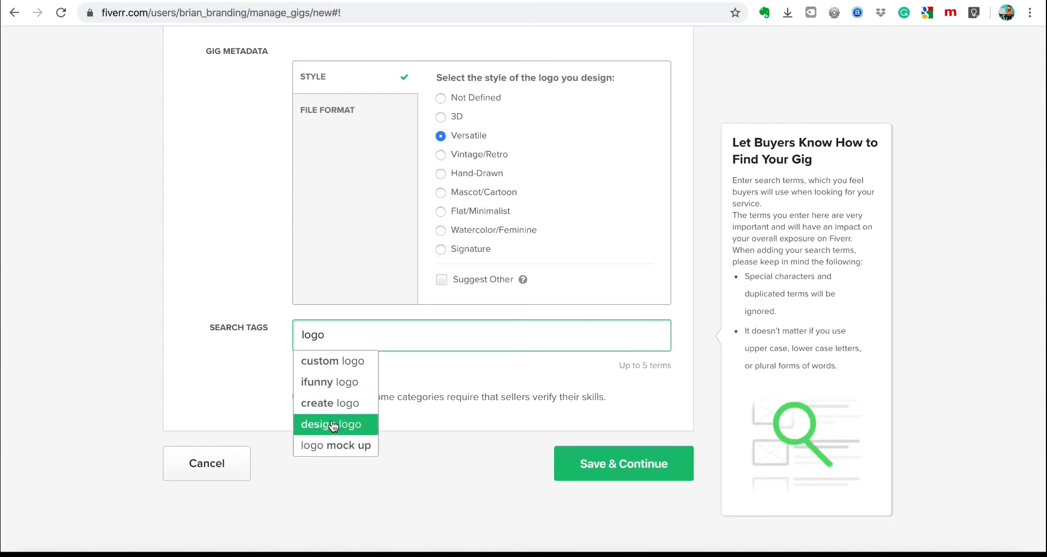
click(355, 429)
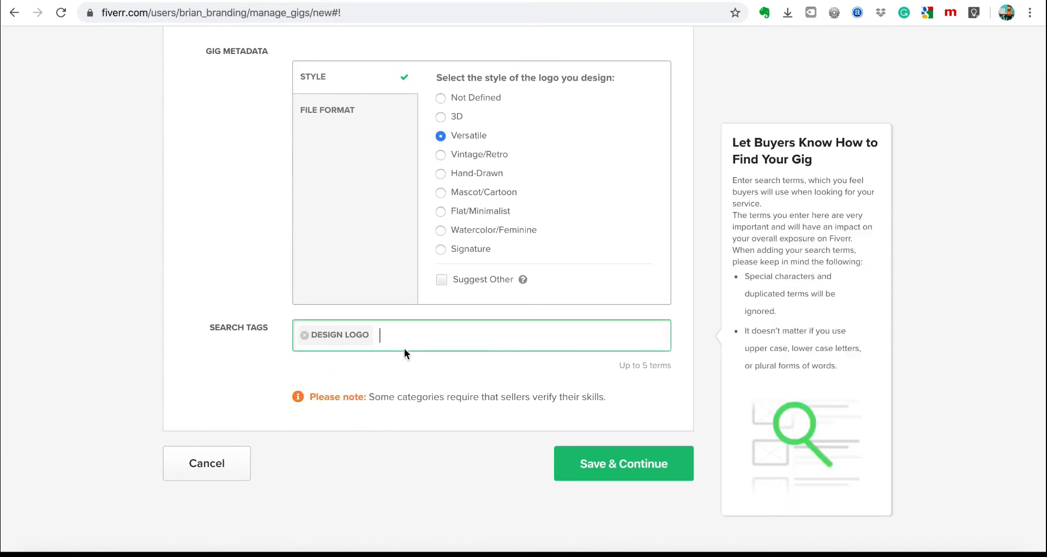
Add CUSTOM LOGO as a search tag from the 'logo' suggestions.
text(p)
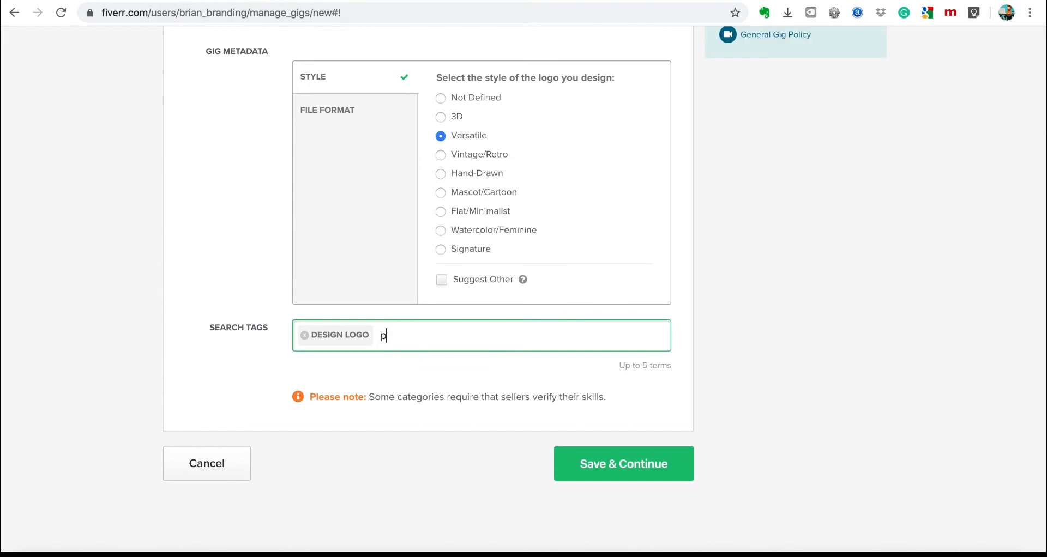
text(rofessional )
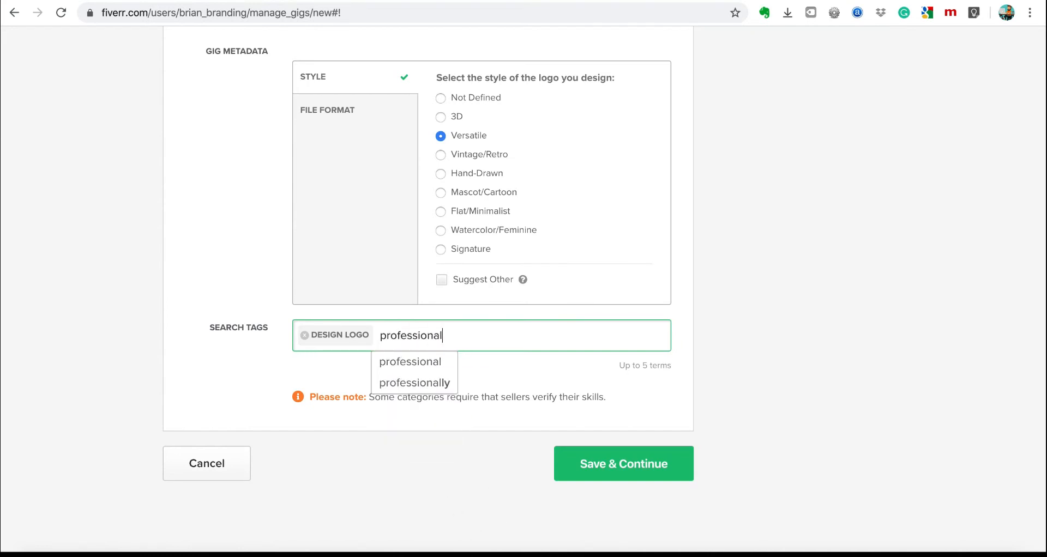
text(logo)
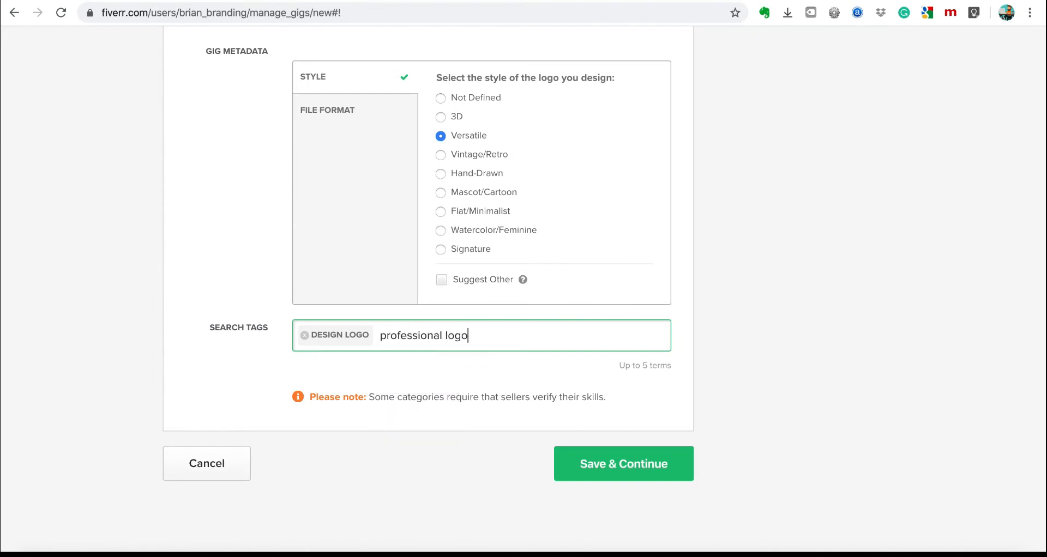
key(BackSpace)
key(BackSpace)
key(BackSpace)
key(BackSpace)
key(BackSpace)
key(BackSpace)
key(BackSpace)
key(BackSpace)
key(BackSpace)
key(BackSpace)
key(BackSpace)
key(BackSpace)
key(BackSpace)
key(BackSpace)
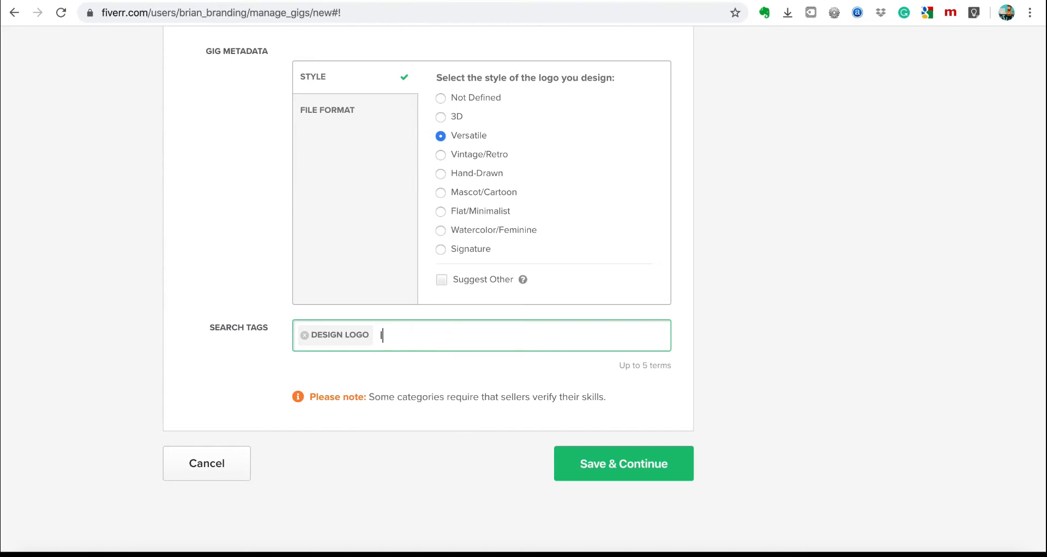
text(logo)
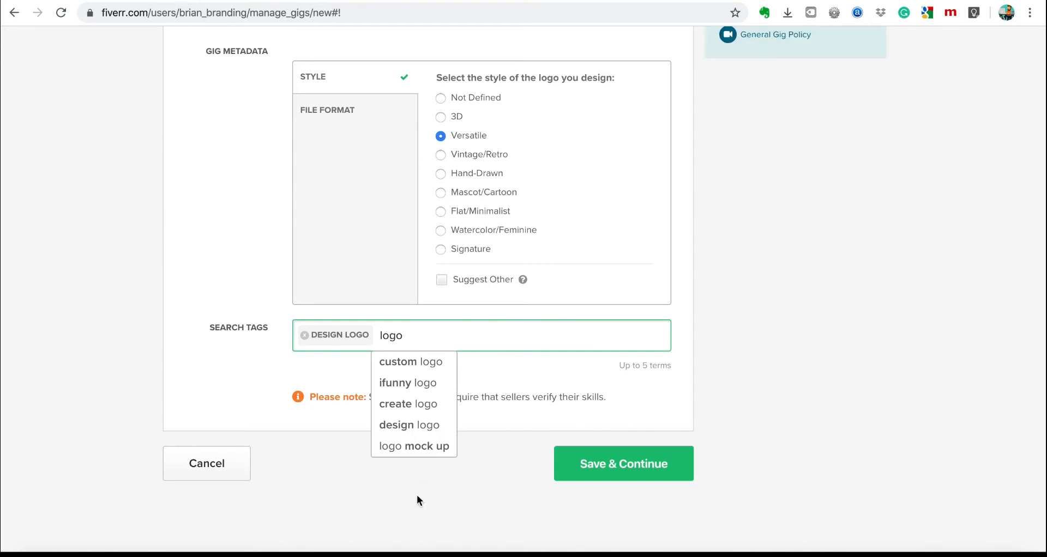
scroll(423, 430, down, 1)
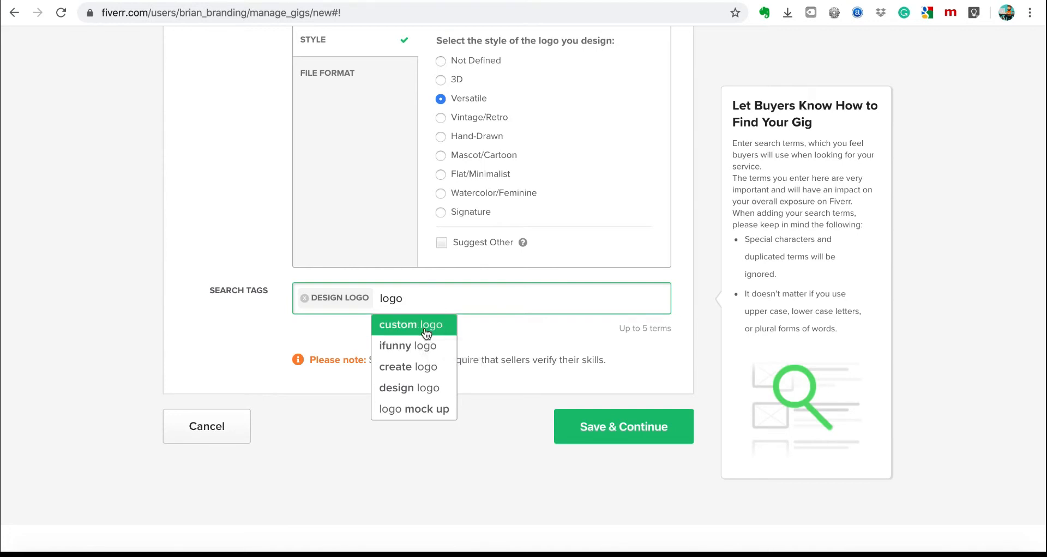
click(447, 326)
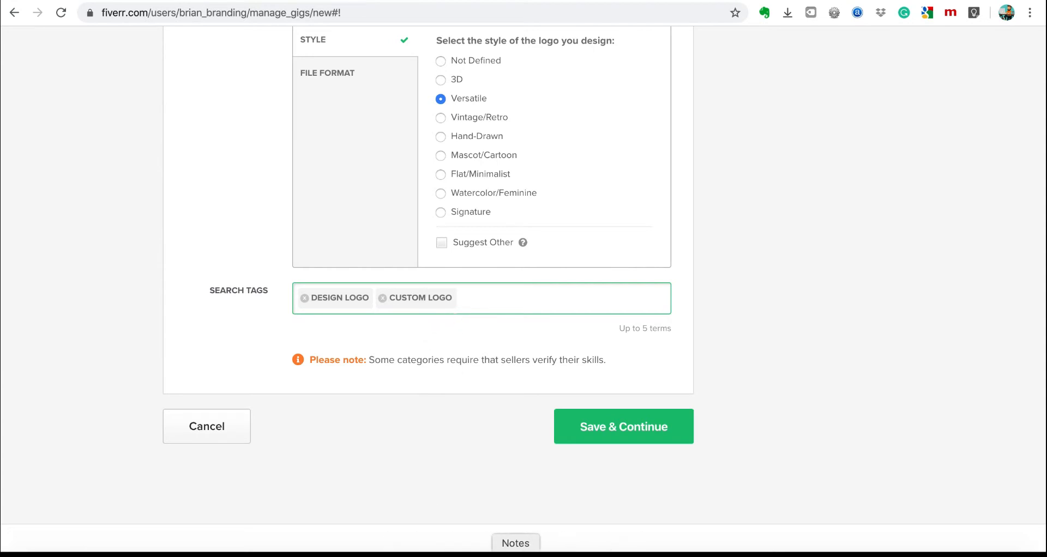
Consult the keyword note, then add LOGO MOCK UP as another search tag.
click(516, 551)
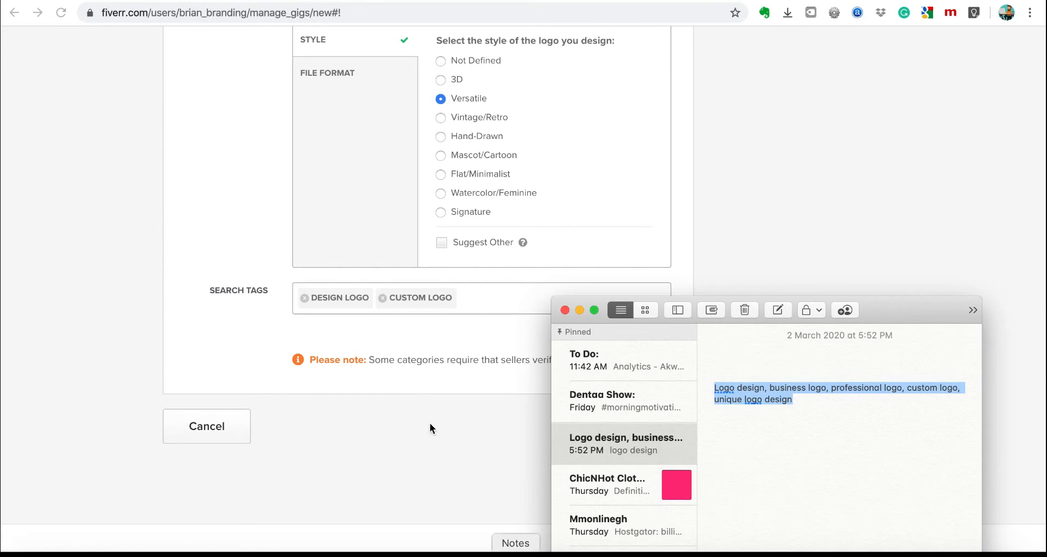
click(488, 297)
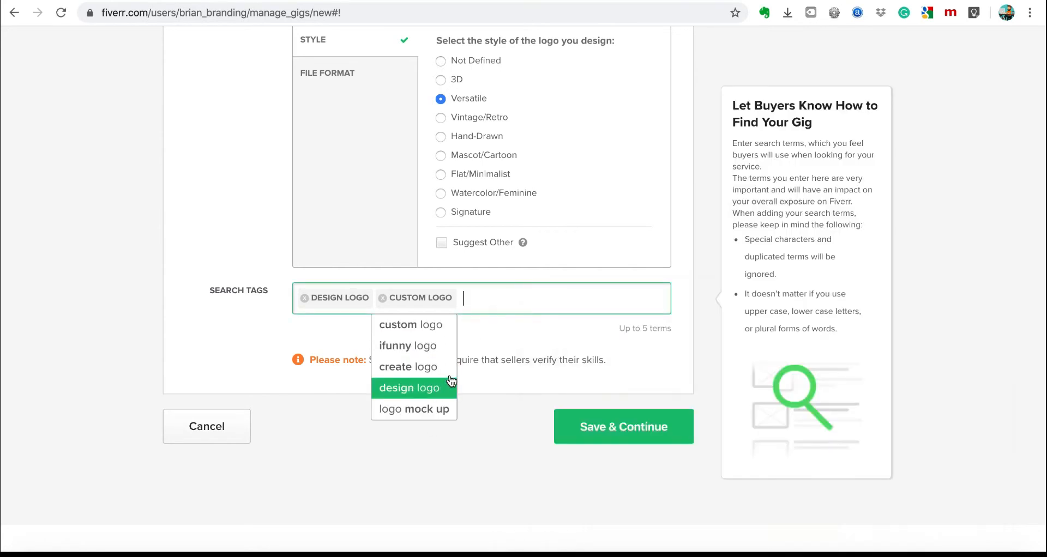
text(uniq)
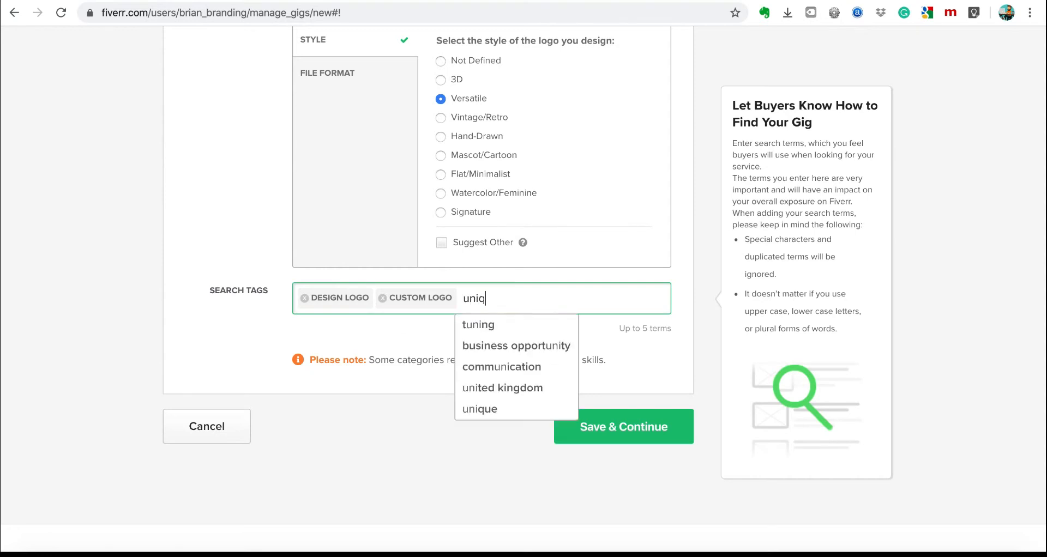
text(ue l)
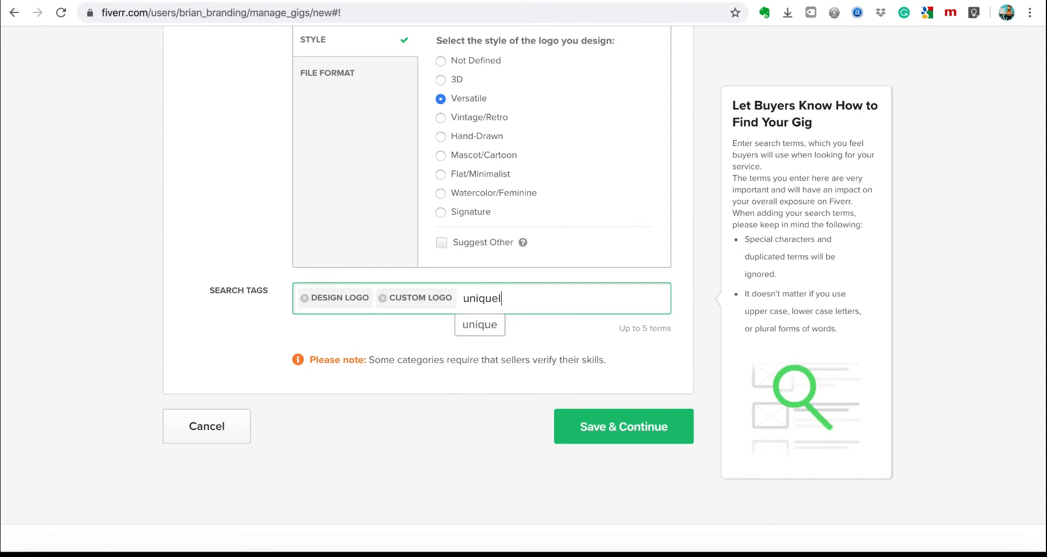
key(BackSpace)
text(logo)
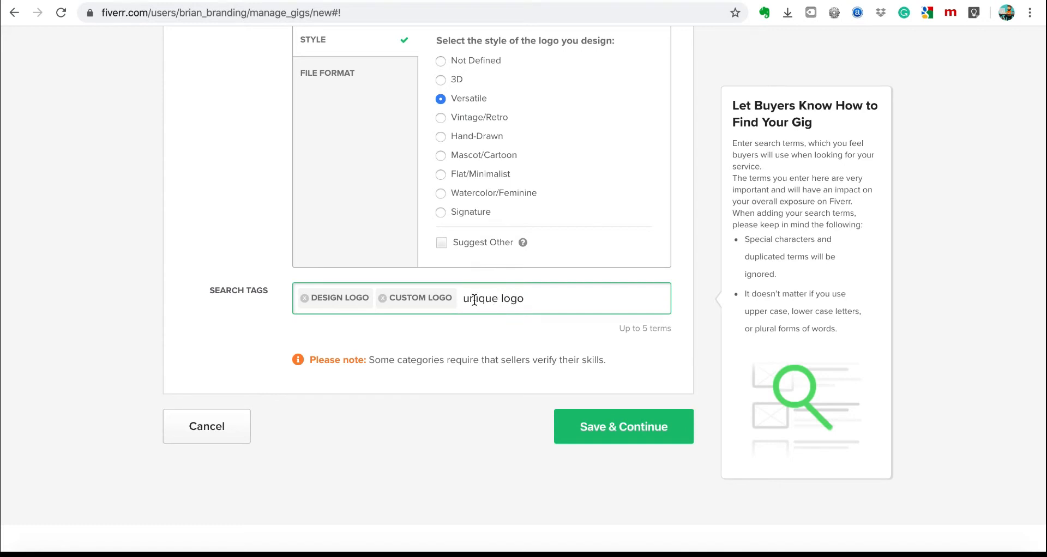
key(BackSpace)
key(BackSpace)
key(BackSpace)
key(BackSpace)
key(BackSpace)
key(BackSpace)
key(BackSpace)
key(BackSpace)
key(BackSpace)
key(BackSpace)
click(509, 550)
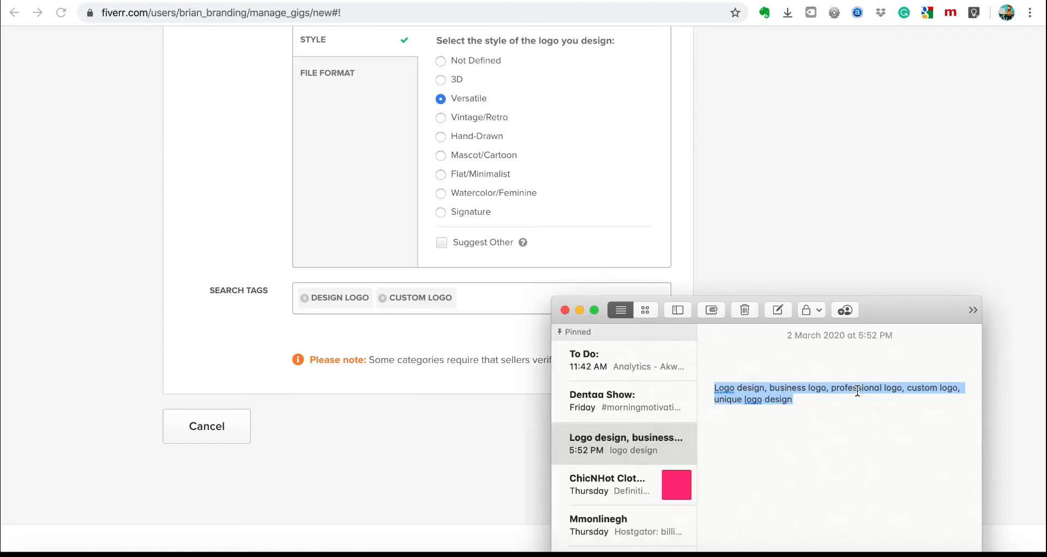
click(910, 391)
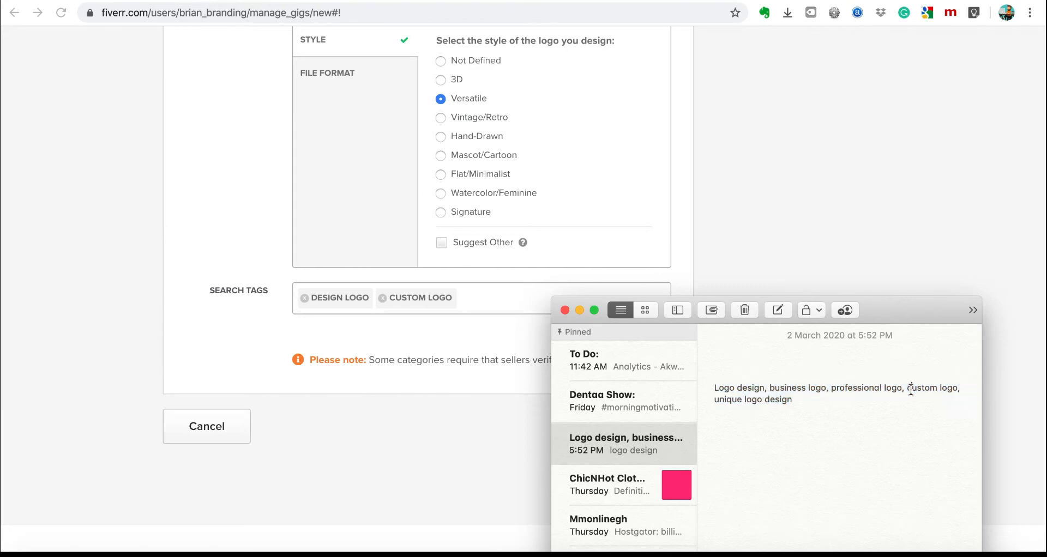
click(490, 299)
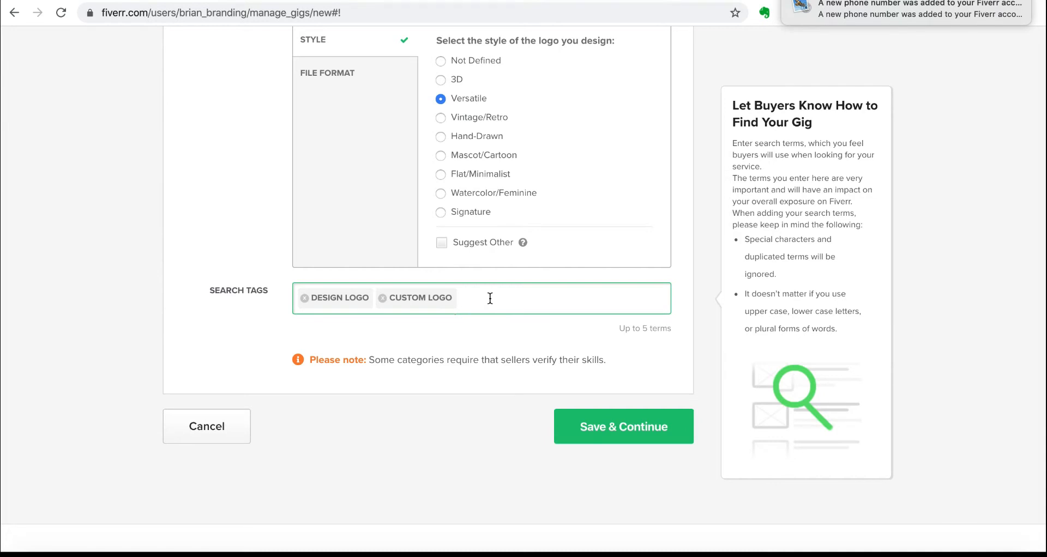
text(logo)
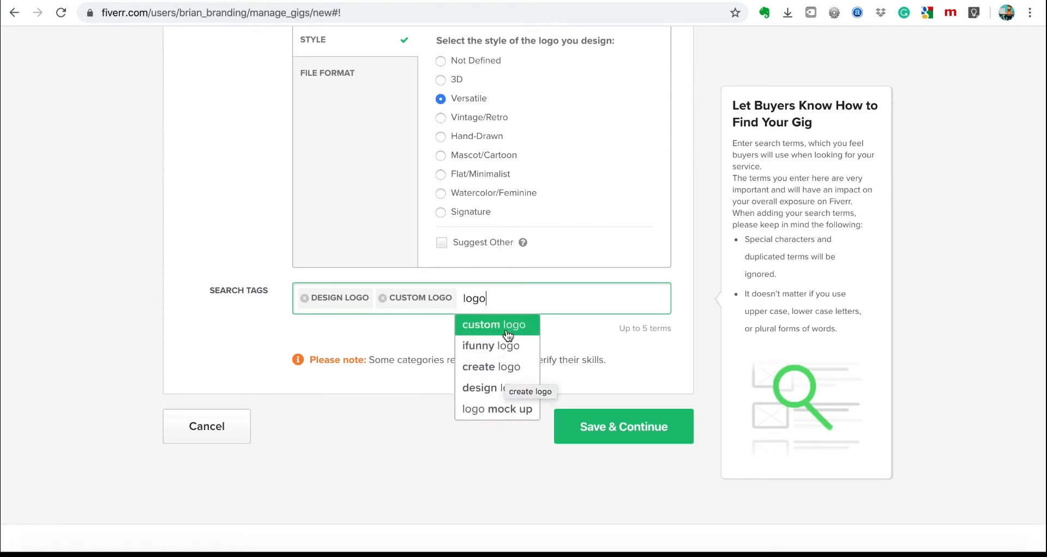
click(508, 410)
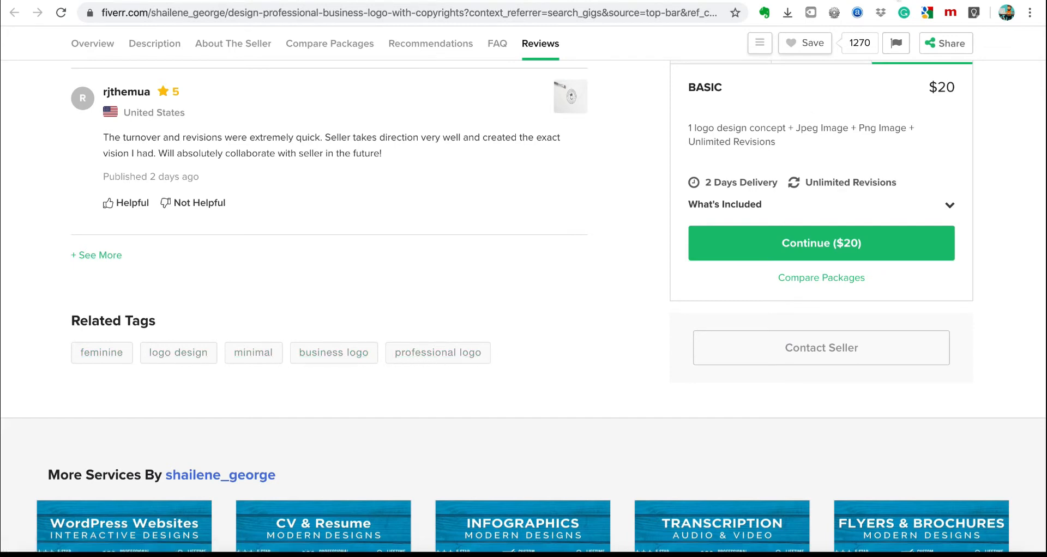
Check another gig's related tags, then add LETTERHEAD as a search tag.
key(ctrl+Tab)
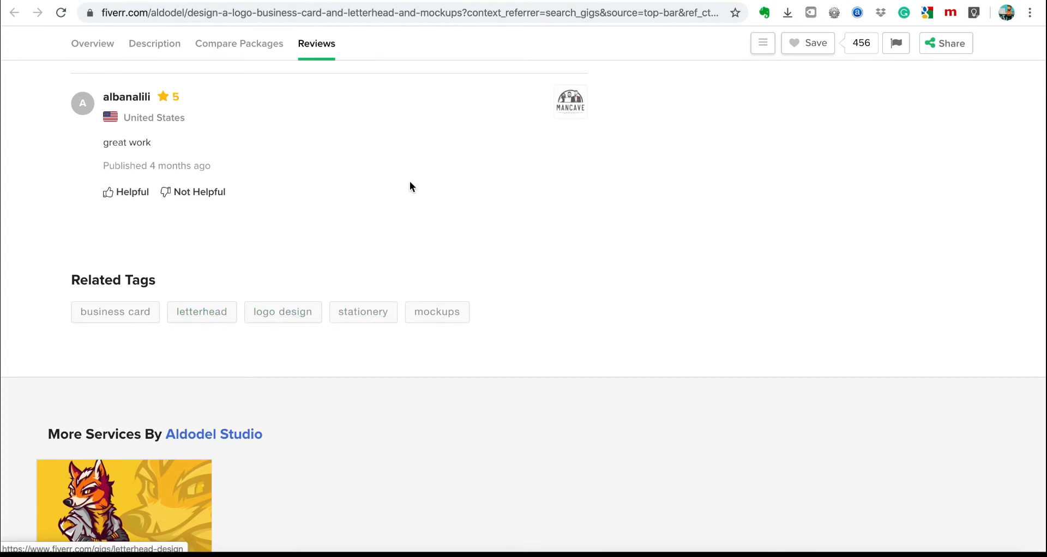
click(641, 1)
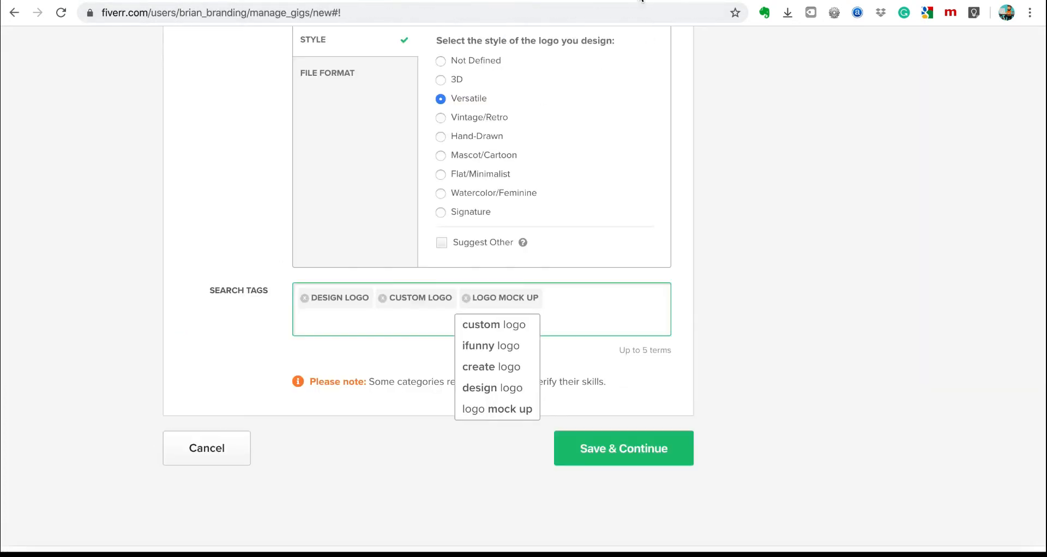
text(letterhe)
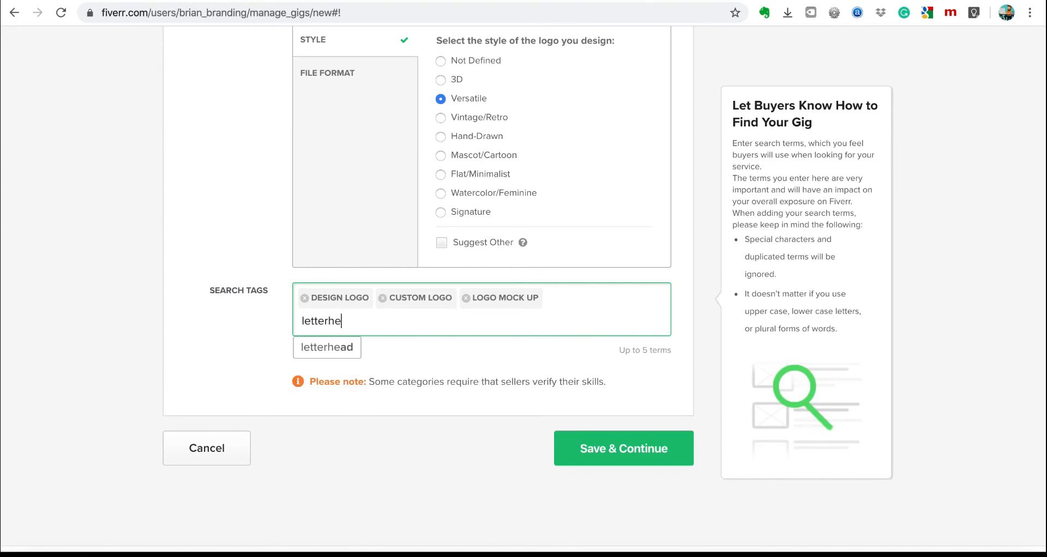
click(341, 347)
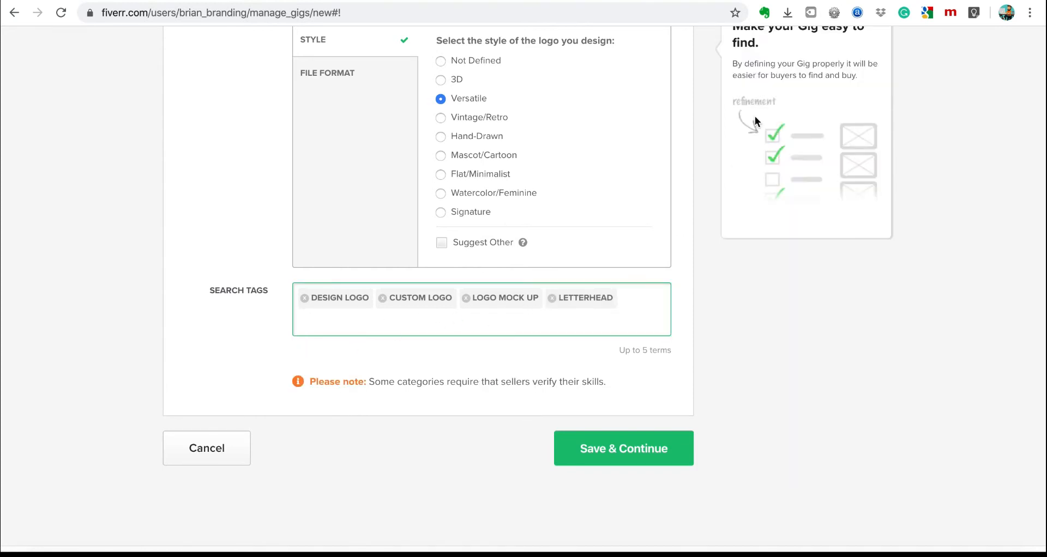
Add MOCKUP DESIGN as the fifth search tag.
key(ctrl+Tab)
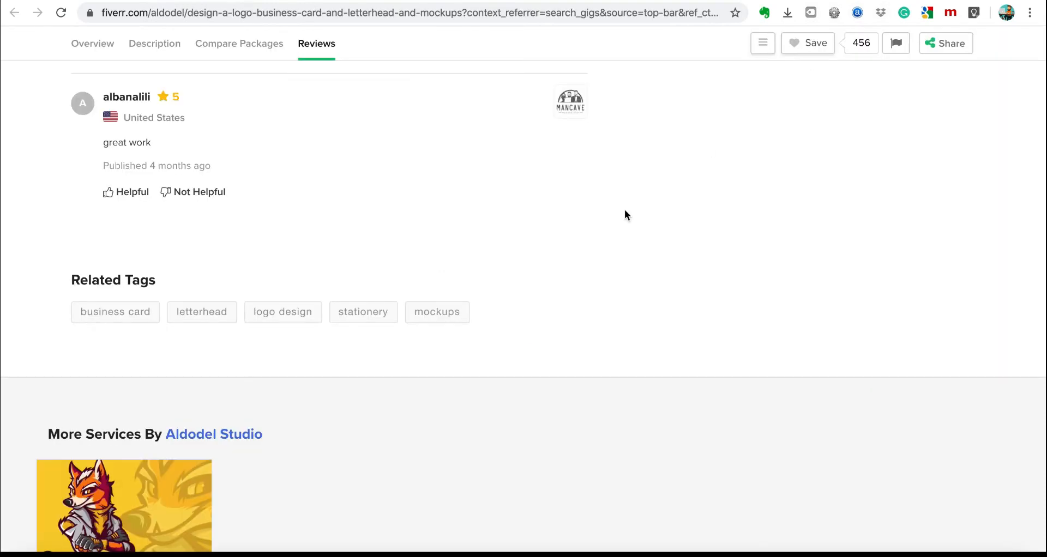
scroll(617, 216, up, 1)
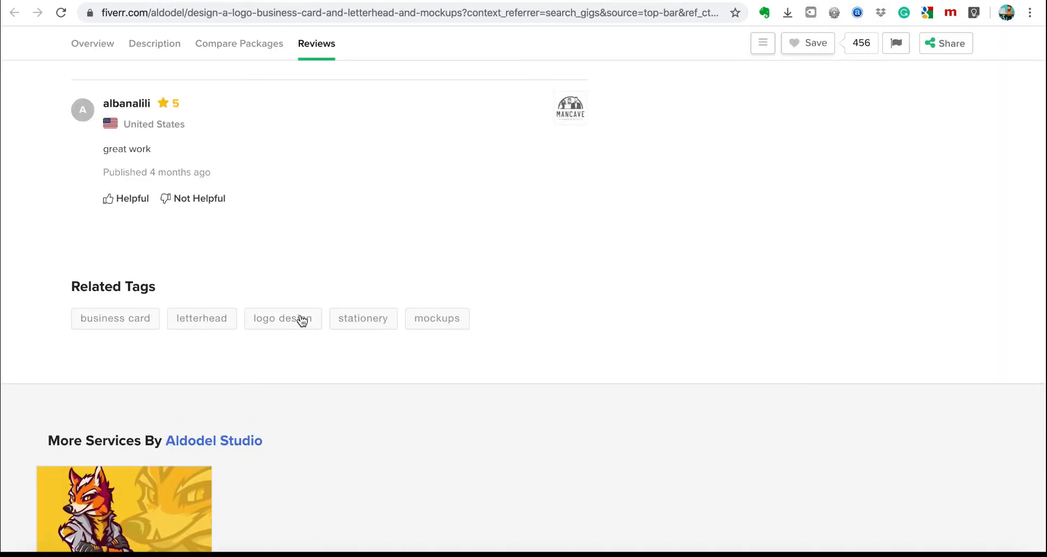
scroll(606, 234, up, 5)
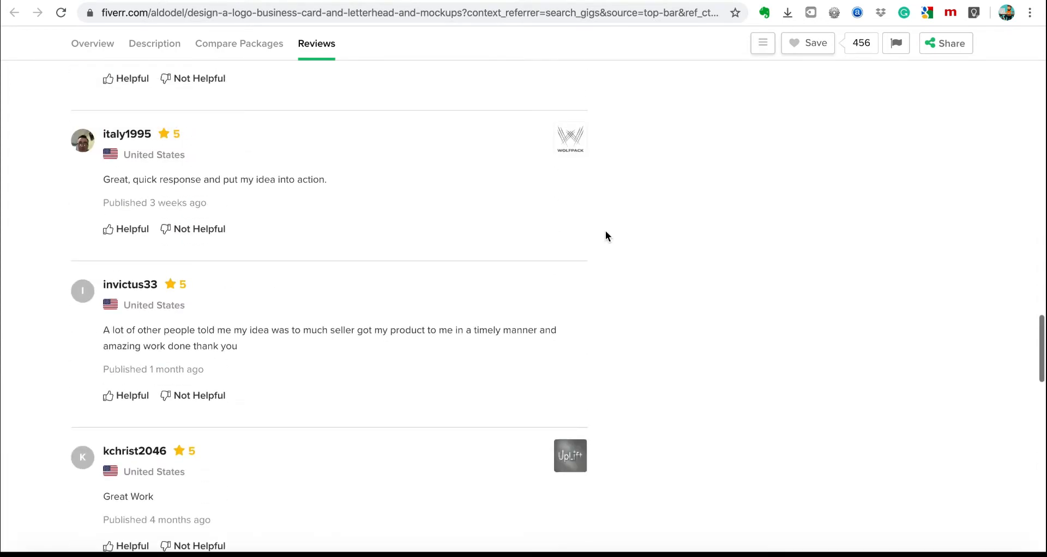
click(642, 0)
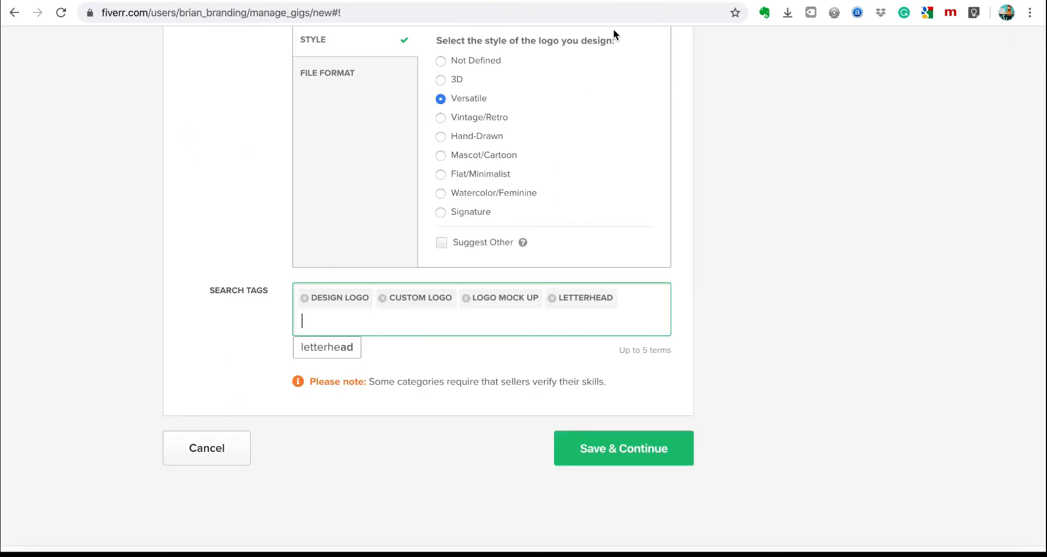
text(mockup)
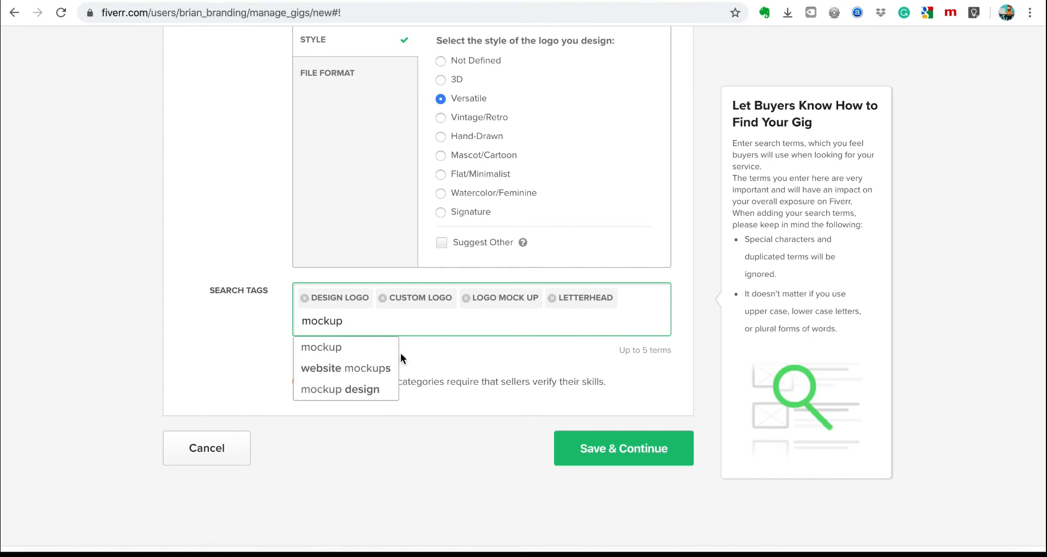
click(372, 392)
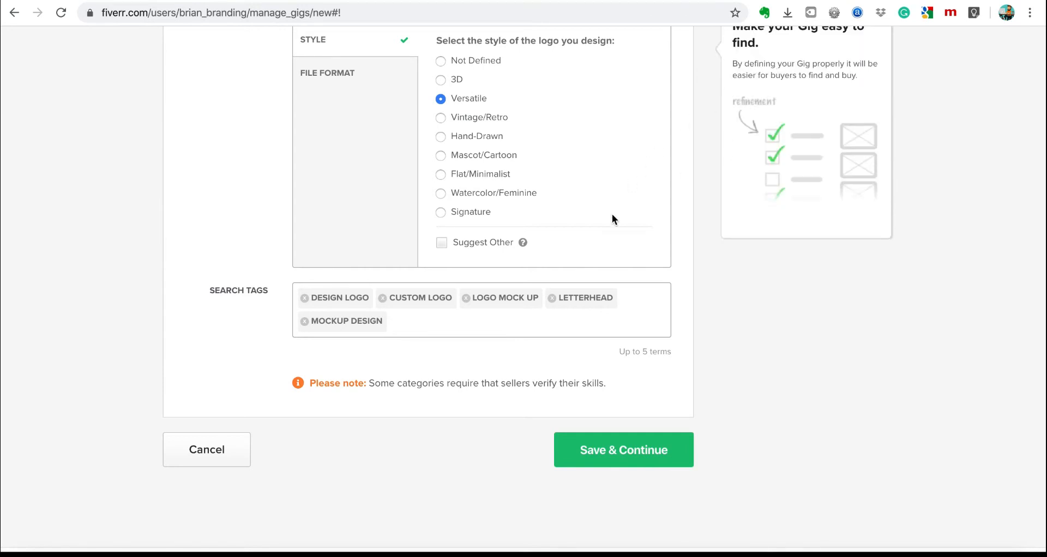
Glance at a rival logo gig, then save the gig overview and continue.
click(822, 1)
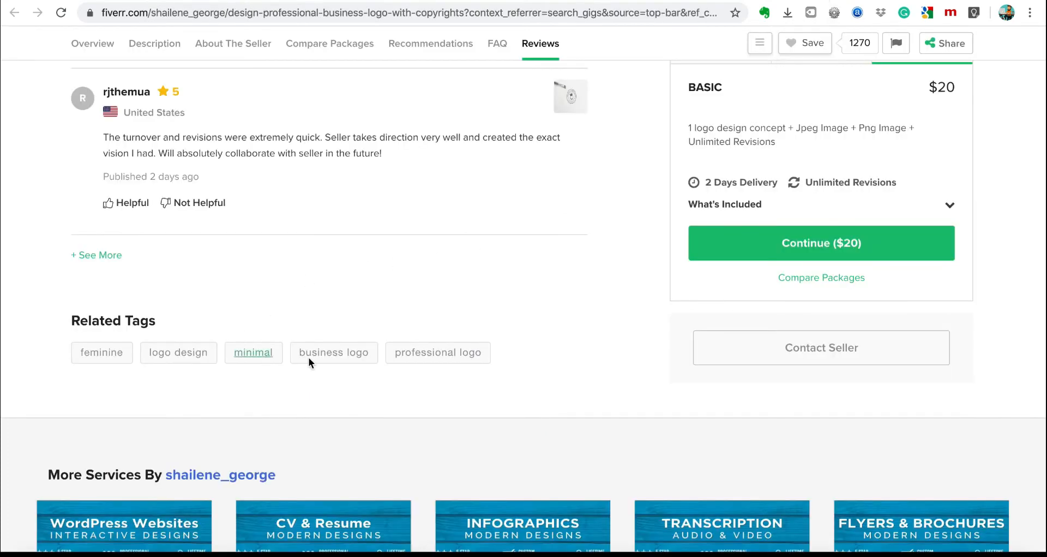
scroll(425, 223, up, 3)
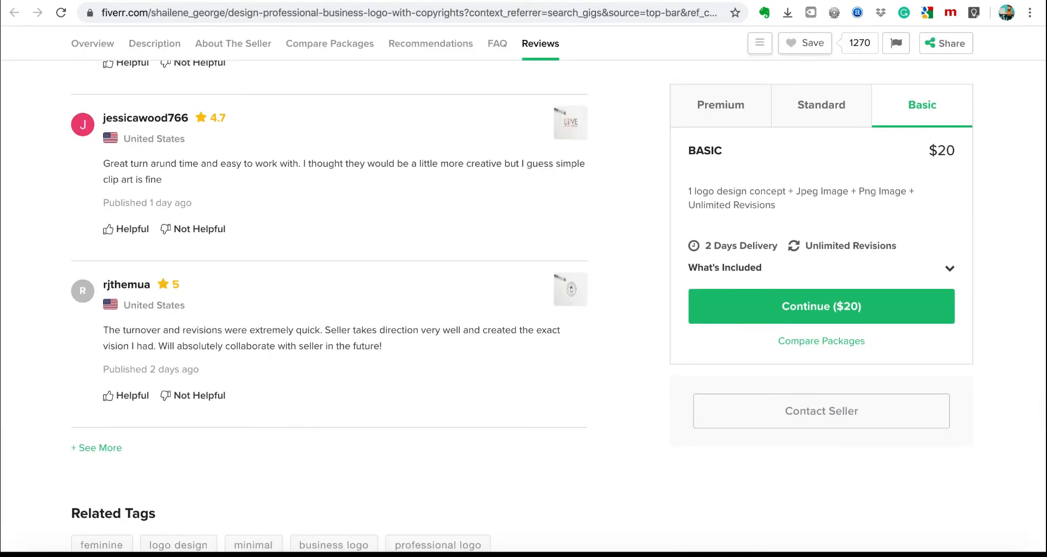
click(716, 2)
click(610, 461)
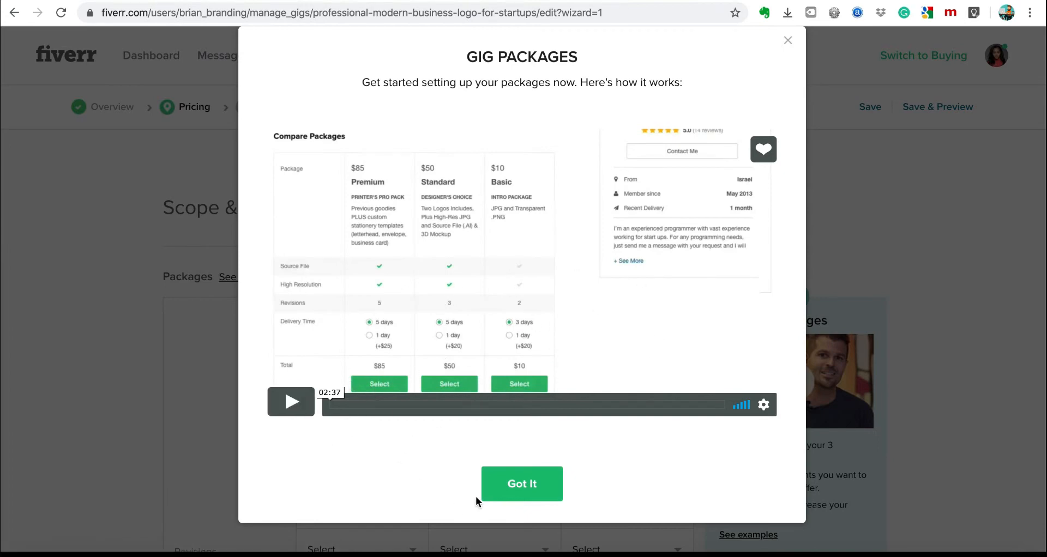
Dismiss the Gig Packages intro and keep 3 Packages enabled in the pricing table.
click(515, 485)
scroll(641, 377, down, 4)
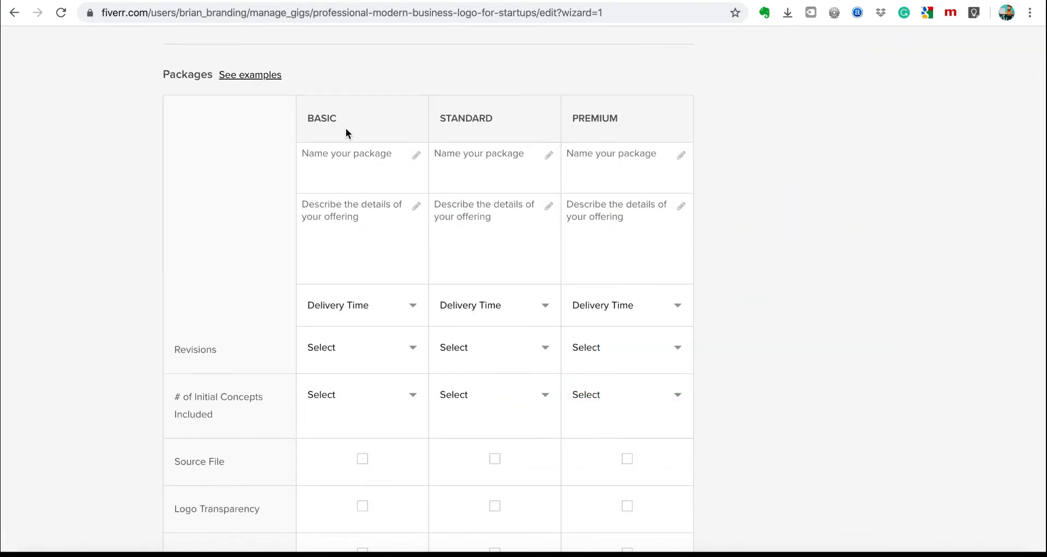
click(356, 164)
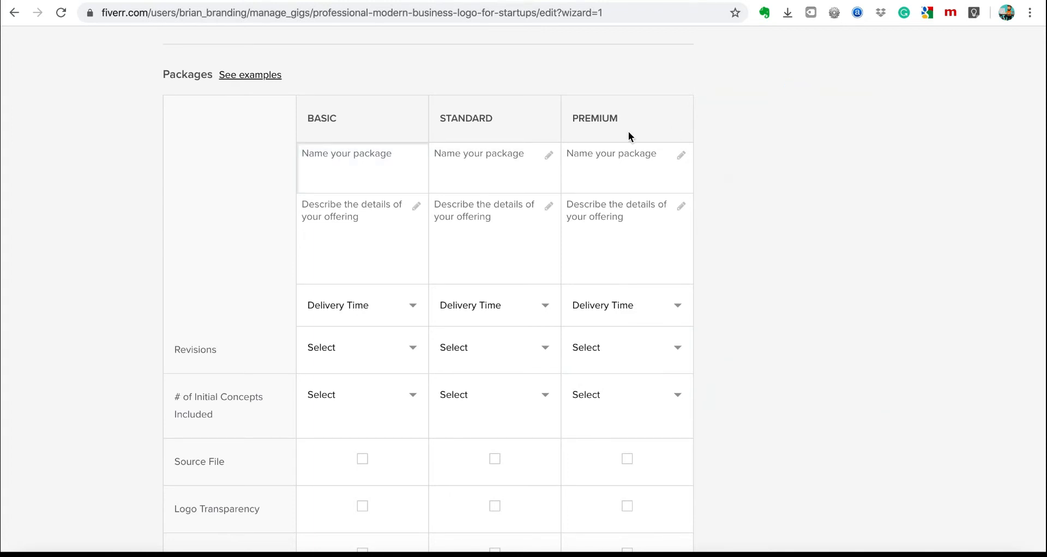
scroll(628, 133, up, 2)
scroll(629, 132, up, 1)
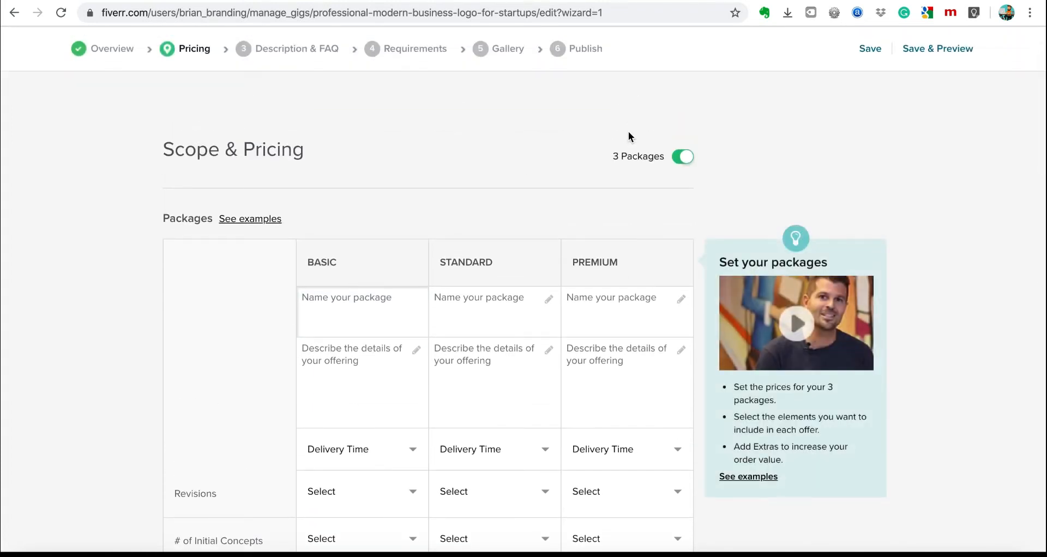
click(681, 159)
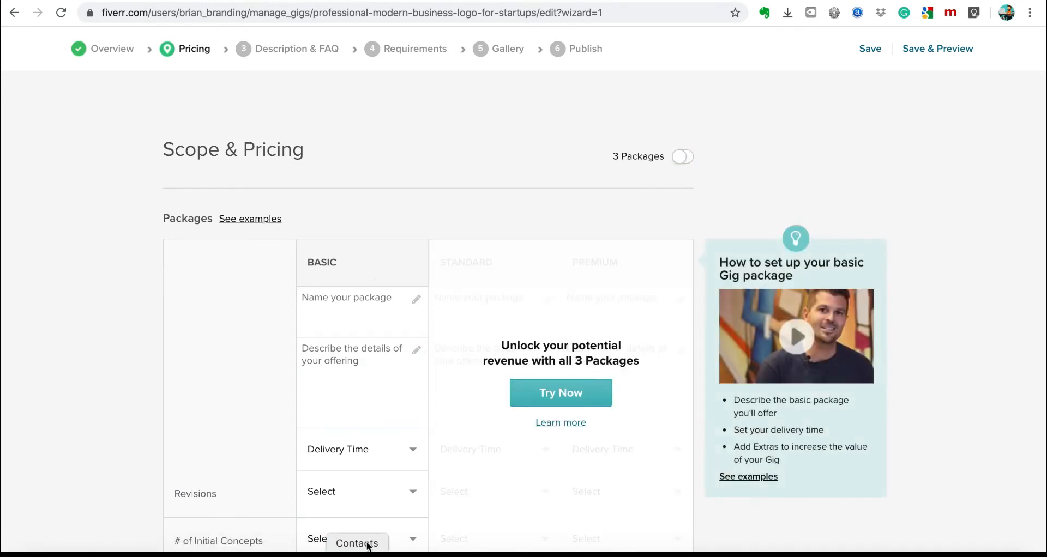
click(687, 164)
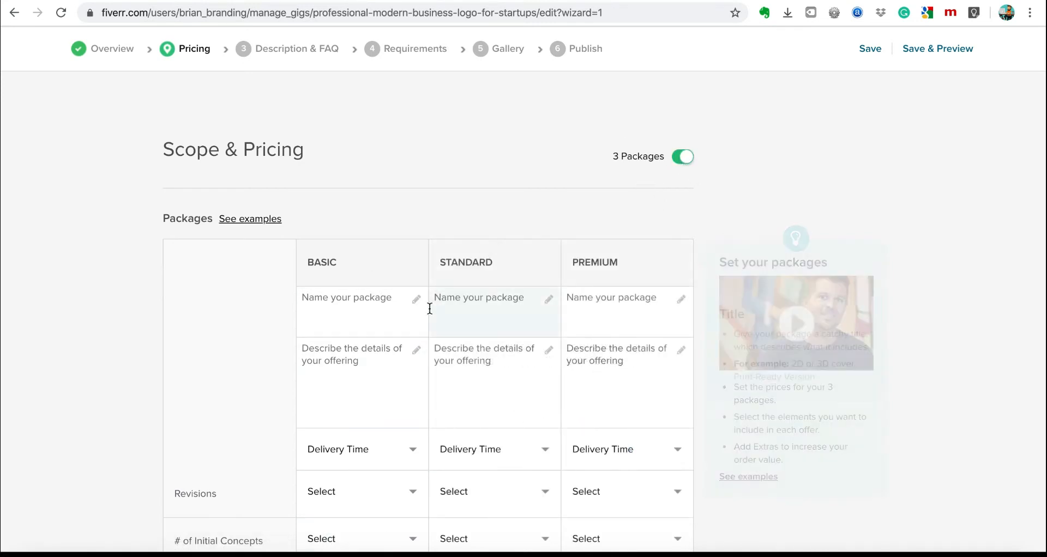
scroll(552, 370, down, 3)
scroll(553, 372, down, 1)
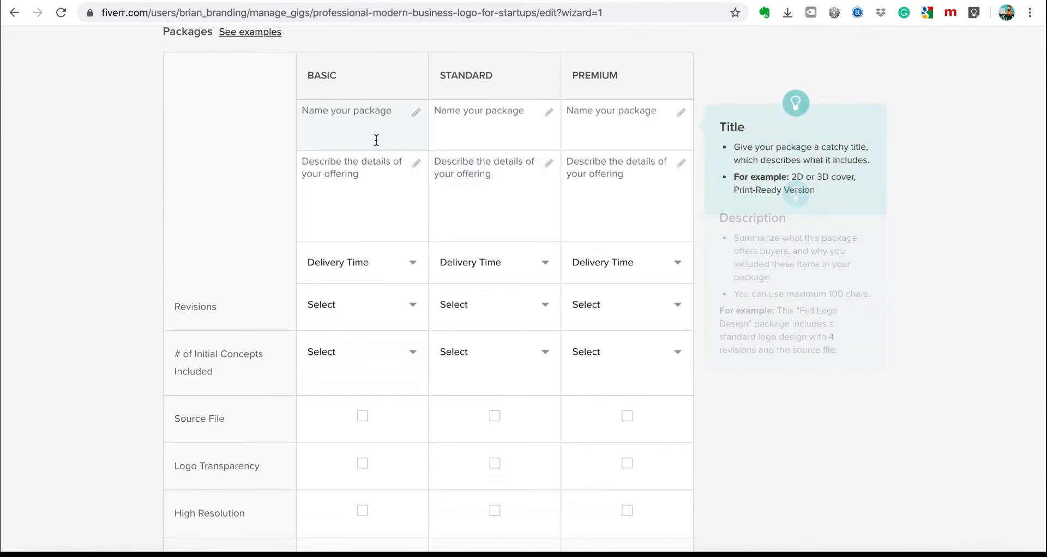
scroll(381, 388, down, 2)
scroll(380, 387, up, 4)
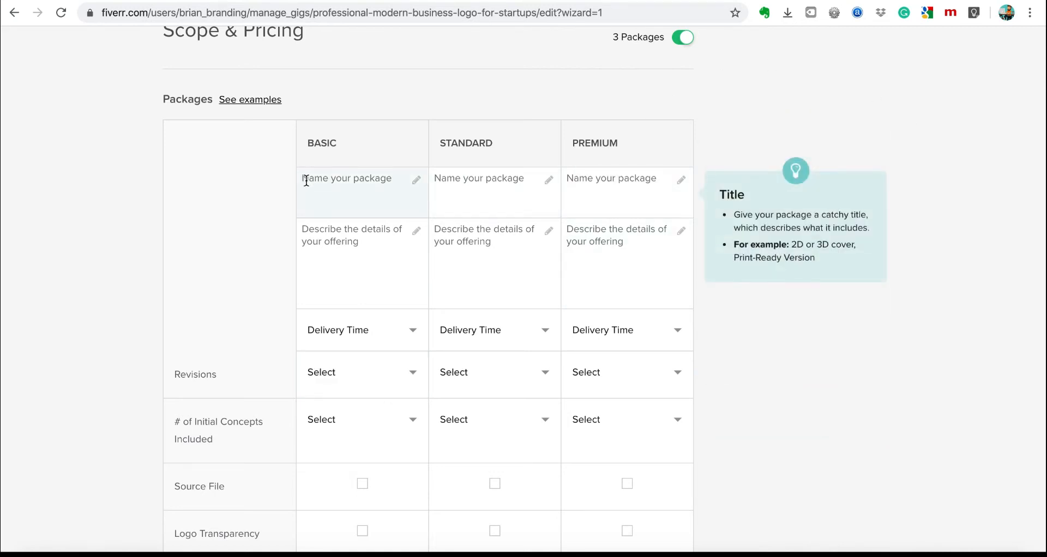
Select the Basic package description field.
click(325, 250)
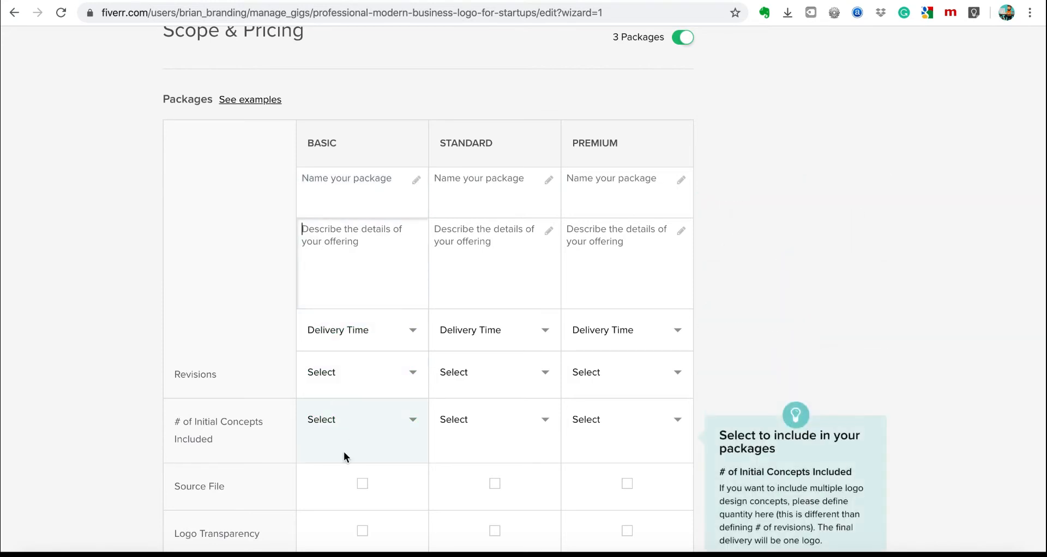
scroll(343, 453, down, 9)
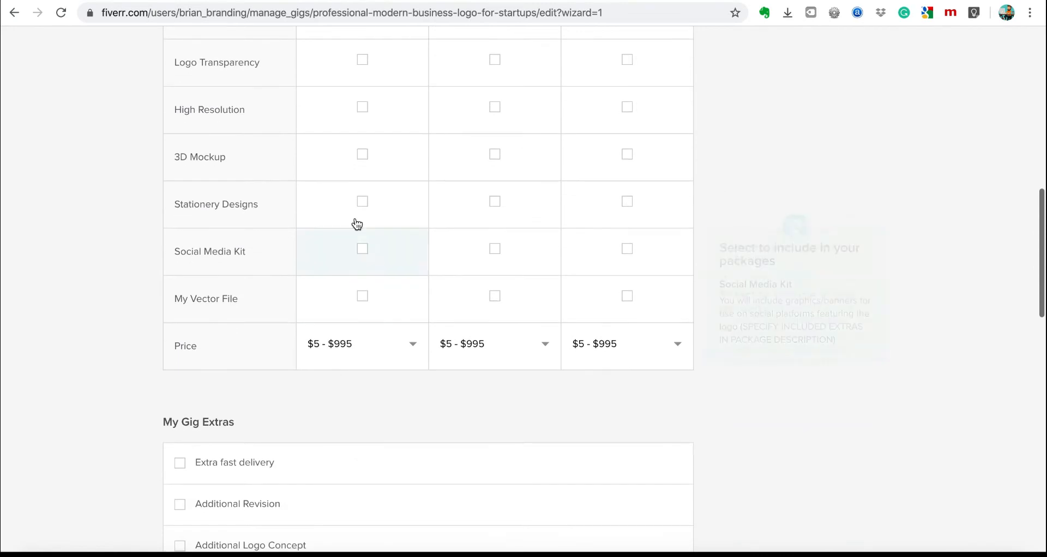
scroll(369, 366, up, 10)
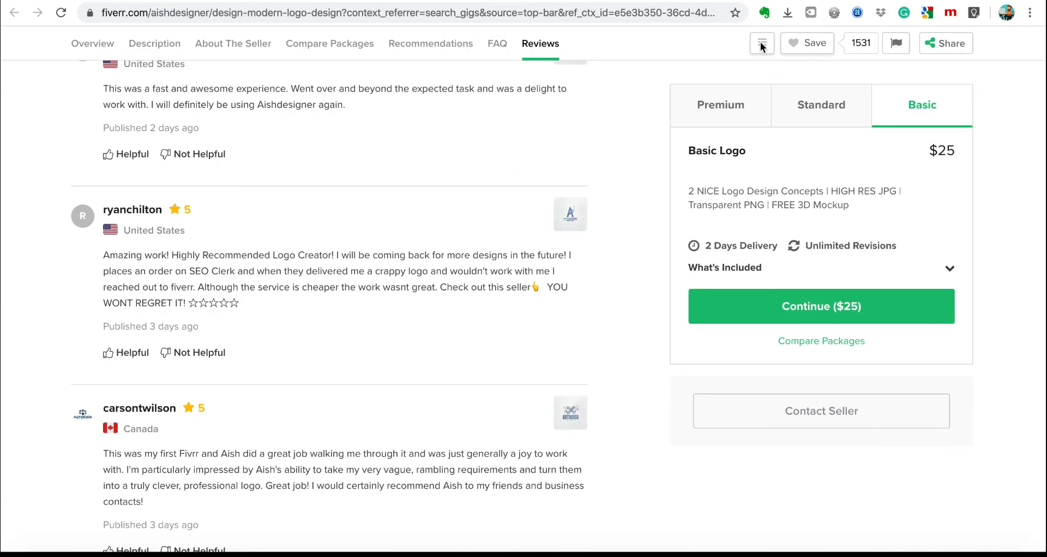
Open a competing logo gig and highlight its Basic package price and review count.
click(793, 1)
scroll(536, 177, up, 20)
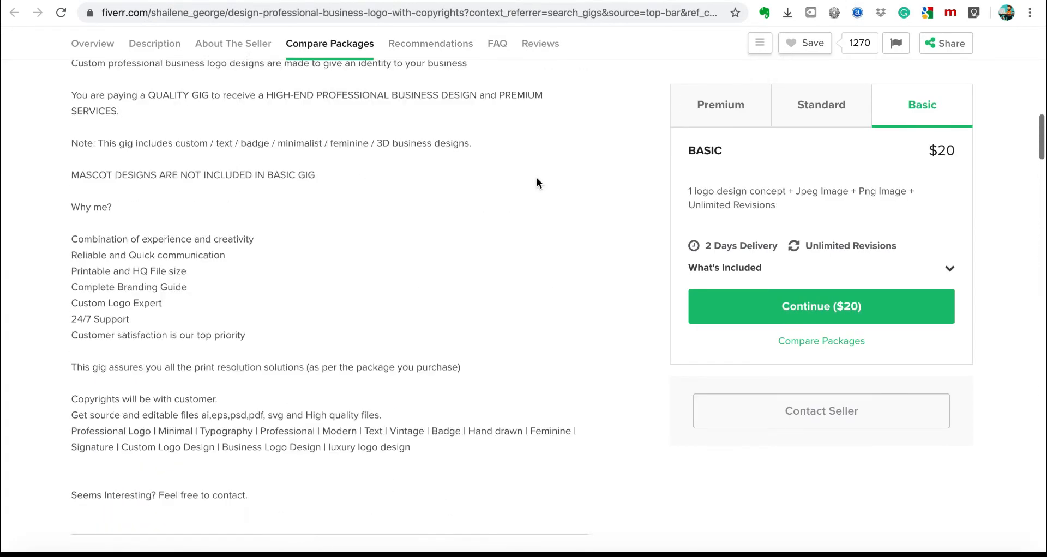
scroll(536, 177, down, 10)
scroll(537, 178, down, 3)
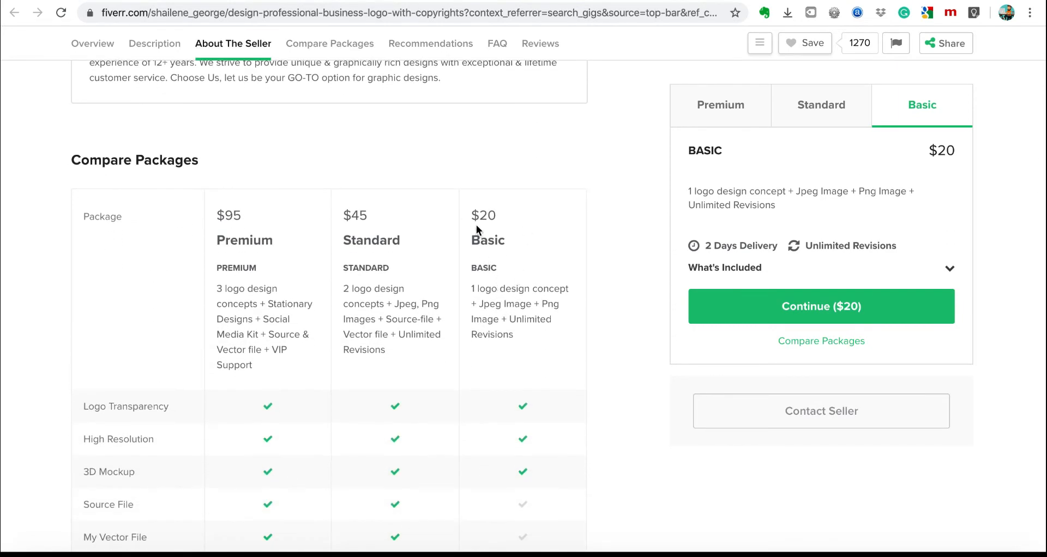
drag(473, 219, 497, 232)
drag(521, 276, 527, 295)
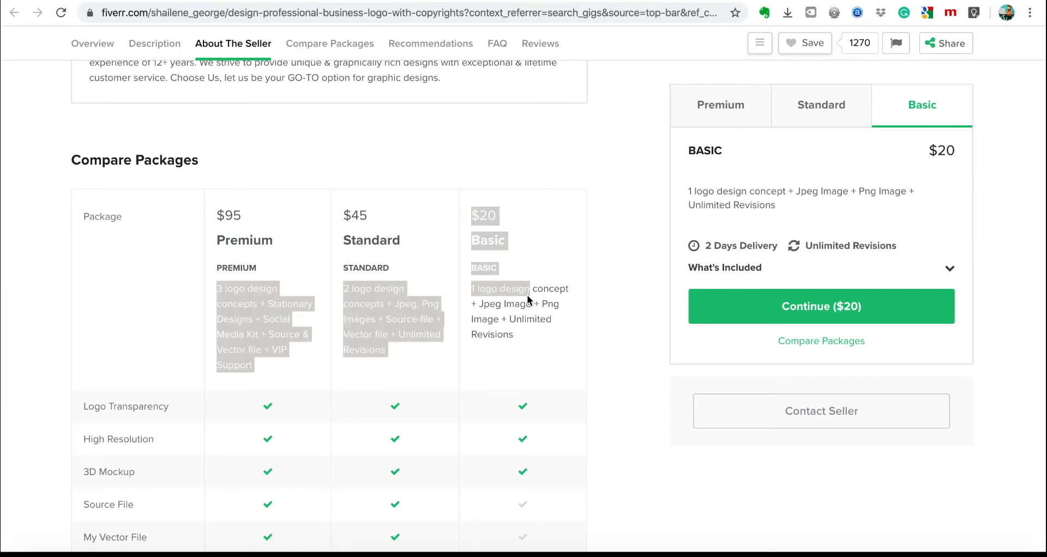
click(386, 143)
scroll(386, 143, up, 5)
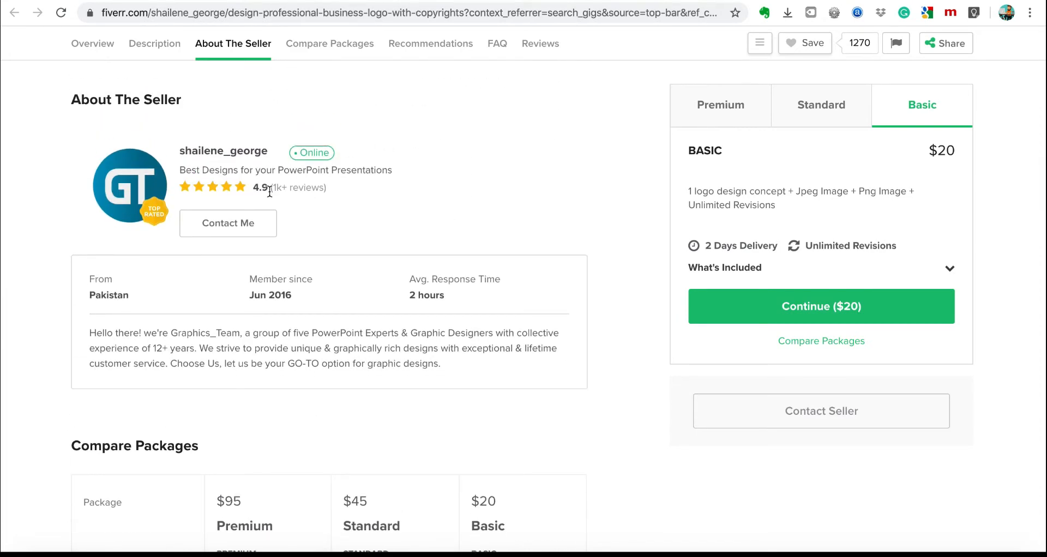
drag(273, 187, 348, 193)
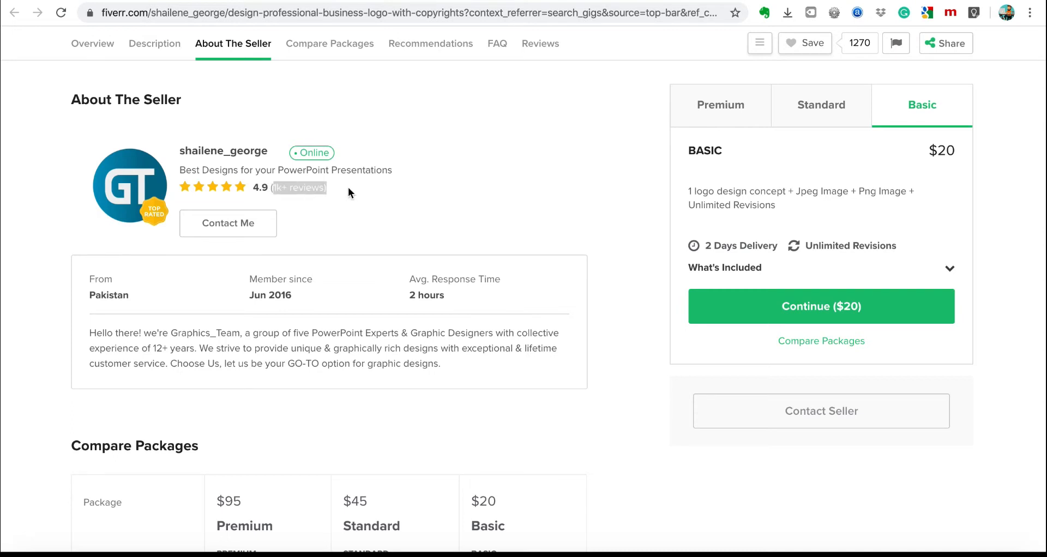
click(510, 220)
Highlight the $20 price and package descriptions in the Compare Packages table.
scroll(511, 220, down, 1)
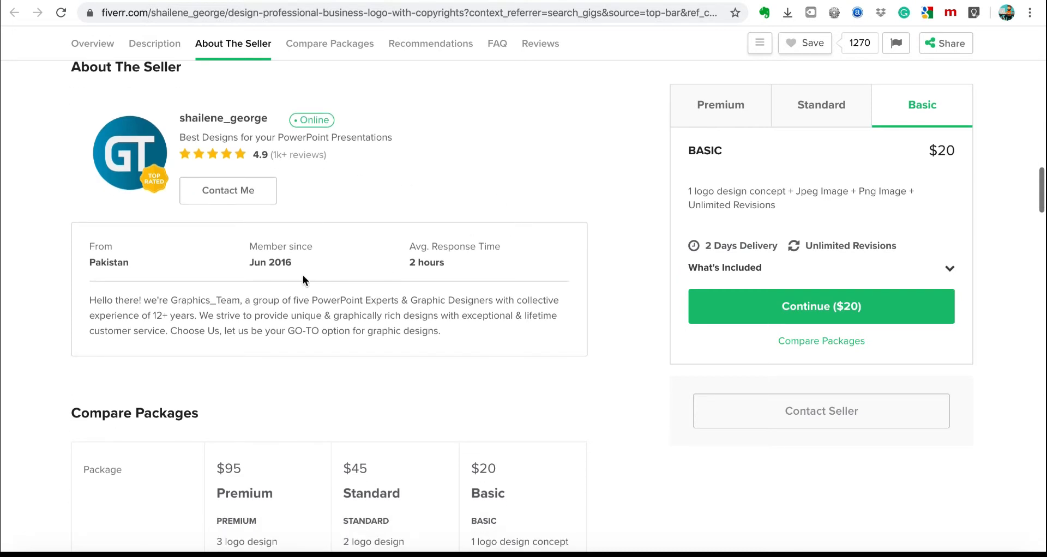
scroll(570, 414, down, 3)
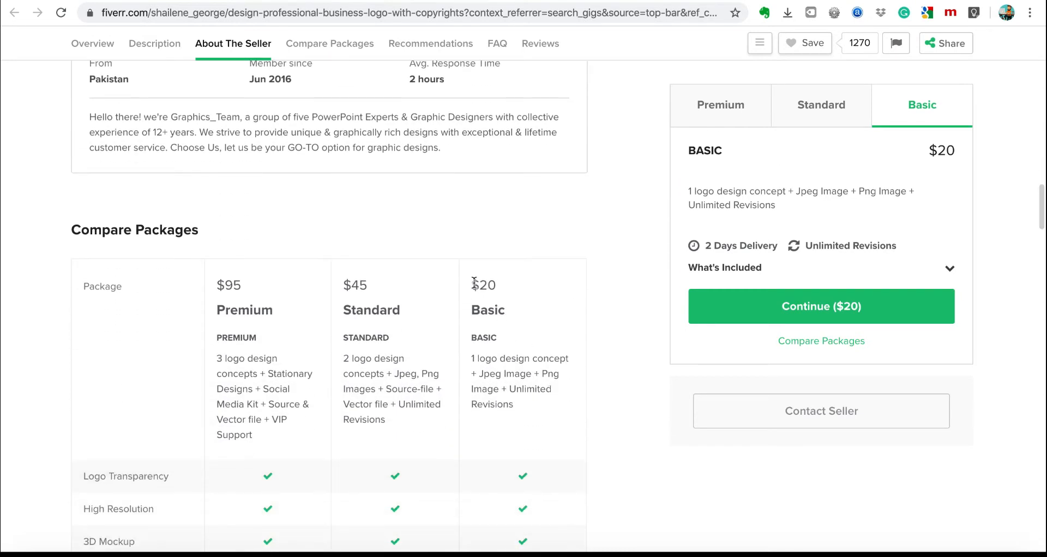
drag(472, 284, 522, 290)
click(522, 291)
scroll(528, 305, down, 2)
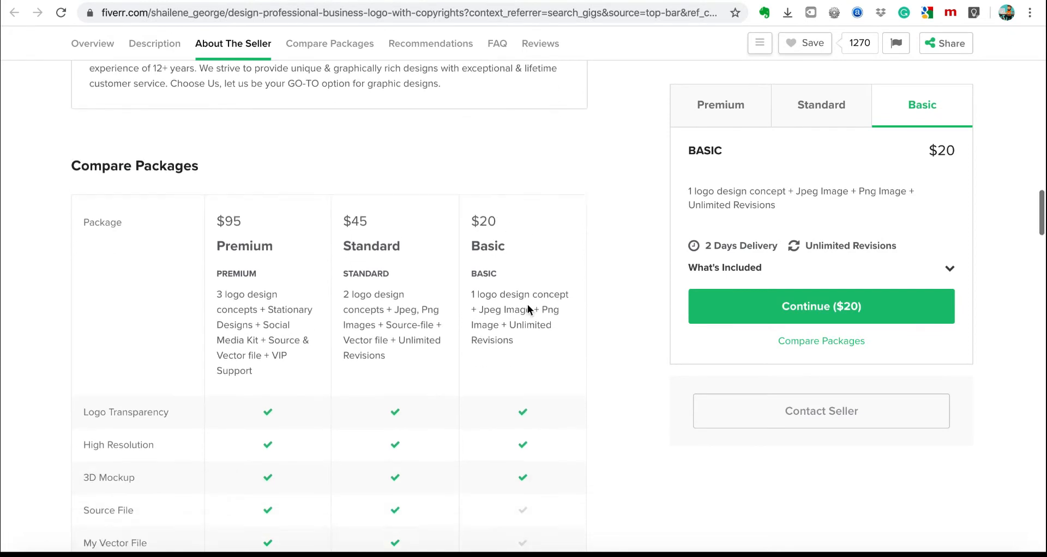
drag(472, 210, 553, 269)
click(523, 258)
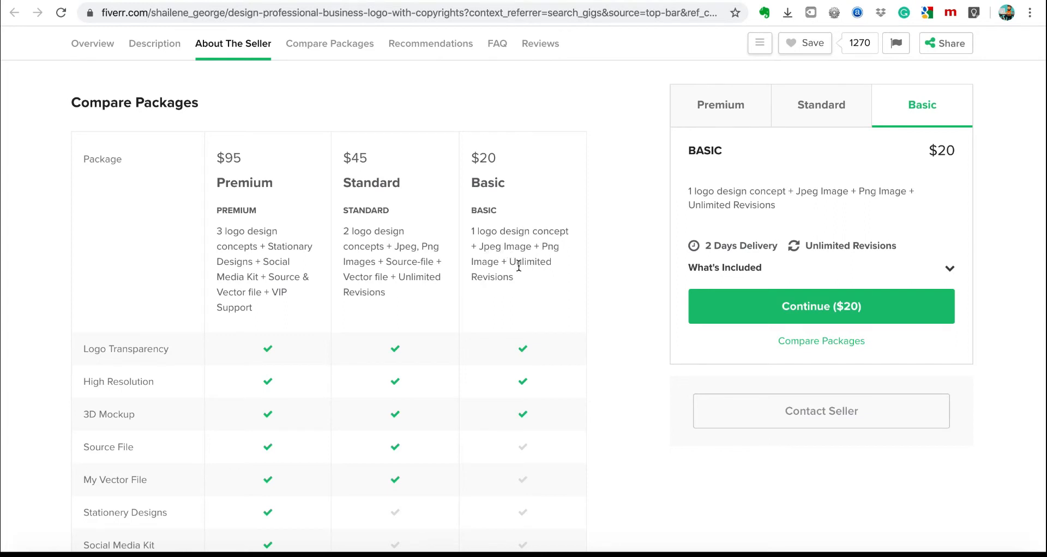
Highlight the $170 Basic price, then return to the $85/$45/$25 package comparison.
scroll(523, 374, down, 2)
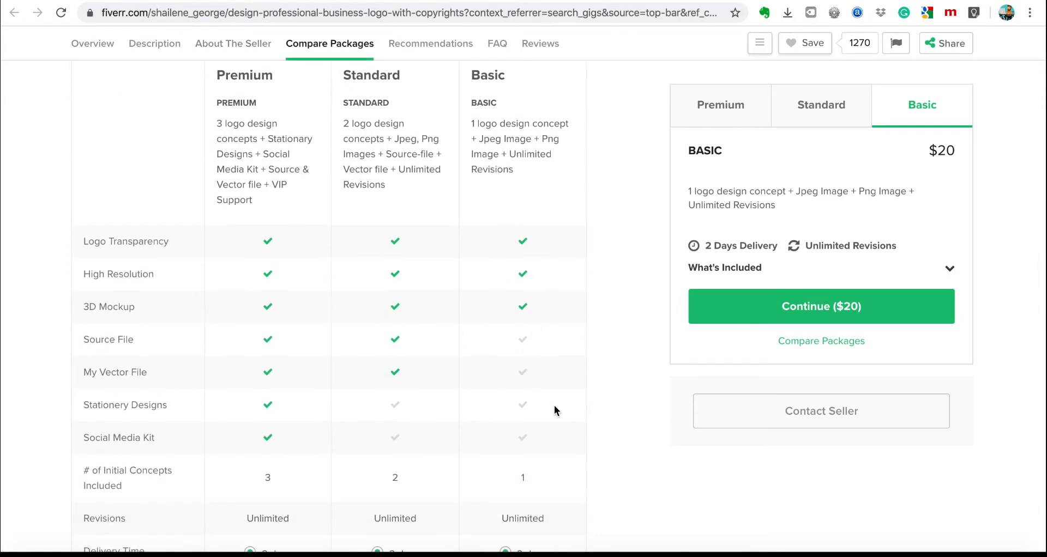
scroll(554, 405, down, 5)
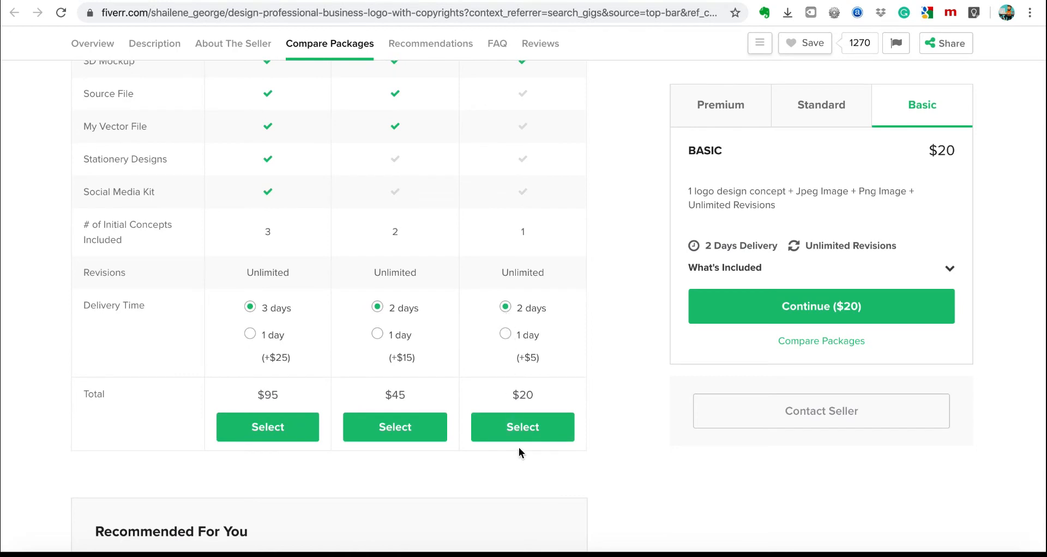
scroll(627, 449, down, 1)
scroll(627, 450, up, 8)
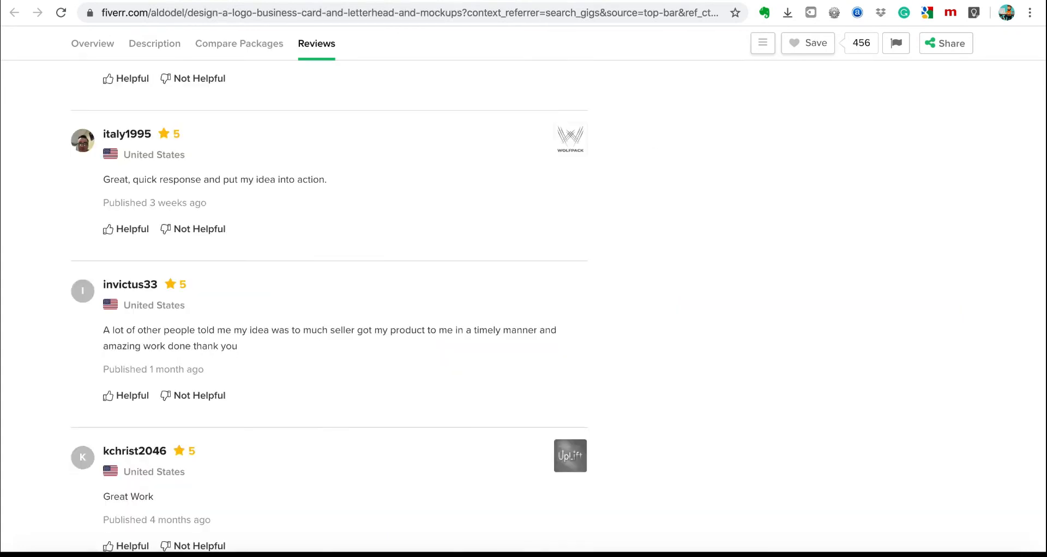
scroll(718, 201, up, 20)
scroll(718, 202, down, 9)
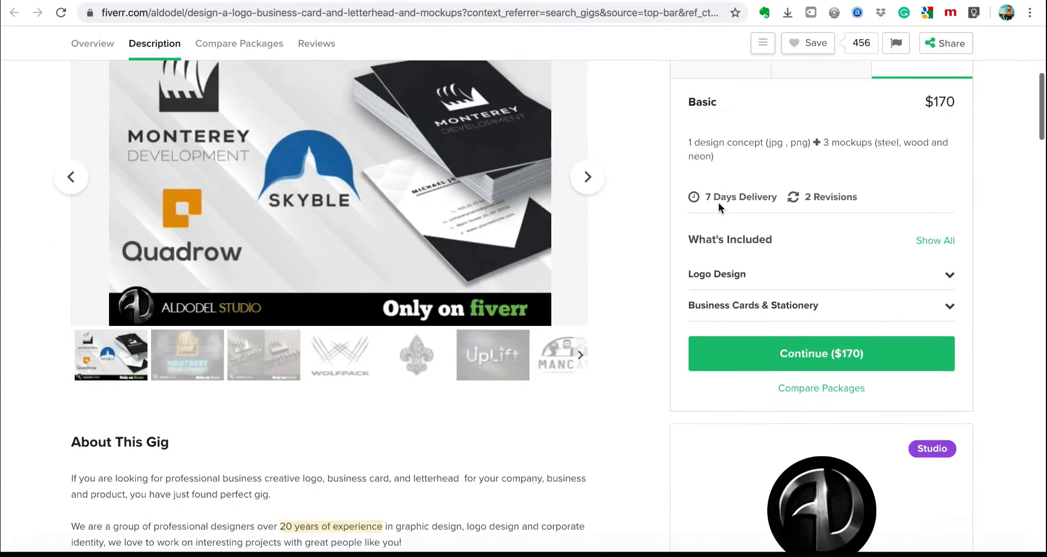
scroll(718, 202, down, 3)
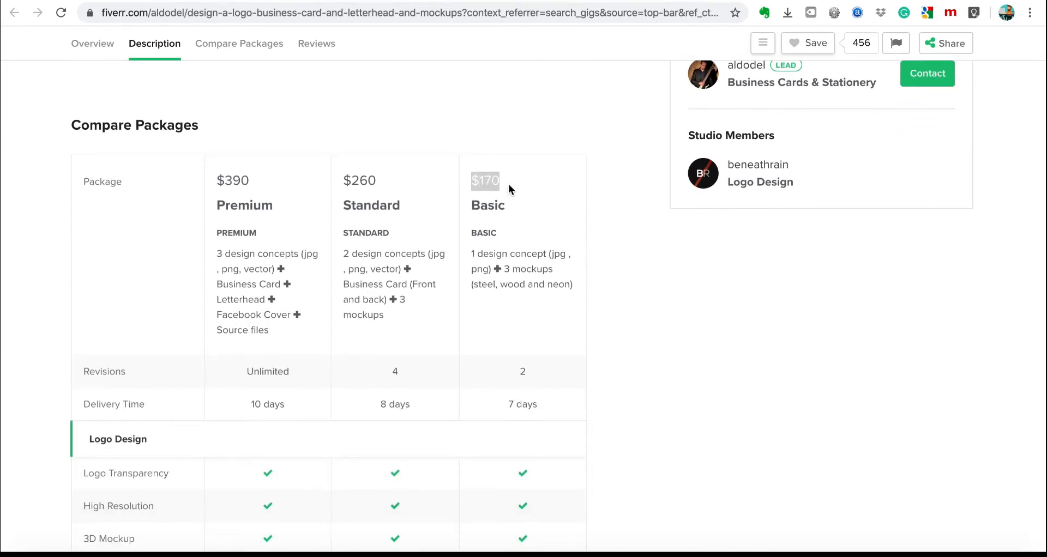
drag(509, 188, 529, 256)
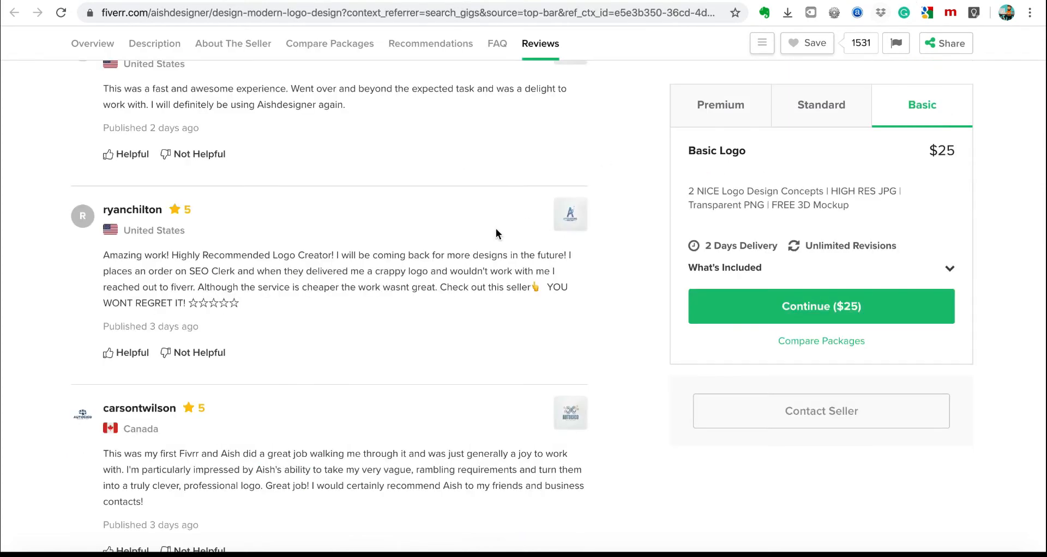
scroll(496, 231, up, 7)
scroll(496, 232, up, 20)
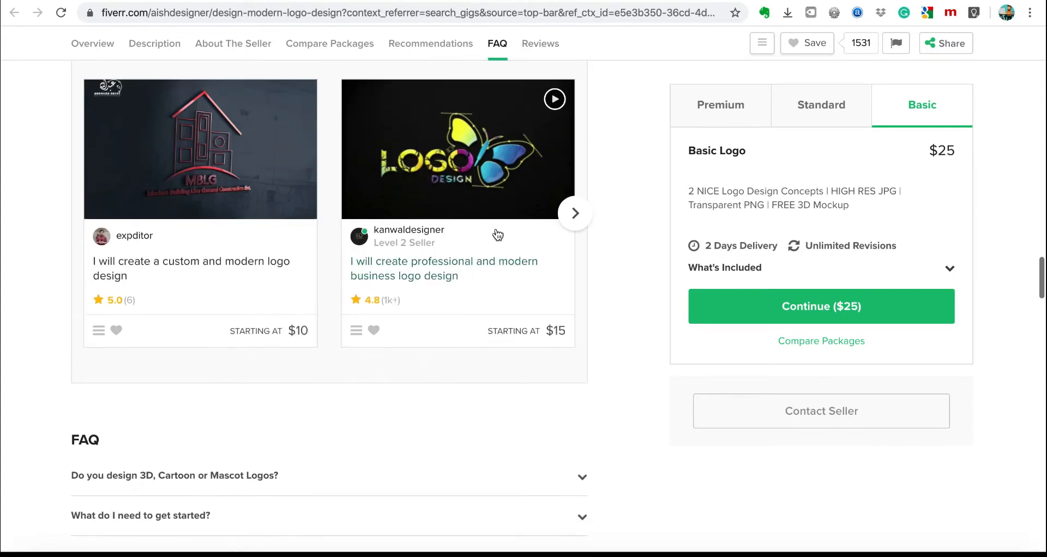
scroll(497, 235, up, 10)
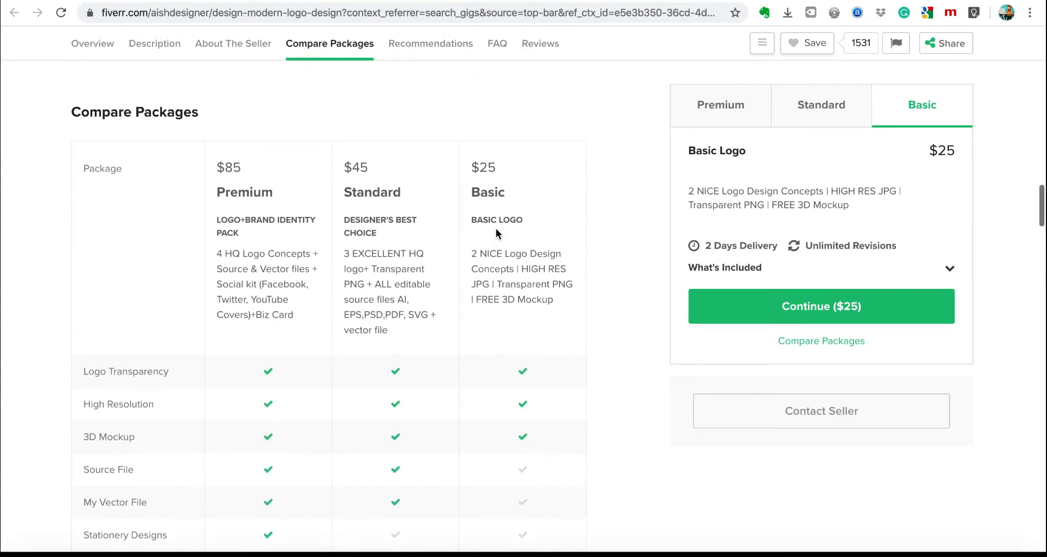
scroll(495, 229, up, 1)
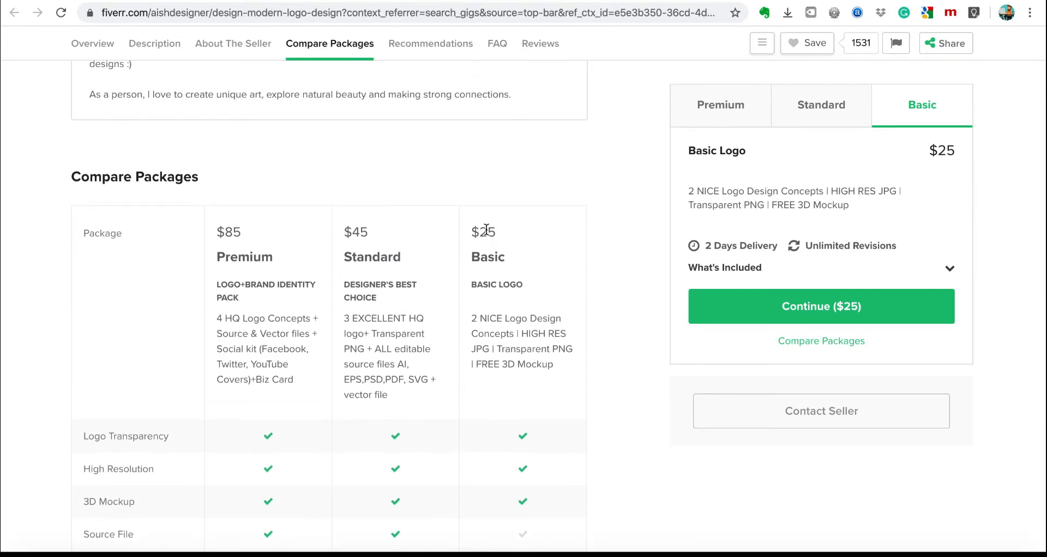
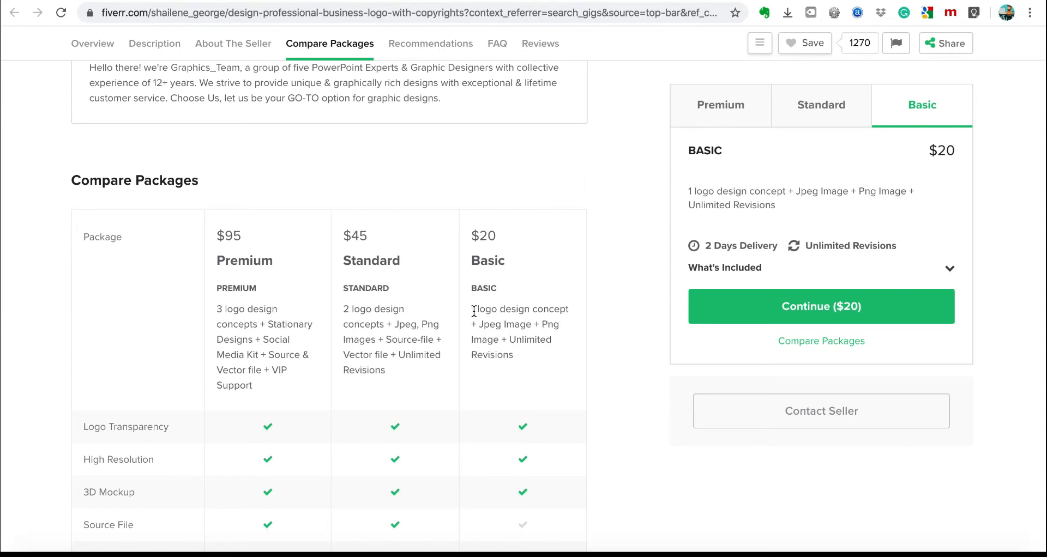
Highlight the competitor's Basic package contents for reference.
drag(473, 310, 539, 326)
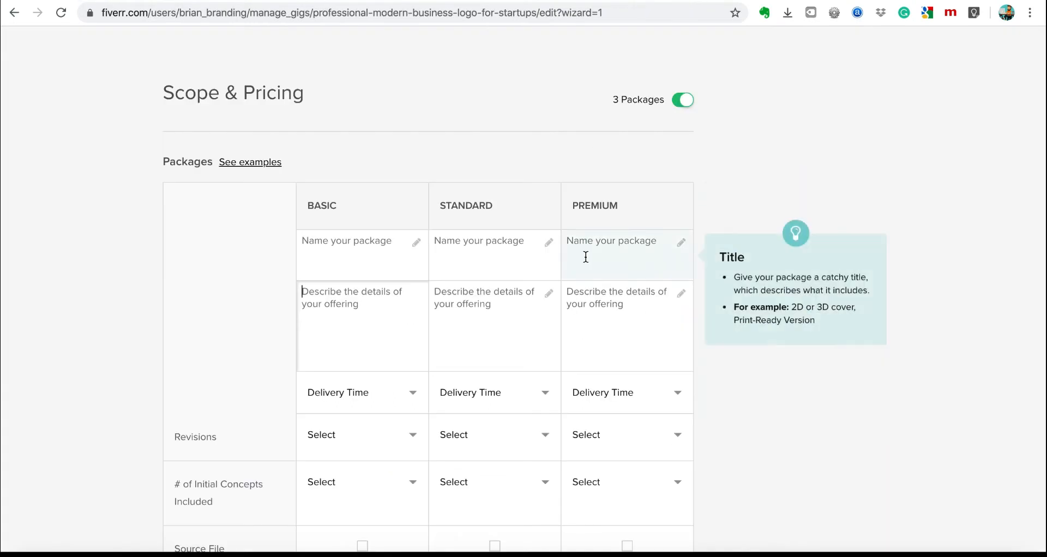
Name the Basic package BASIC and begin its description with '2 Logo'.
click(337, 250)
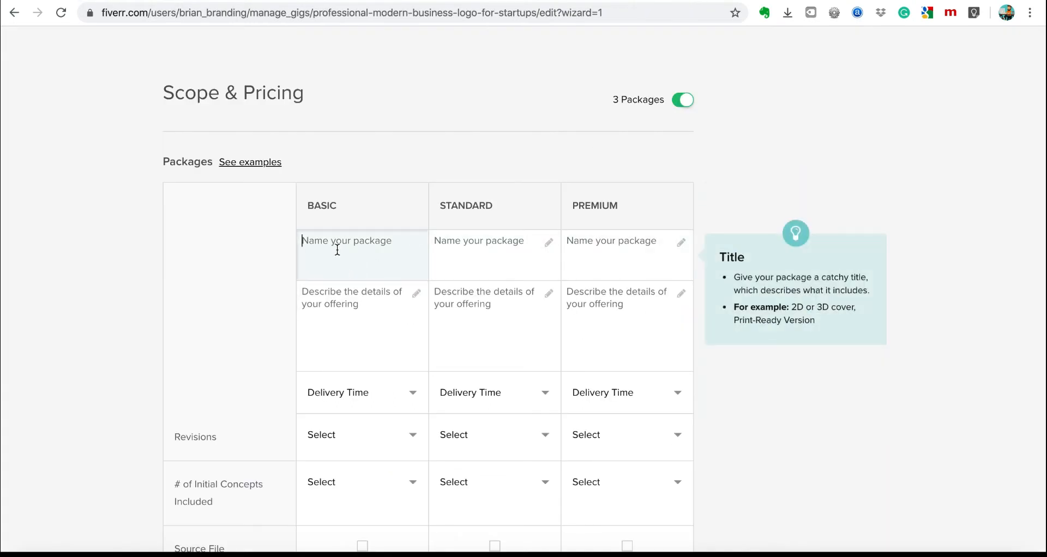
text(BASIC)
click(315, 300)
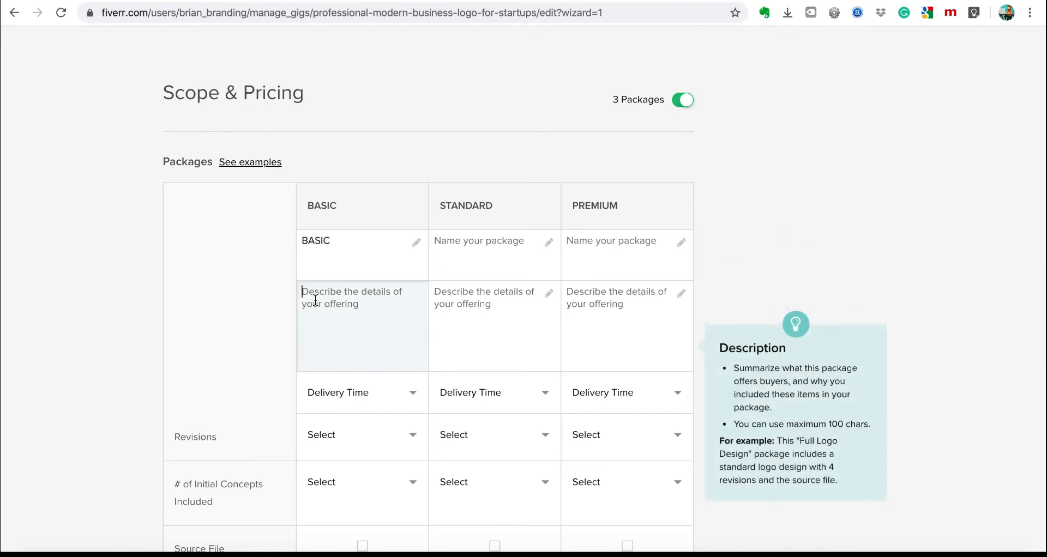
text(2 Logo)
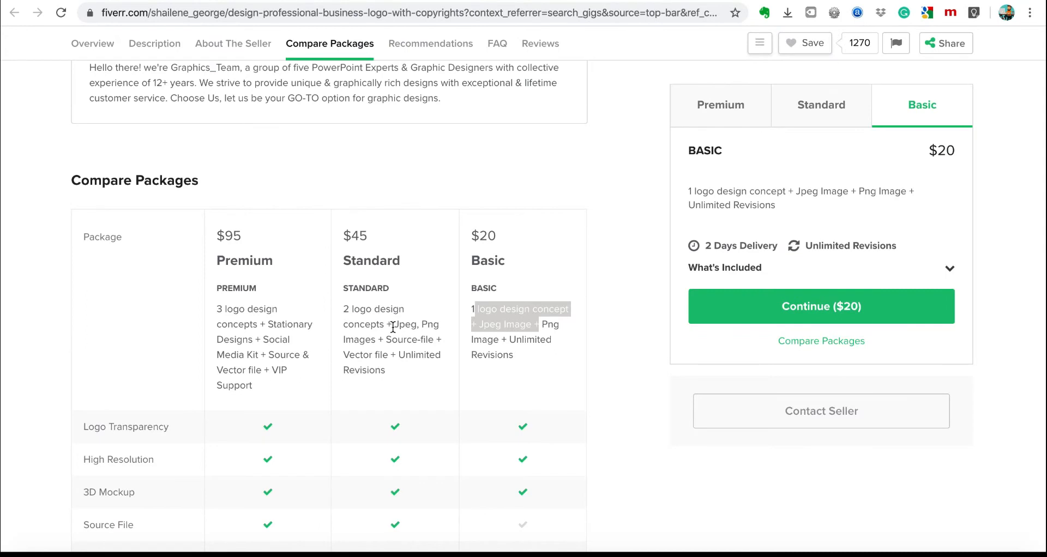
Compare competitors' Basic and Standard package deliverables and file formats.
drag(393, 328, 441, 365)
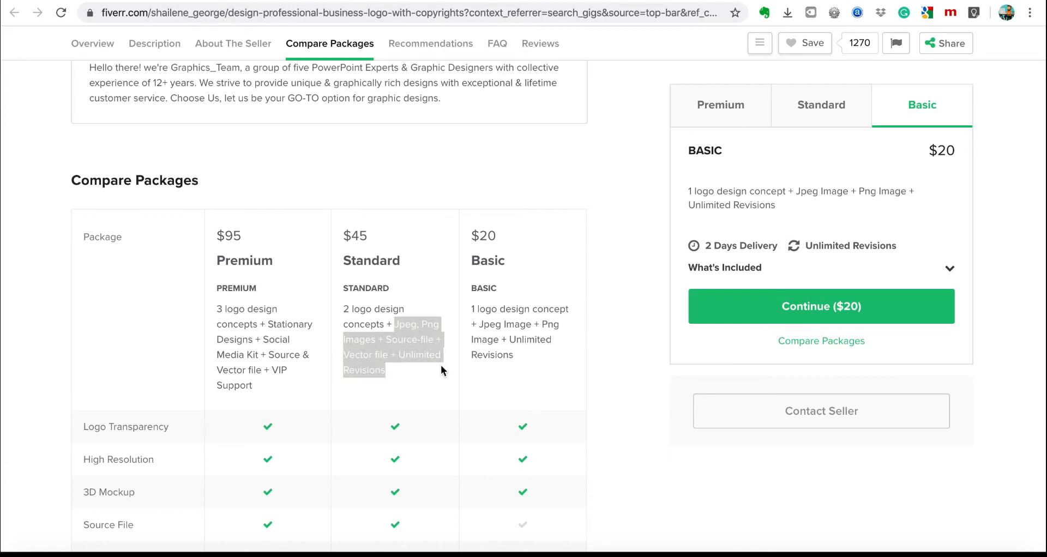
drag(480, 320, 509, 352)
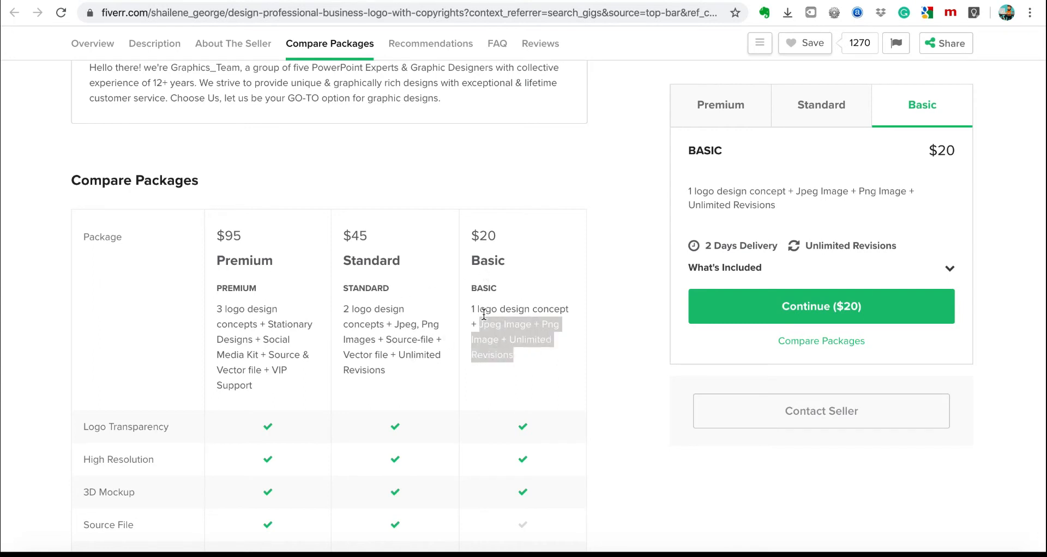
click(387, 334)
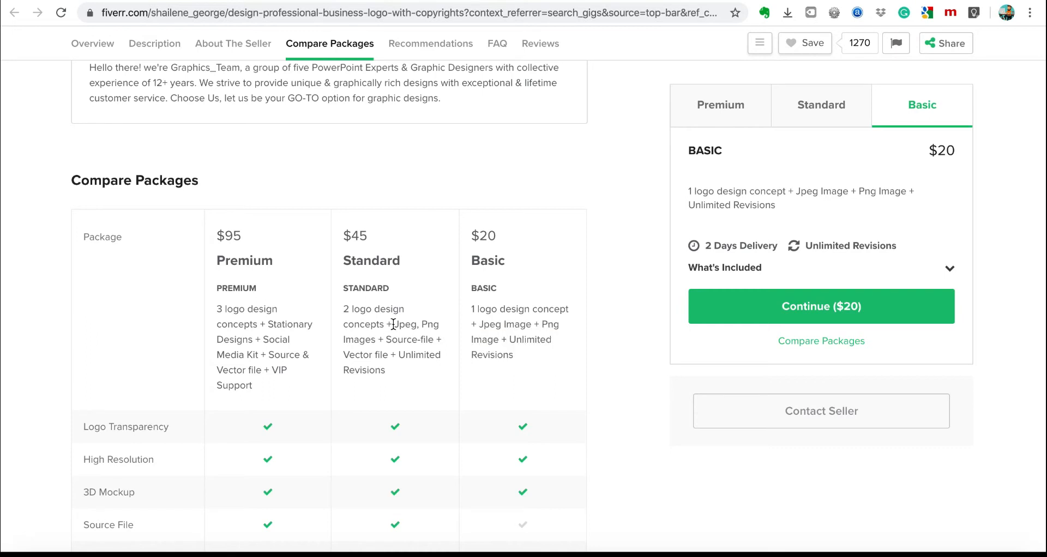
drag(403, 329, 441, 359)
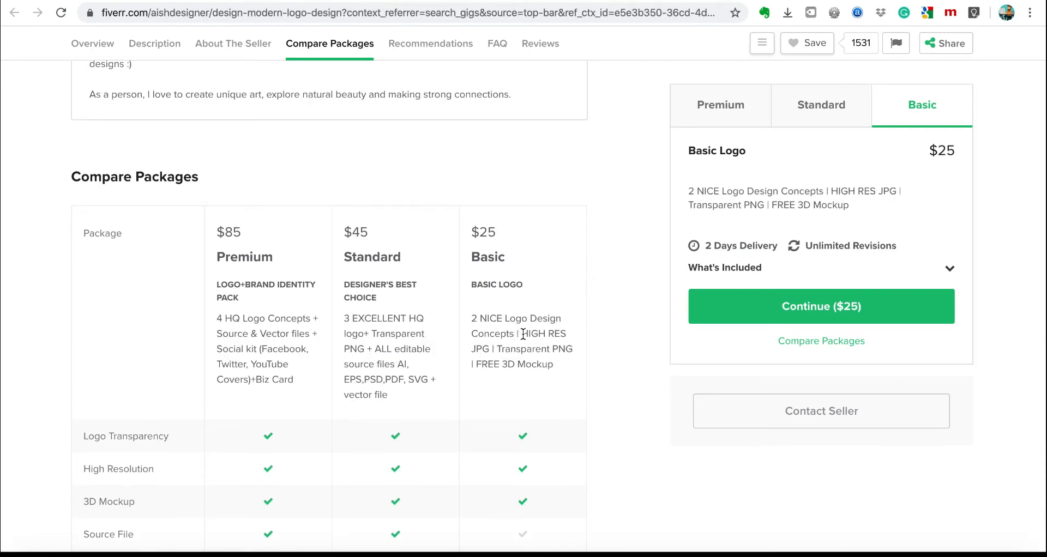
drag(527, 334, 693, 186)
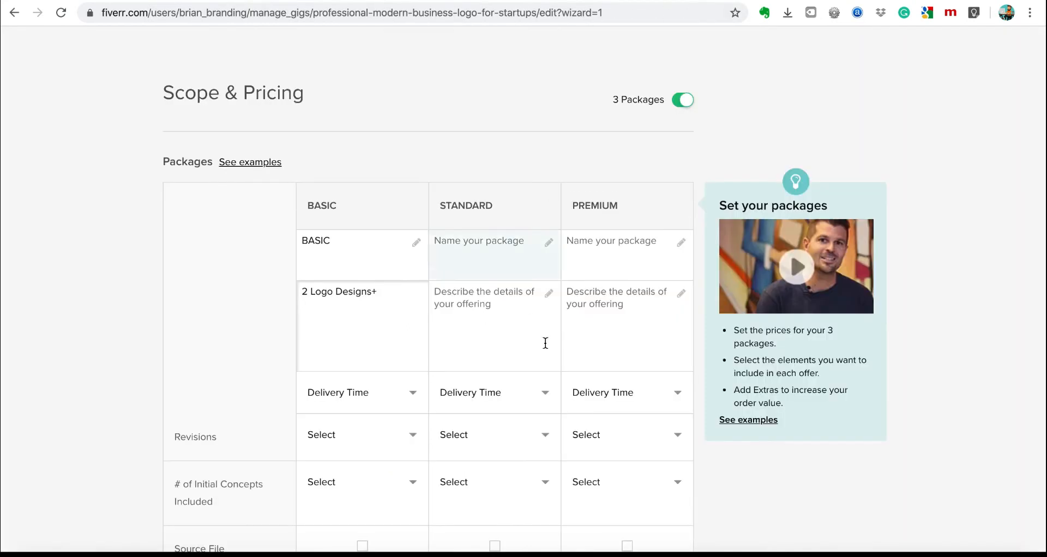
Write the Basic description '2 Logo Designs+HD png/Jpeg+SourceFile+Unlimited Revisions'.
click(322, 294)
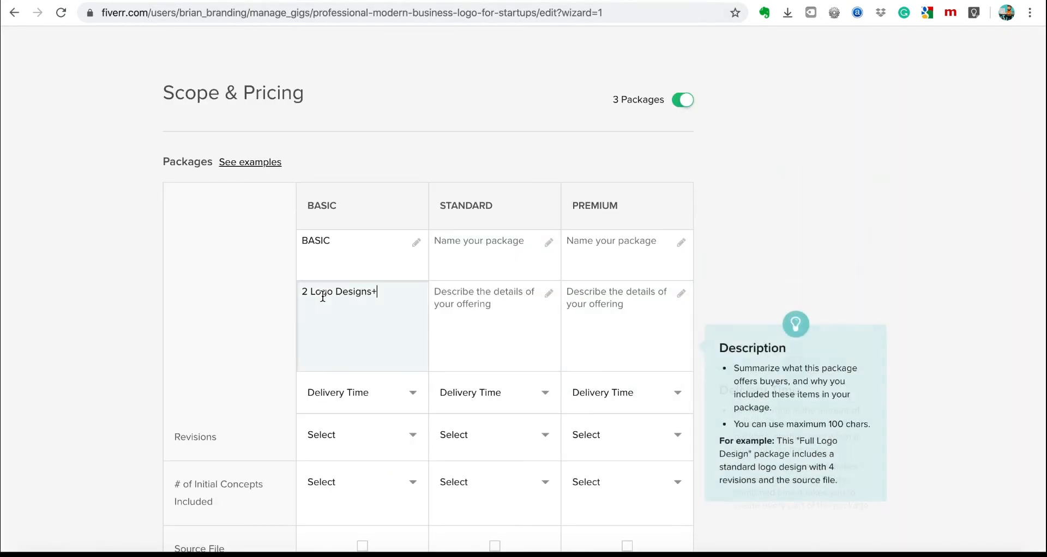
text(2 Logo Designs+HD png)
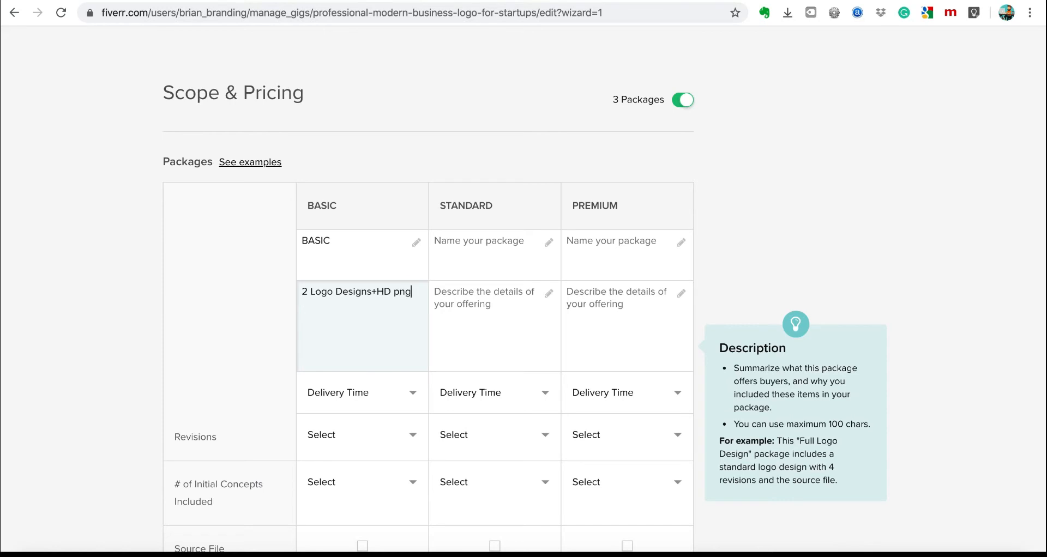
text(/Jpeg+SourceFile+Unlimited Revision)
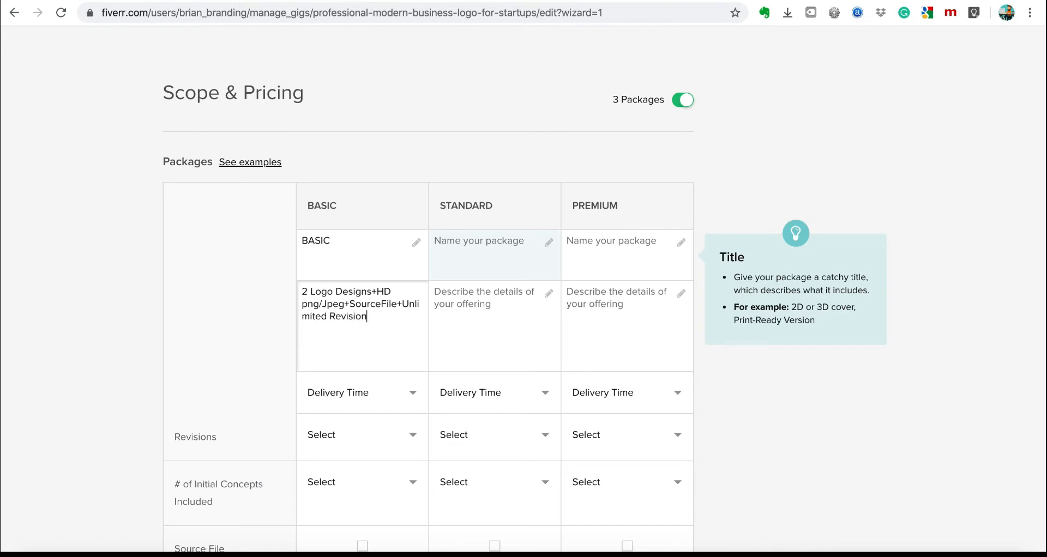
text(s)
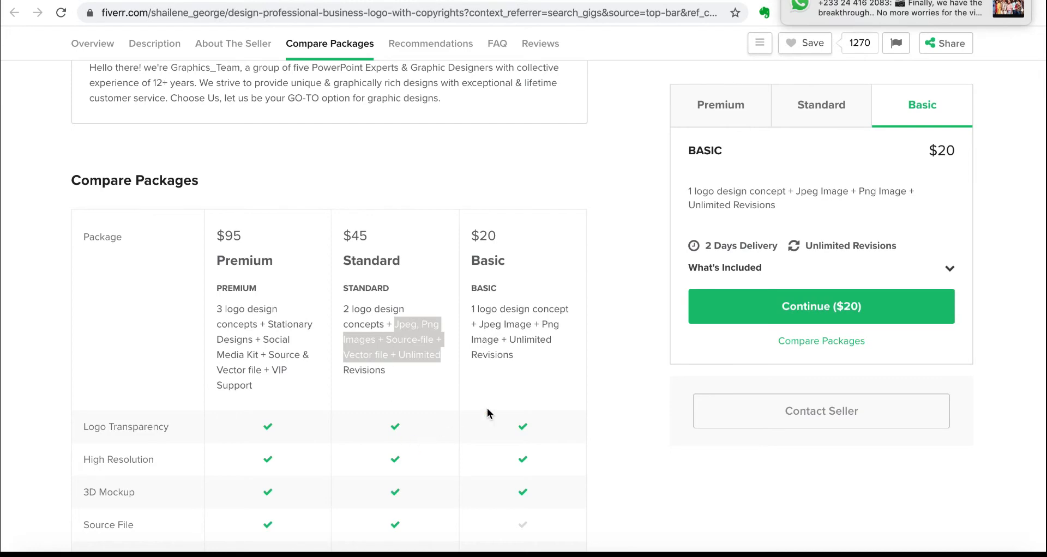
Give the Basic package 1 Day Delivery and Unlimited revisions.
scroll(487, 413, down, 15)
scroll(487, 412, up, 5)
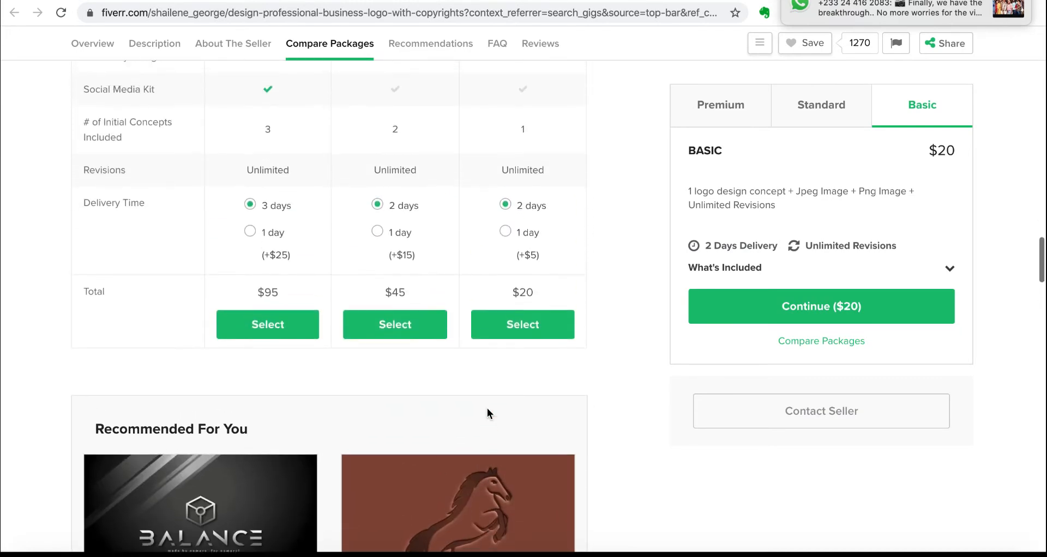
mouse_move(802, 3)
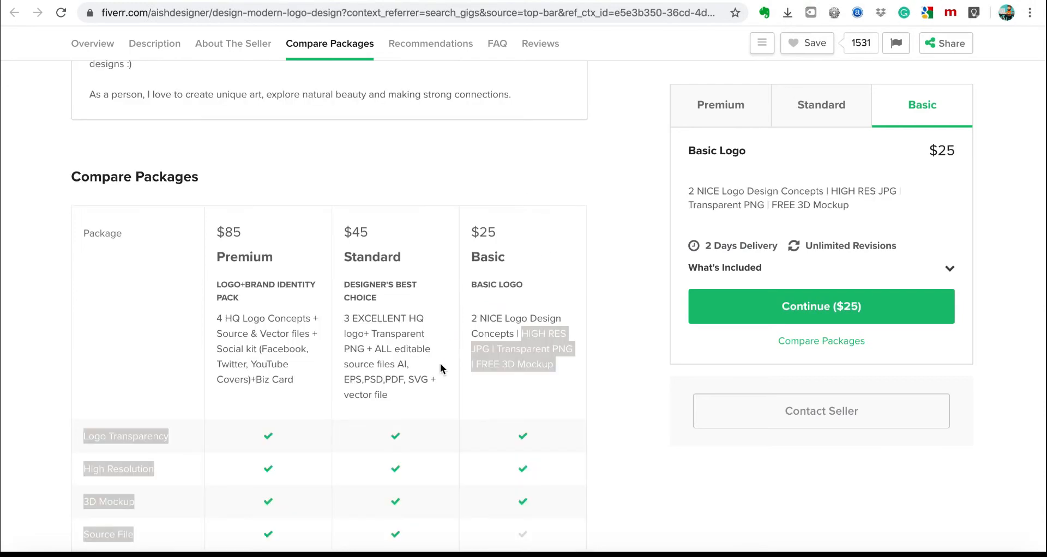
click(518, 402)
scroll(518, 401, down, 7)
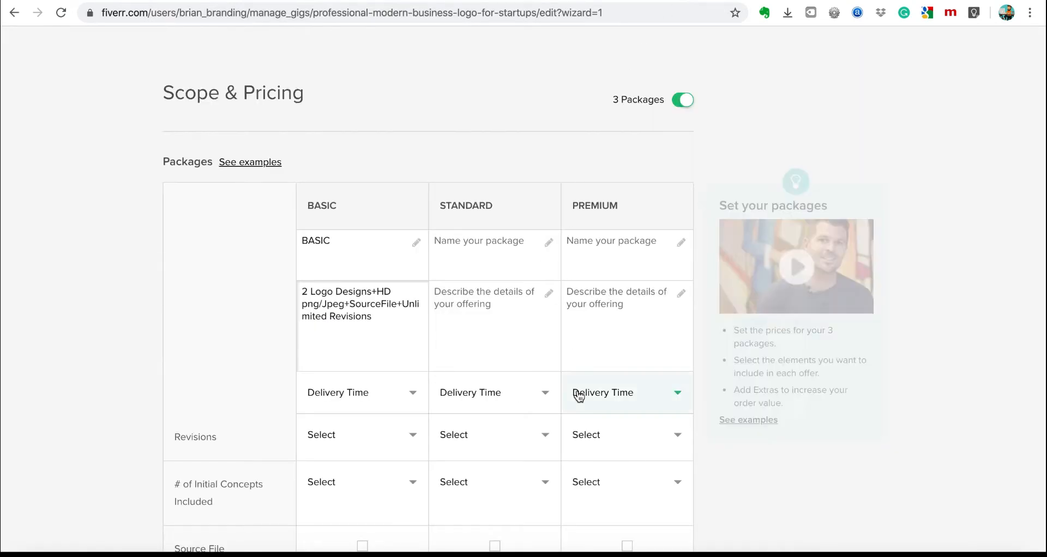
scroll(567, 392, down, 4)
click(377, 199)
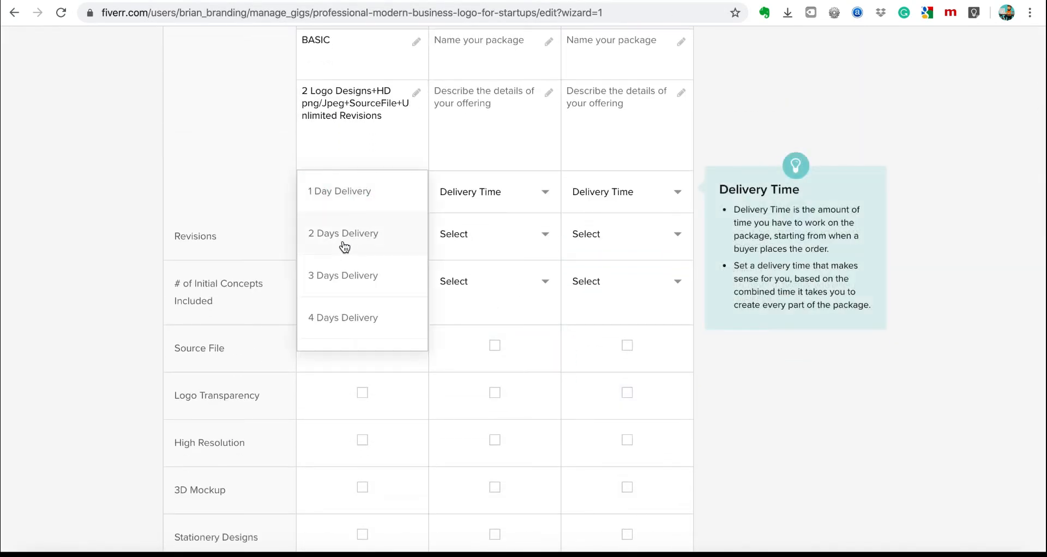
click(364, 192)
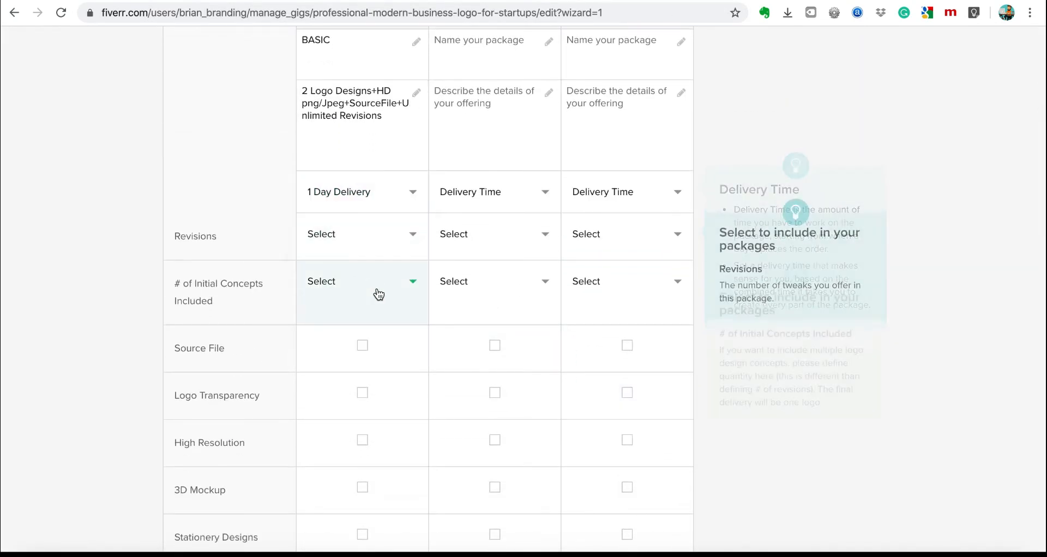
click(398, 245)
scroll(340, 381, down, 6)
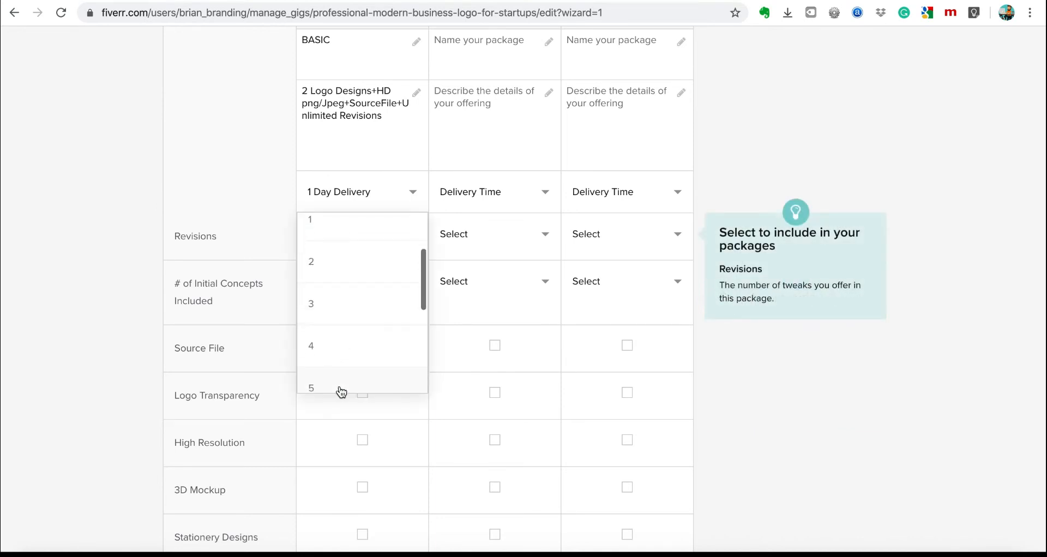
click(341, 389)
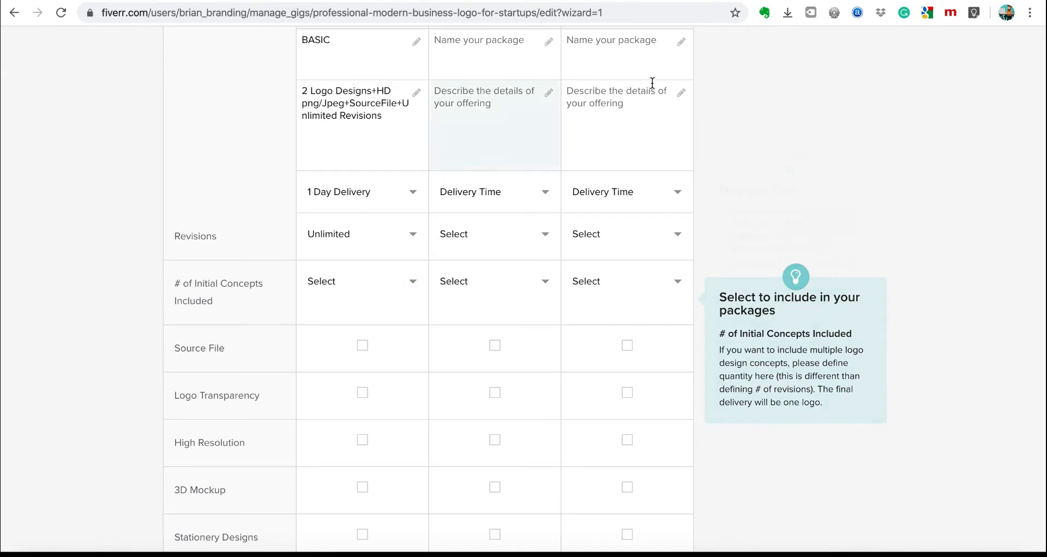
Review both competitor gigs' packages, then return to your own package editor.
click(837, 1)
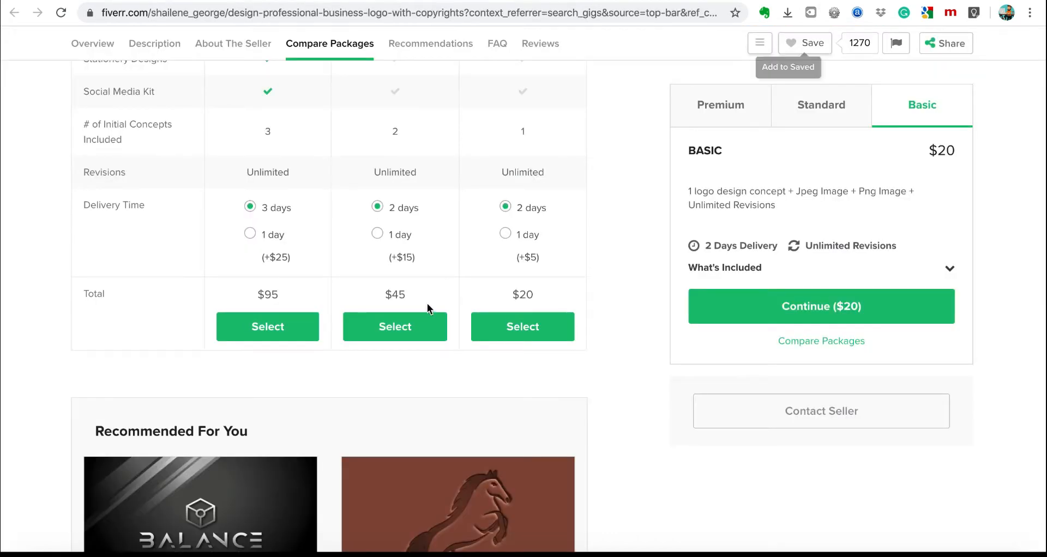
scroll(427, 308, up, 4)
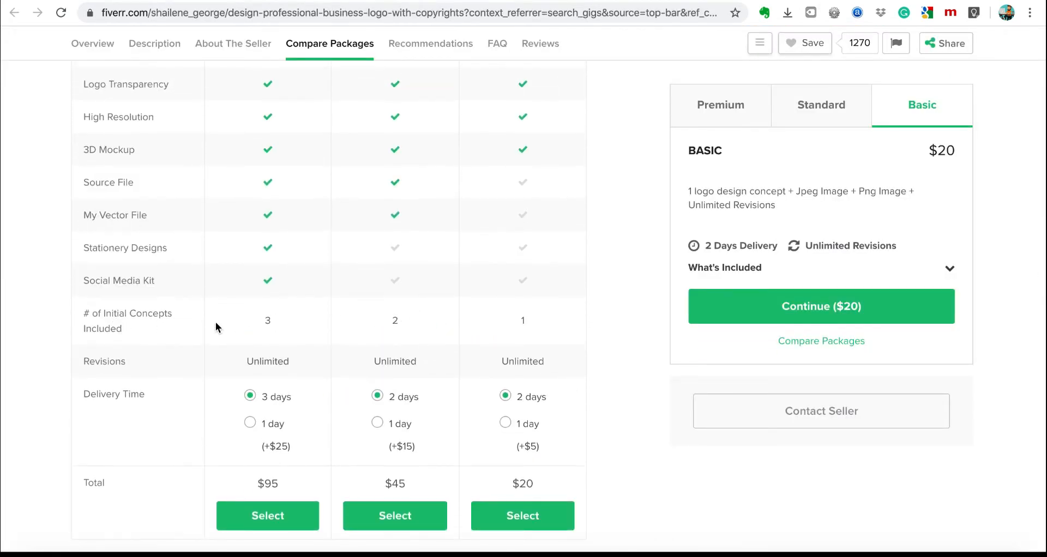
click(947, 3)
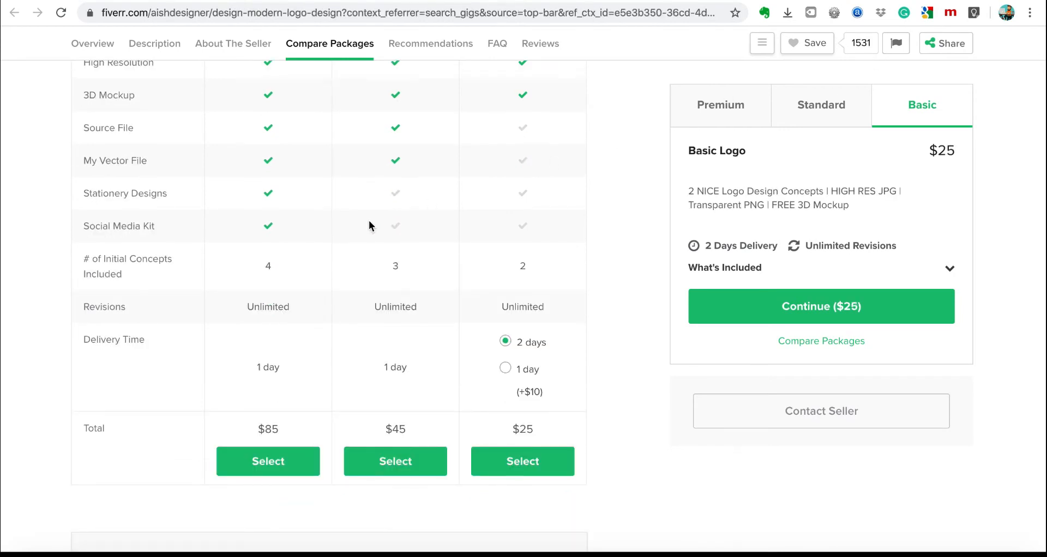
scroll(259, 270, up, 2)
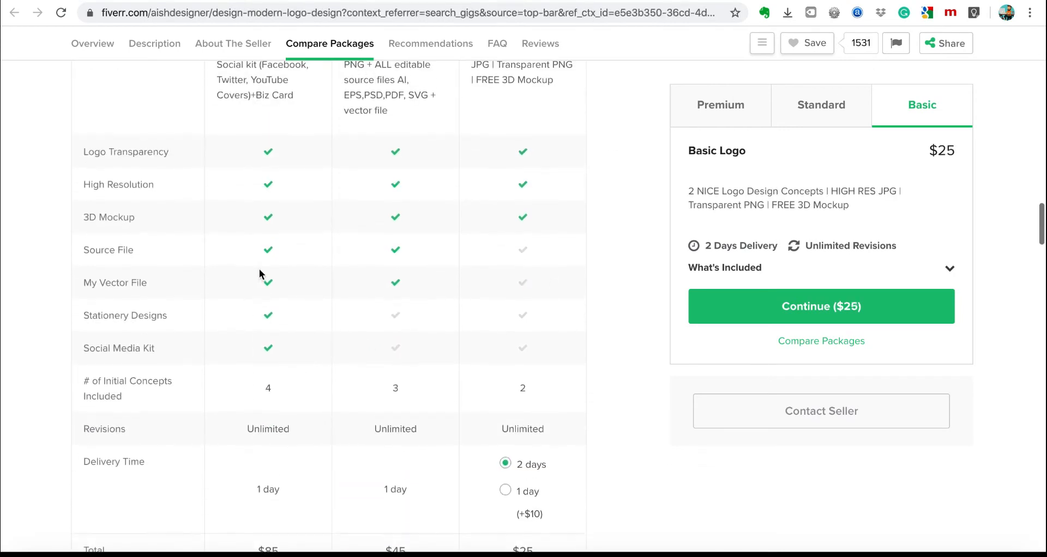
click(894, 4)
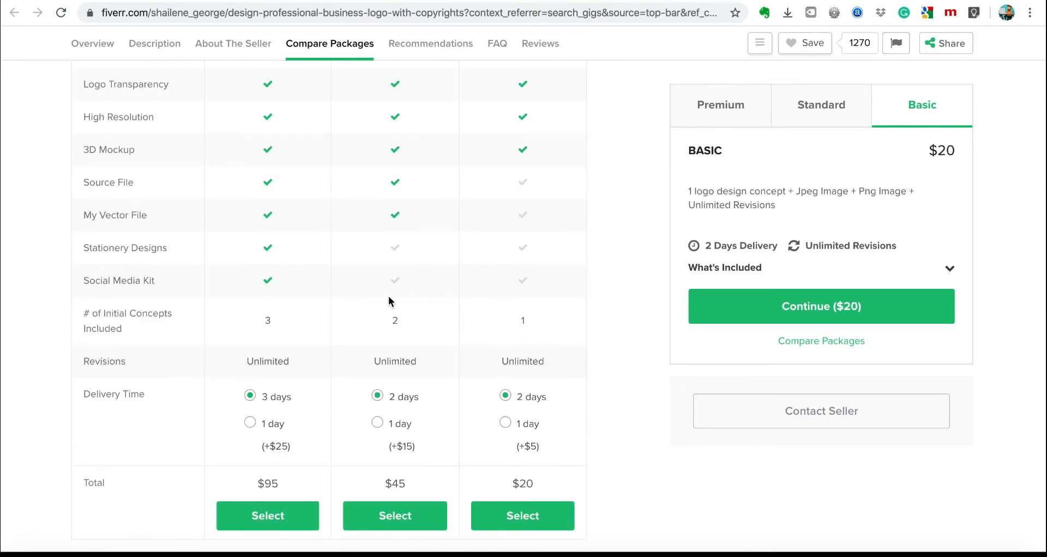
click(668, 3)
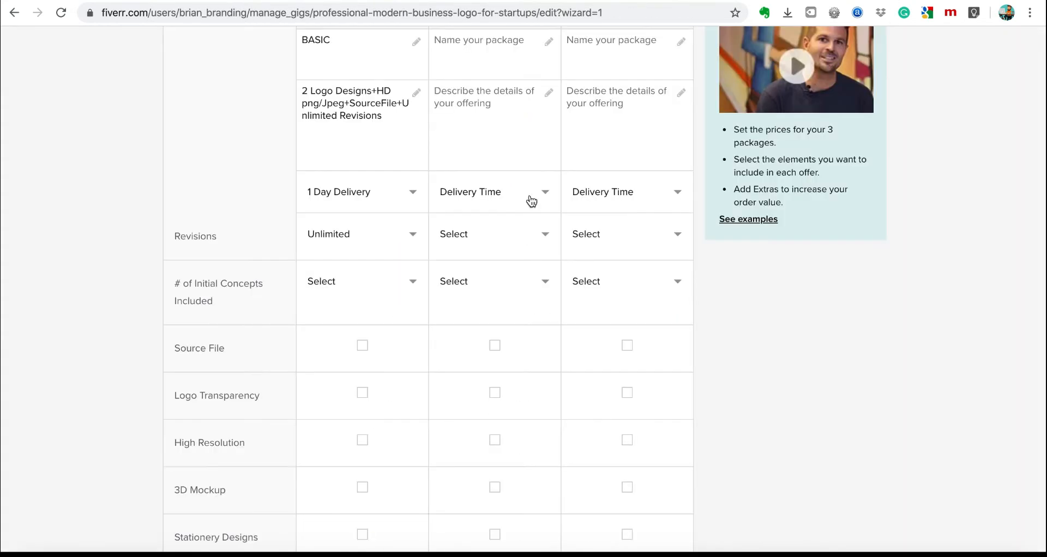
Set Basic to 2 initial concepts and include source file and high resolution.
scroll(608, 287, up, 2)
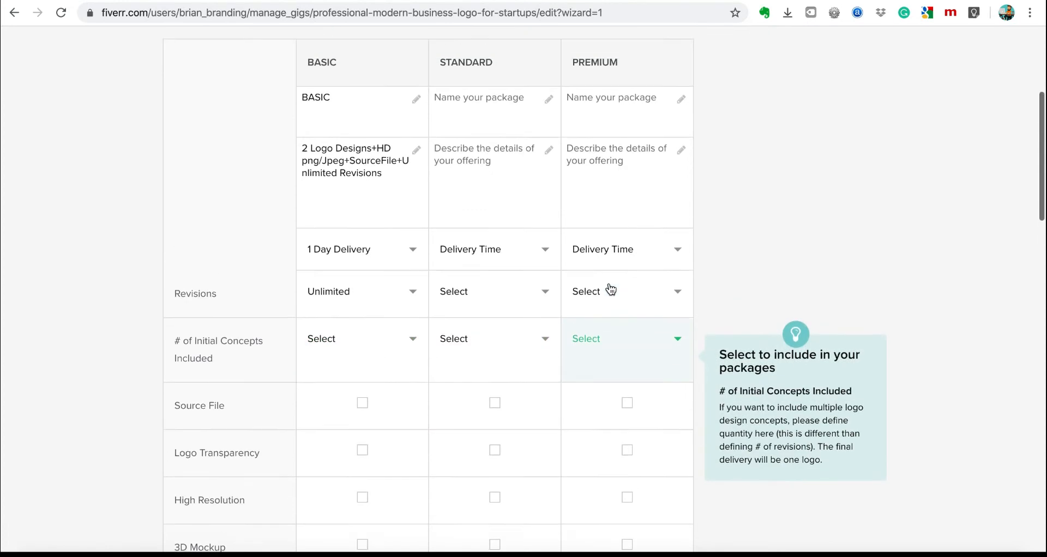
click(409, 355)
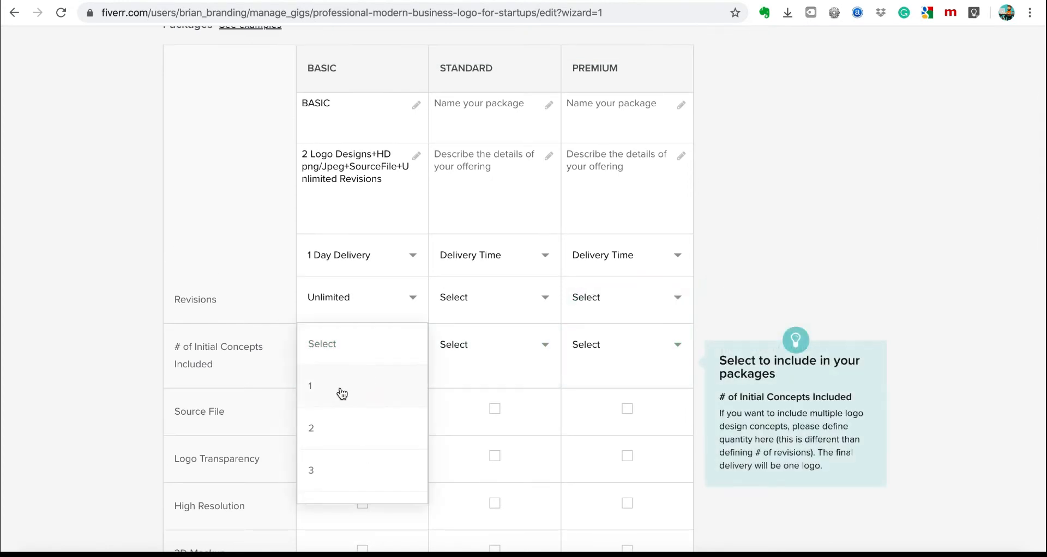
click(325, 430)
scroll(326, 432, down, 3)
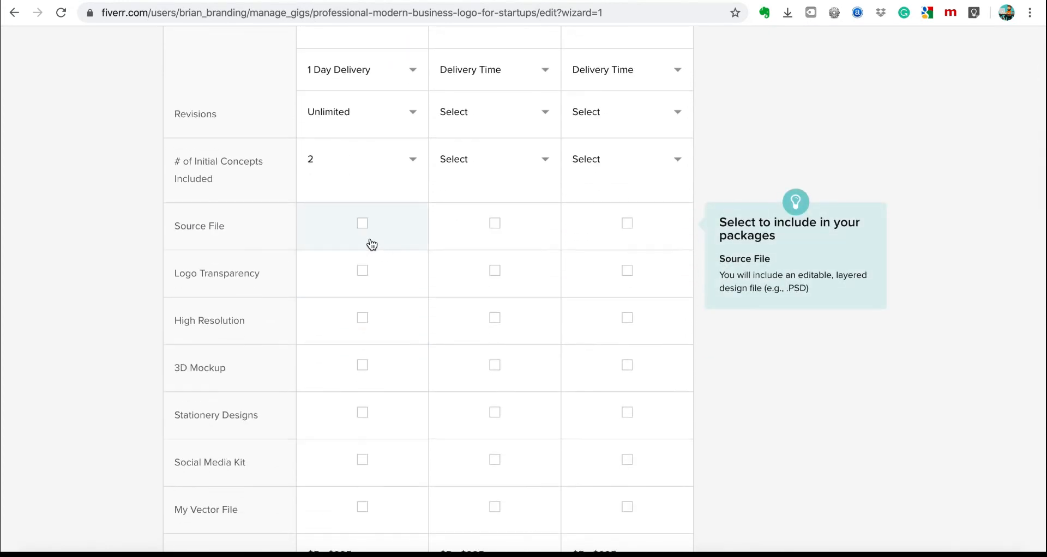
click(364, 229)
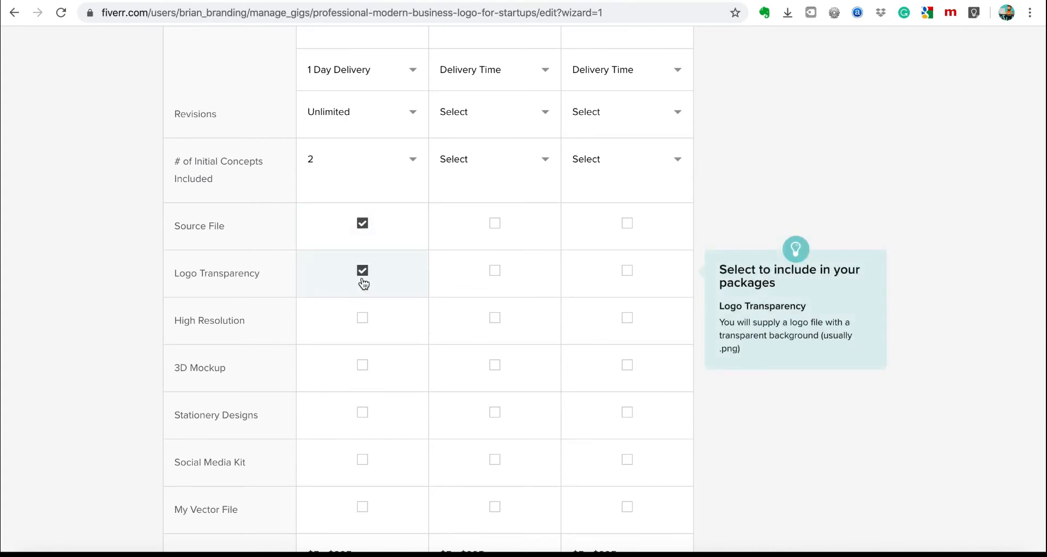
click(362, 321)
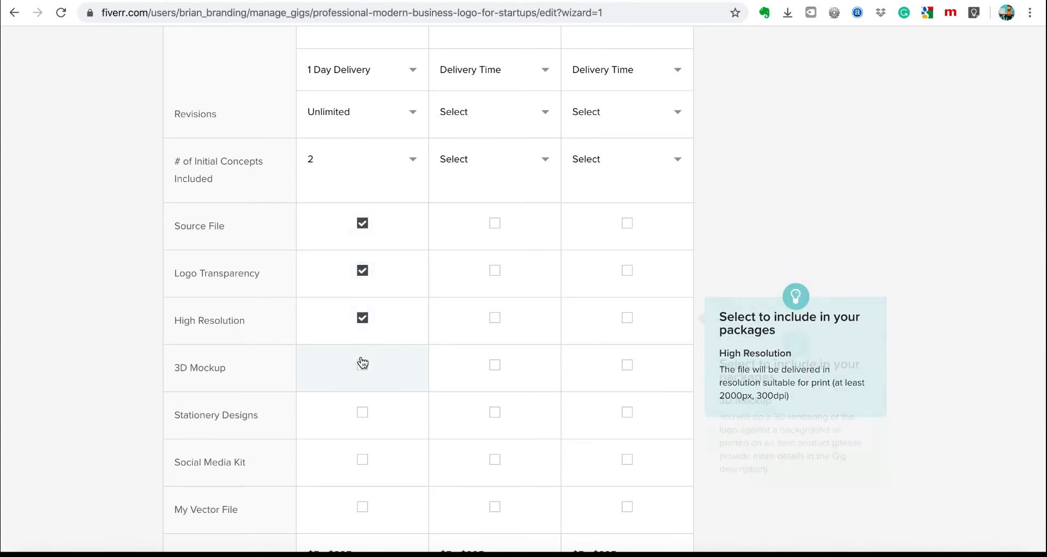
scroll(372, 386, down, 2)
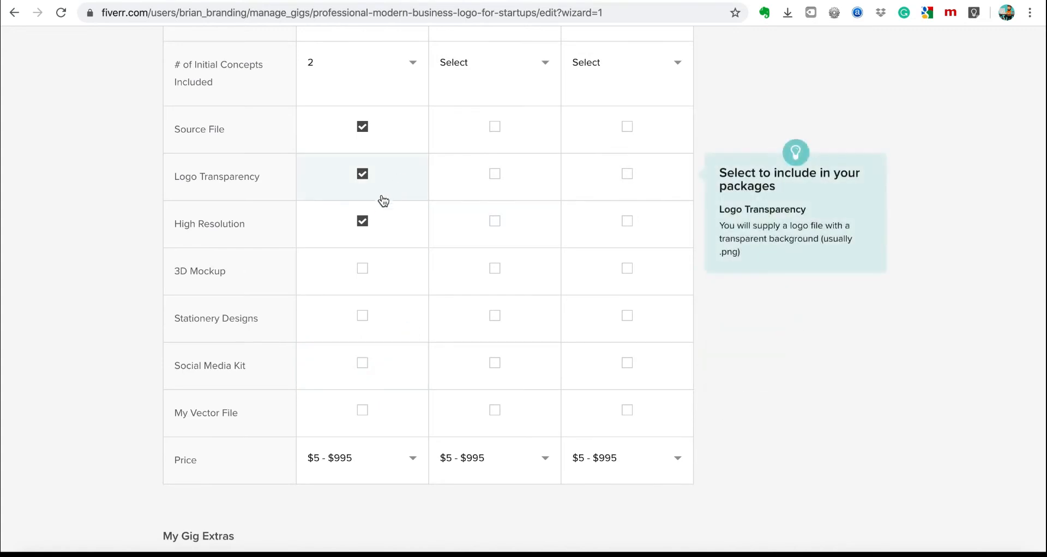
Check other sellers' package comparisons, then return to the gig's packages.
click(816, 0)
click(875, 0)
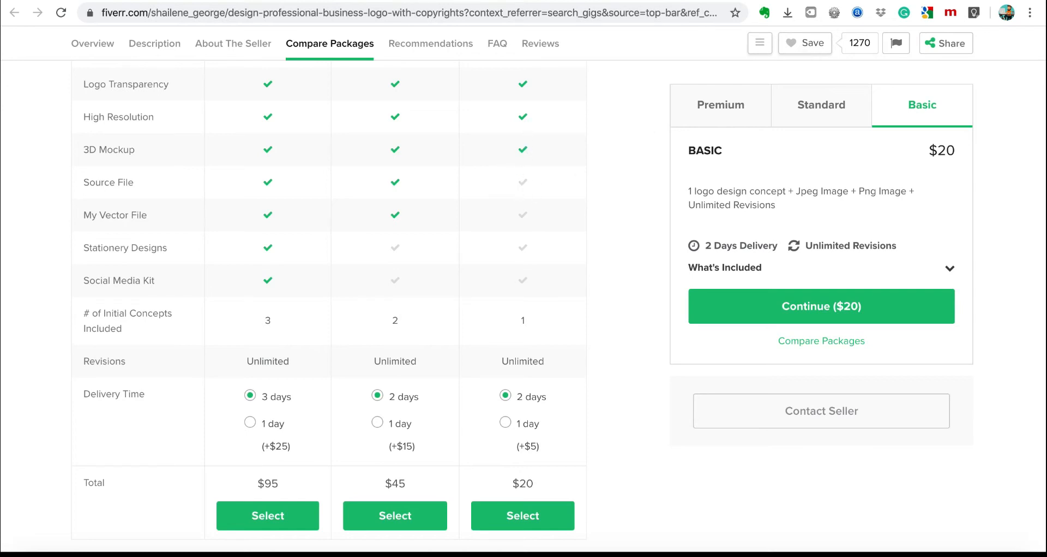
click(802, 0)
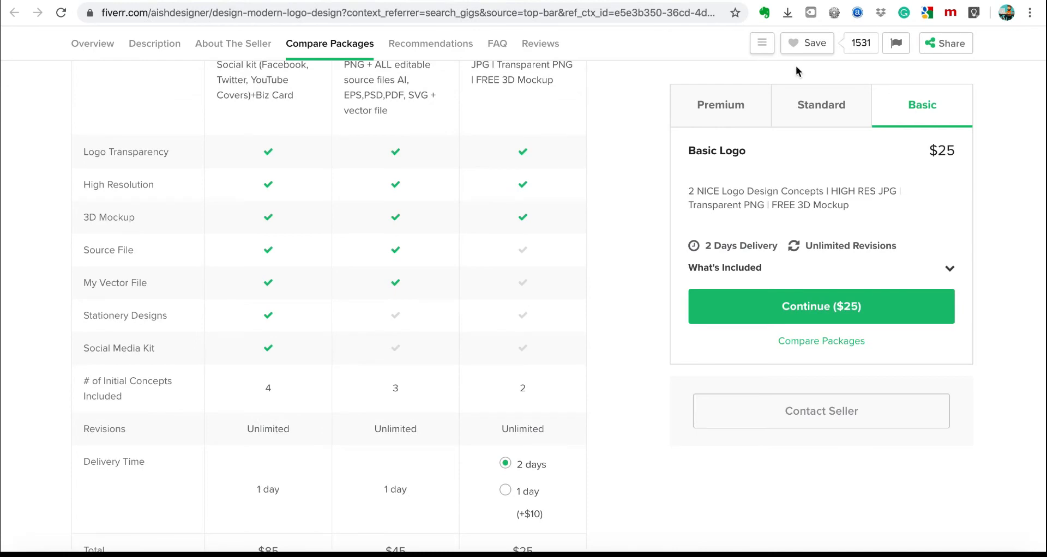
click(792, 0)
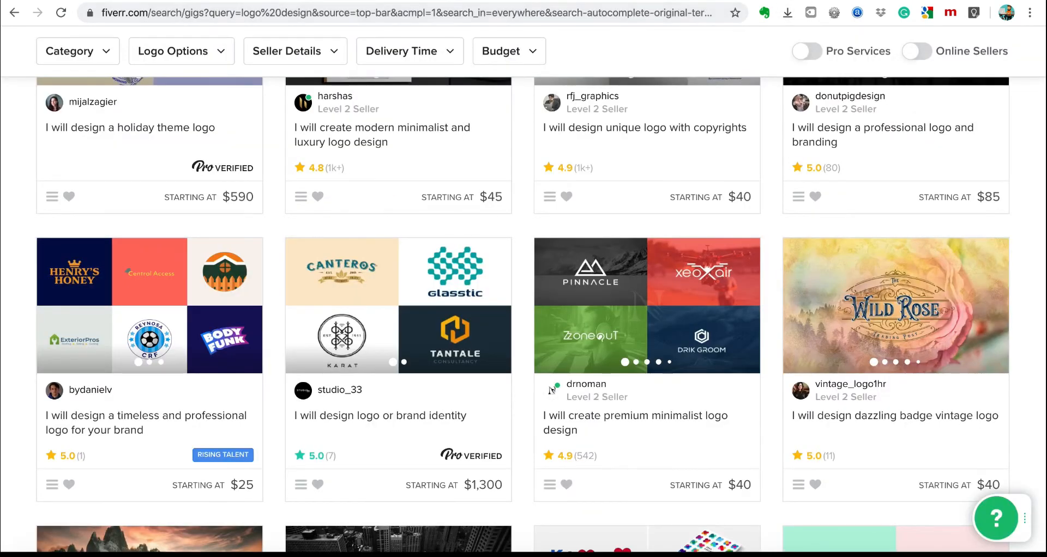
click(763, 0)
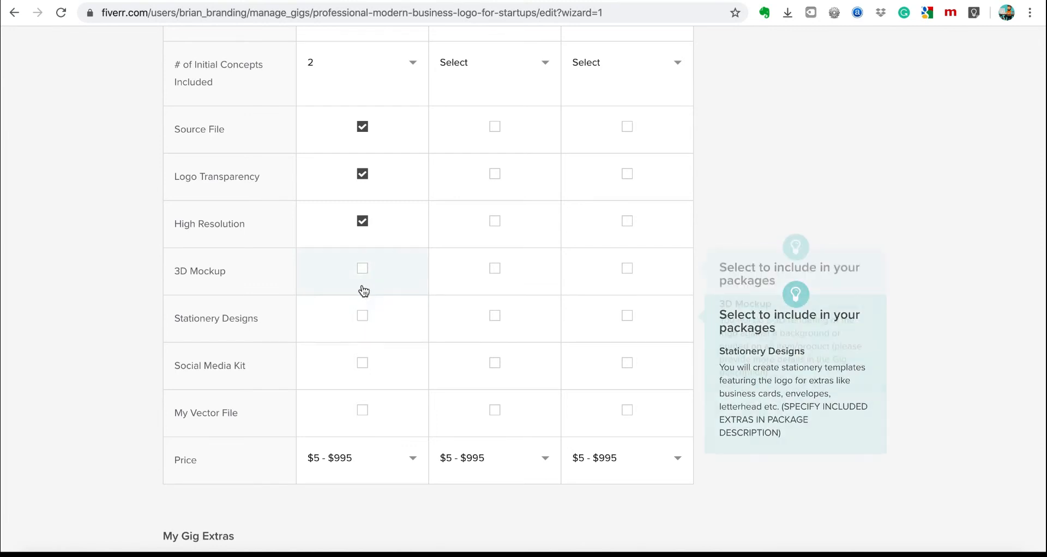
Add Stationery Designs and My Vector File to Basic and price it at $5.
click(363, 317)
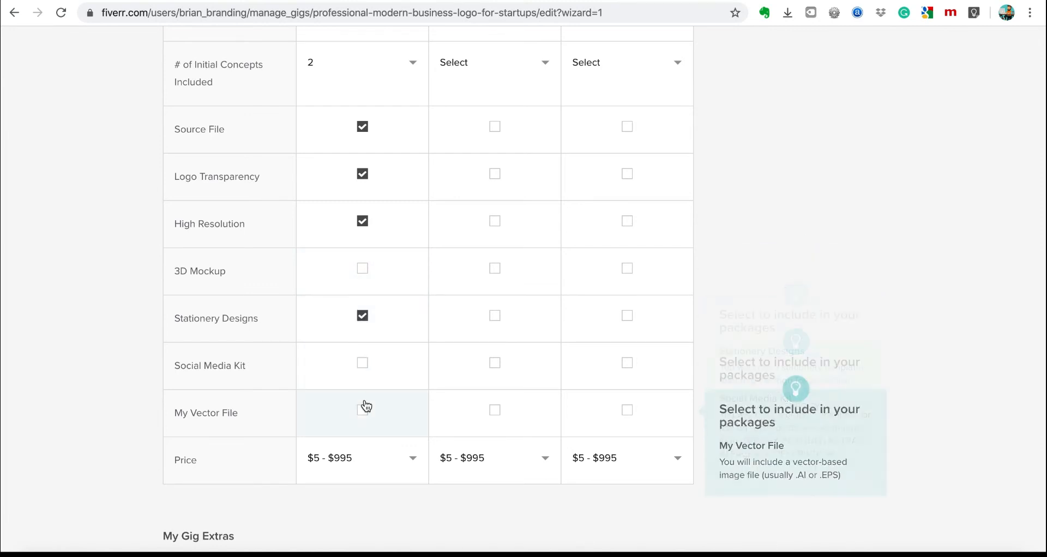
click(362, 410)
scroll(423, 423, down, 2)
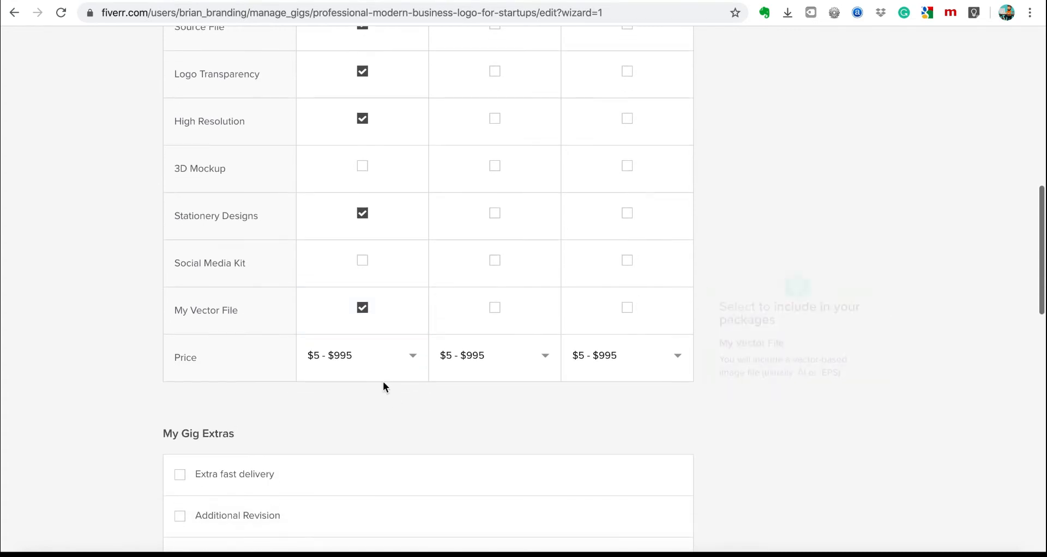
click(367, 369)
click(326, 366)
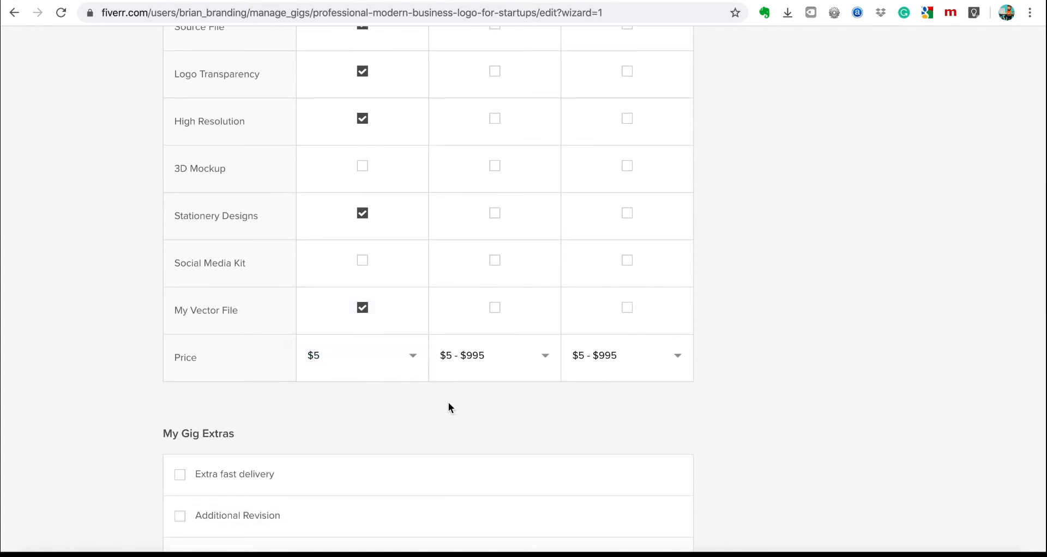
scroll(448, 406, down, 6)
scroll(448, 406, up, 6)
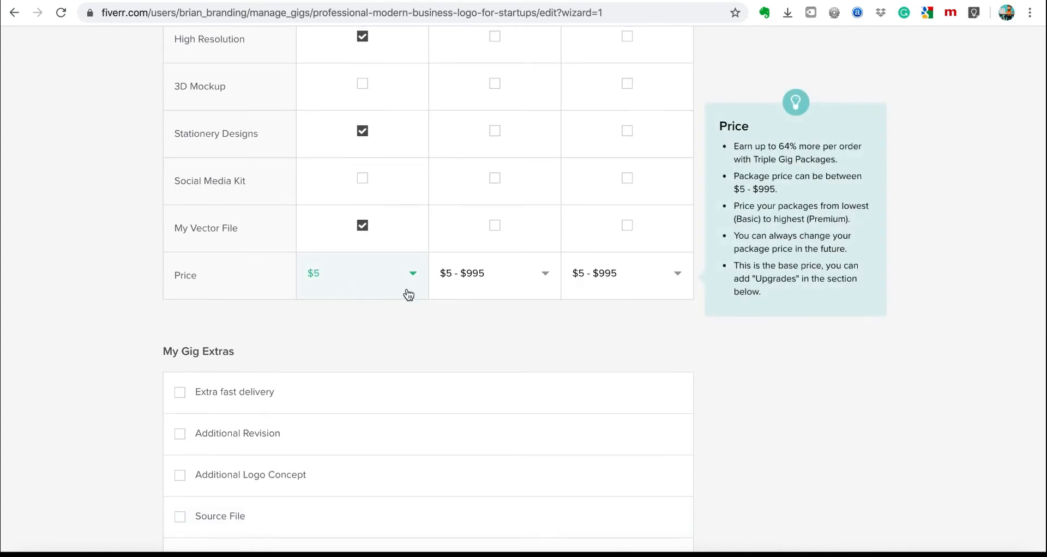
scroll(409, 295, up, 4)
scroll(408, 295, up, 4)
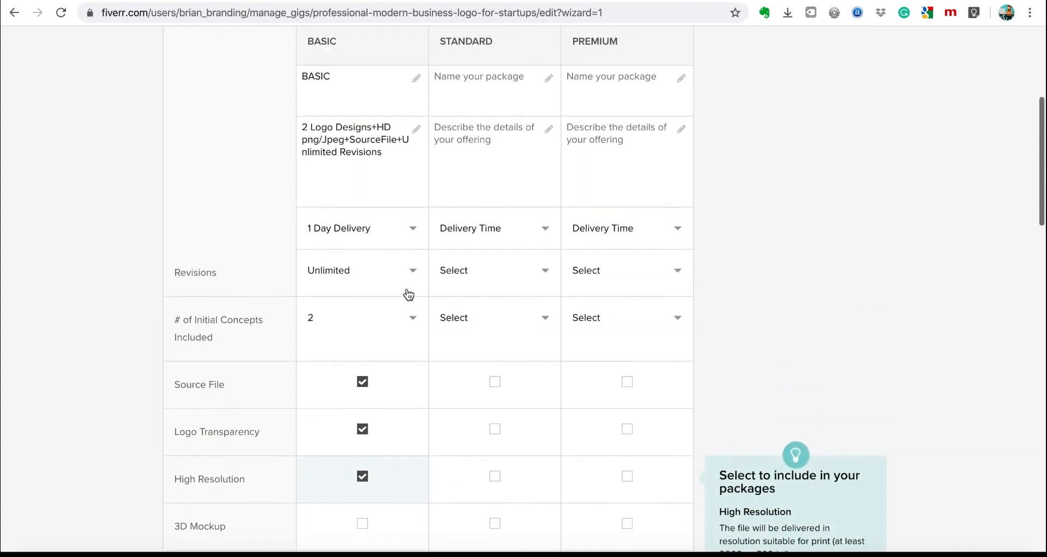
scroll(409, 294, down, 3)
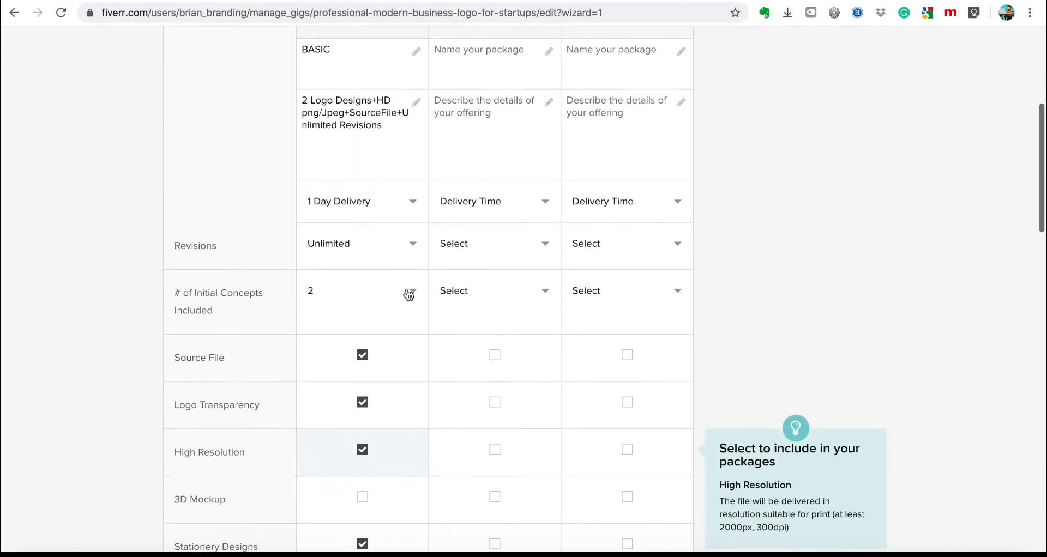
scroll(409, 295, down, 4)
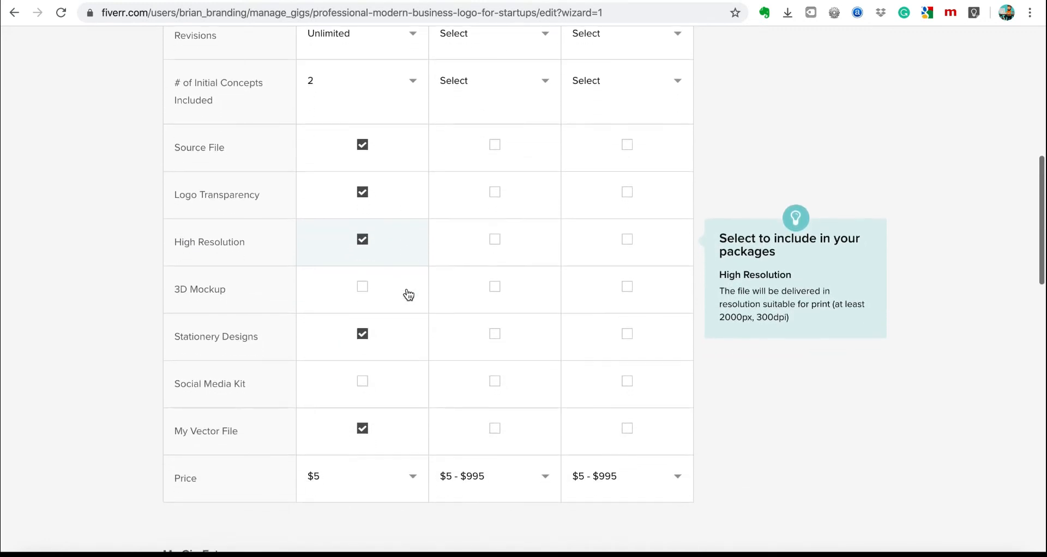
scroll(409, 295, down, 7)
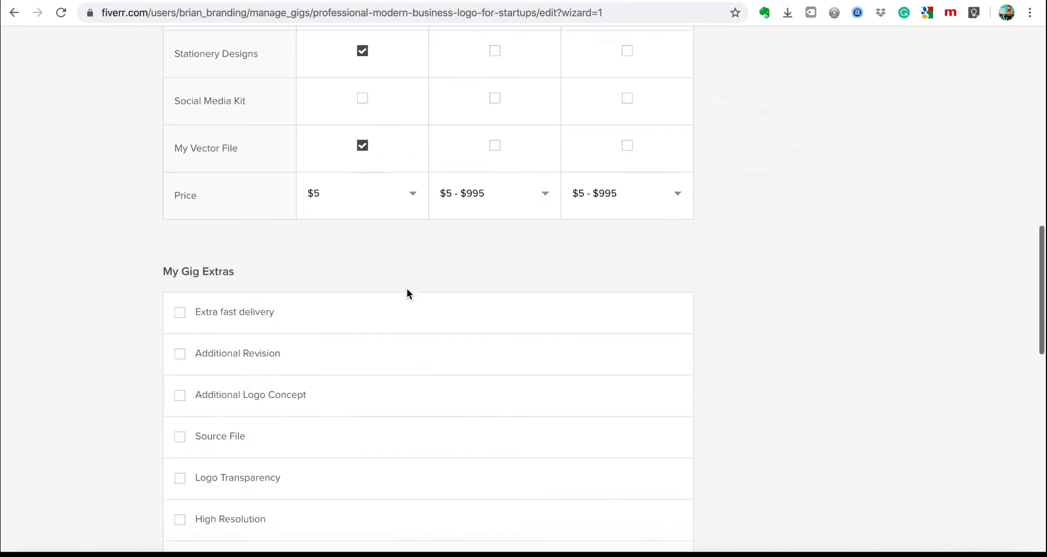
scroll(408, 294, down, 1)
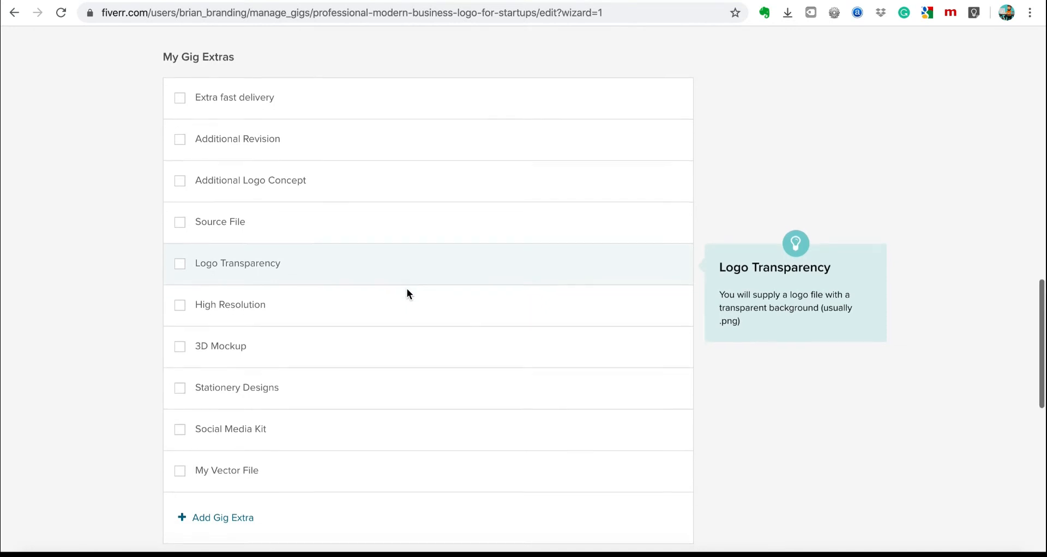
scroll(407, 295, down, 6)
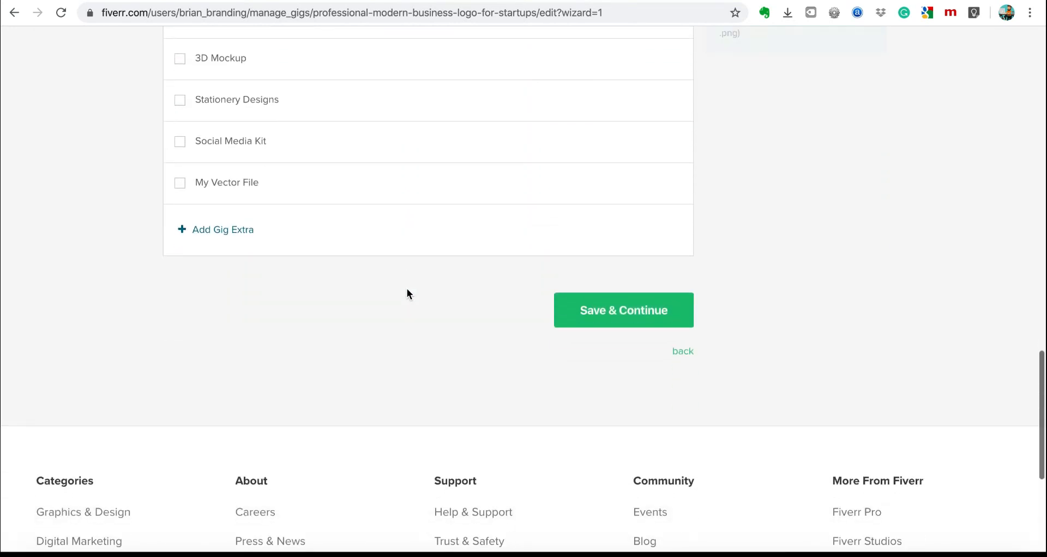
scroll(407, 294, up, 11)
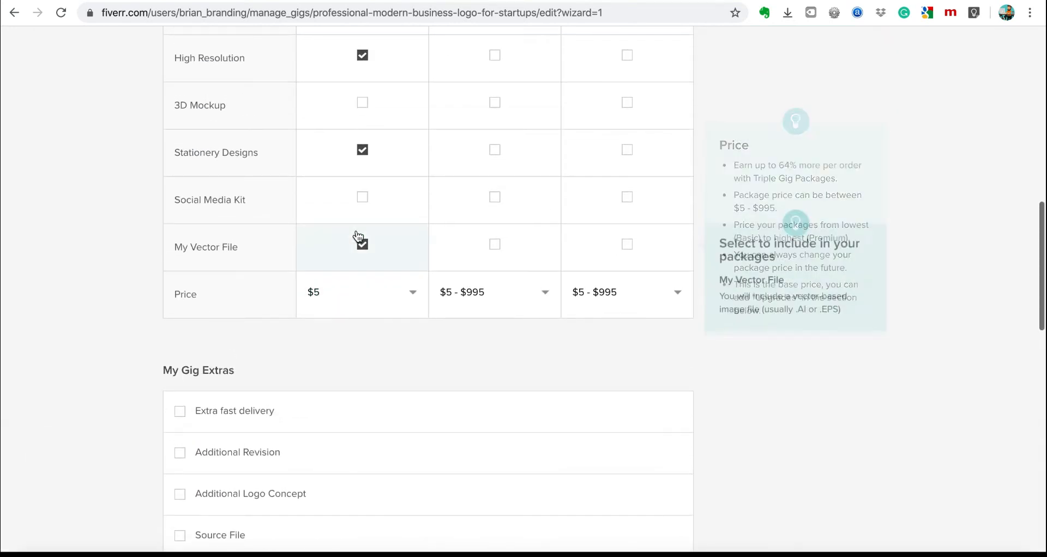
scroll(380, 173, up, 3)
scroll(381, 174, up, 4)
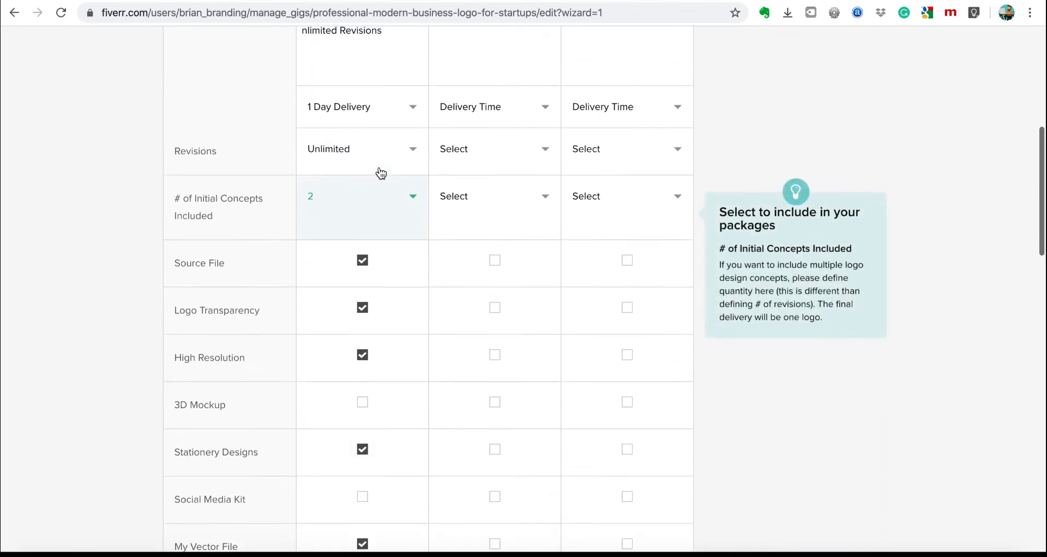
scroll(380, 173, up, 1)
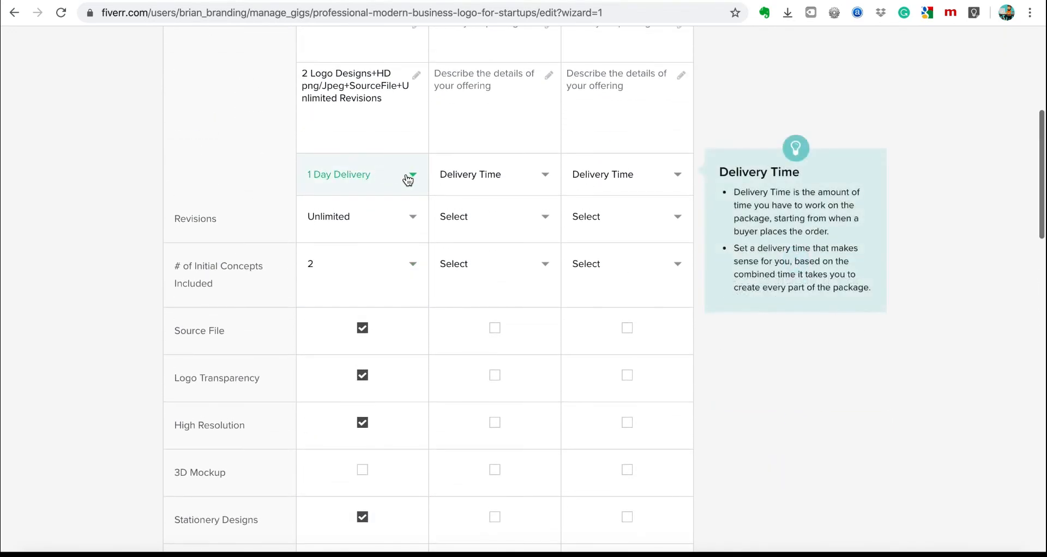
scroll(404, 338, down, 10)
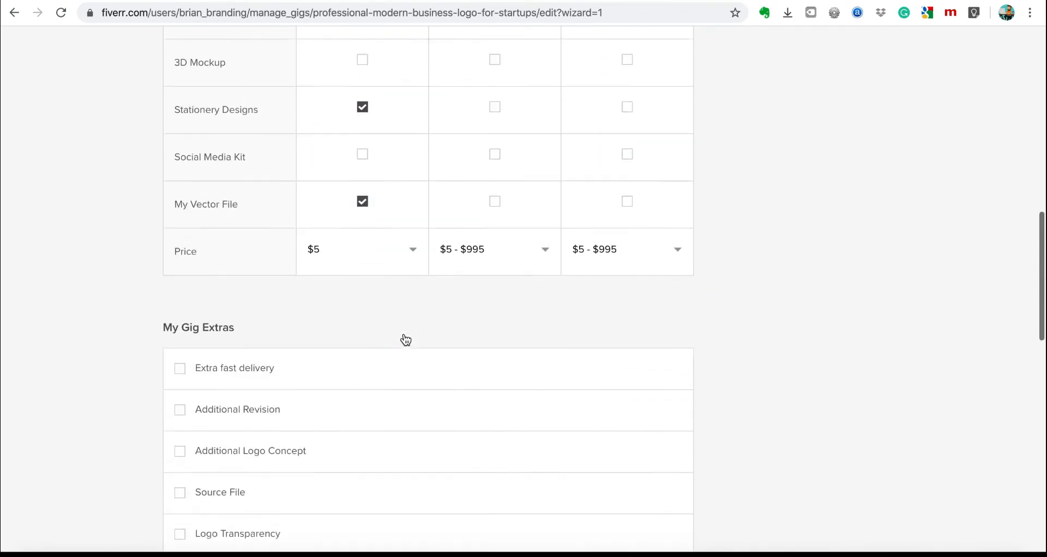
scroll(407, 339, up, 9)
scroll(404, 339, up, 3)
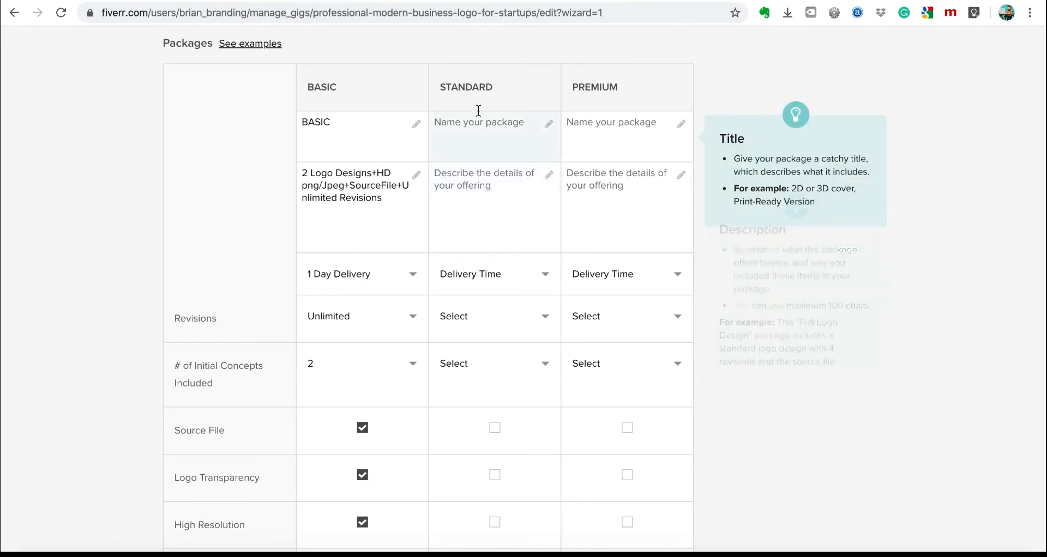
Start naming the STANDARD and PREMIUM packages ('St', 'P').
click(478, 137)
text(St)
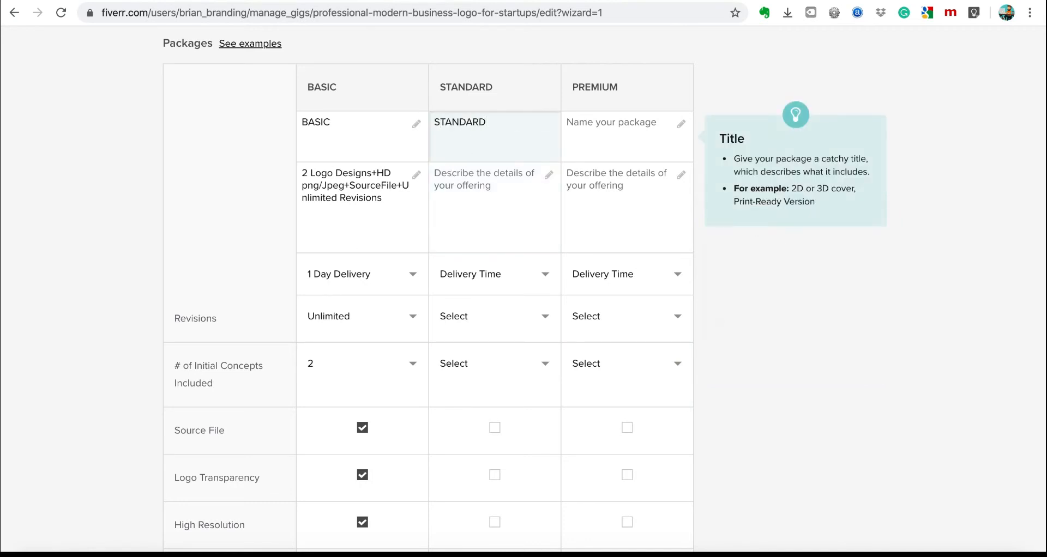
click(589, 131)
text(PREMIUM)
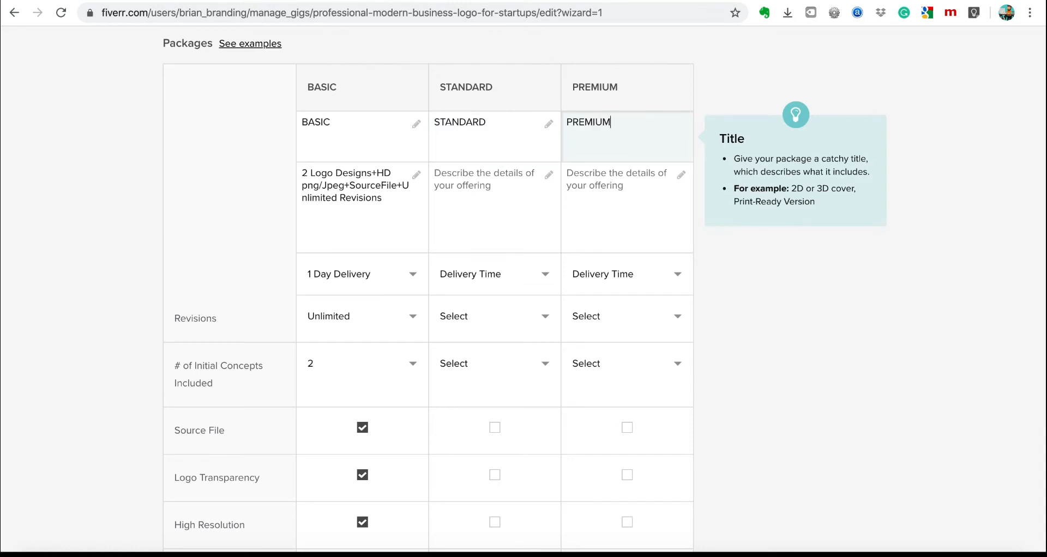
Copy the BASIC description into STANDARD, changing it to 4 Logo Designs.
click(416, 180)
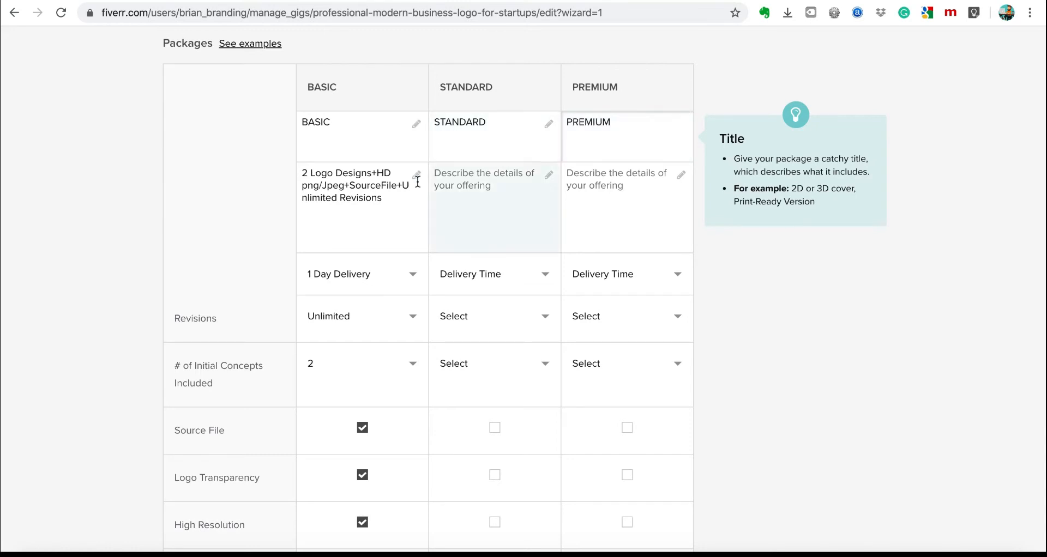
drag(386, 203, 299, 169)
key(ctrl+c)
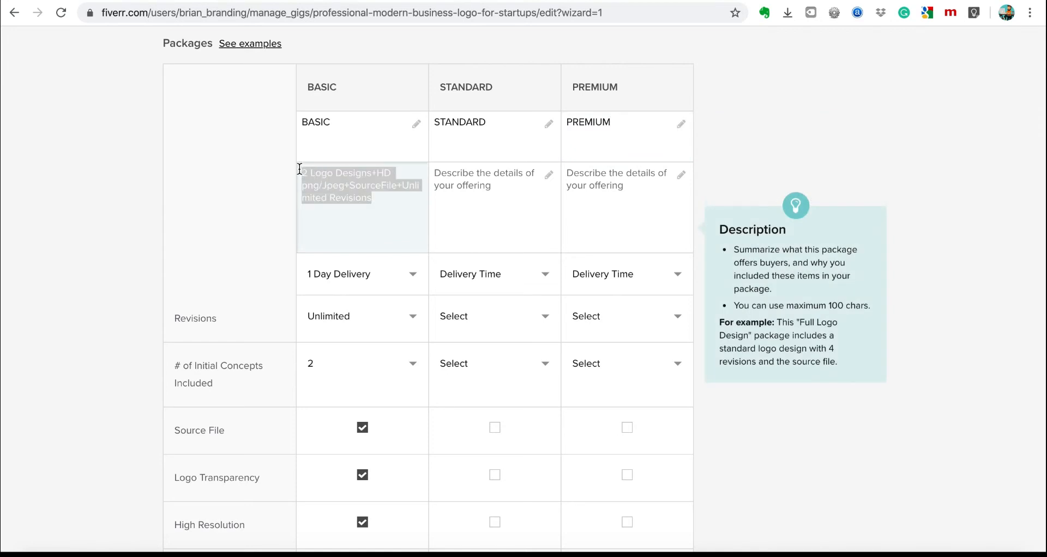
click(481, 195)
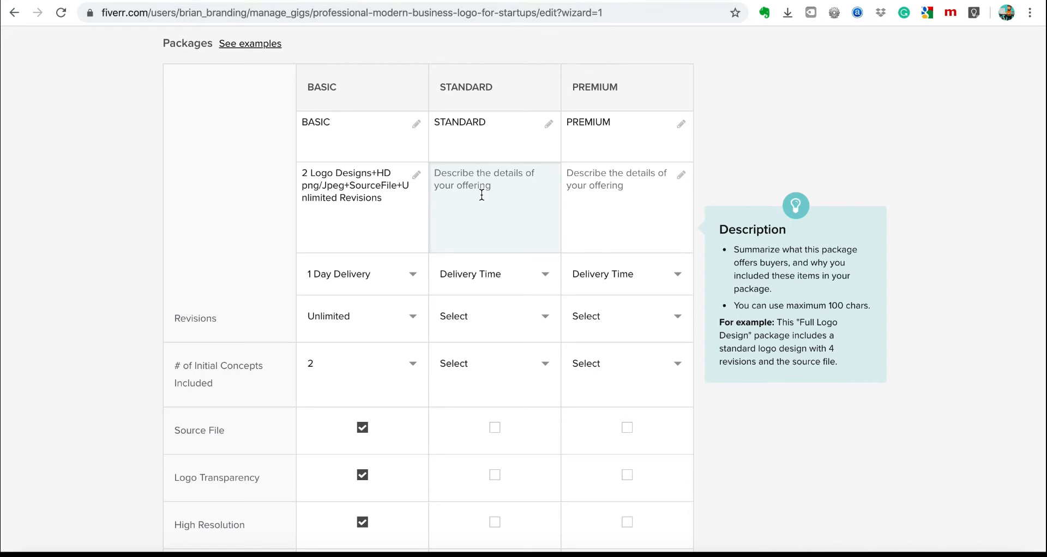
key(ctrl+v)
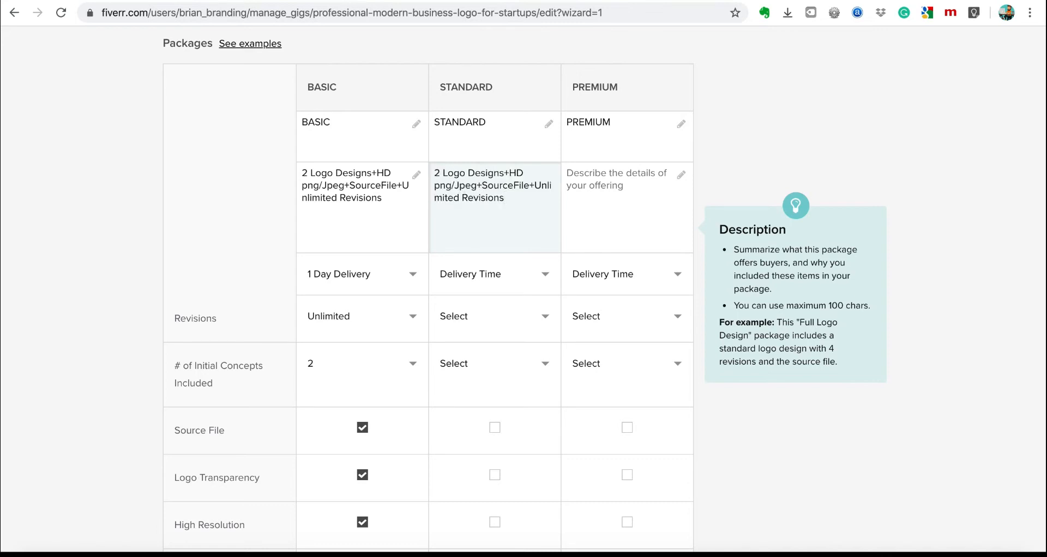
key(BackSpace)
text(4)
Give STANDARD 1 Day Delivery and Unlimited revisions.
click(479, 283)
click(487, 286)
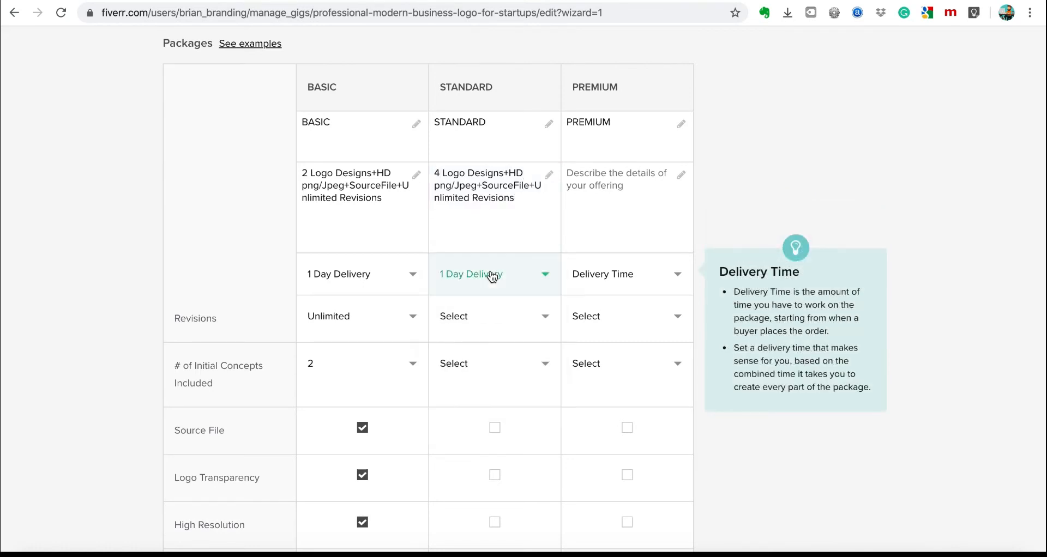
click(485, 326)
scroll(488, 444, down, 5)
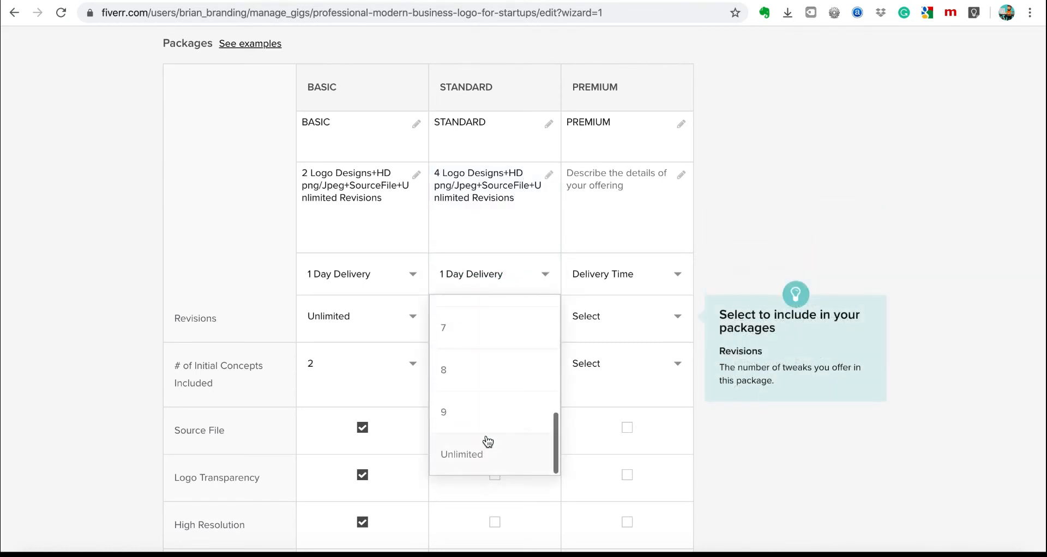
click(474, 453)
Include Source File, Logo Transparency, High Resolution, 3D Mockup, Stationery Designs and Social Media Kit in STANDARD.
click(490, 444)
click(494, 474)
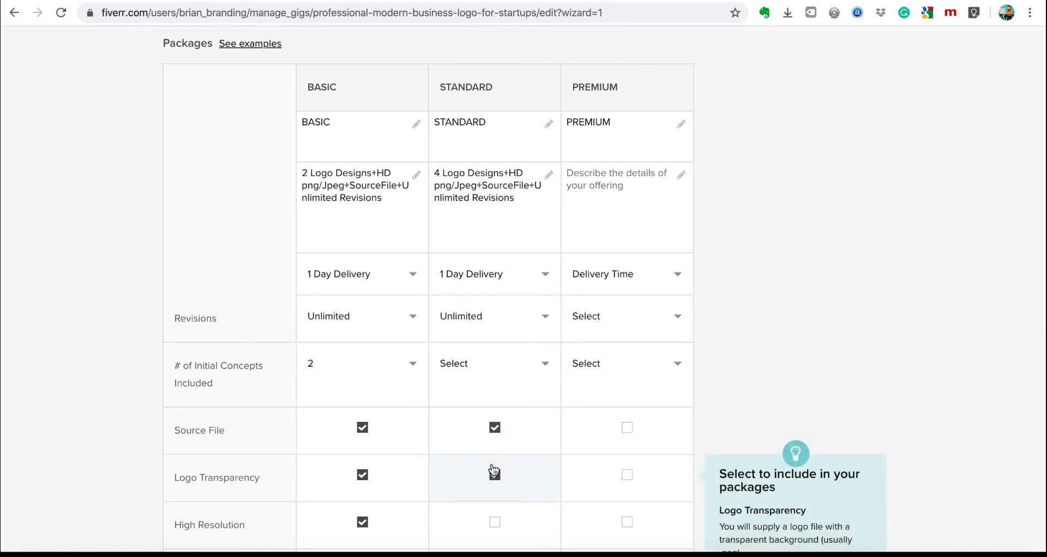
scroll(513, 500, down, 2)
scroll(512, 500, down, 2)
click(494, 315)
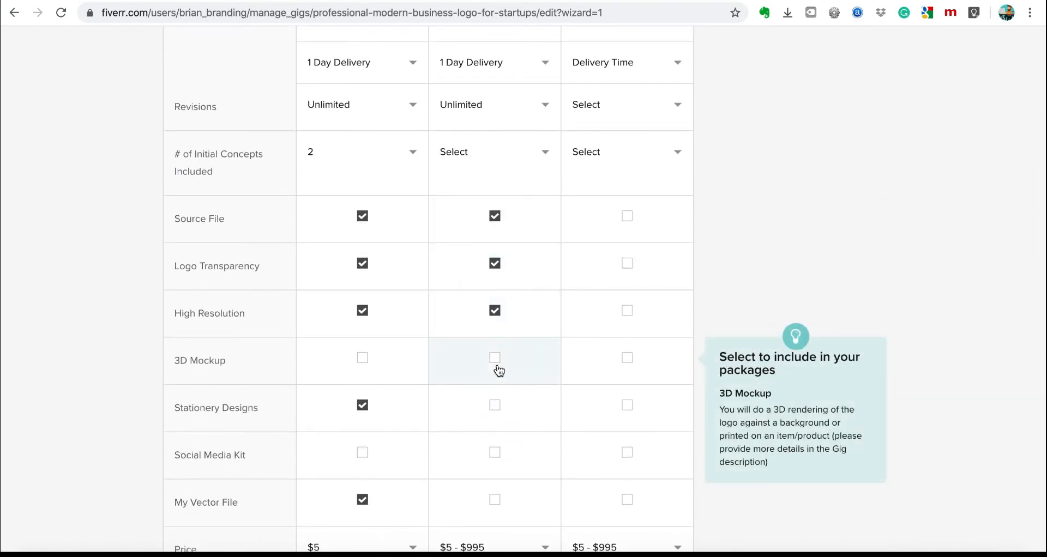
click(496, 362)
click(497, 410)
click(495, 473)
Set the STANDARD price to $10.
scroll(496, 473, down, 2)
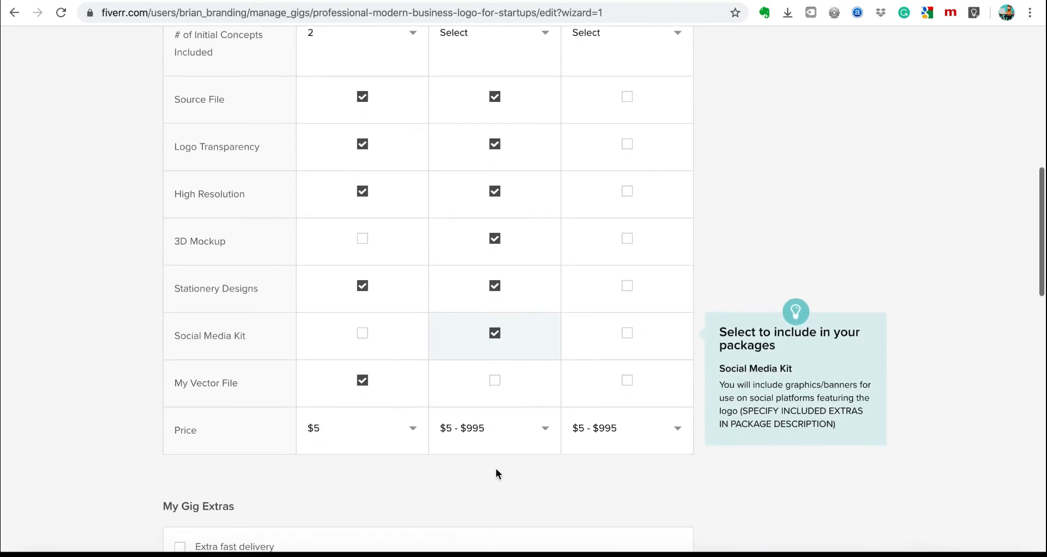
click(483, 438)
click(441, 473)
scroll(633, 387, up, 7)
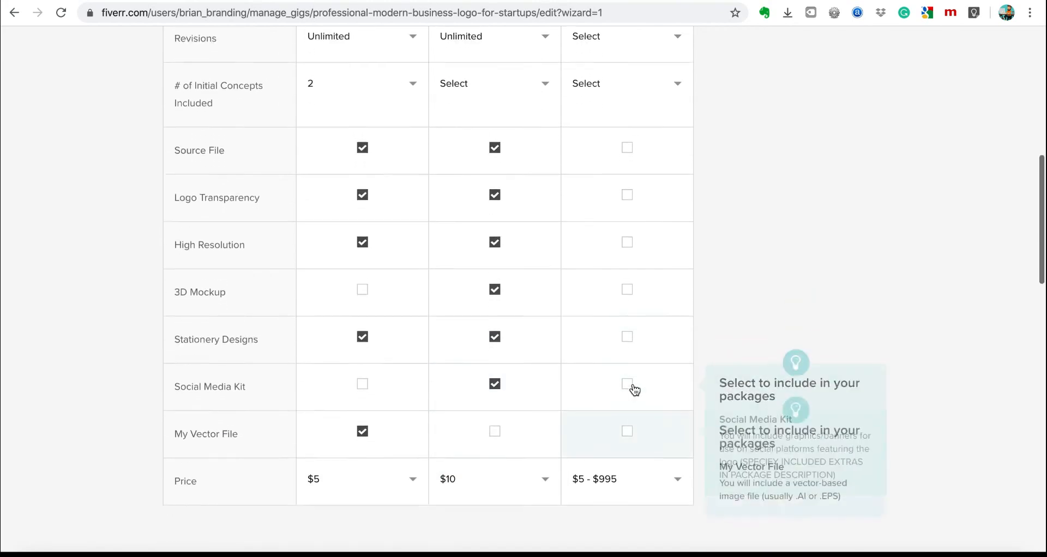
click(609, 249)
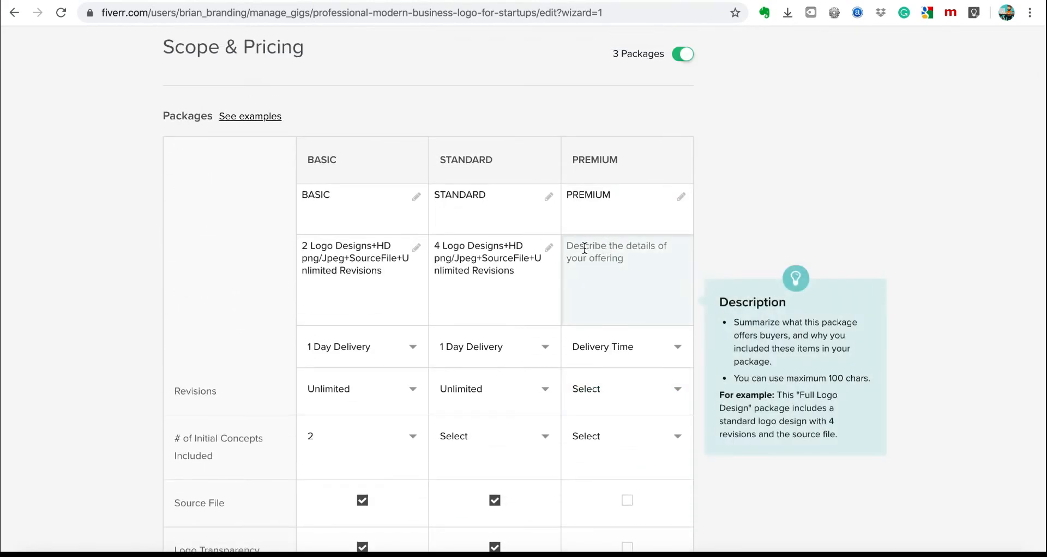
Paste the description into PREMIUM and change it to 5 Logo Designs.
key(ctrl+v)
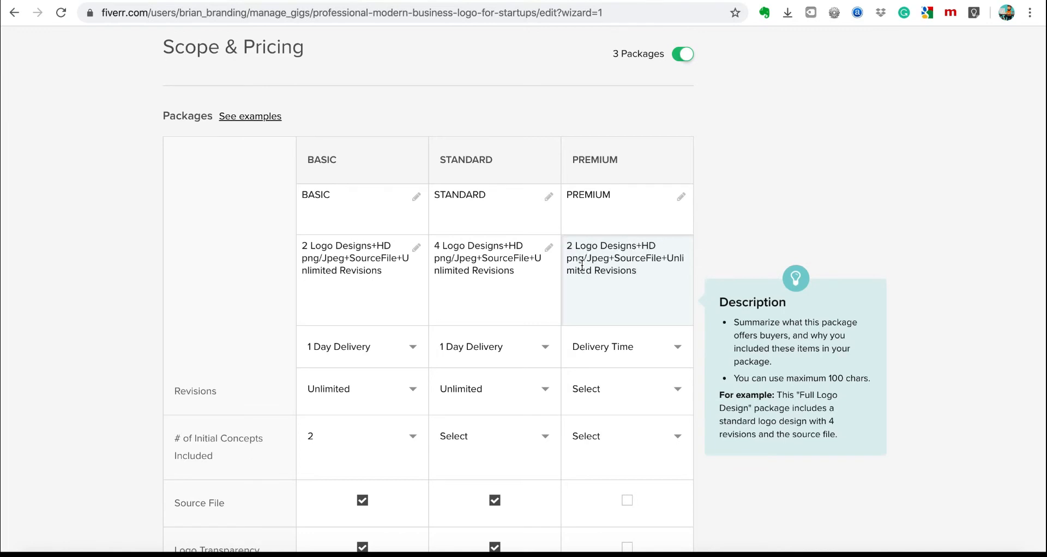
click(572, 248)
key(BackSpace)
key(BackSpace)
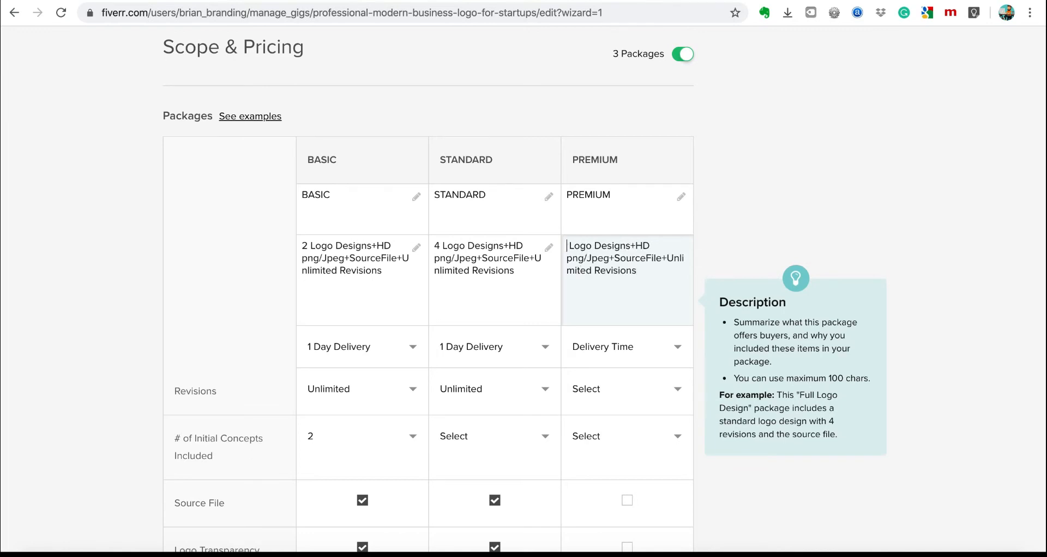
click(497, 250)
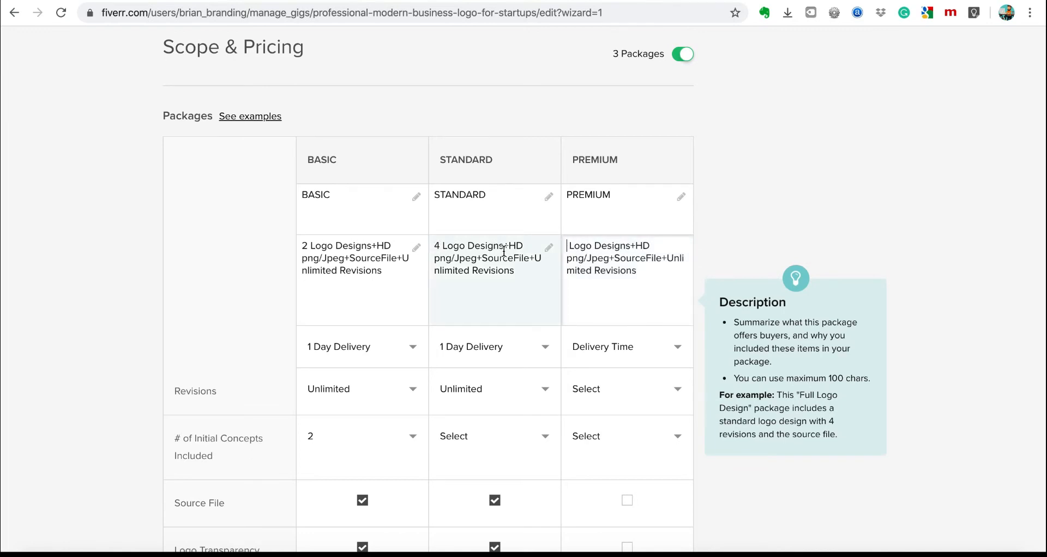
text(5)
click(586, 261)
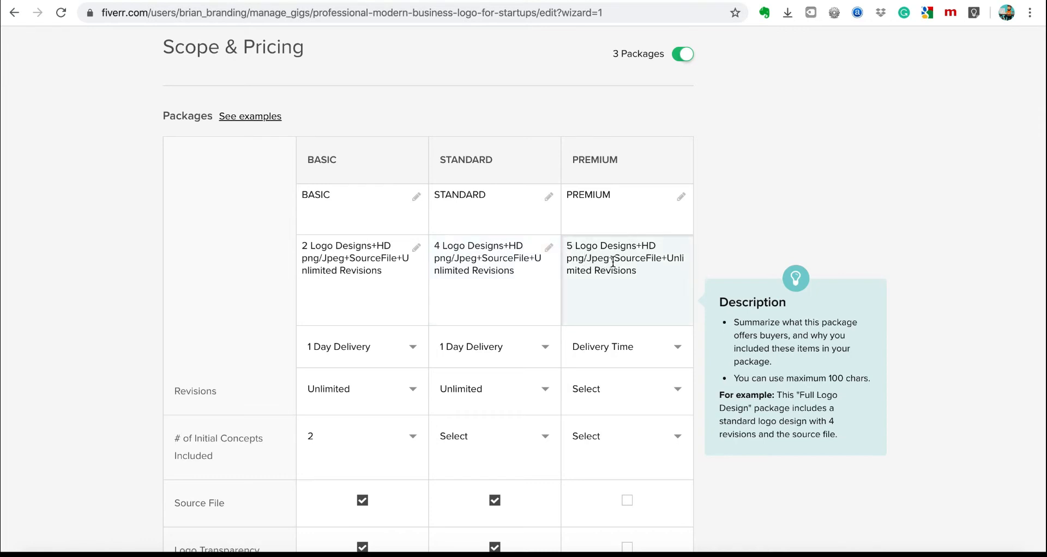
Give PREMIUM 1 Day Delivery and Unlimited revisions.
click(636, 353)
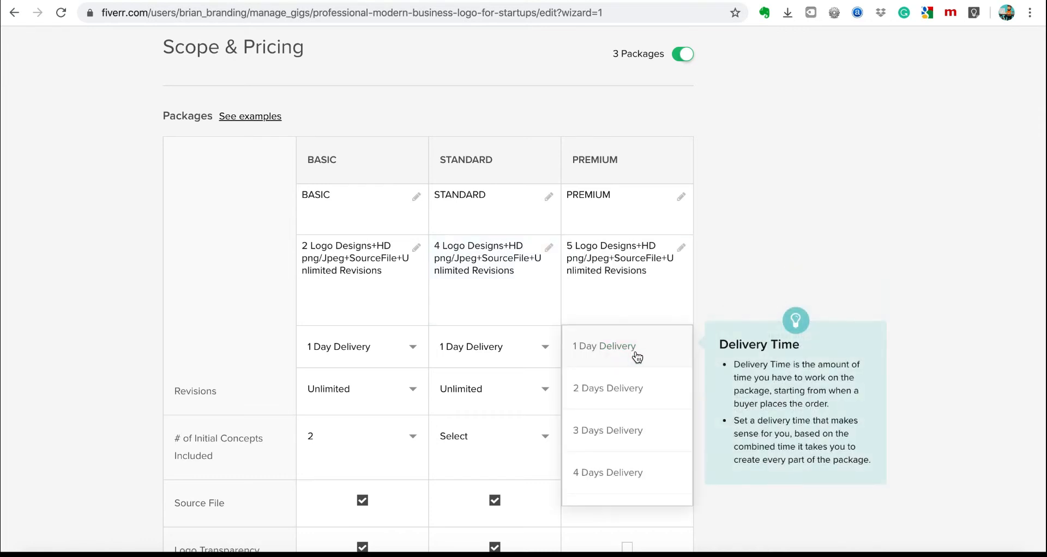
click(613, 348)
click(612, 387)
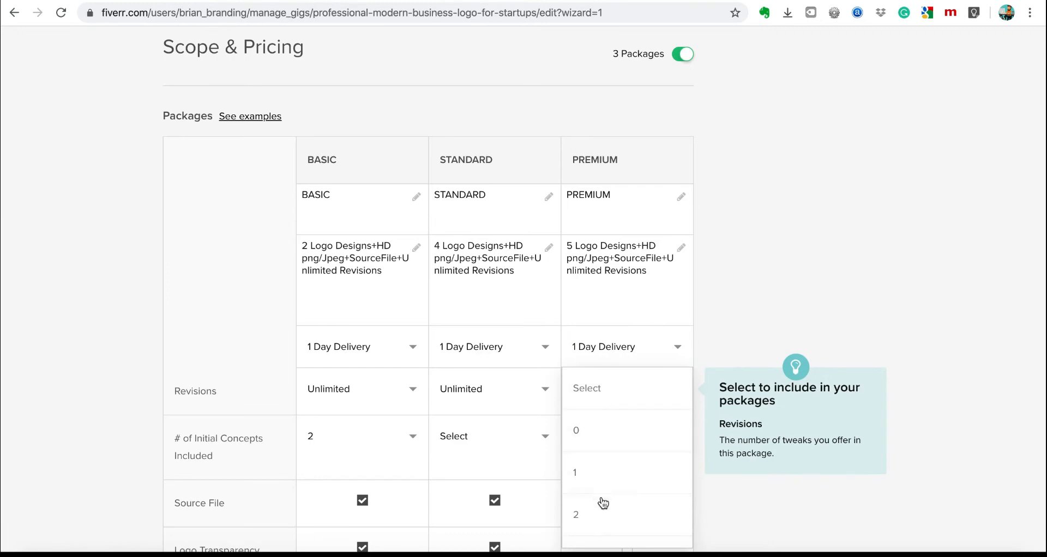
scroll(603, 503, down, 12)
scroll(626, 204, up, 13)
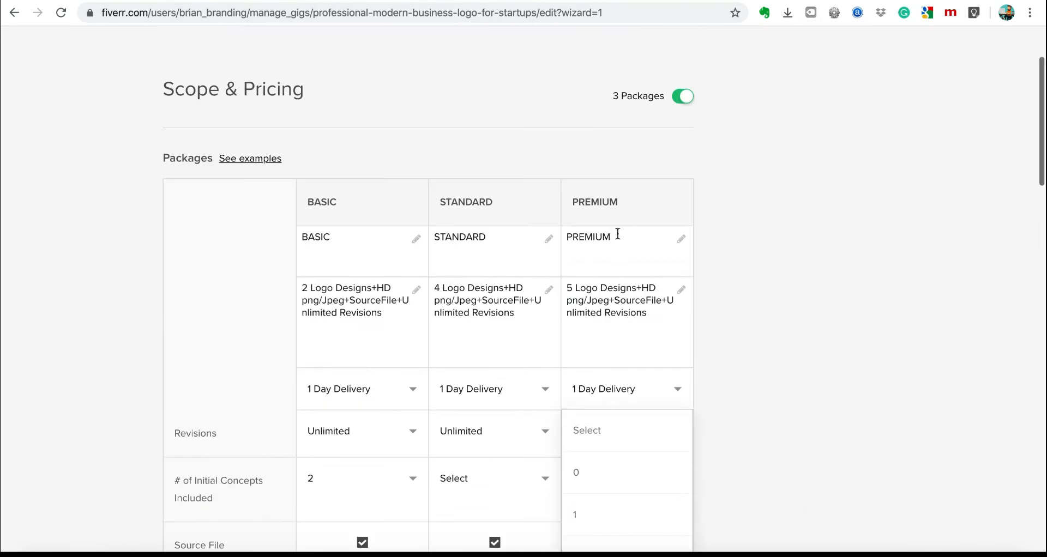
scroll(636, 515, down, 6)
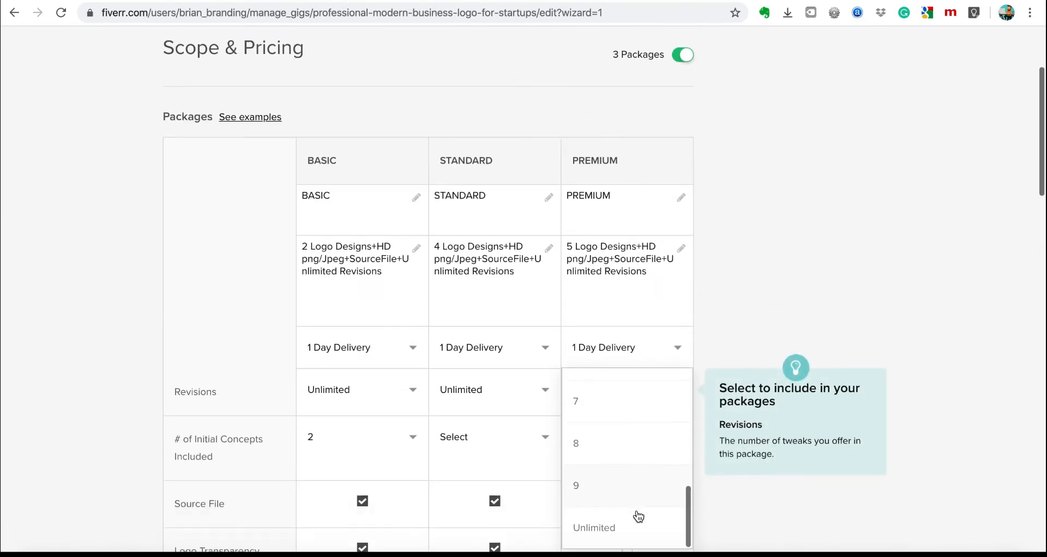
scroll(636, 515, down, 3)
click(607, 346)
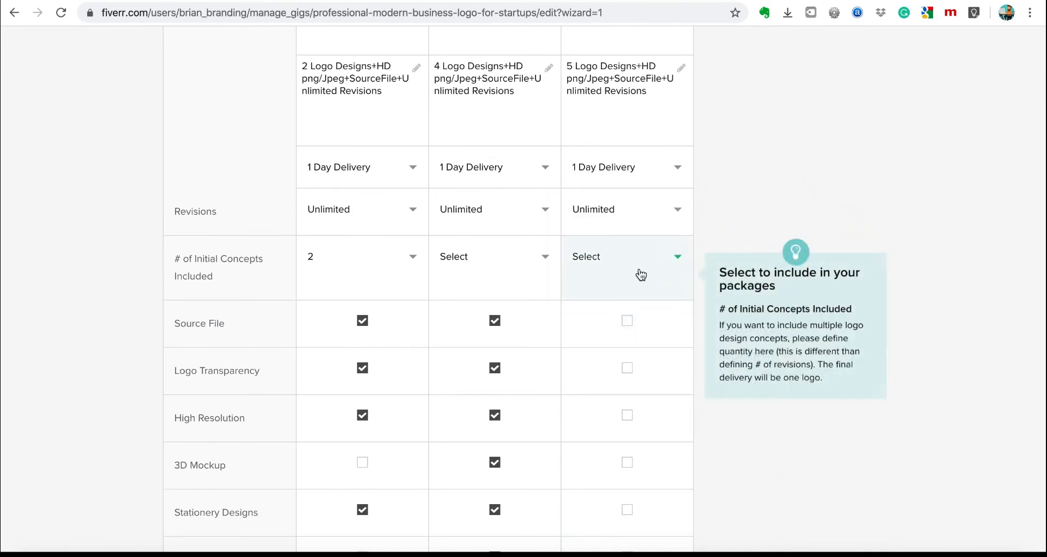
Set initial concepts to 4 for both STANDARD and PREMIUM.
click(529, 270)
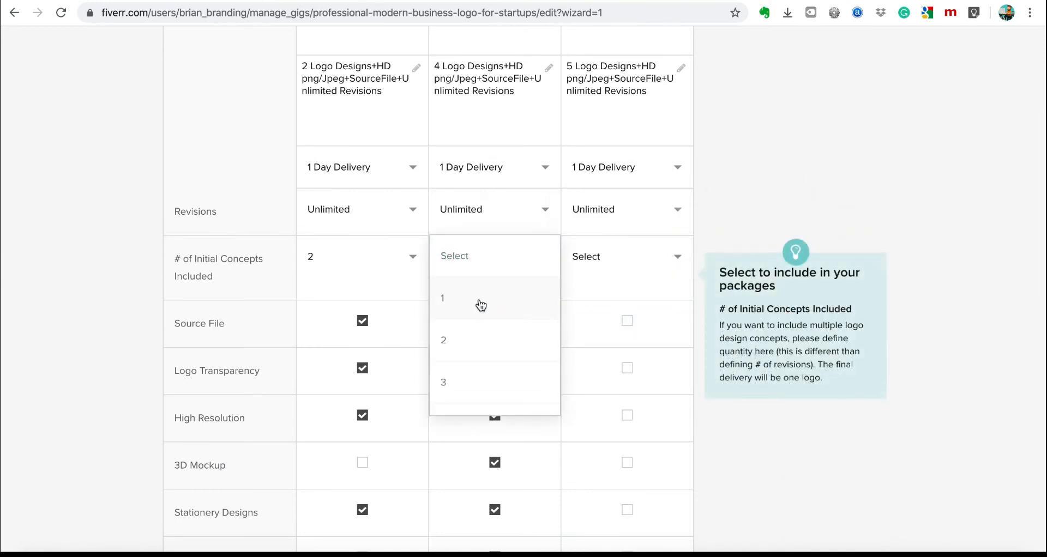
click(460, 381)
click(645, 277)
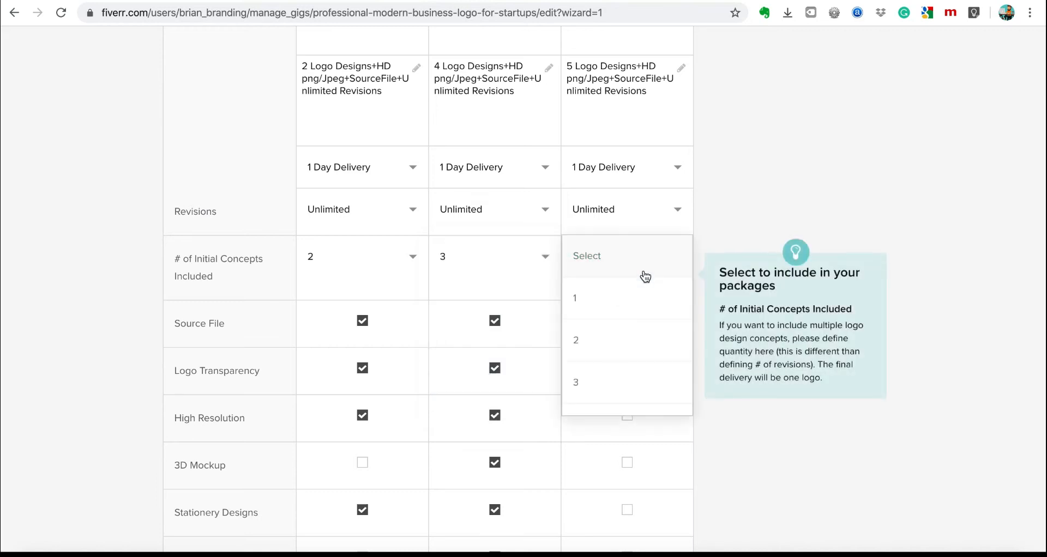
scroll(613, 351, down, 2)
click(601, 357)
click(479, 261)
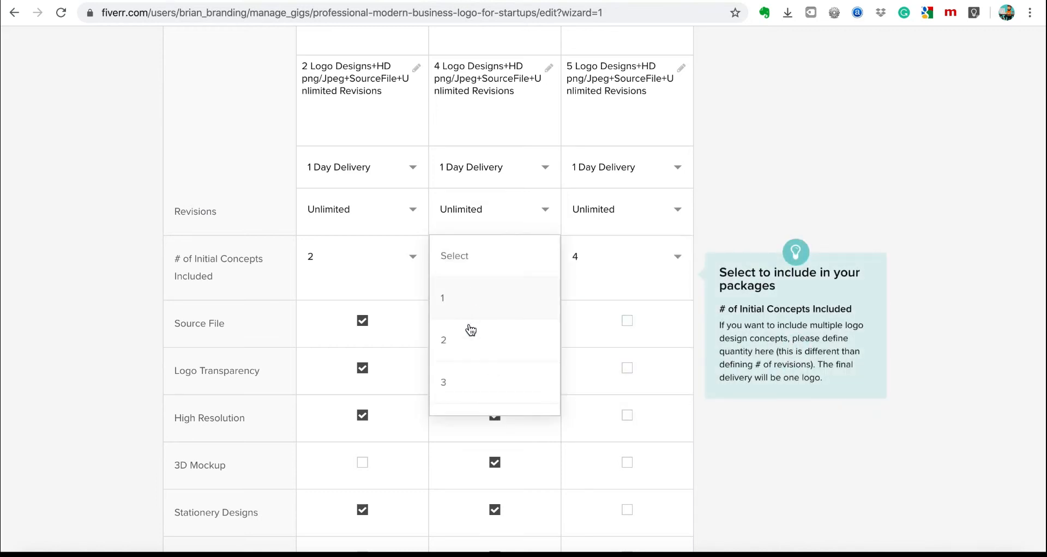
scroll(470, 381, down, 3)
click(464, 373)
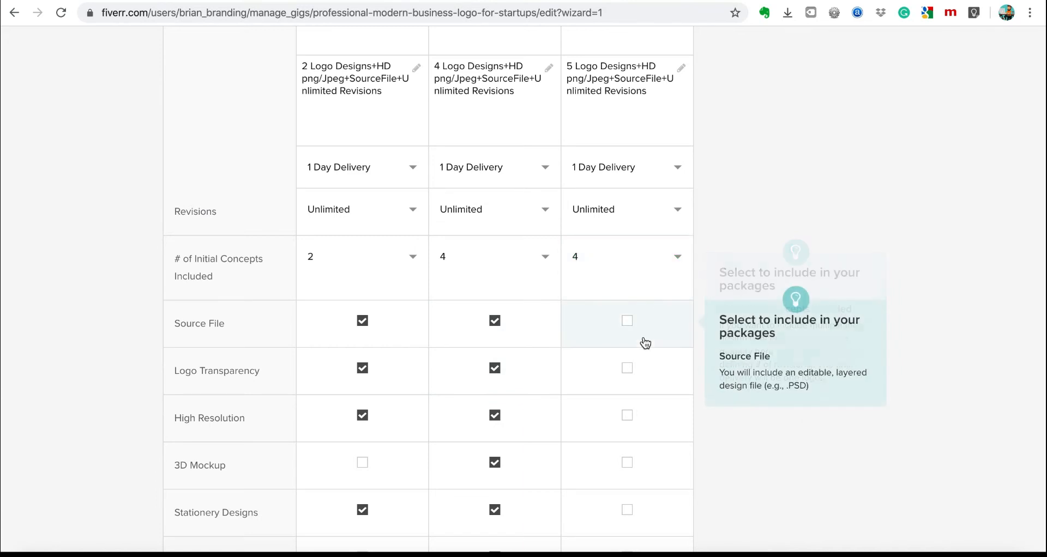
Include every feature in PREMIUM, from Source File through My Vector File.
click(626, 323)
click(626, 369)
click(626, 417)
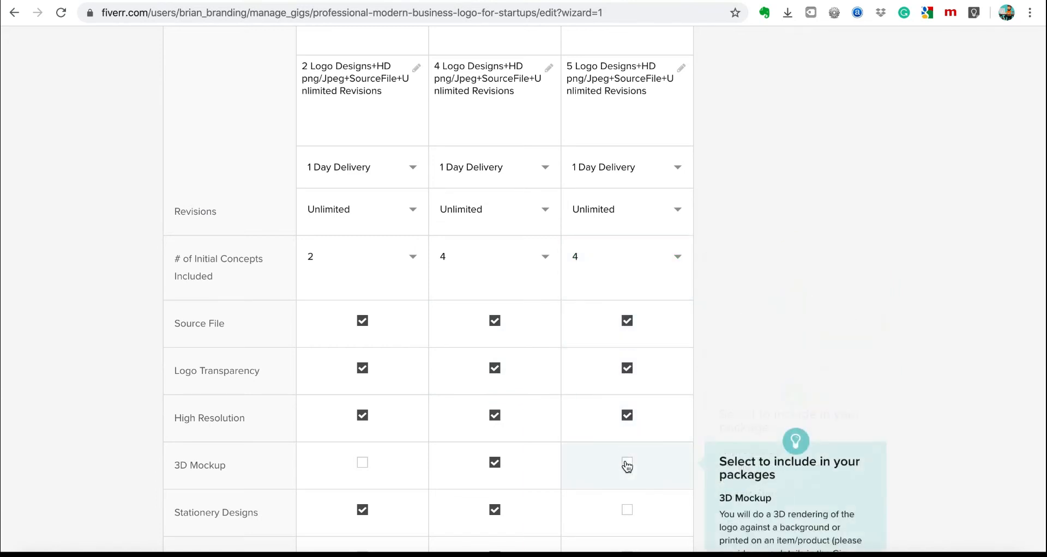
click(626, 463)
scroll(626, 465, down, 3)
click(626, 340)
click(625, 393)
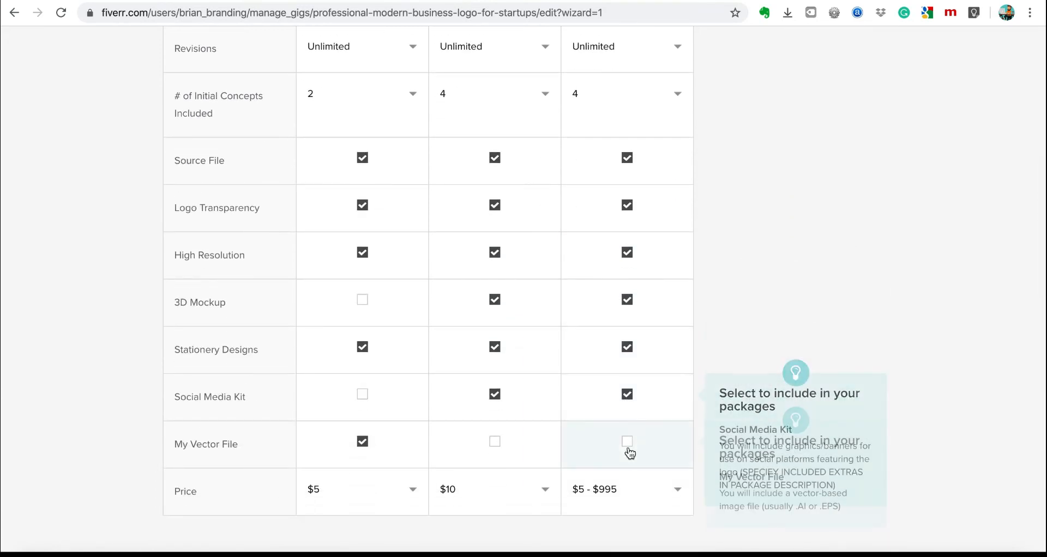
click(627, 450)
scroll(583, 456, down, 1)
Price the PREMIUM package at $20 and look through My Gig Extras.
scroll(654, 481, down, 9)
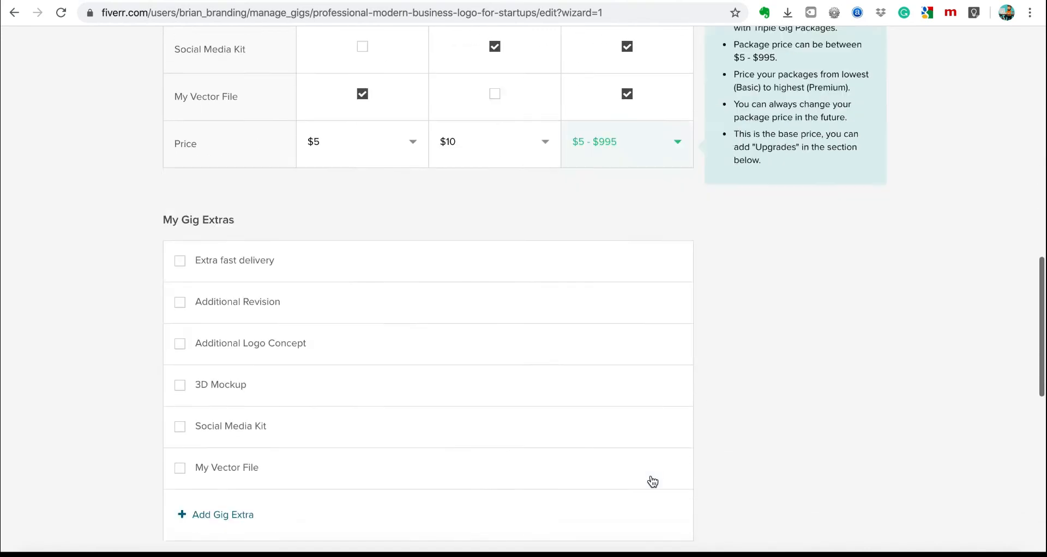
scroll(652, 458, up, 4)
click(617, 231)
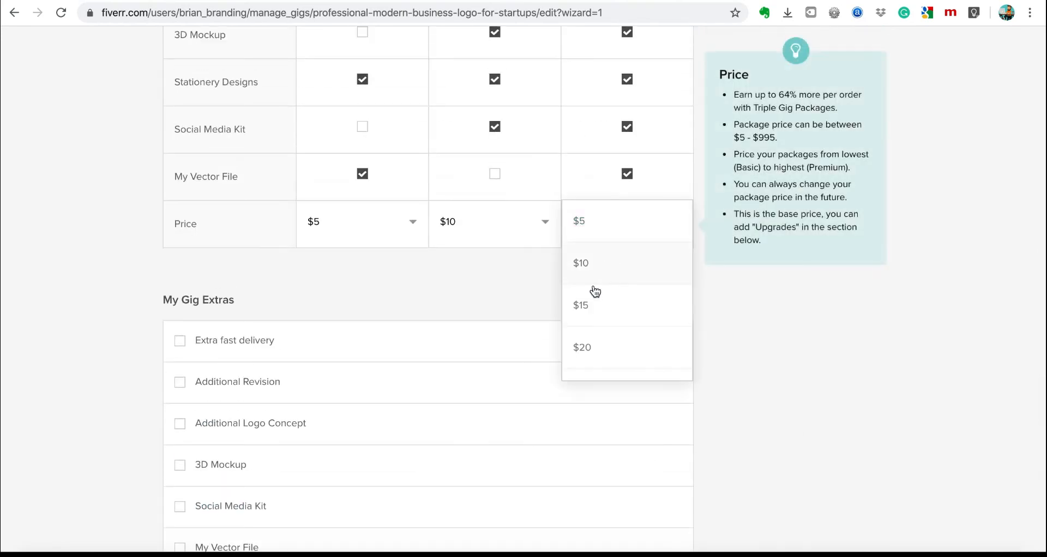
click(600, 349)
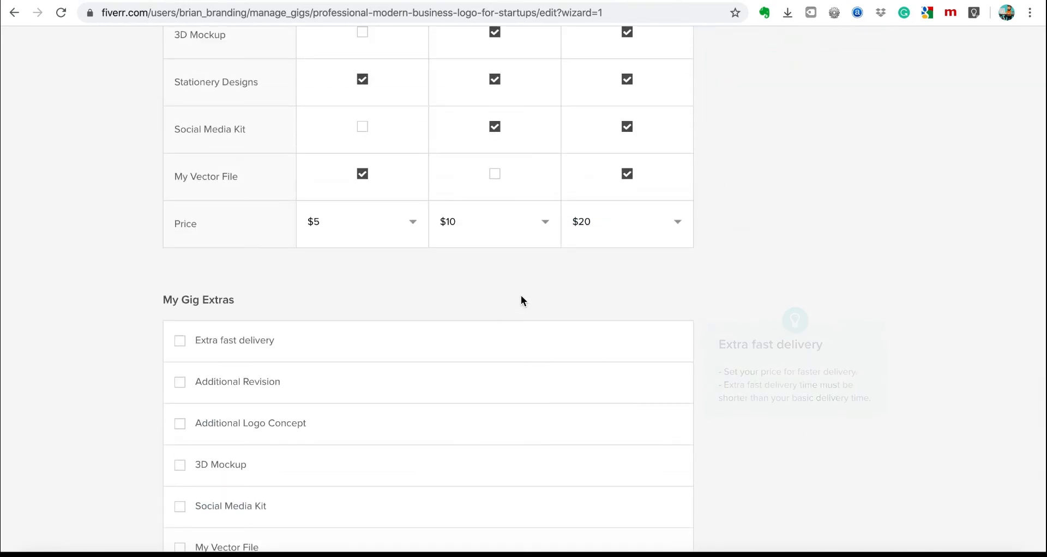
scroll(521, 295, up, 1)
scroll(521, 295, down, 6)
scroll(522, 300, down, 1)
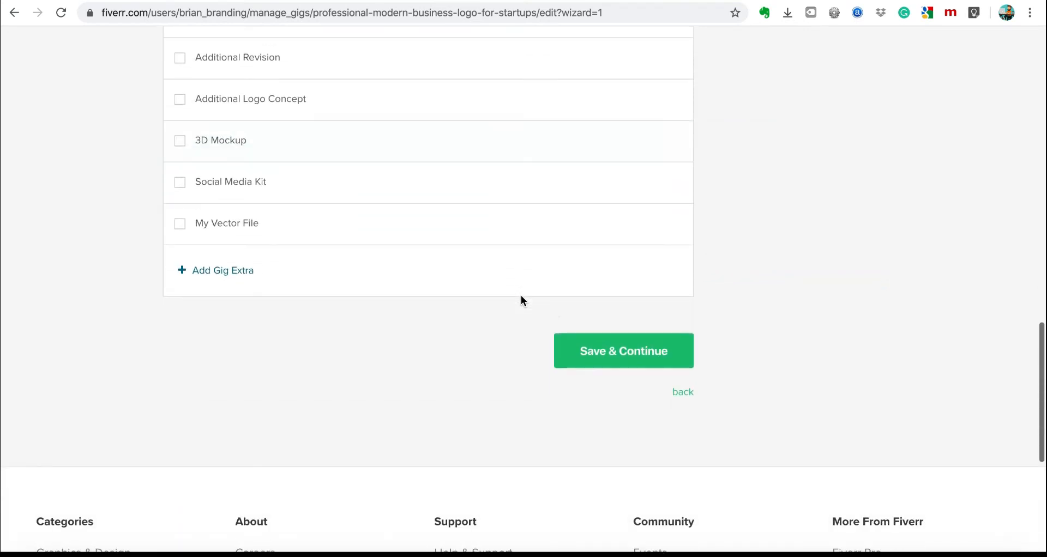
scroll(405, 238, up, 3)
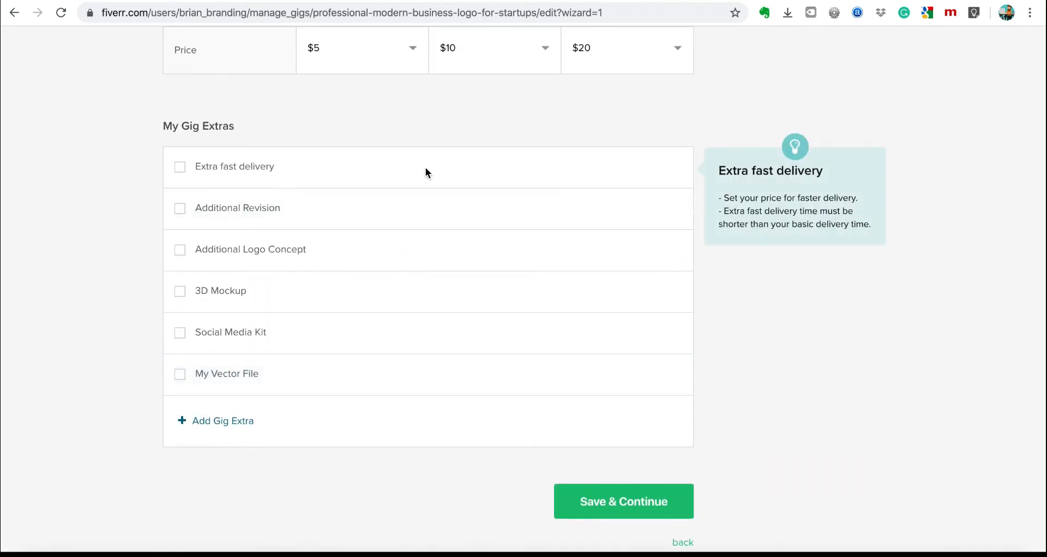
scroll(425, 171, up, 4)
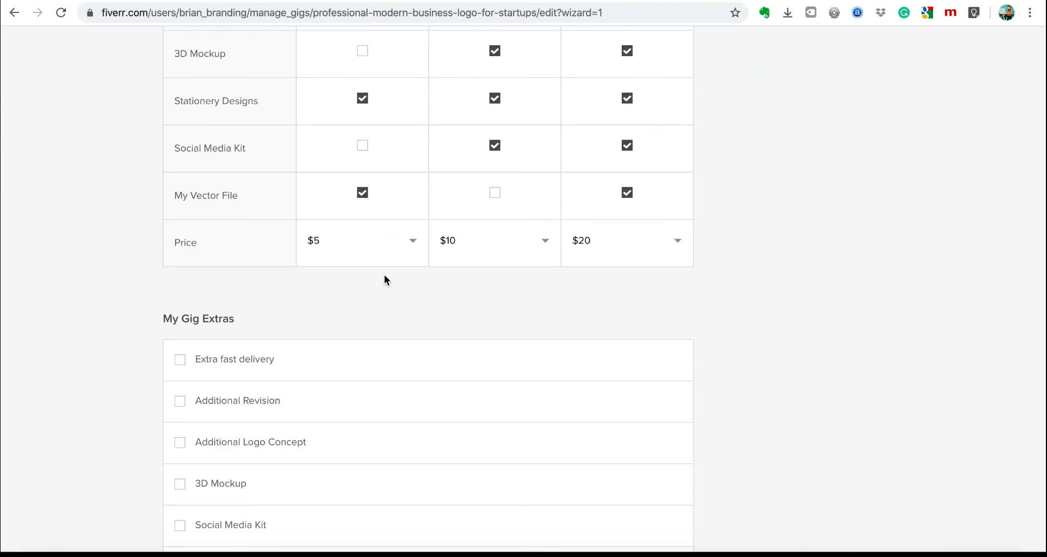
scroll(384, 278, up, 5)
scroll(384, 280, up, 4)
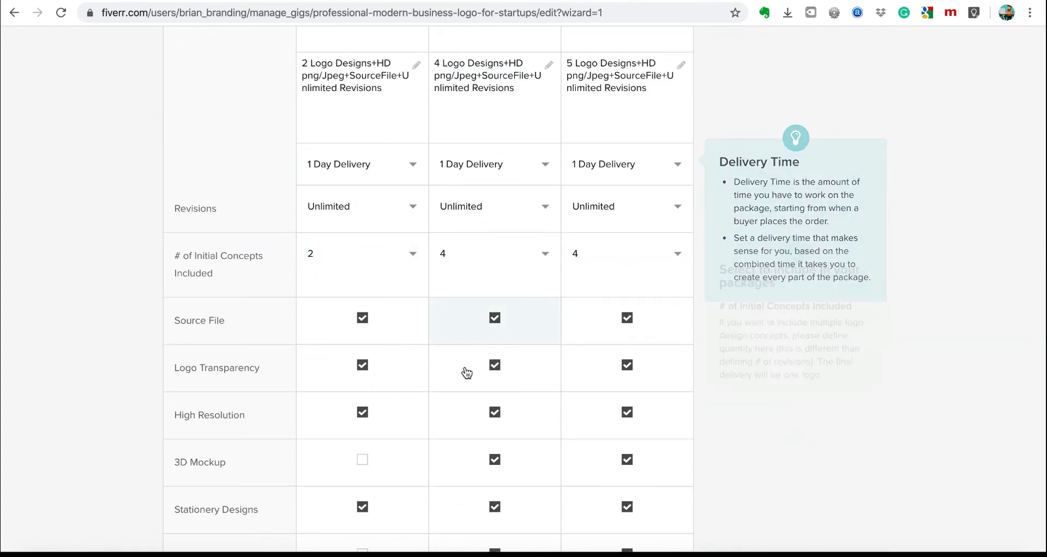
scroll(465, 359, down, 9)
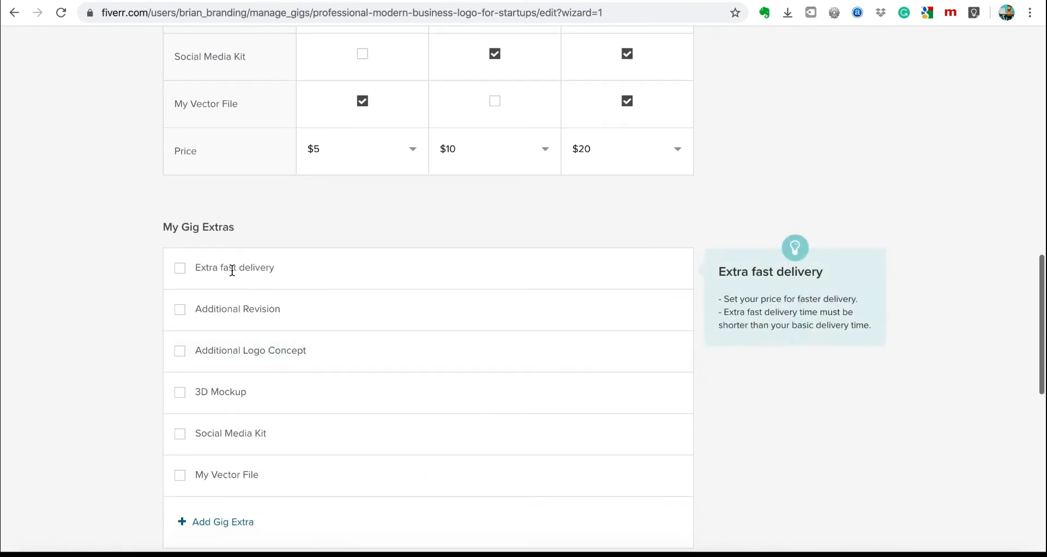
click(179, 273)
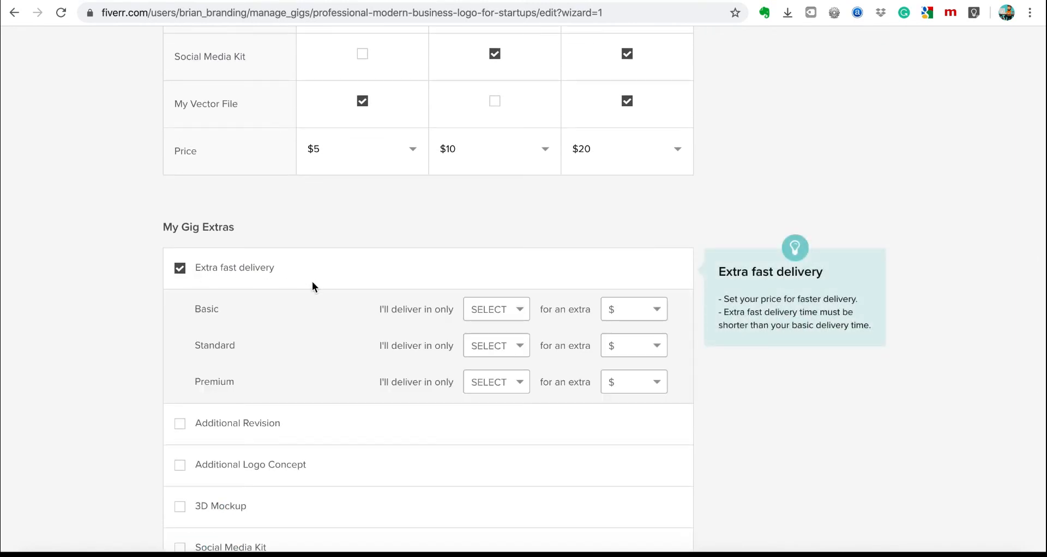
click(511, 315)
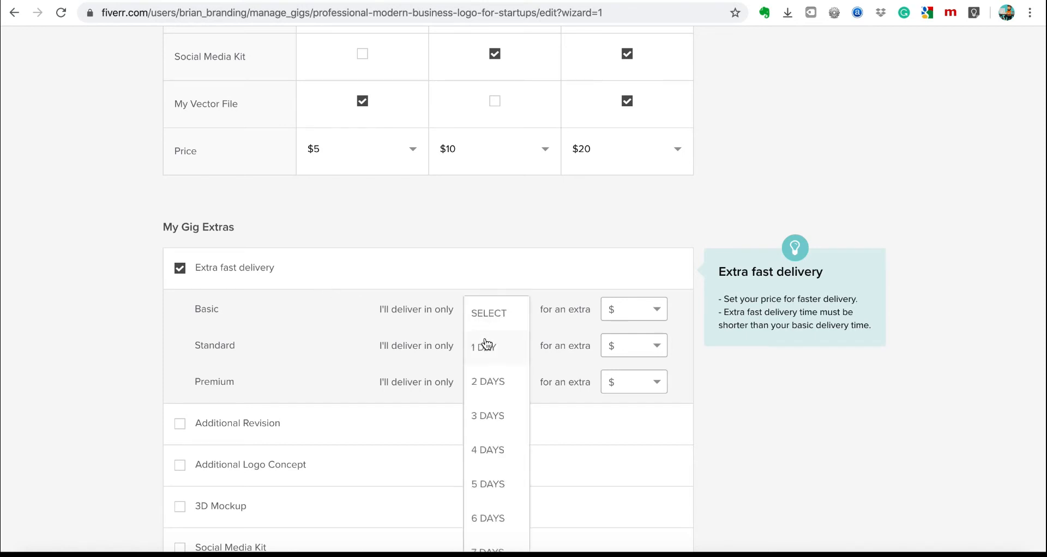
click(485, 349)
click(628, 317)
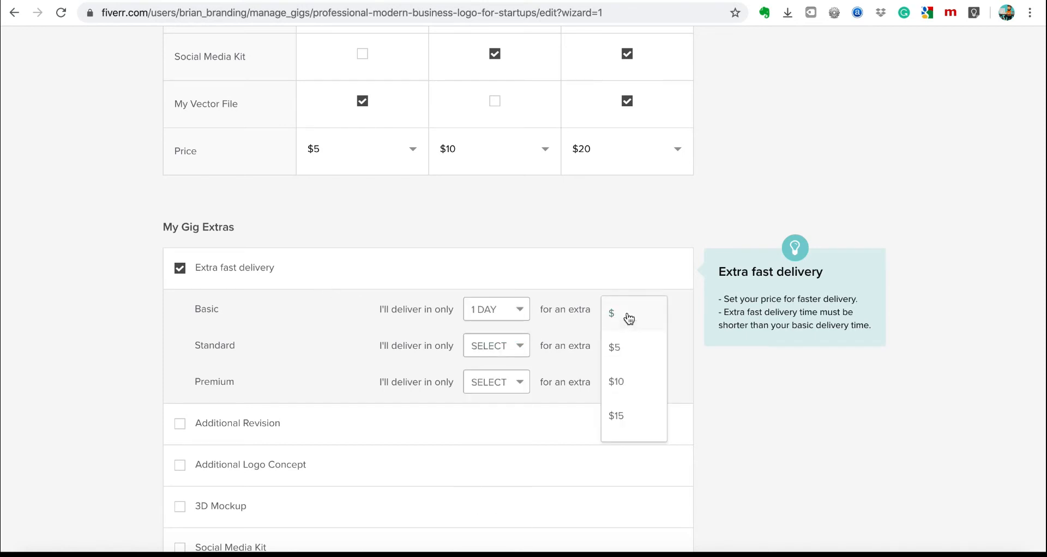
click(618, 349)
scroll(764, 406, up, 7)
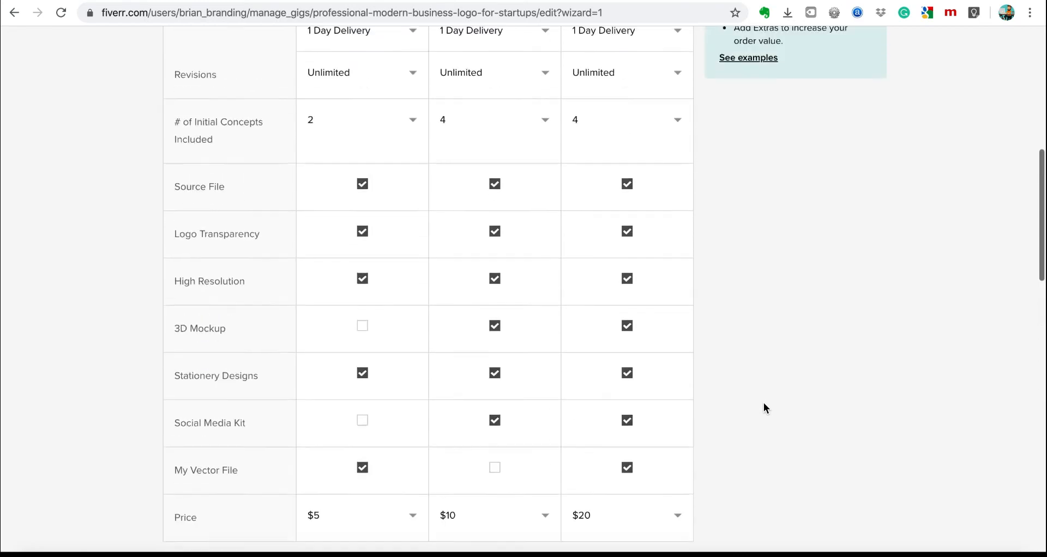
scroll(763, 406, up, 4)
scroll(763, 406, down, 7)
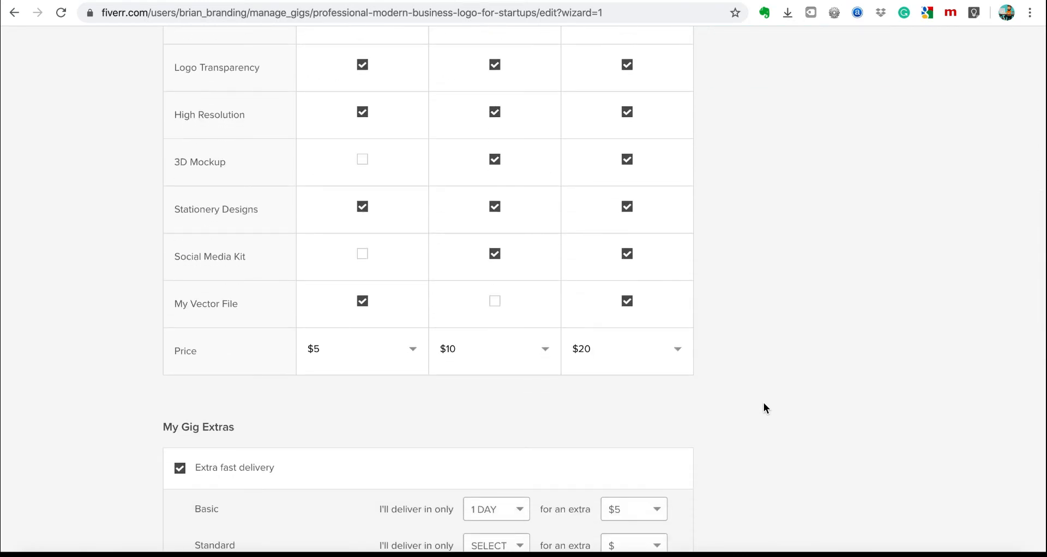
click(181, 470)
scroll(433, 434, down, 4)
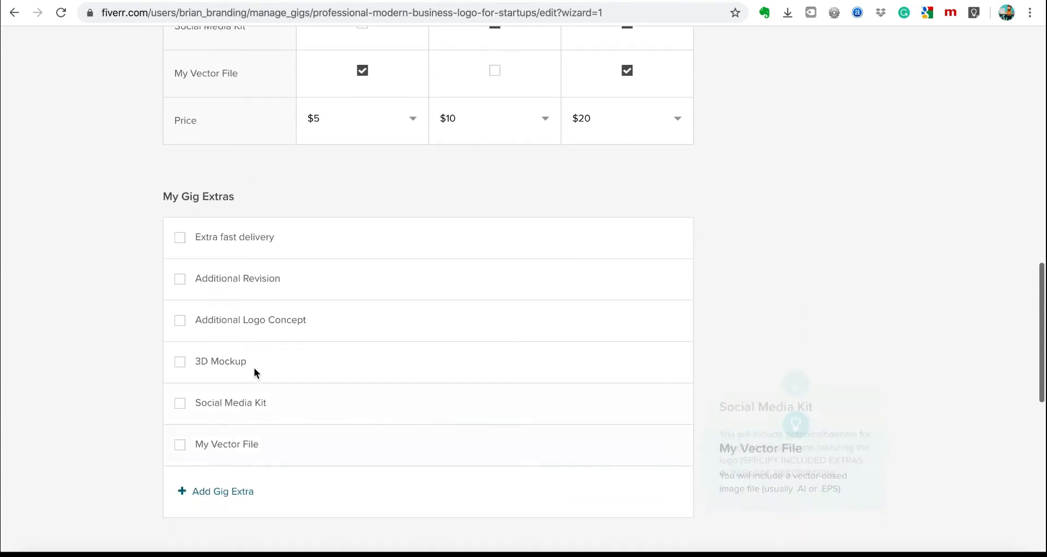
scroll(417, 346, down, 2)
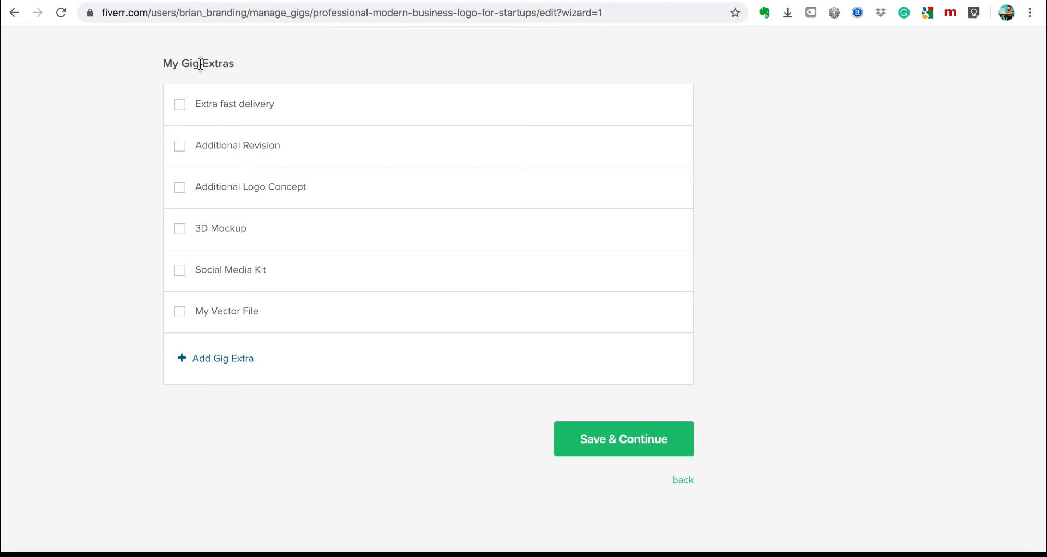
Attempt to save the pricing, then toggle the Extra fast delivery gig extra.
click(613, 440)
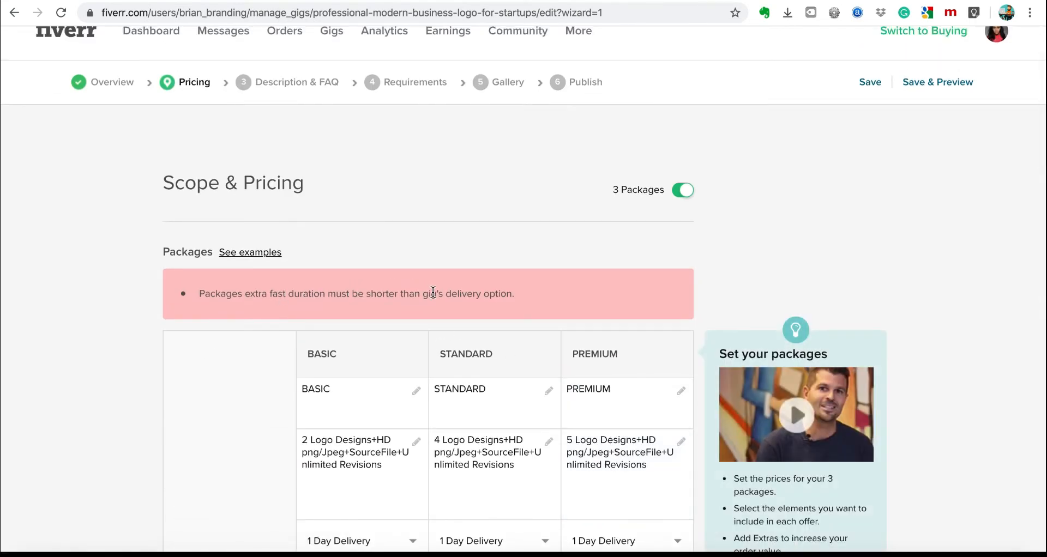
scroll(433, 292, down, 2)
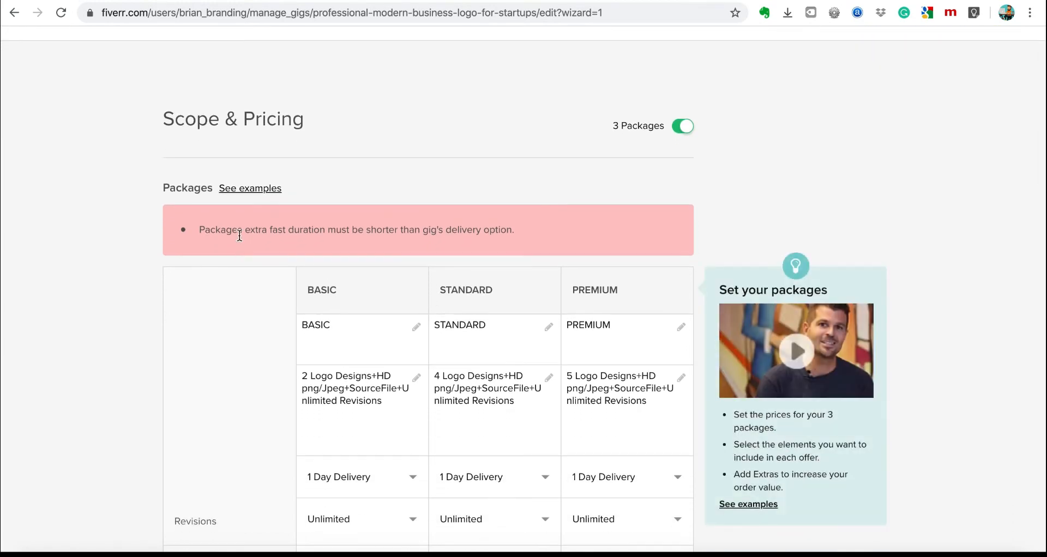
scroll(341, 226, down, 15)
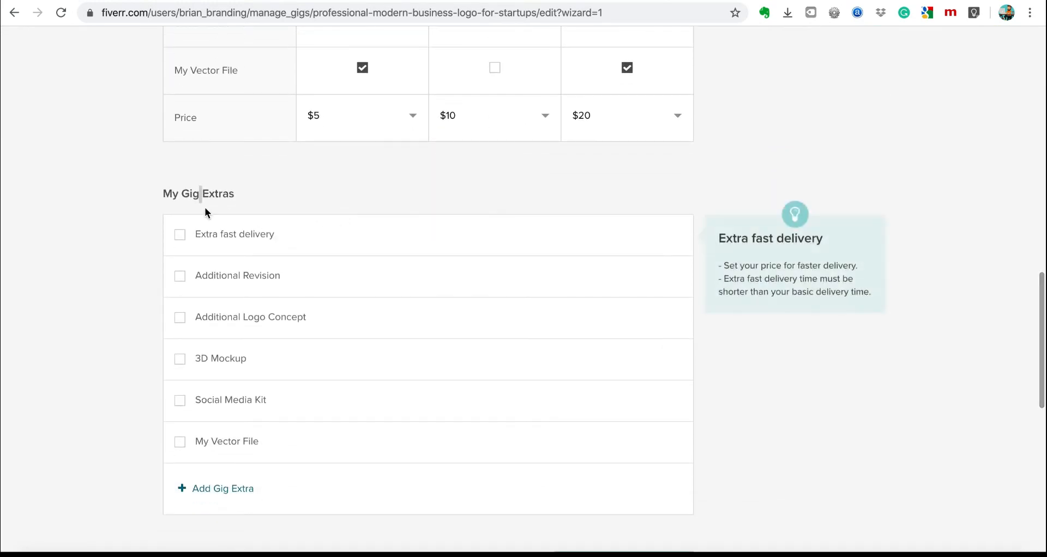
click(180, 235)
click(180, 234)
scroll(561, 192, down, 1)
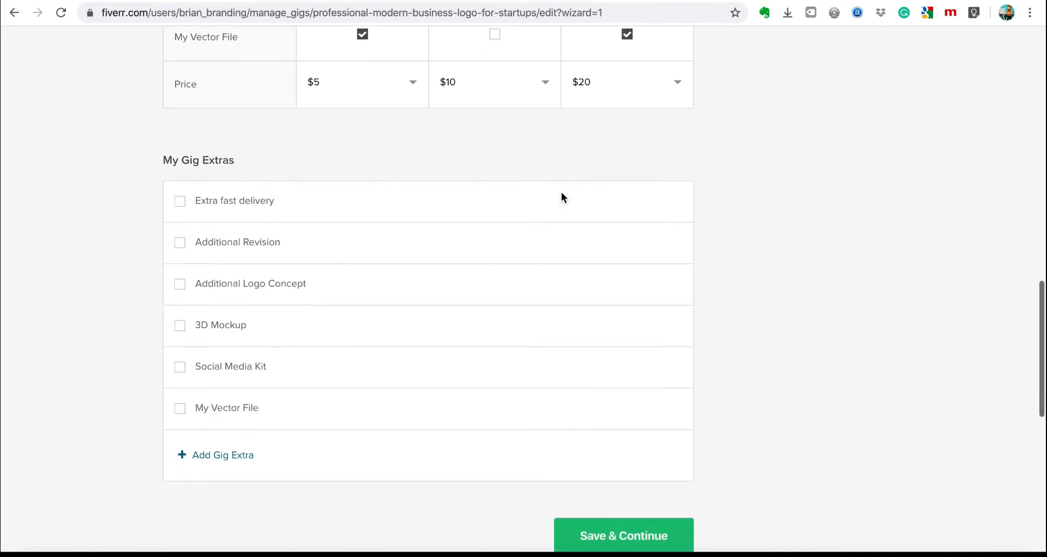
click(180, 207)
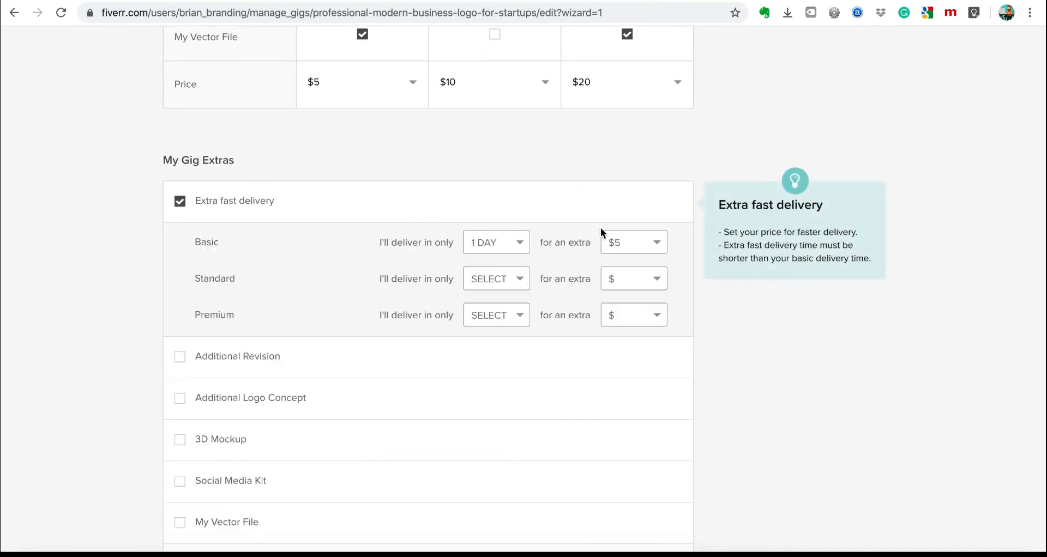
Clear the Basic fast delivery settings, untick Extra fast delivery, and Save & Continue.
click(618, 246)
click(515, 240)
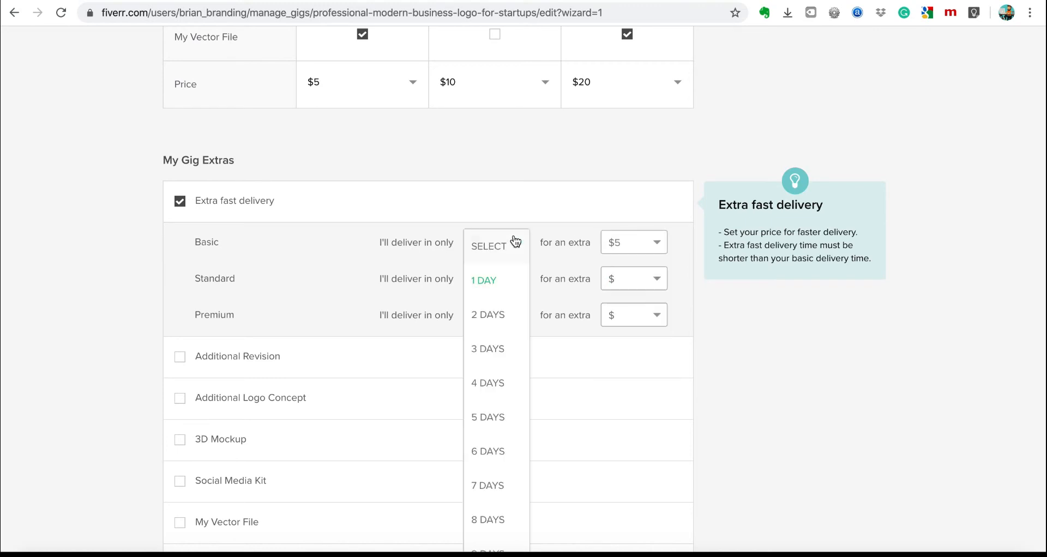
click(554, 234)
click(638, 244)
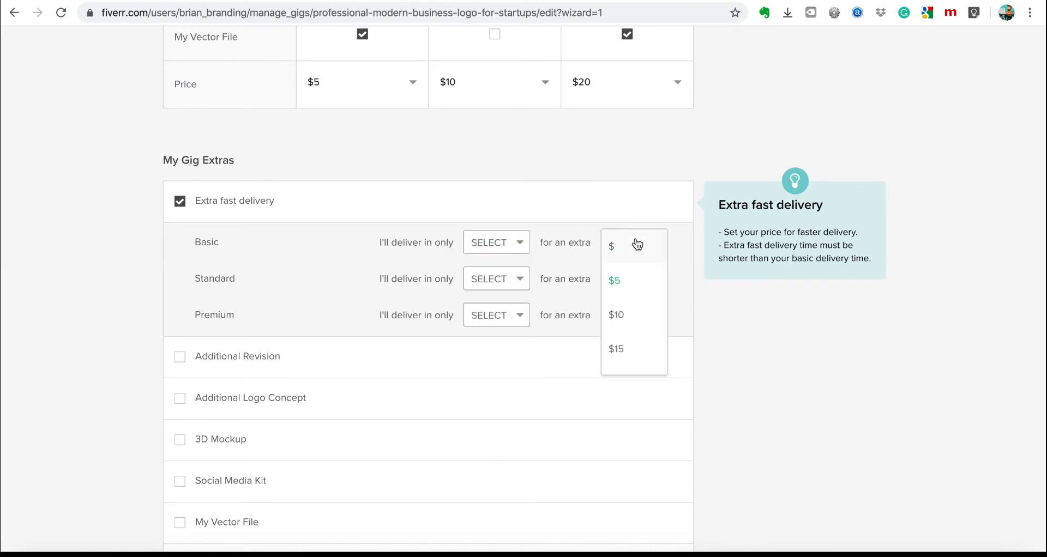
scroll(634, 287, up, 1)
click(615, 287)
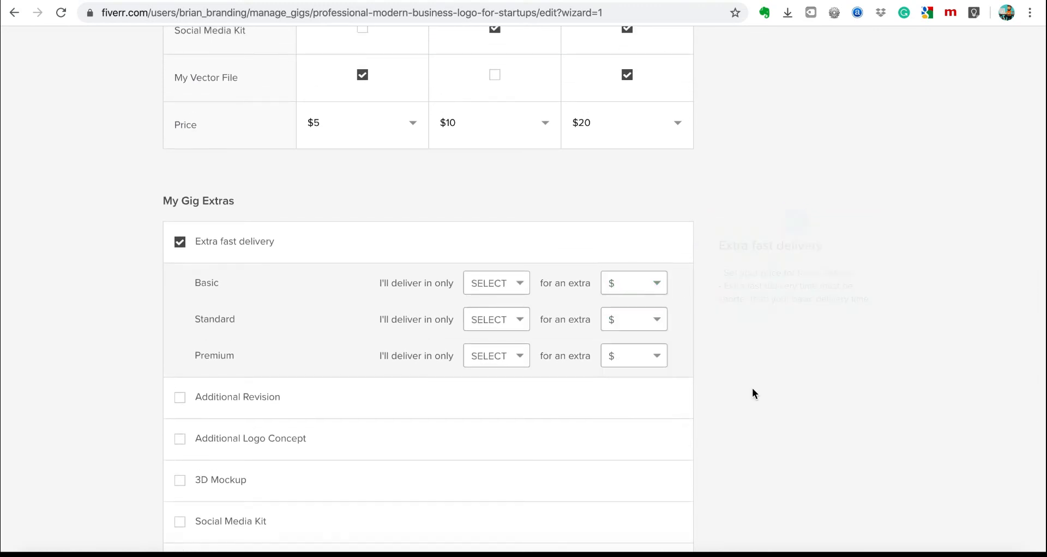
click(180, 242)
scroll(754, 322, down, 10)
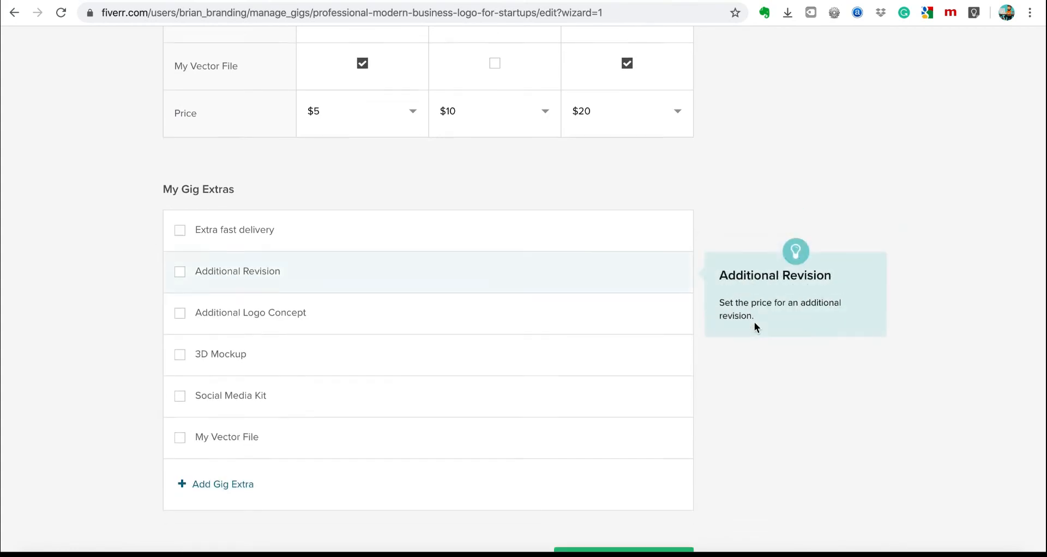
scroll(649, 180, up, 3)
click(625, 137)
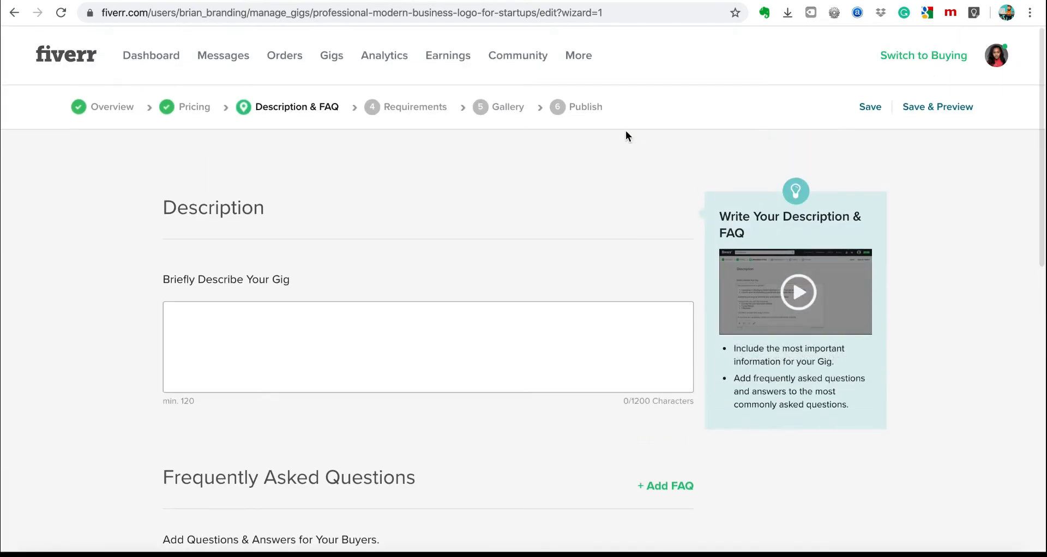
Put the cursor in the gig description box, then look through a competitor's logo gig page for reference.
click(312, 350)
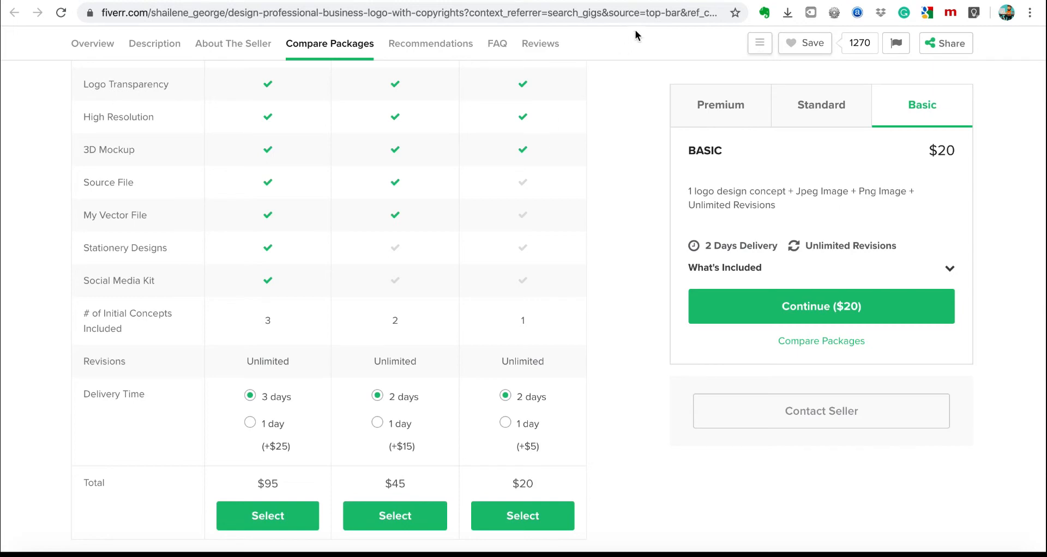
scroll(598, 177, down, 5)
scroll(598, 177, up, 15)
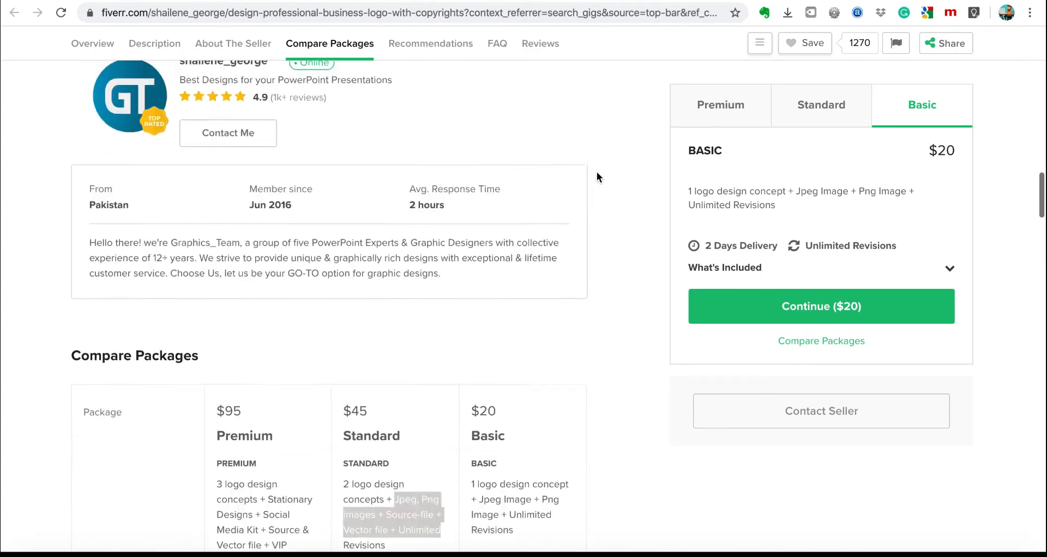
scroll(598, 177, down, 5)
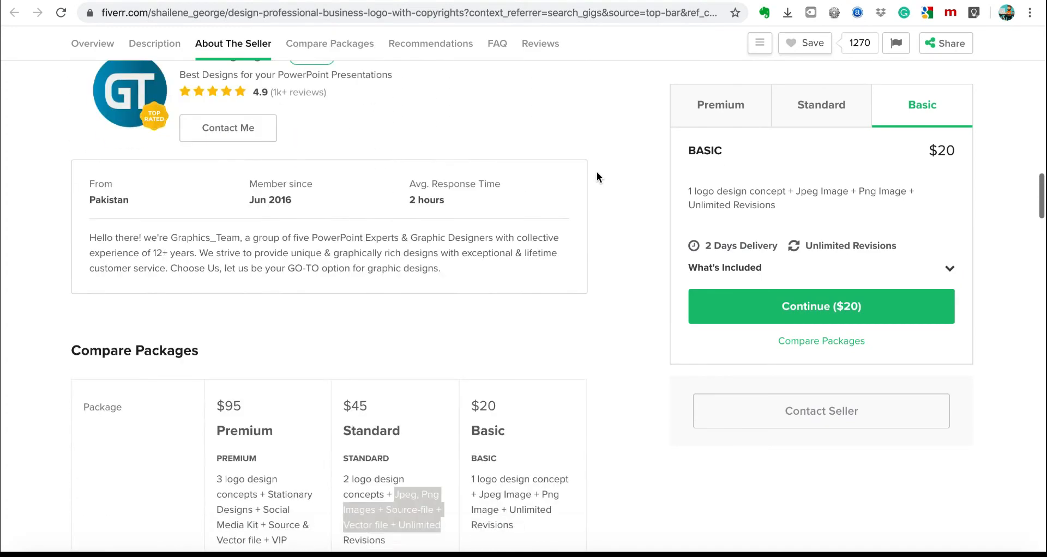
scroll(597, 176, down, 15)
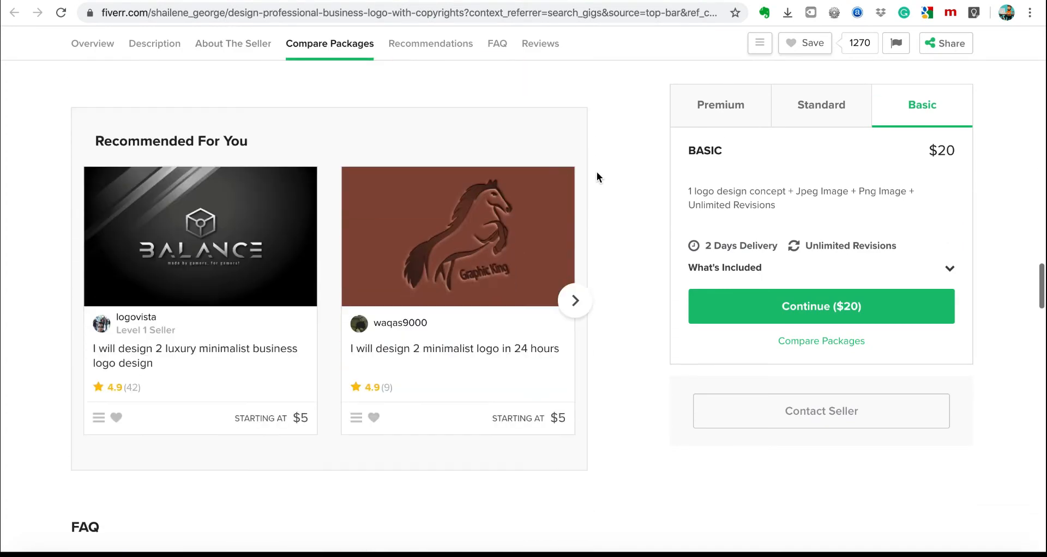
scroll(597, 177, down, 12)
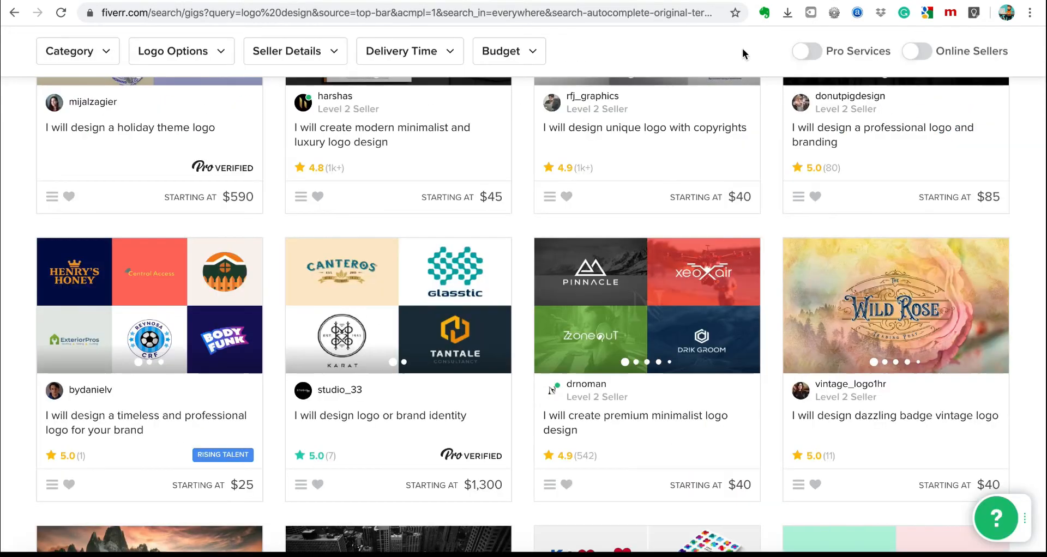
scroll(403, 180, up, 5)
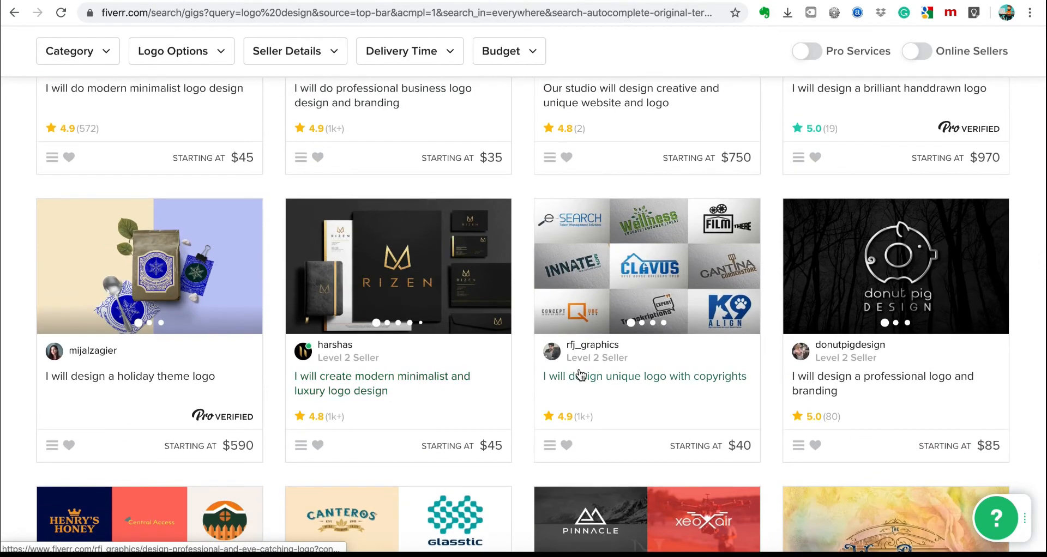
Open the 'I will design unique logo with copyrights' gig and select its description from 'What will you get?' onward.
click(655, 382)
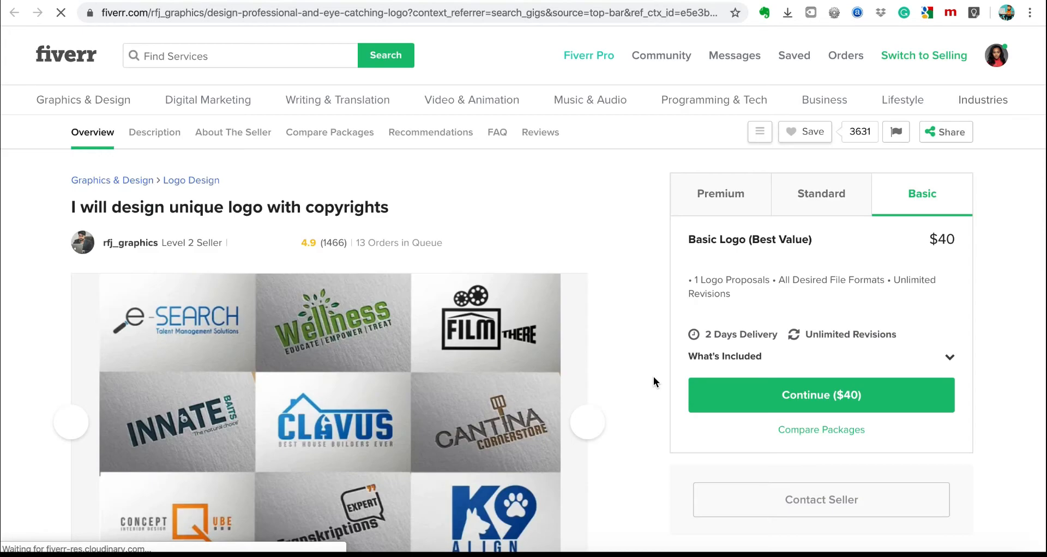
scroll(655, 381, down, 8)
scroll(653, 376, down, 3)
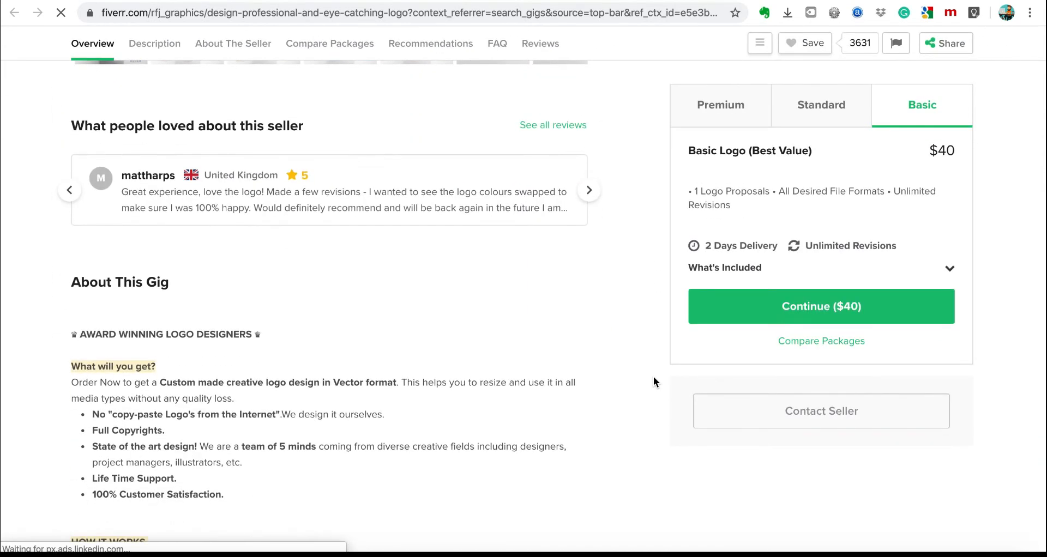
scroll(653, 376, down, 2)
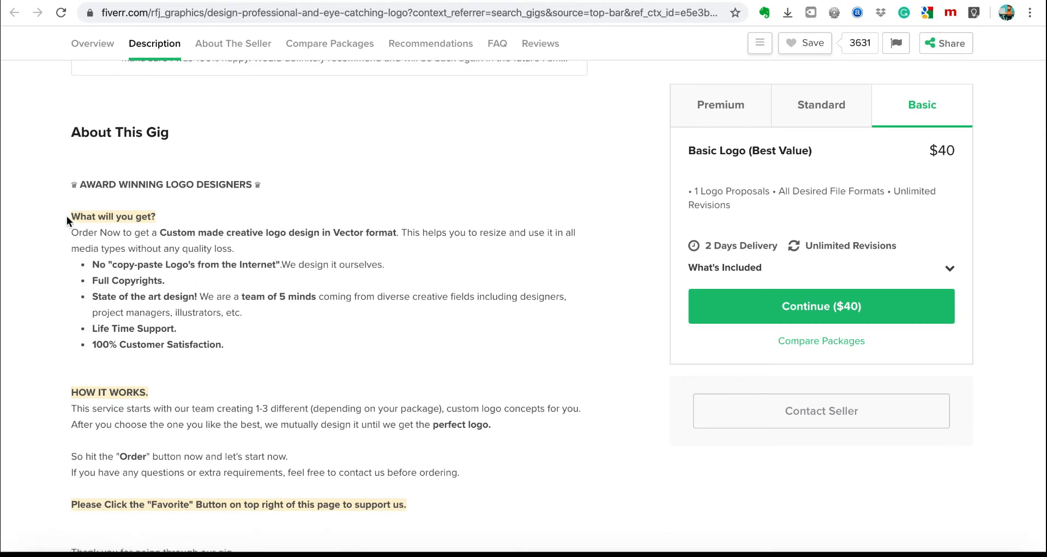
drag(67, 216, 480, 498)
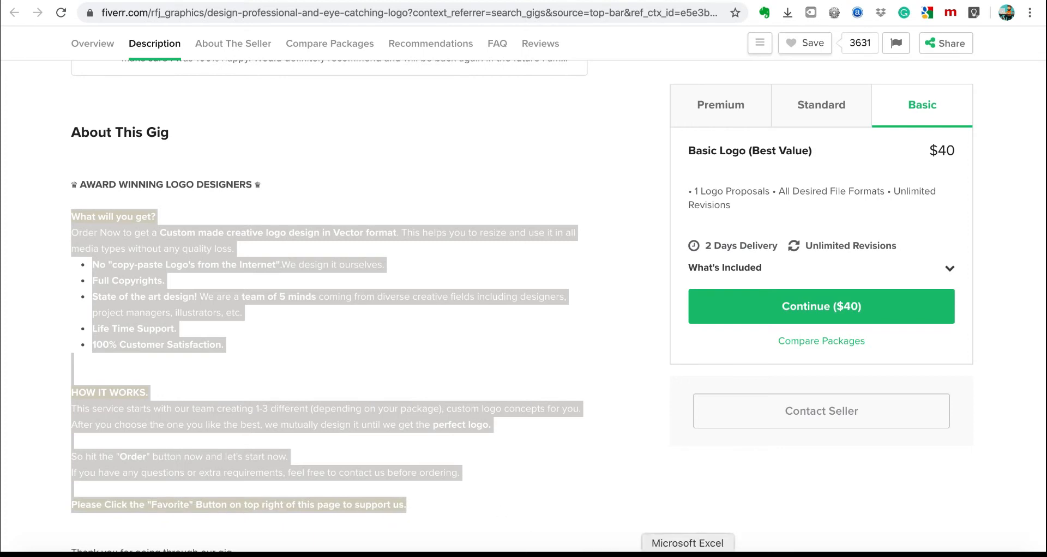
click(516, 554)
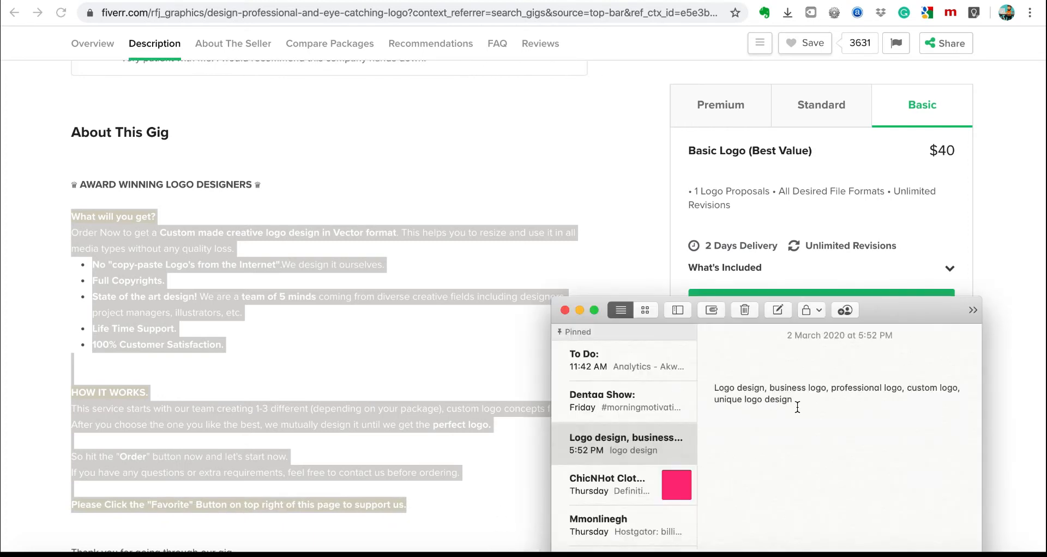
Create a new note holding the pasted gig description that starts 'What will you get?'.
drag(797, 407, 685, 349)
click(686, 349)
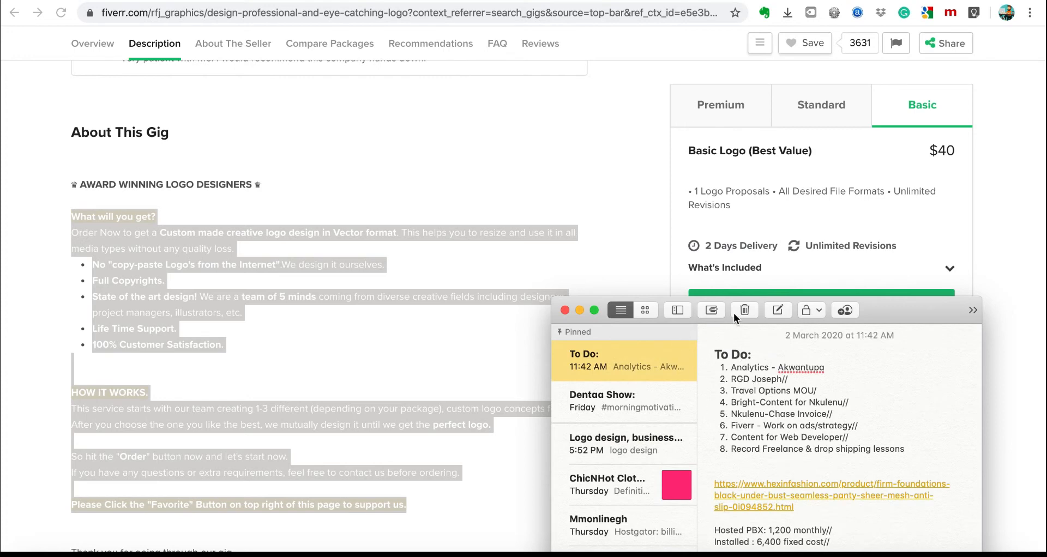
click(779, 310)
key(super+v)
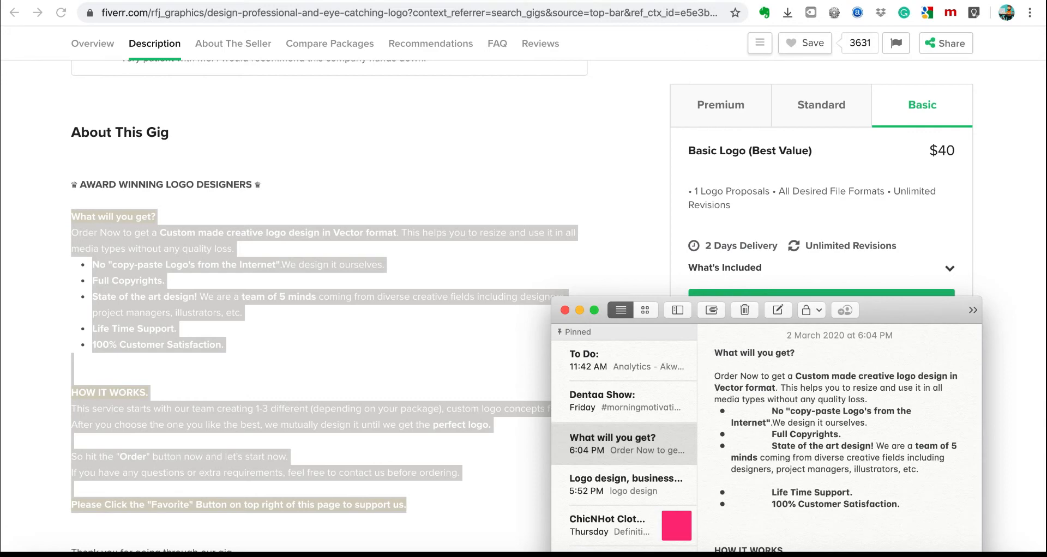
Return to Chrome and scroll through the $20-Basic competitor logo gig page.
key(ctrl+Tab)
scroll(619, 79, up, 15)
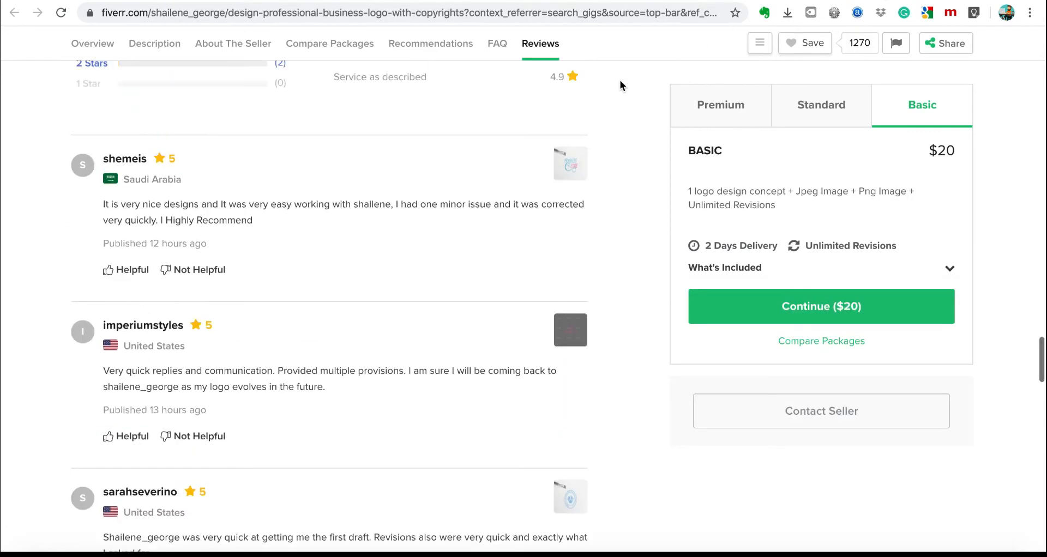
scroll(621, 86, down, 10)
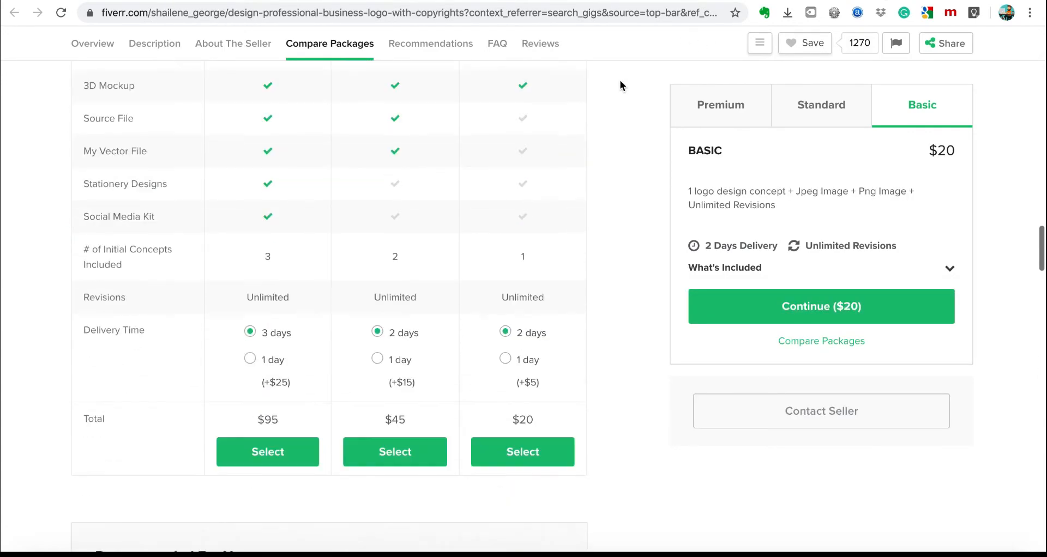
scroll(619, 80, down, 1)
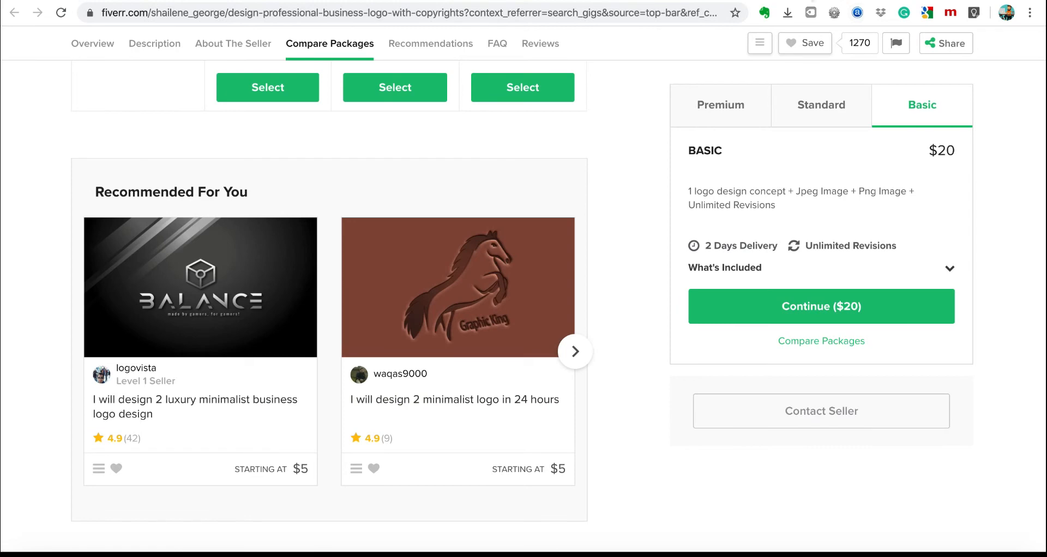
Read the $85 professional logo and branding gig's About This Gig text, then go back to the results.
click(812, 1)
scroll(647, 272, up, 1)
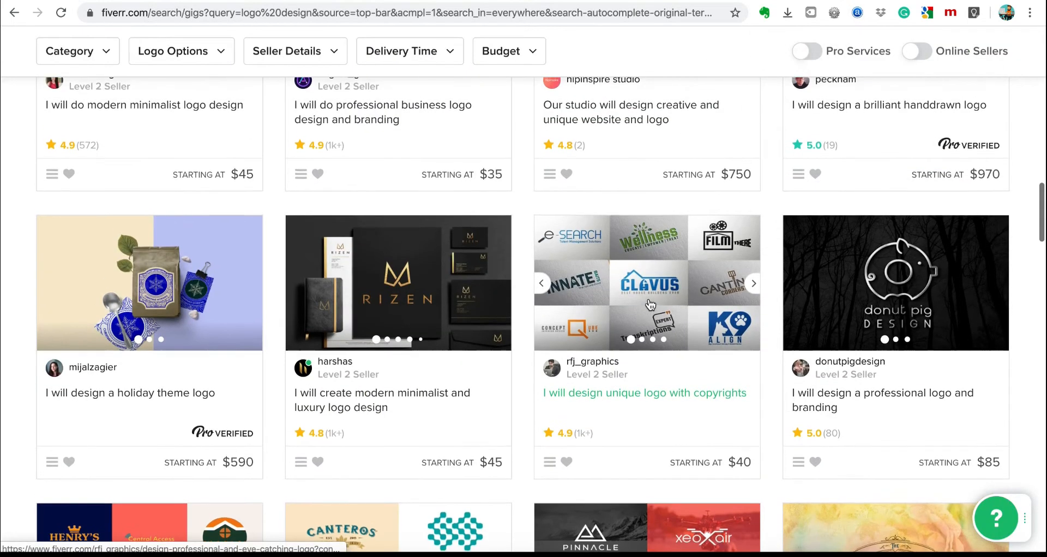
click(865, 423)
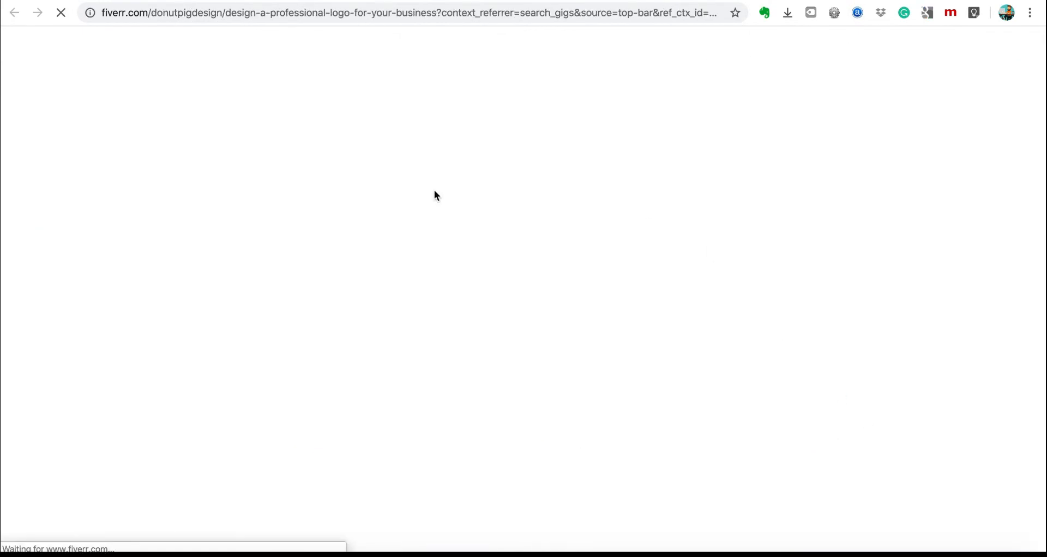
scroll(433, 194, down, 10)
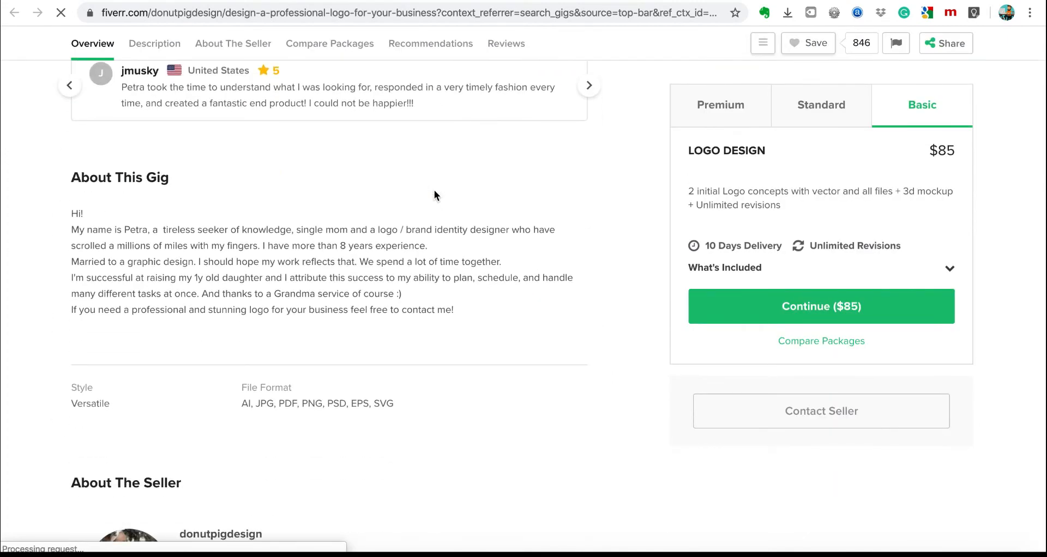
scroll(435, 191, up, 3)
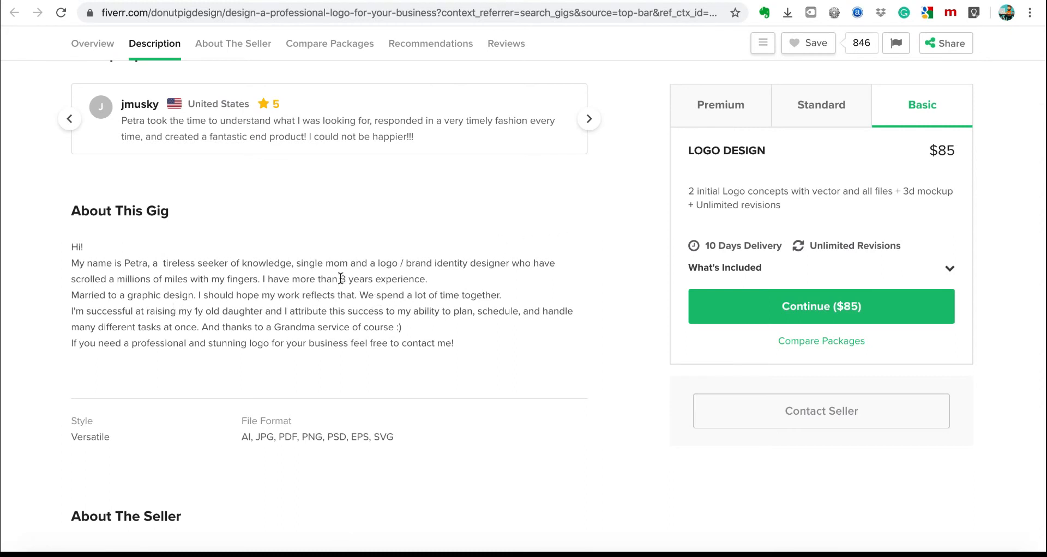
key(alt+Left)
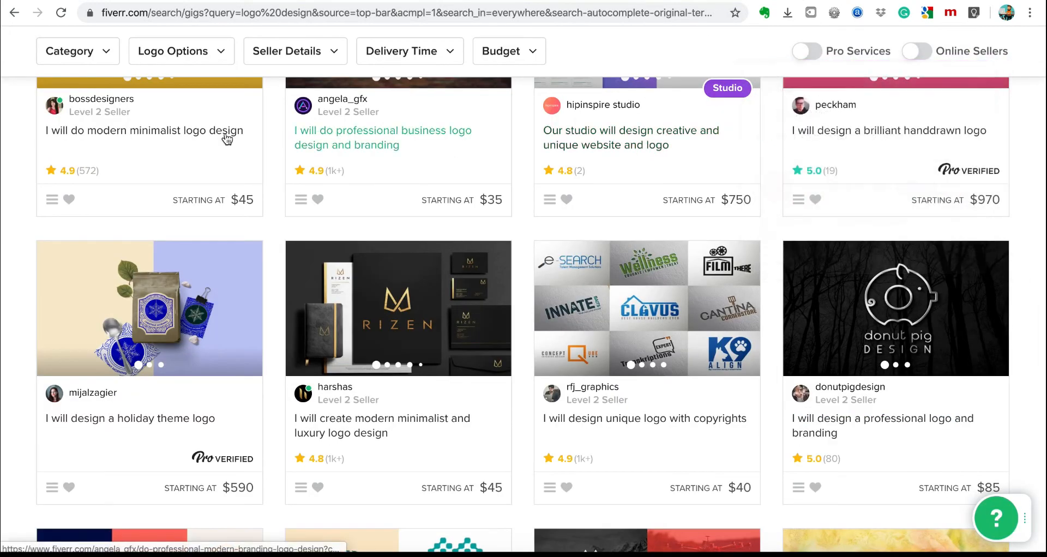
Open the $590 holiday theme logo gig and mark its 'About my services' description section.
click(111, 421)
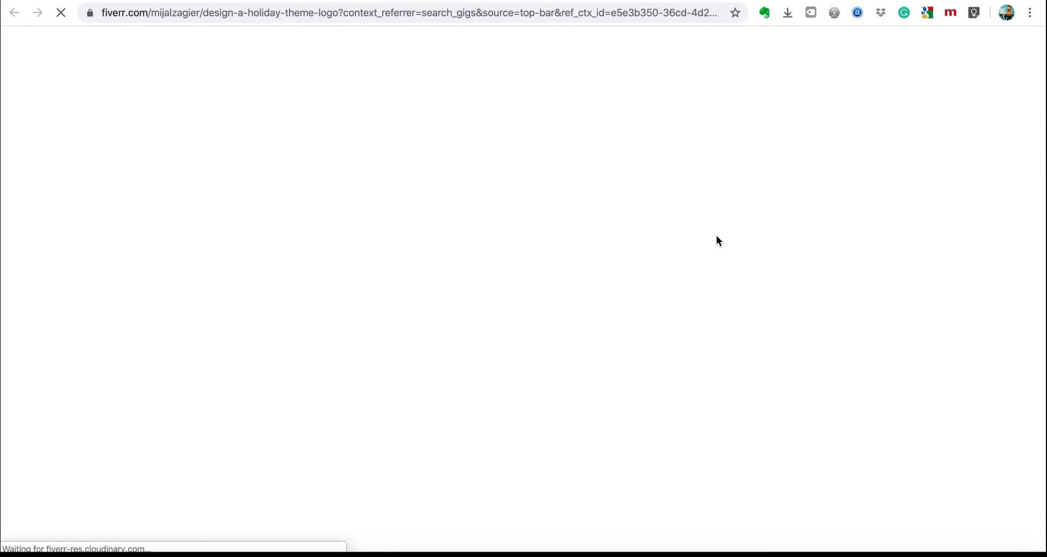
scroll(455, 326, down, 7)
scroll(456, 326, down, 10)
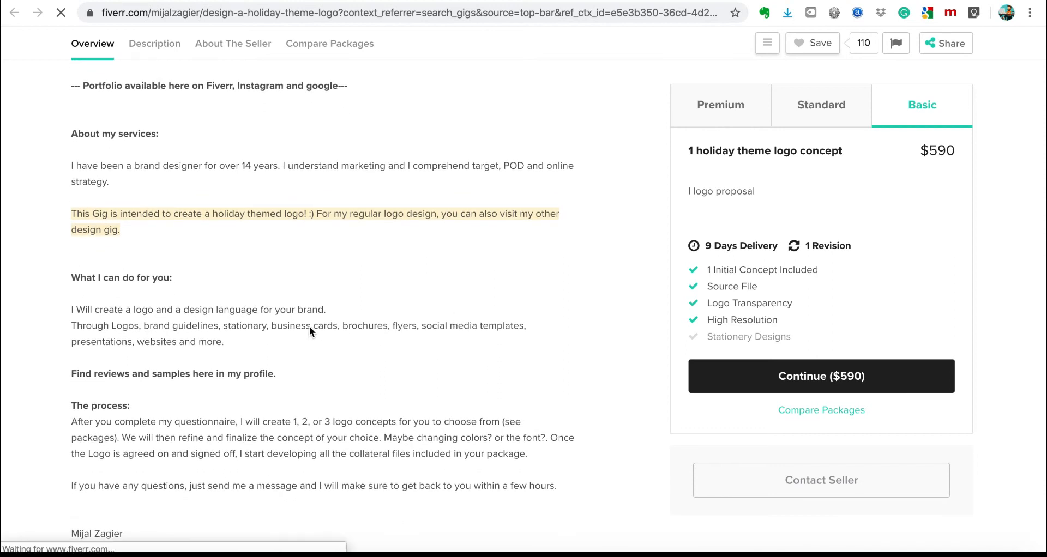
scroll(73, 281, up, 1)
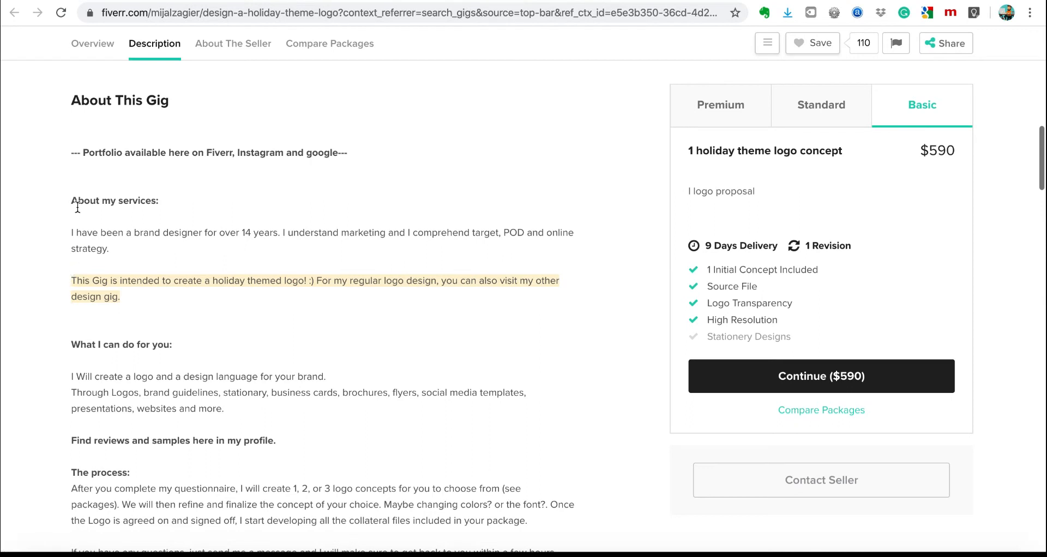
drag(70, 201, 294, 468)
click(295, 467)
scroll(263, 440, down, 3)
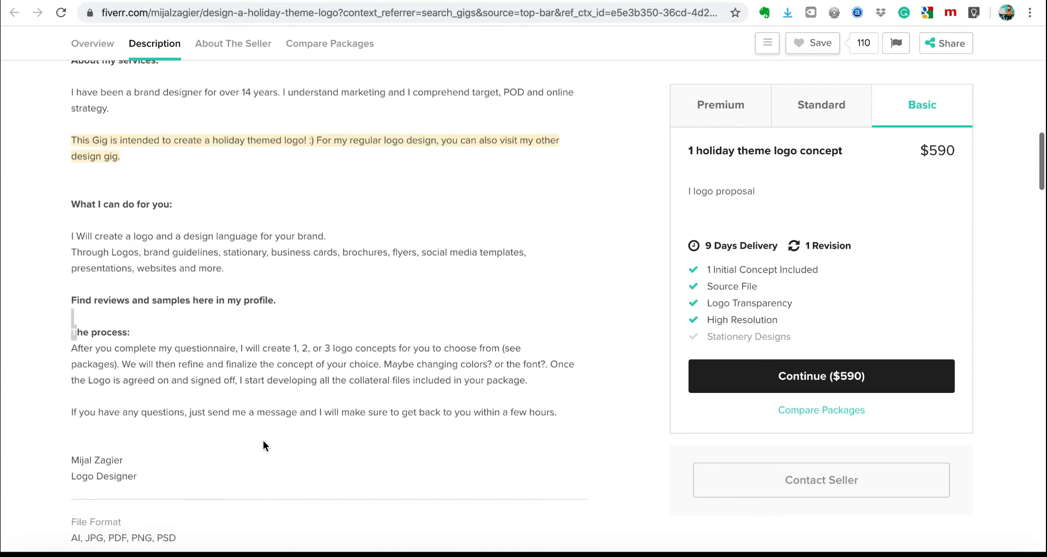
scroll(344, 337, up, 2)
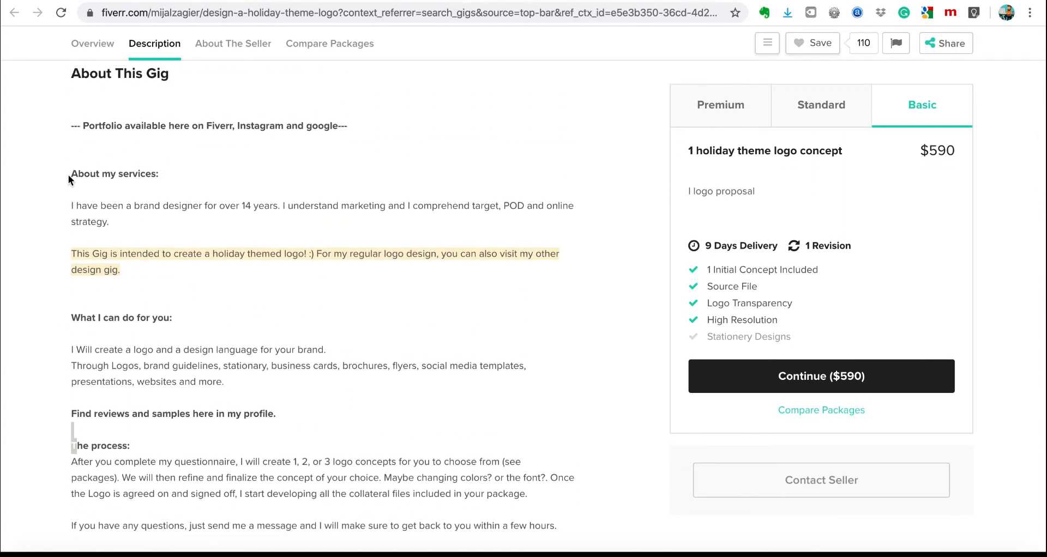
Study its headings 'About my services:', 'What I can do for you:' and 'The process:', then switch to the $40 gig.
drag(70, 173, 147, 173)
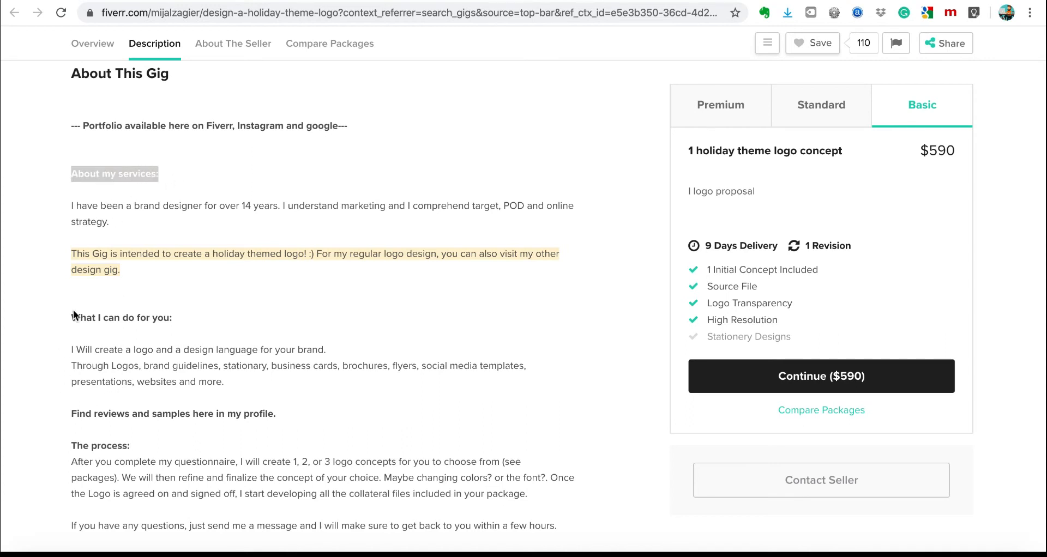
drag(71, 318, 188, 322)
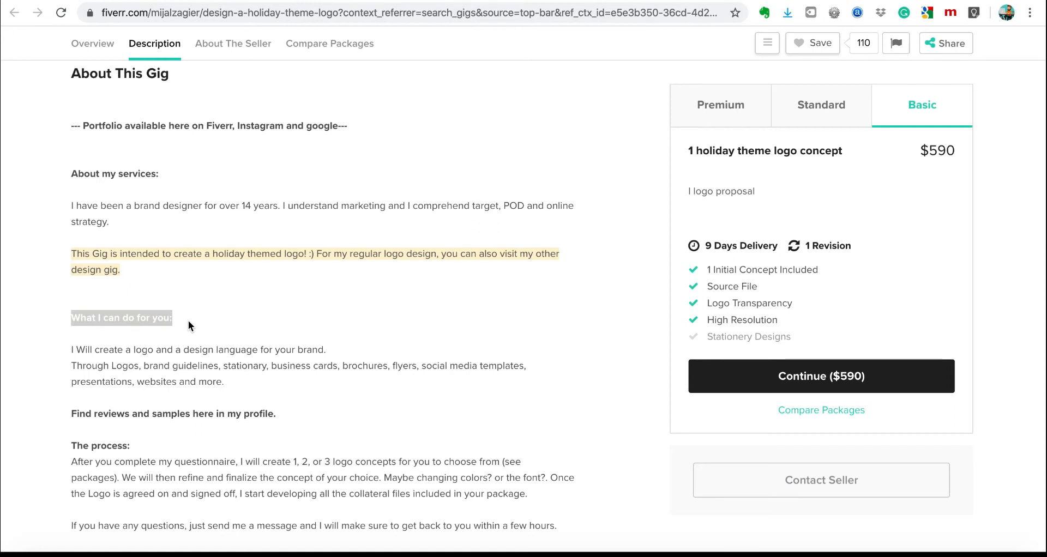
click(71, 417)
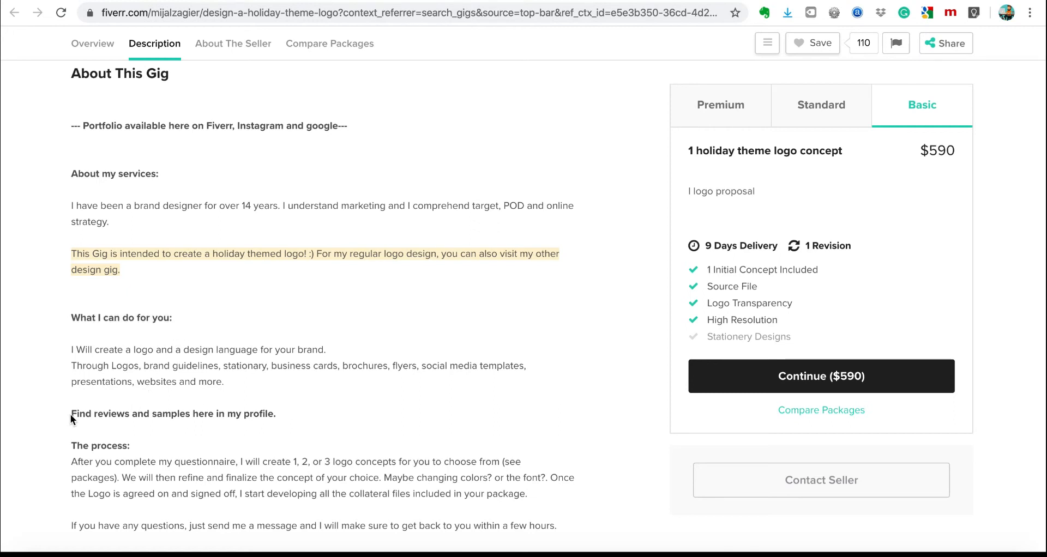
drag(71, 416, 318, 451)
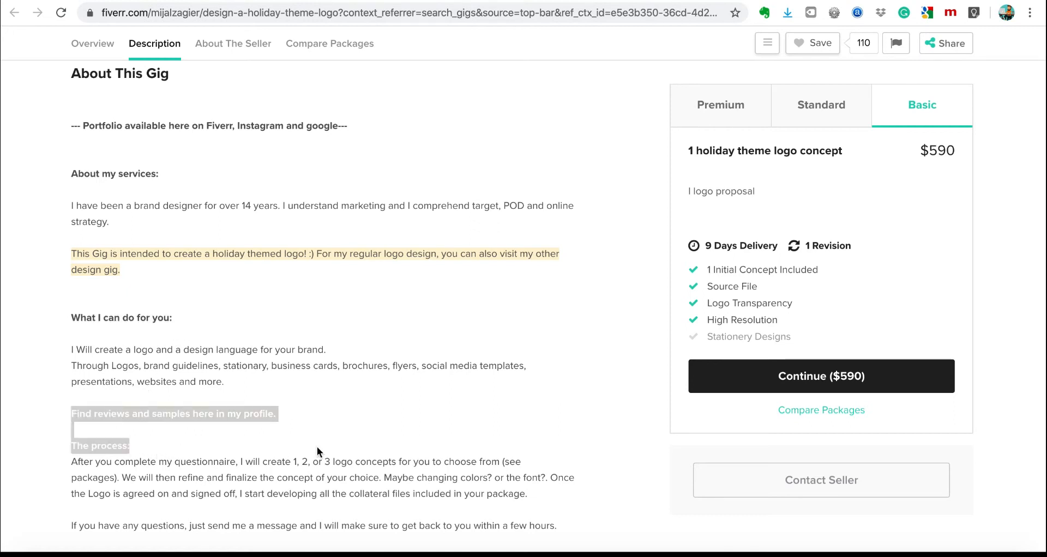
click(318, 451)
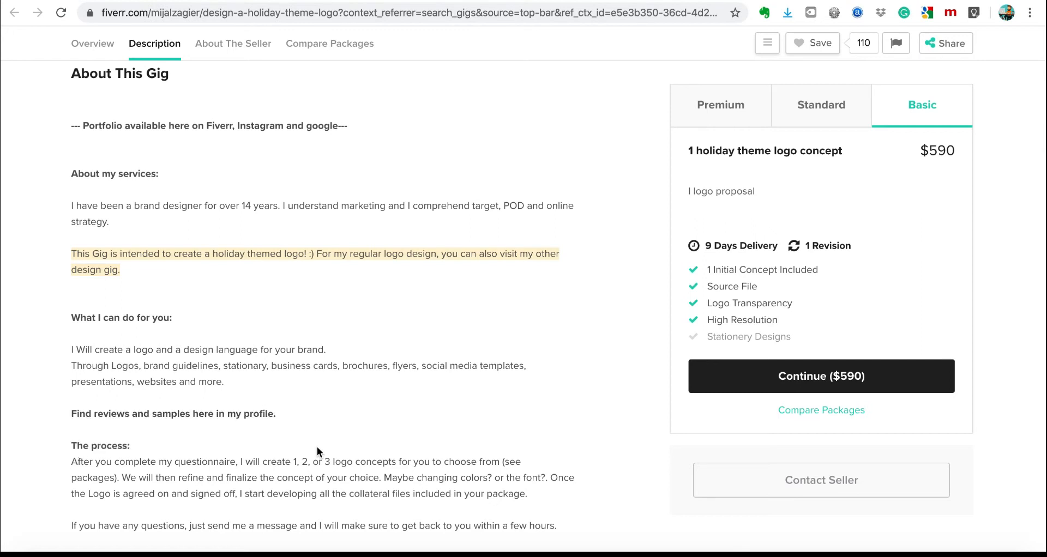
scroll(318, 452, down, 1)
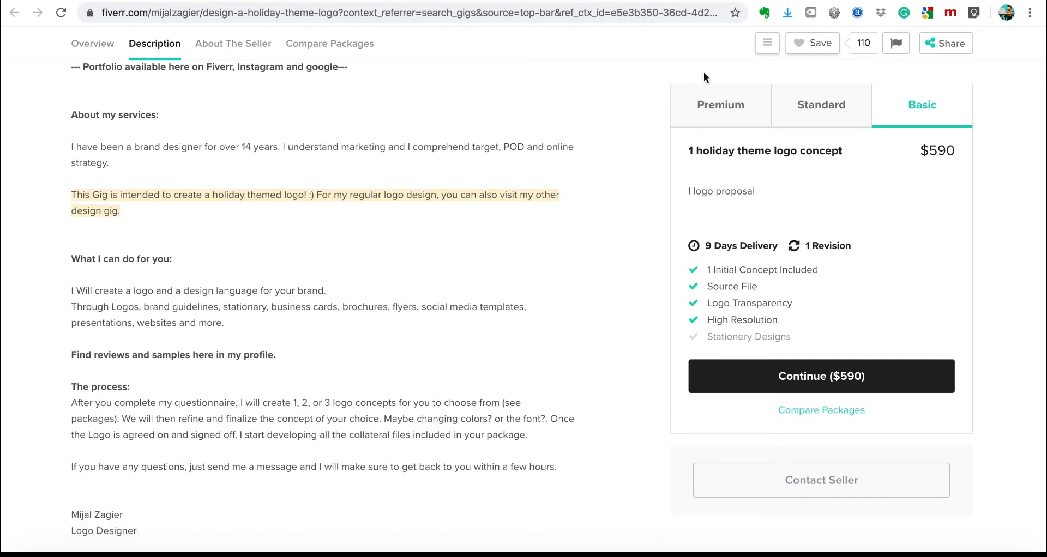
click(848, 0)
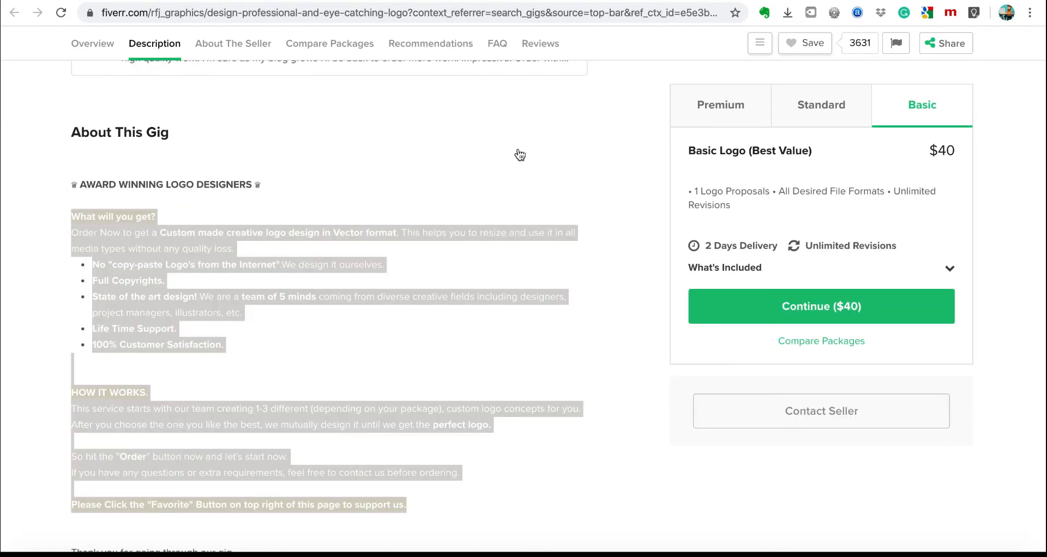
Deselect the gig page text and bring up Notes showing the saved 'What will you get?' note.
click(330, 248)
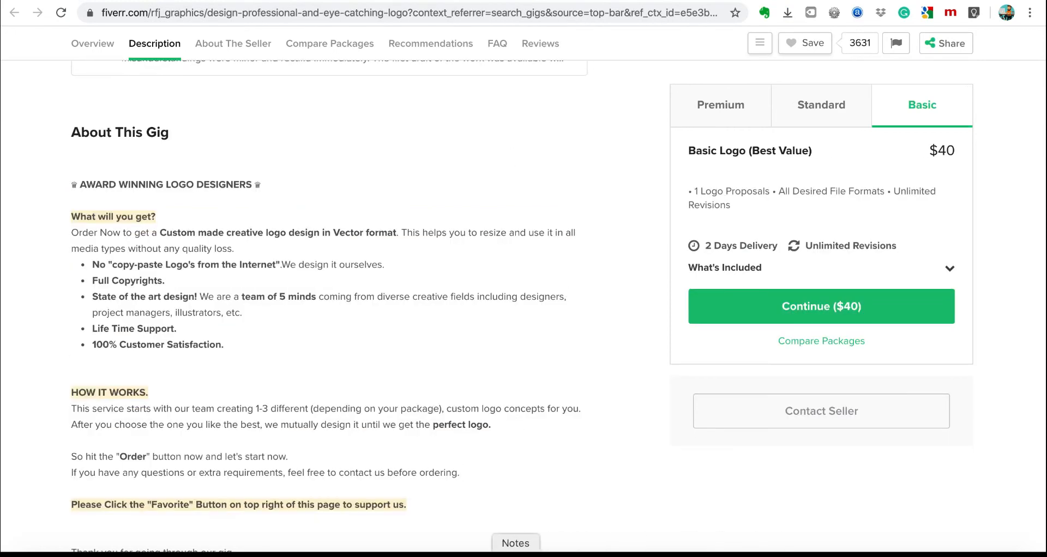
click(504, 553)
scroll(786, 374, down, 1)
scroll(785, 375, up, 1)
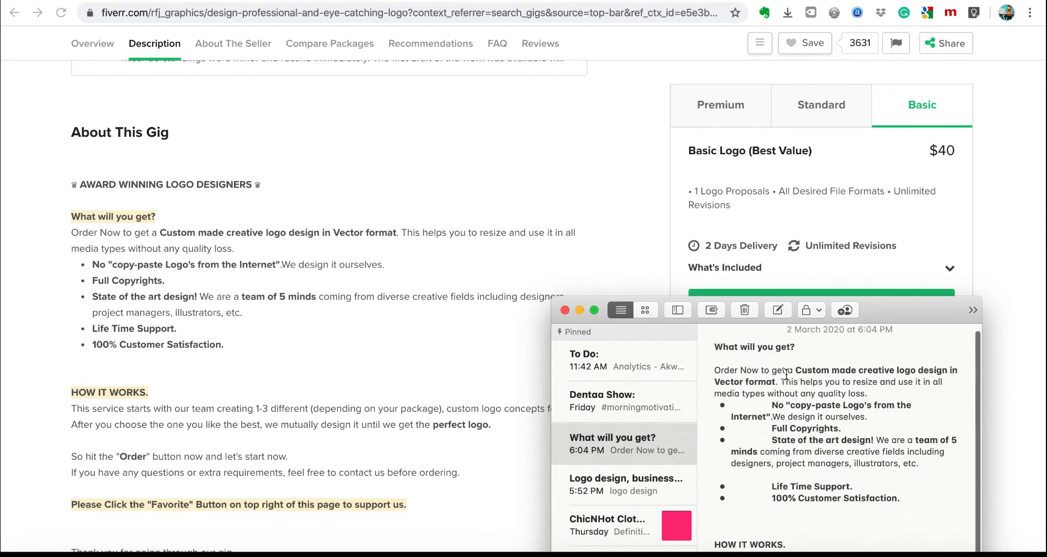
Add an 'ABOUT ME:' heading describing 8 years' graphic design experience, worldwide clients, and safe work.
click(701, 350)
key(Return)
key(Up)
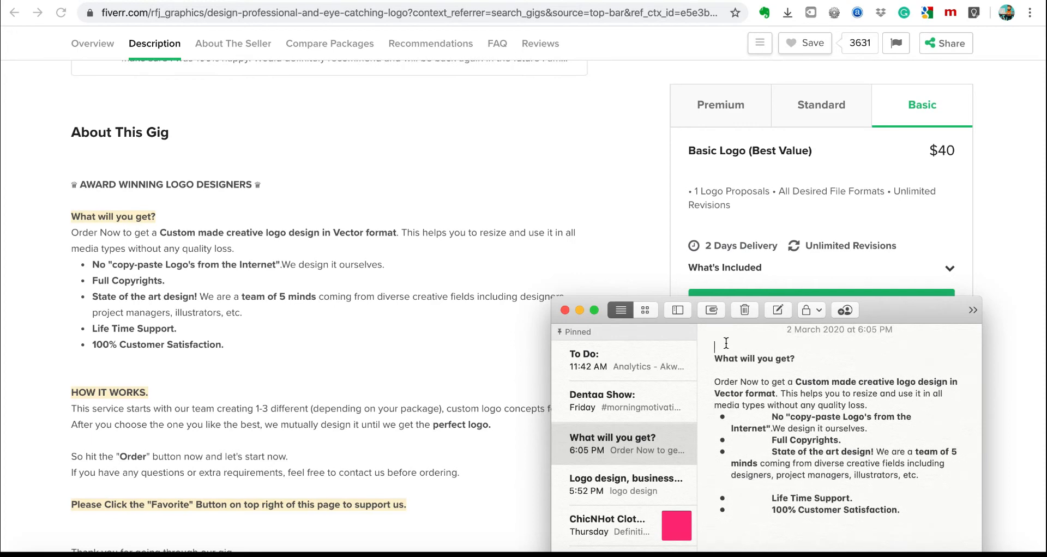
text(A)
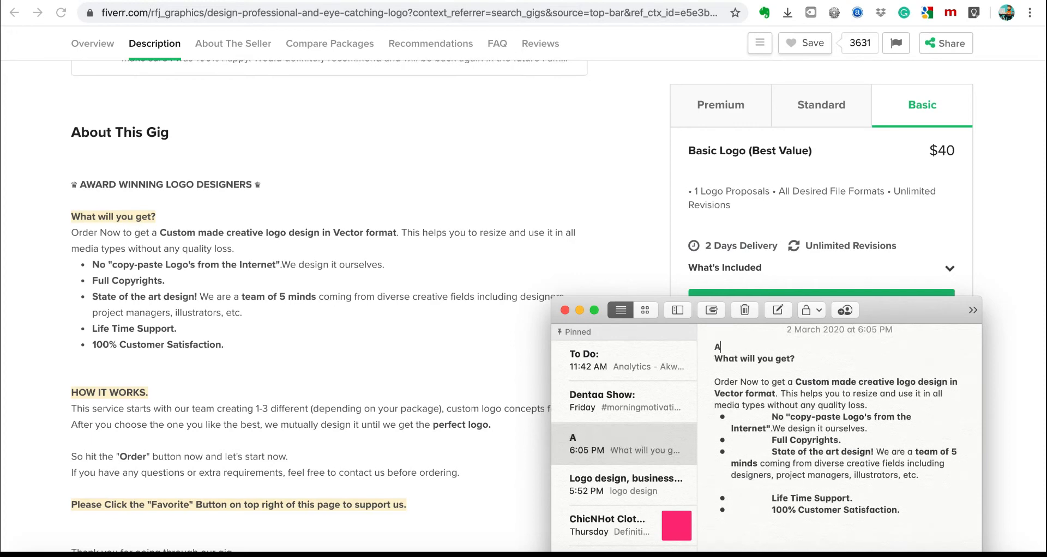
text(BOUT ME)
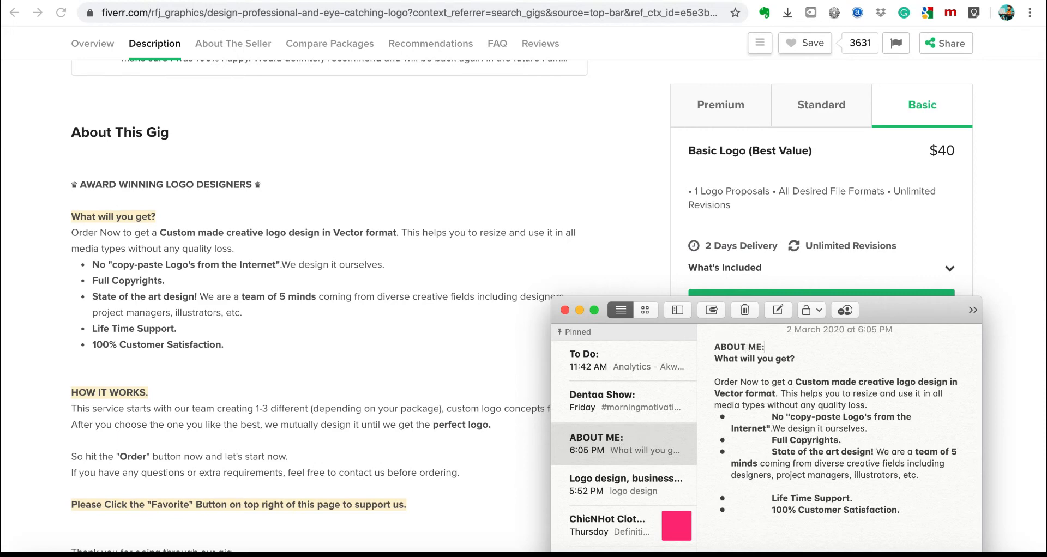
text(:)
key(Return)
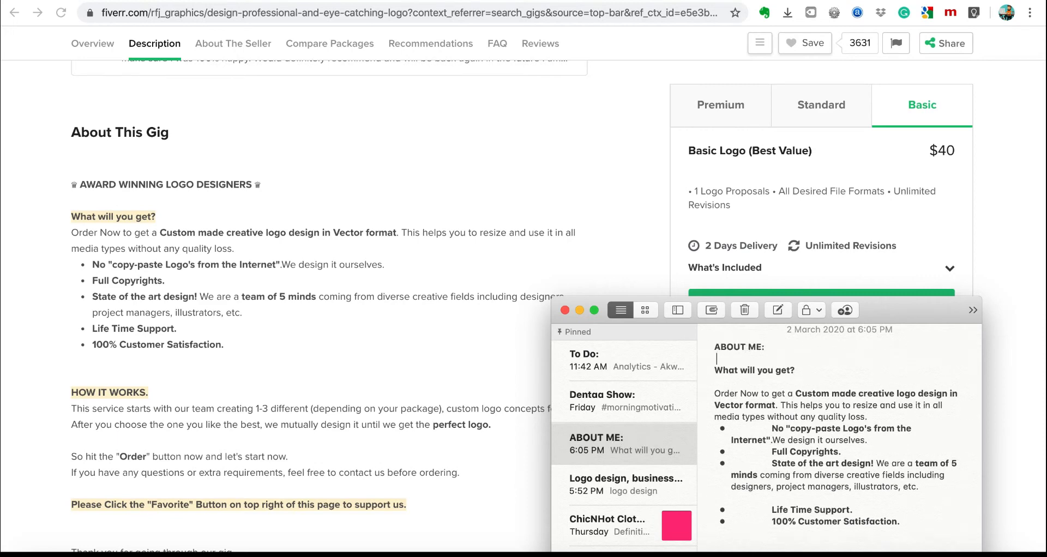
text(I have 8 year)
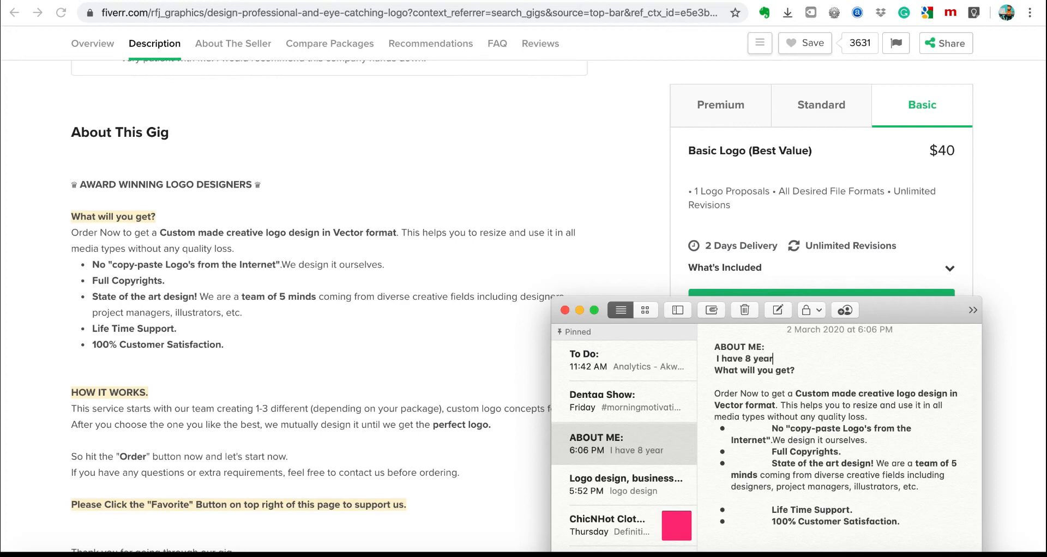
key(BackSpace)
key(BackSpace)
text(ars corporate experience in )
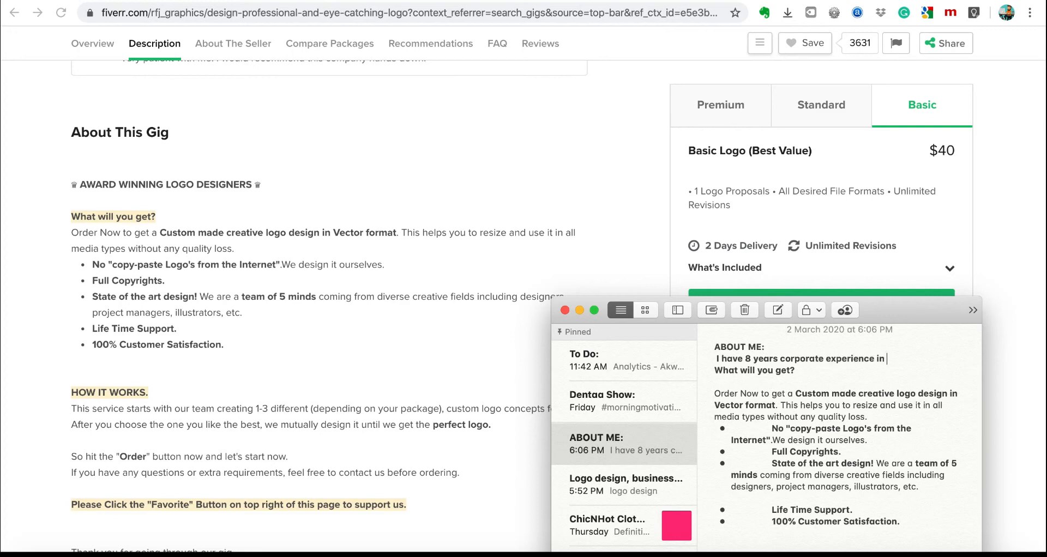
text(graphic design. I have wo)
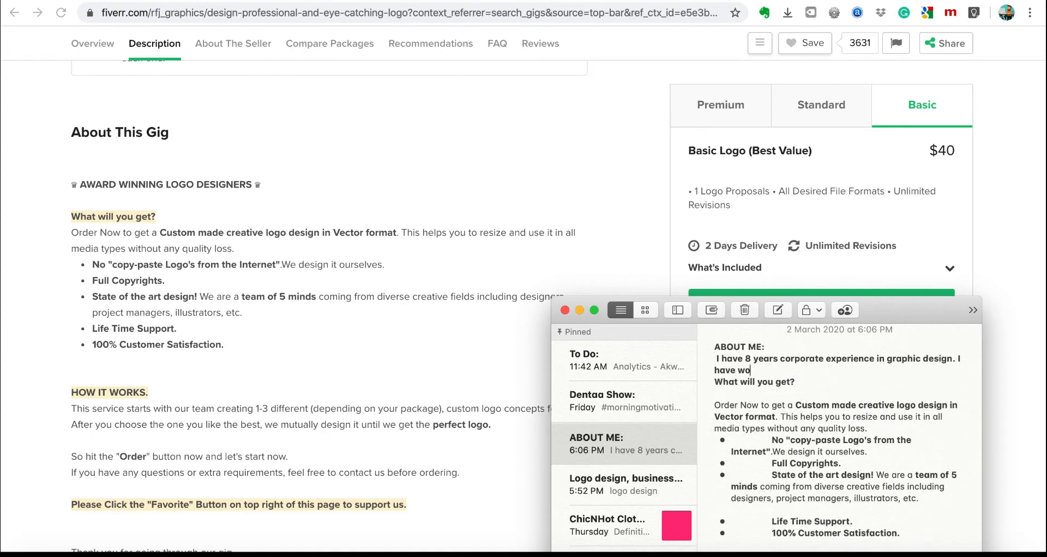
text(rked with internets i)
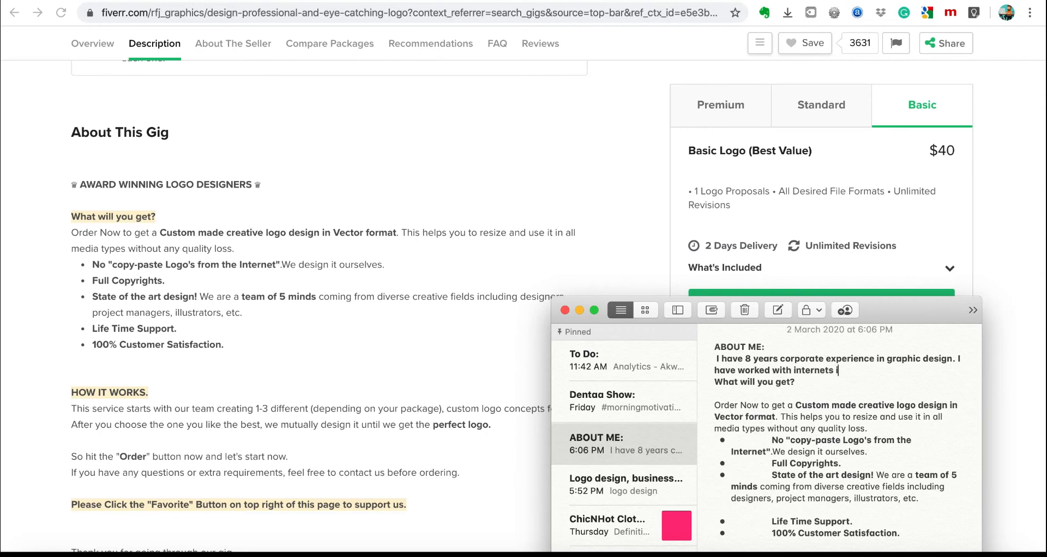
text(n)
key(BackSpace)
key(BackSpace)
text(all across the world. )
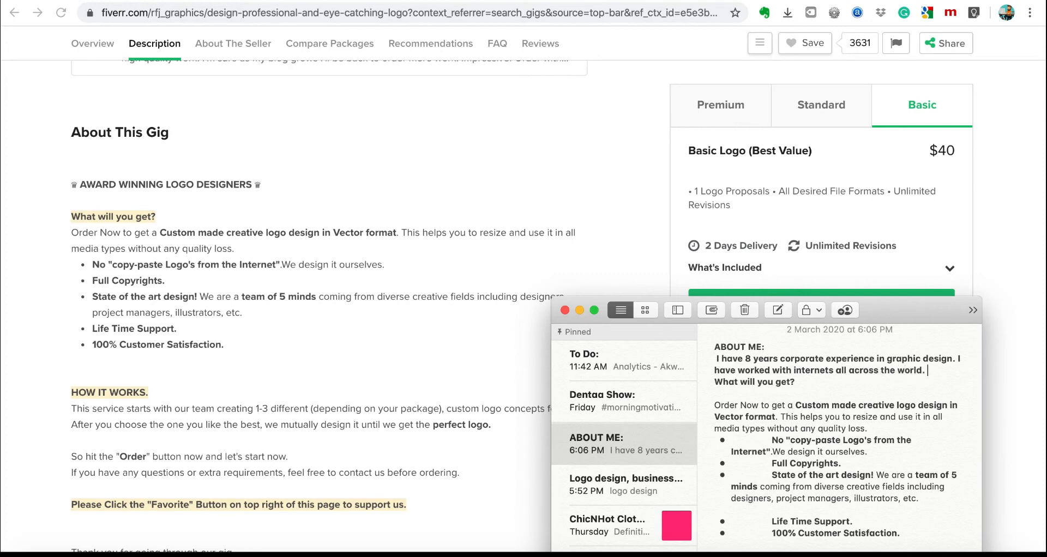
text(Your work is safe)
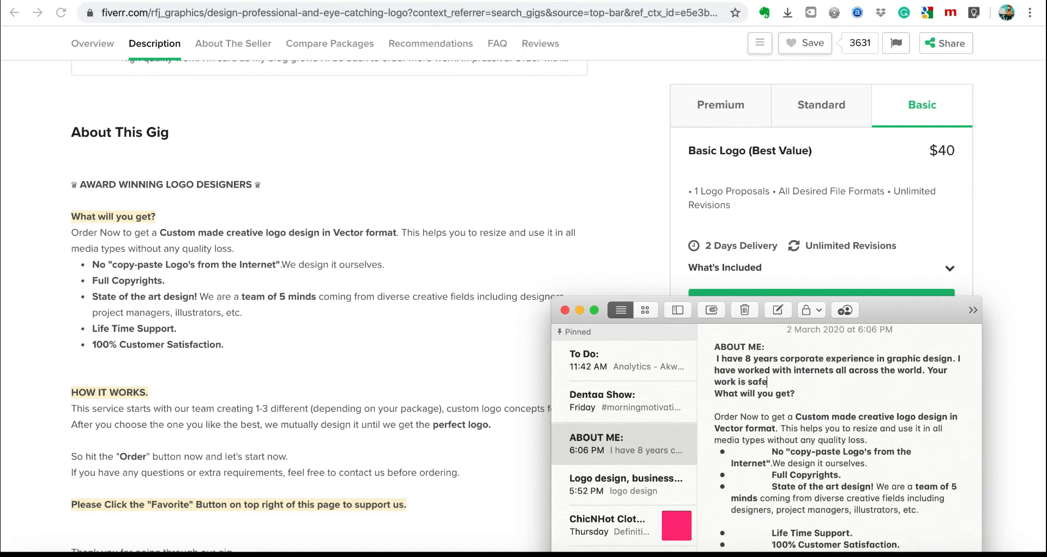
text( in my hands)
key(Return)
Append that prices are low because you're new on the platform but will rise soon.
drag(714, 429, 892, 507)
click(833, 378)
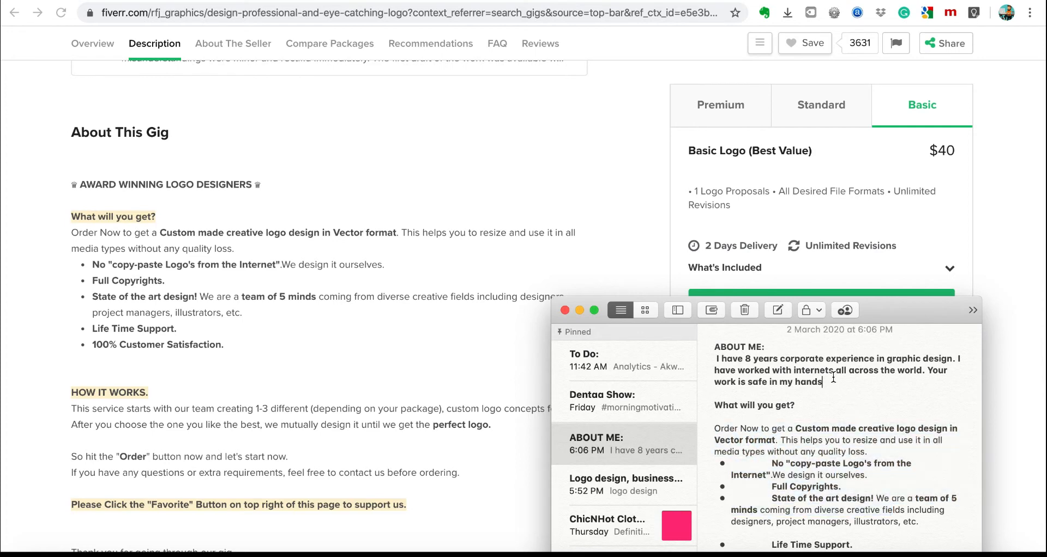
text(. I h)
key(BackSpace)
text(am charging so low because i)
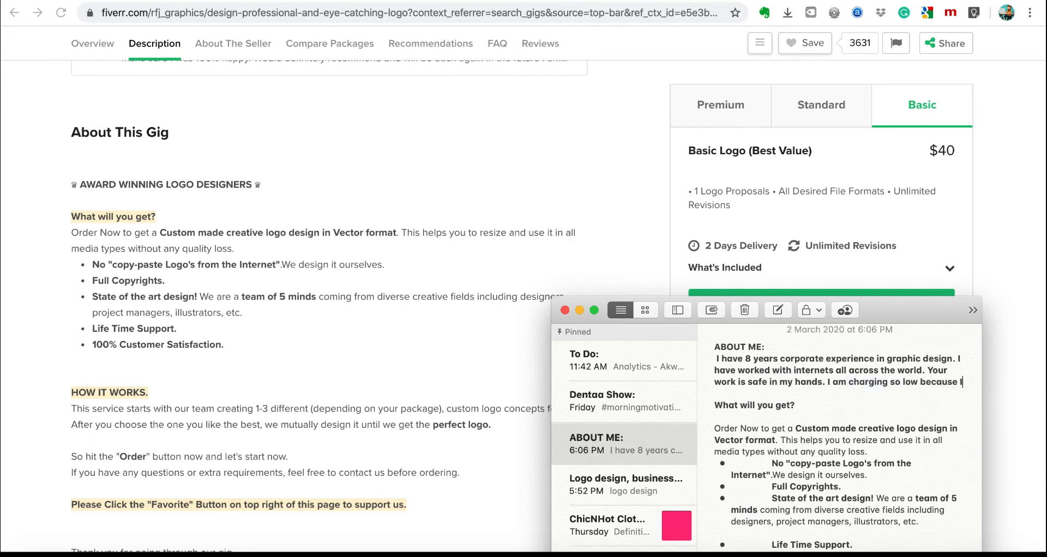
text( am new)
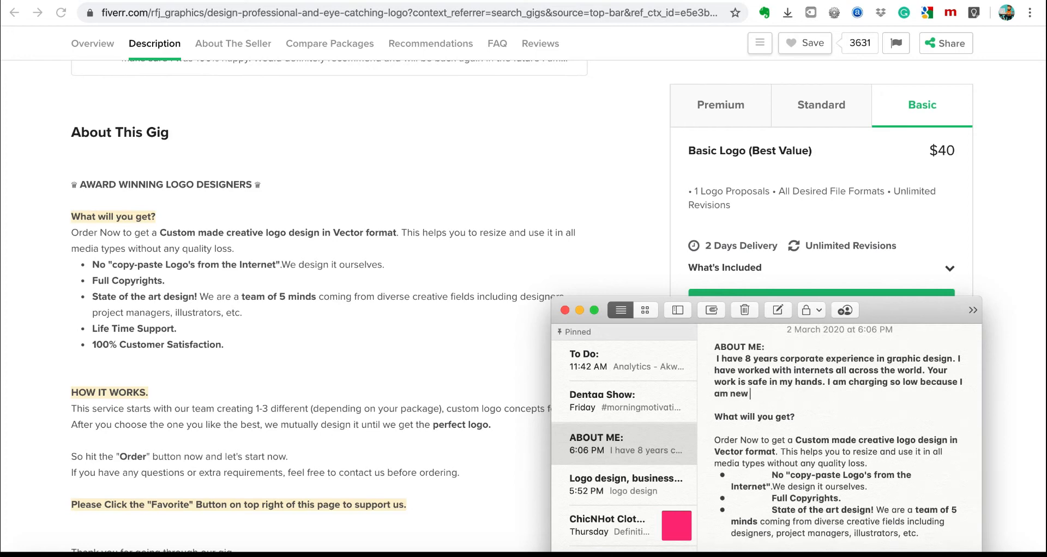
text( on this platfor)
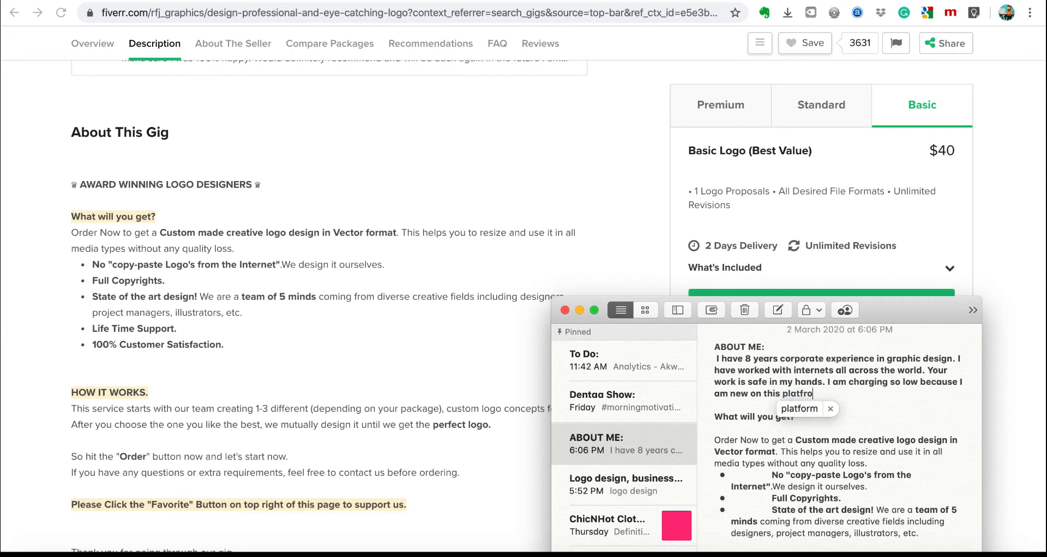
text(m but)
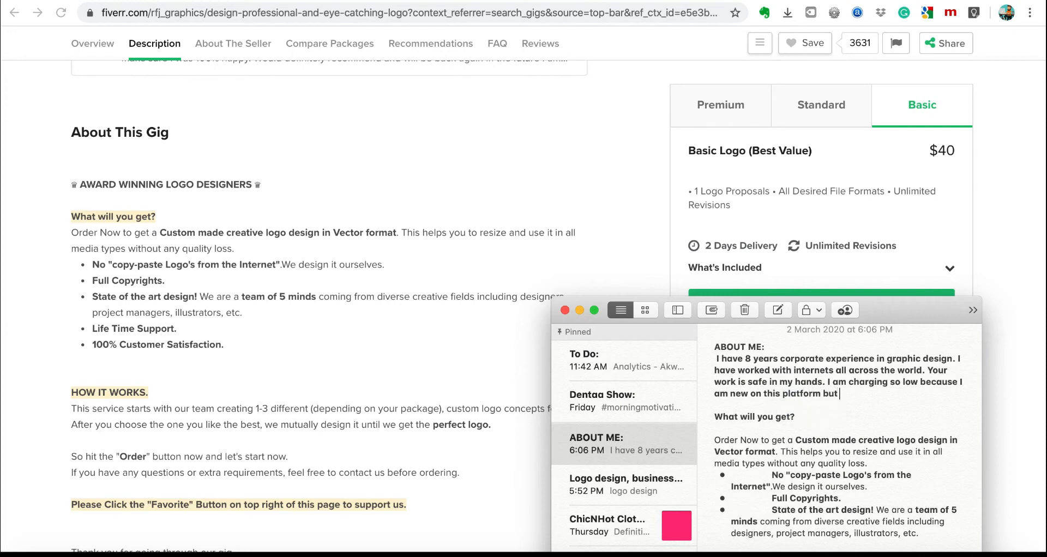
text( prices will be going up soon.)
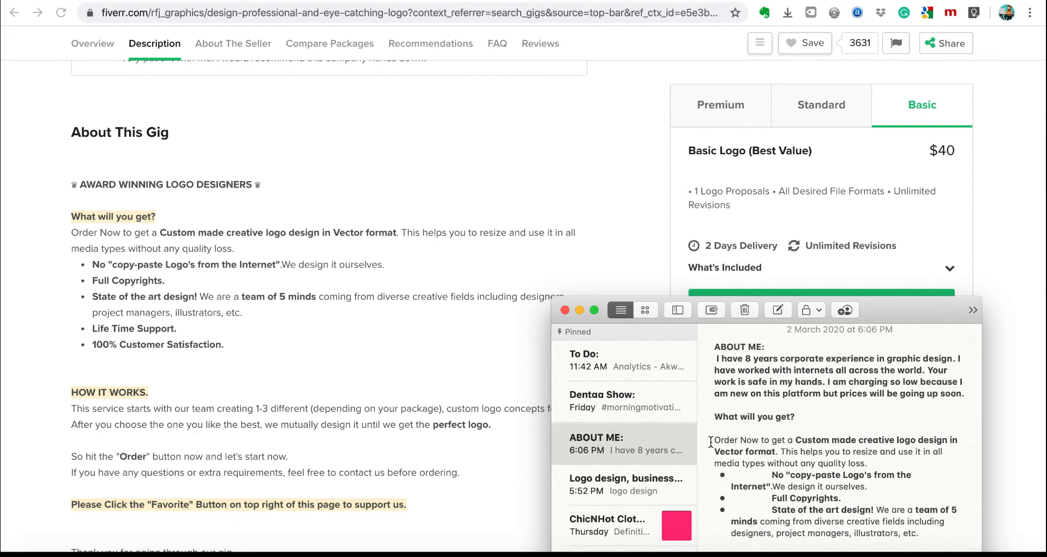
Replace the old text with the bullet 'You get up to 5 different original logo design'.
drag(714, 440, 840, 457)
click(811, 479)
scroll(810, 480, down, 3)
drag(720, 371, 899, 467)
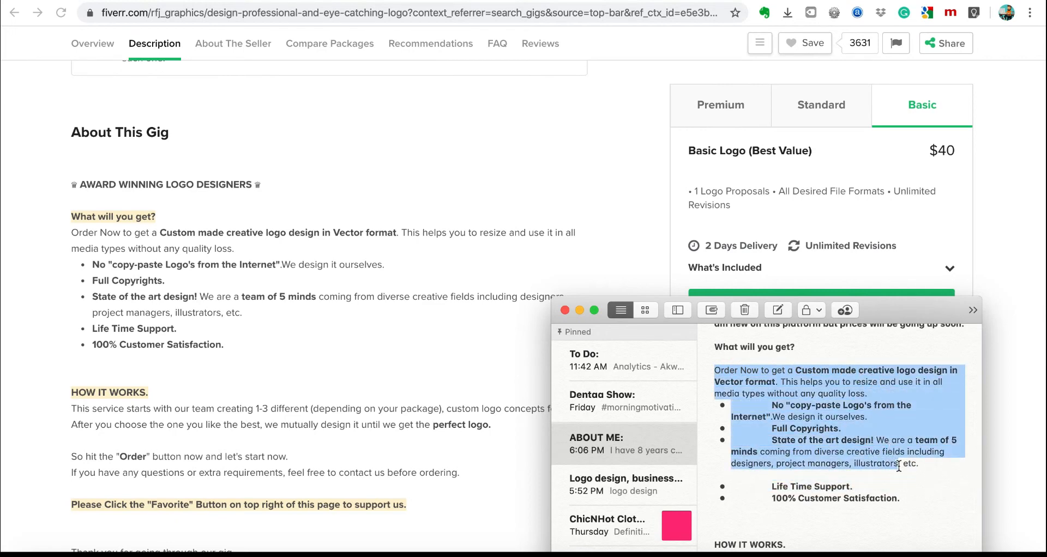
text(You)
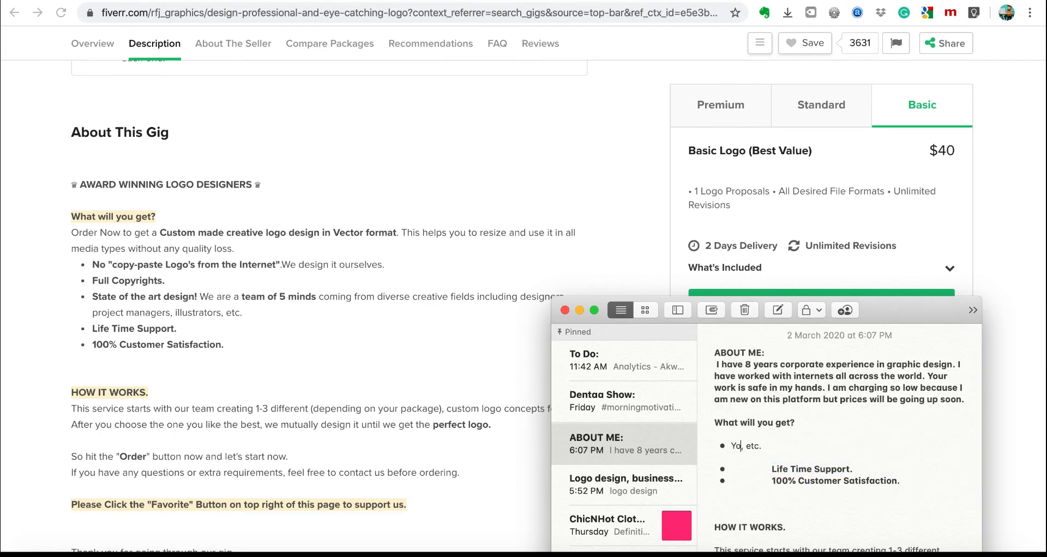
text( get up to 5 different logo)
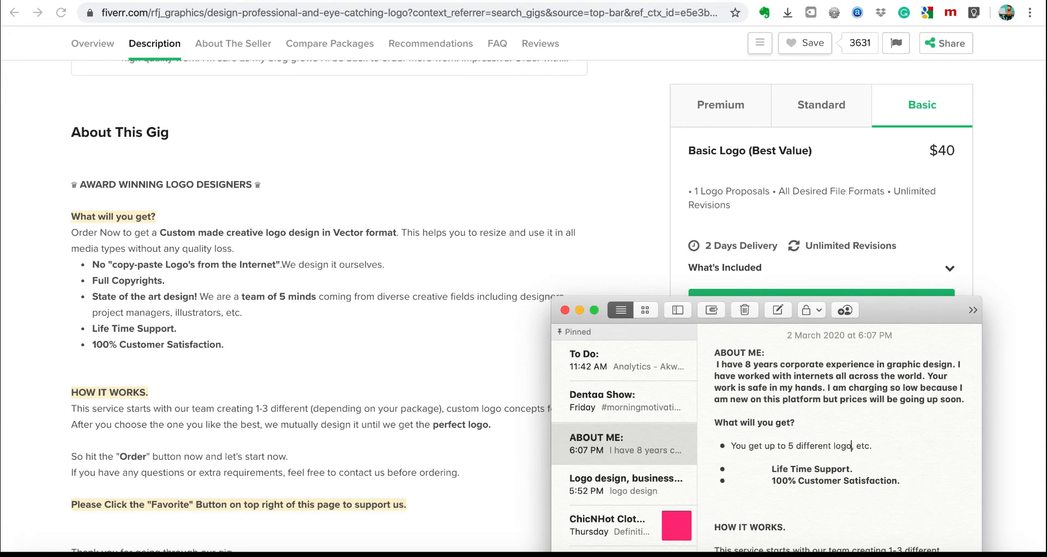
text( design)
click(833, 447)
text(original)
Delete the old bullets and add 'Original work. No logo generator' and 'Unlimited revisions' bullets.
drag(771, 470, 930, 480)
key(BackSpace)
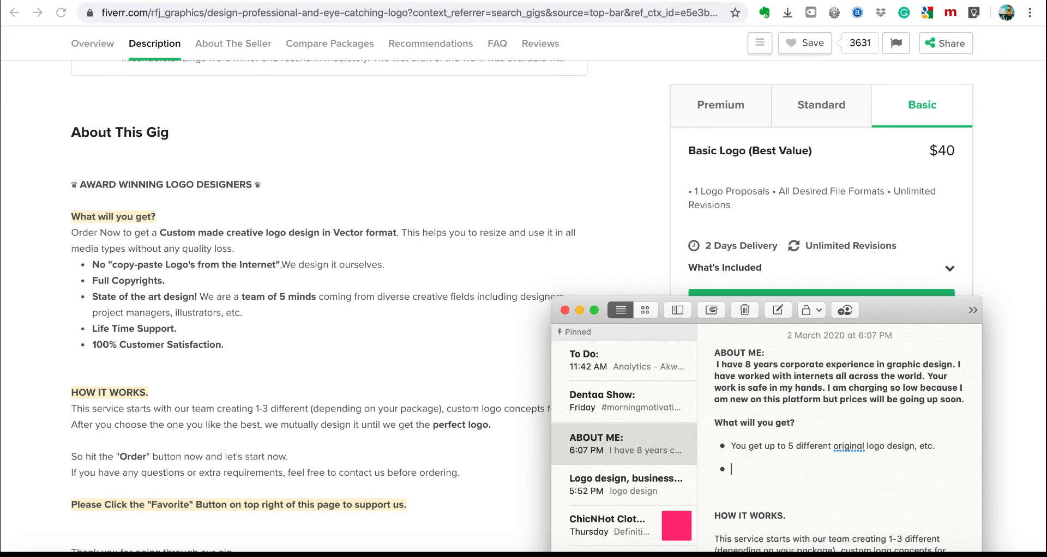
key(BackSpace)
key(Return)
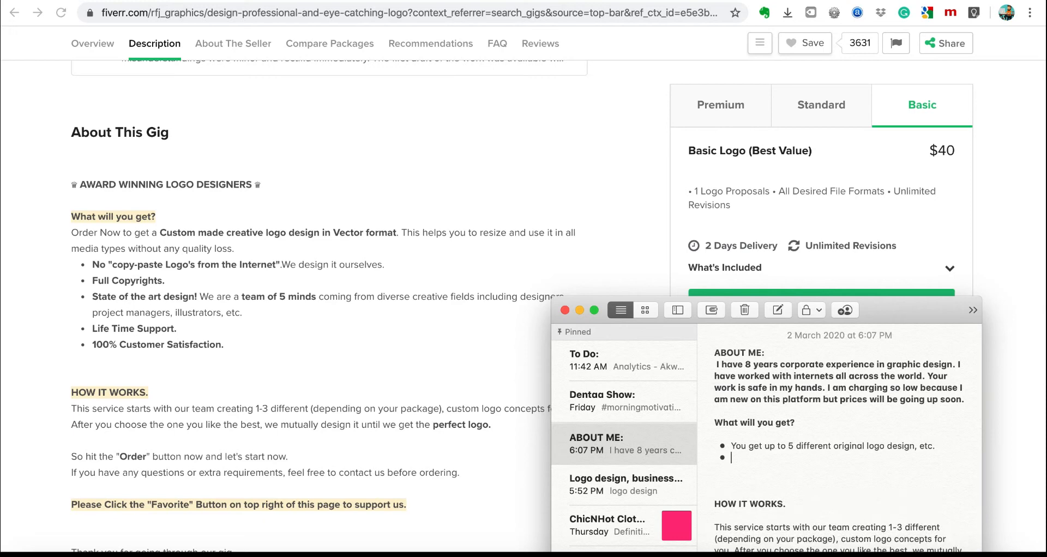
text(Original work. No copy=)
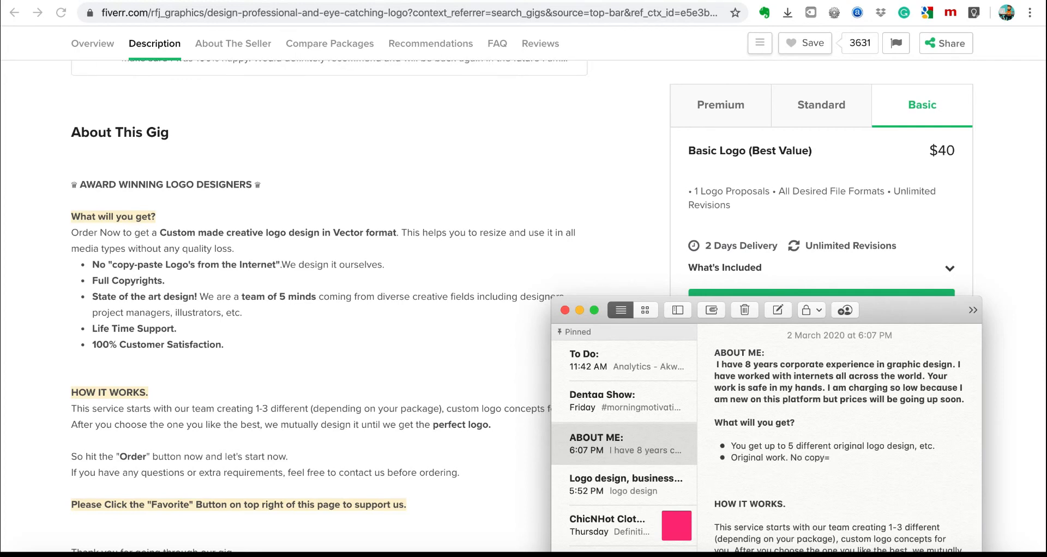
key(BackSpace)
key(BackSpace)
key(BackSpace)
text(logo generator)
key(Return)
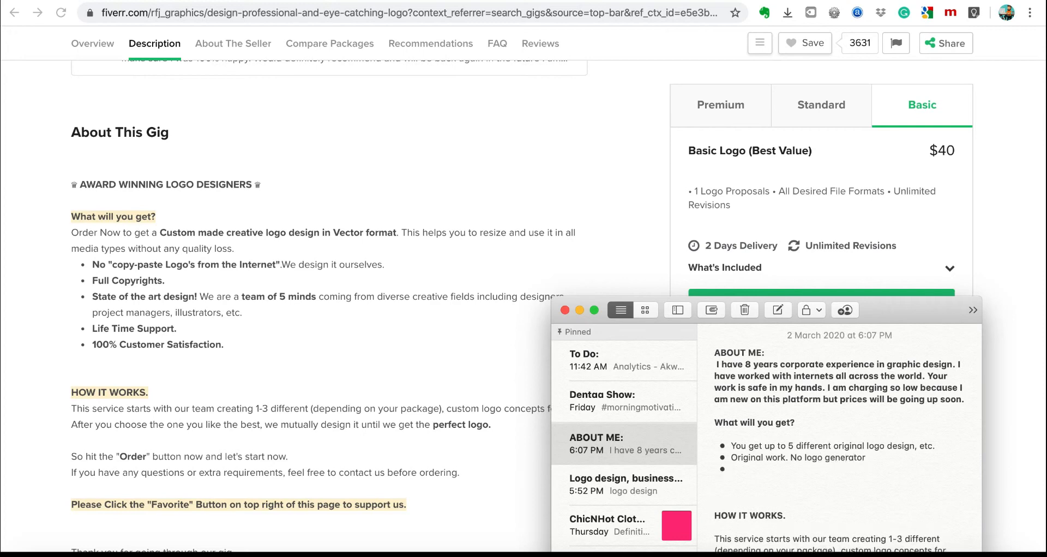
text(Unlimited revisions)
key(Return)
key(BackSpace)
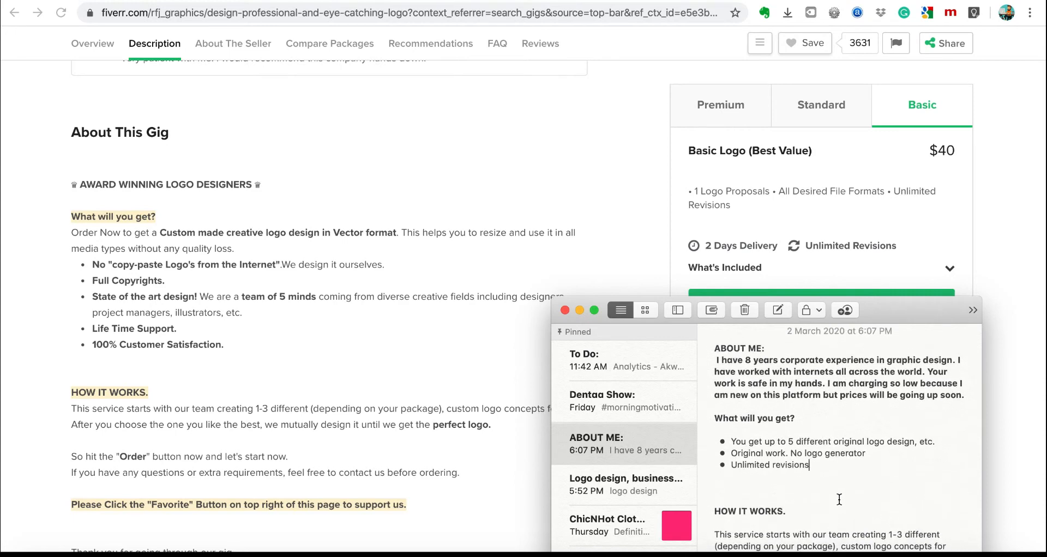
drag(885, 302, 863, 187)
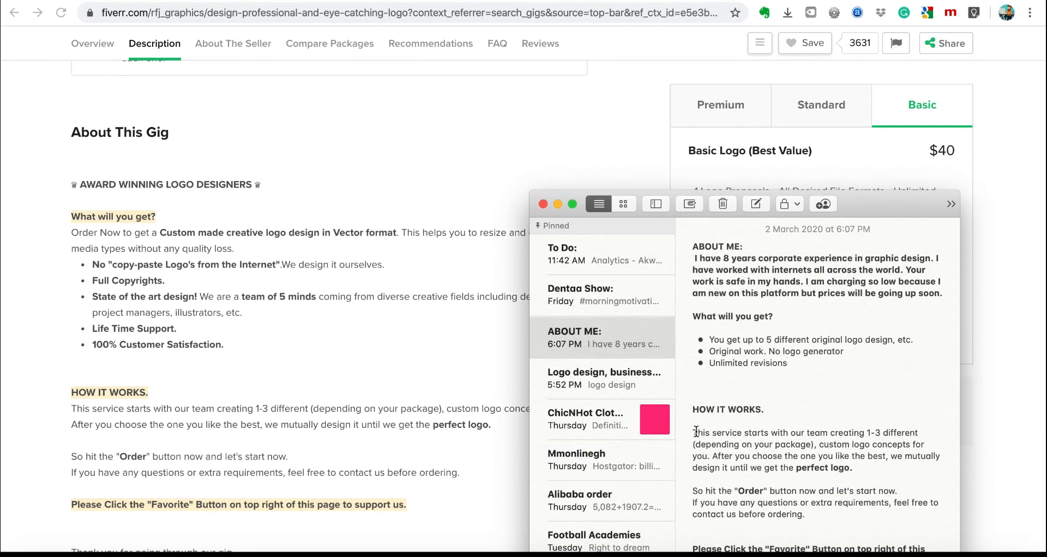
Retitle the heading 'How to order:' and explain ordering via packages, inboxing special requests first.
drag(692, 409, 777, 409)
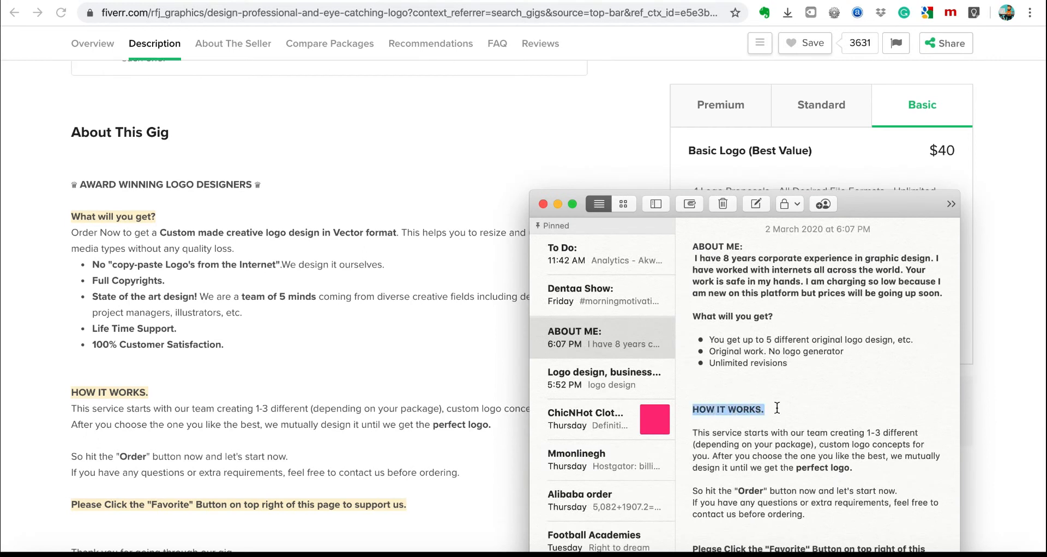
text(How to orde)
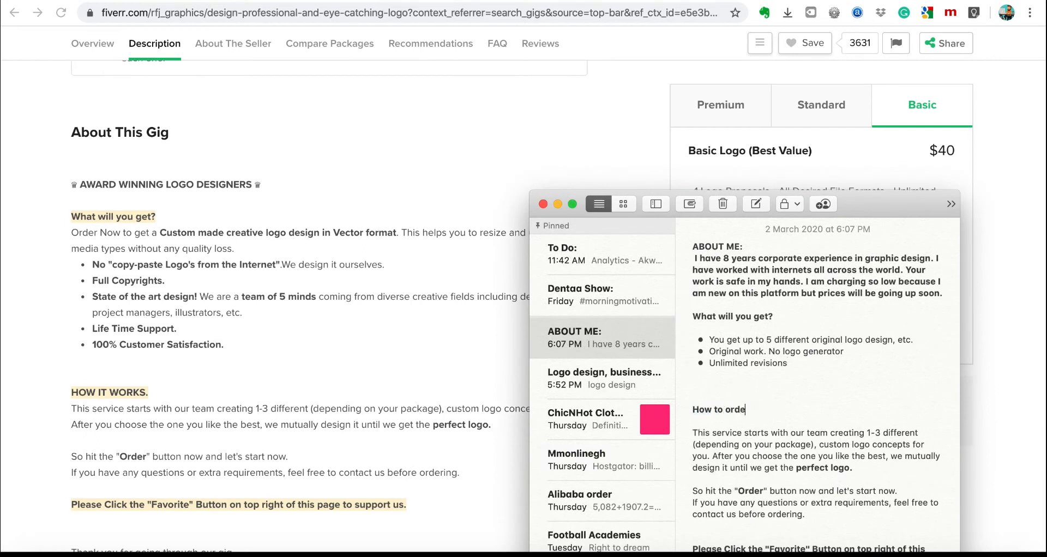
text(r:)
drag(693, 433, 854, 515)
text(Click)
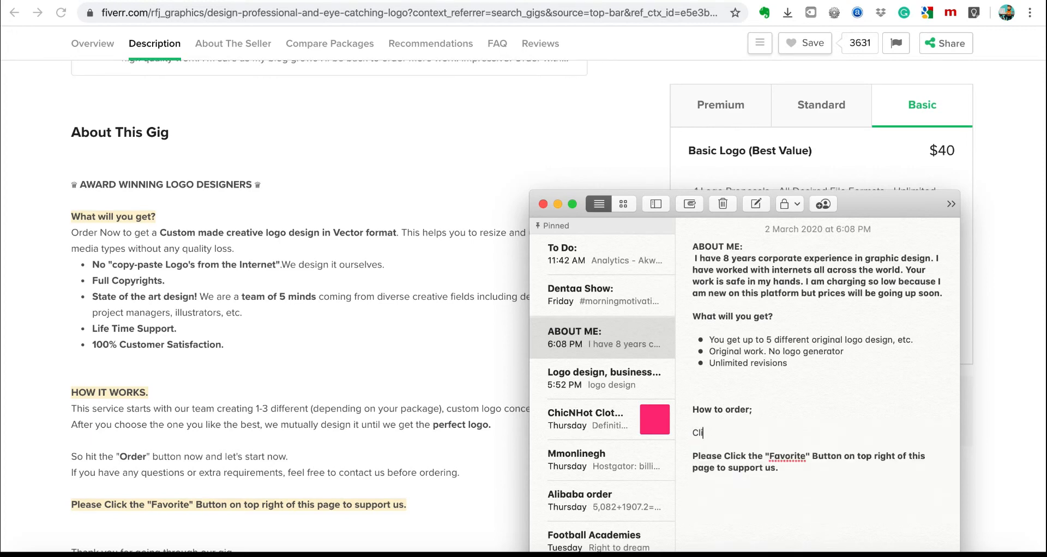
key(BackSpace)
key(BackSpace)
key(BackSpace)
key(BackSpace)
key(BackSpace)
text(You can order by clicking any of the pa)
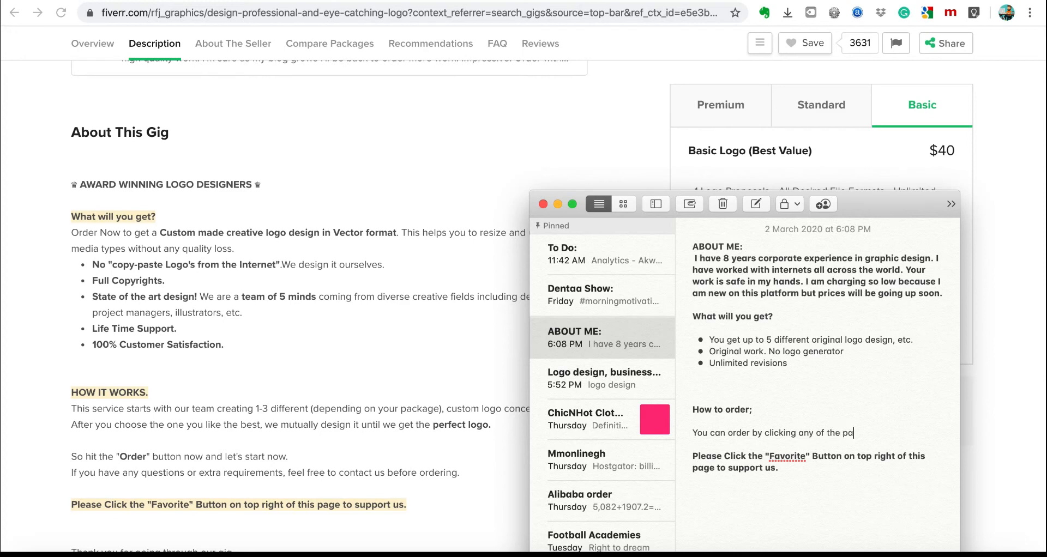
text(ckages. If you have a specia)
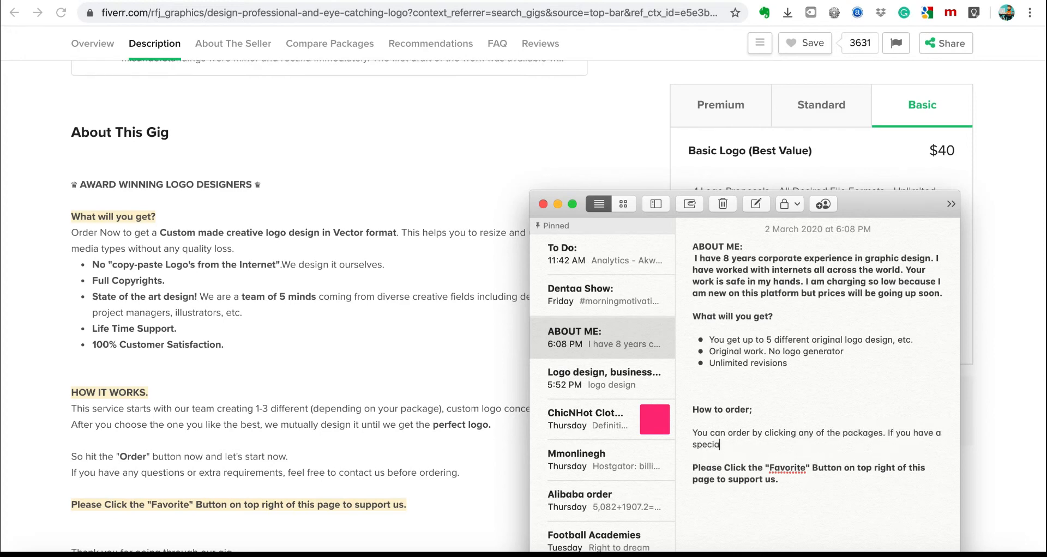
text(l request, please inbox first about you)
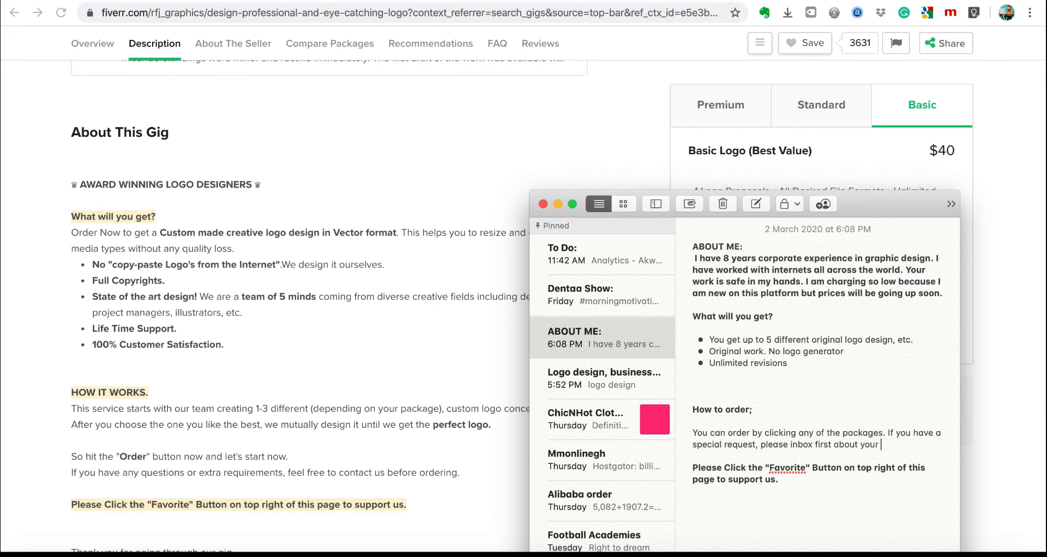
text(rement before you order.)
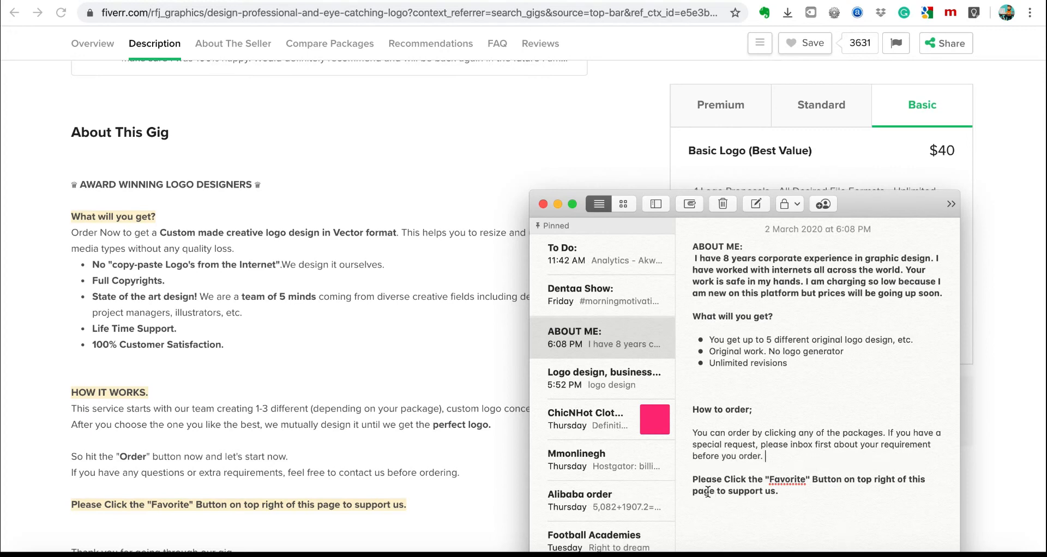
Delete the Favorite request paragraph and select the whole note text for copying.
drag(692, 480, 808, 504)
key(BackSpace)
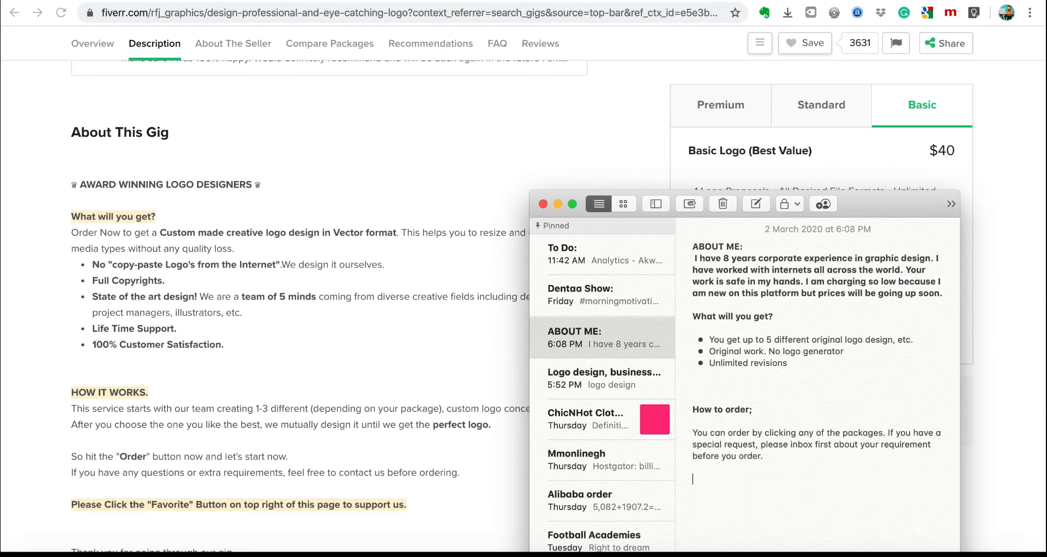
drag(773, 467, 688, 246)
key(ctrl+c)
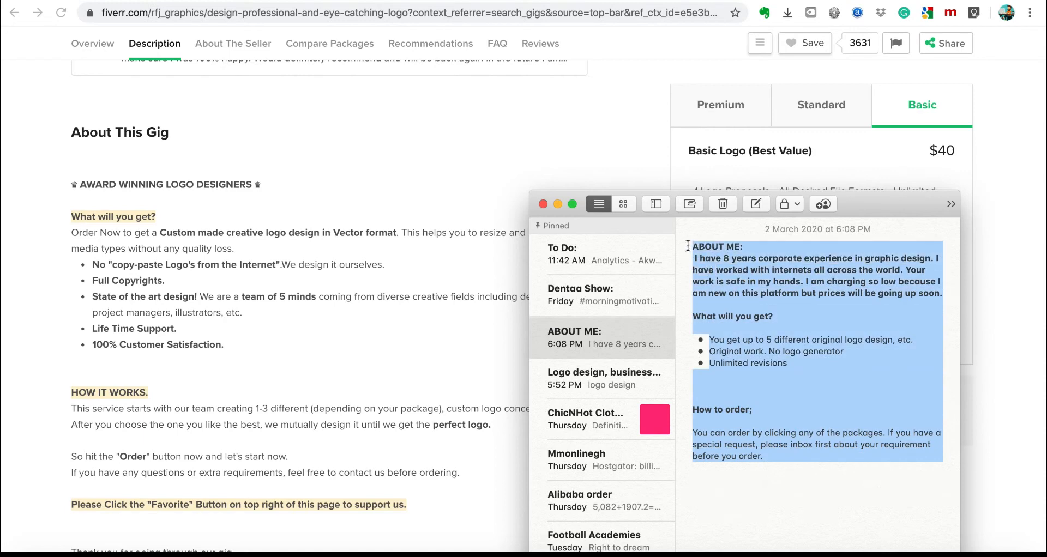
Paste the prepared text into the gig editor's empty Description box.
click(622, 6)
key(ctrl+Tab)
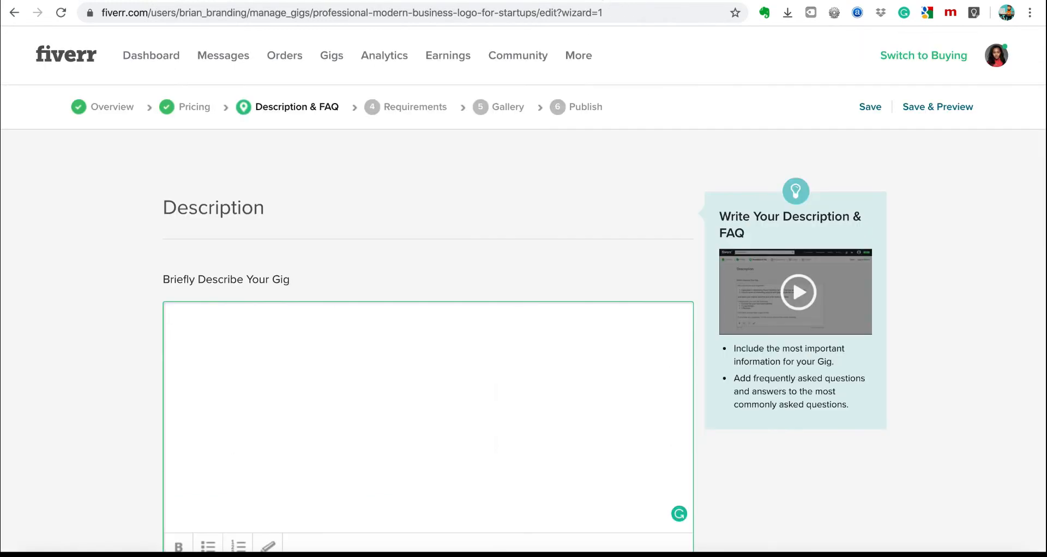
click(296, 417)
key(ctrl+v)
scroll(296, 417, down, 2)
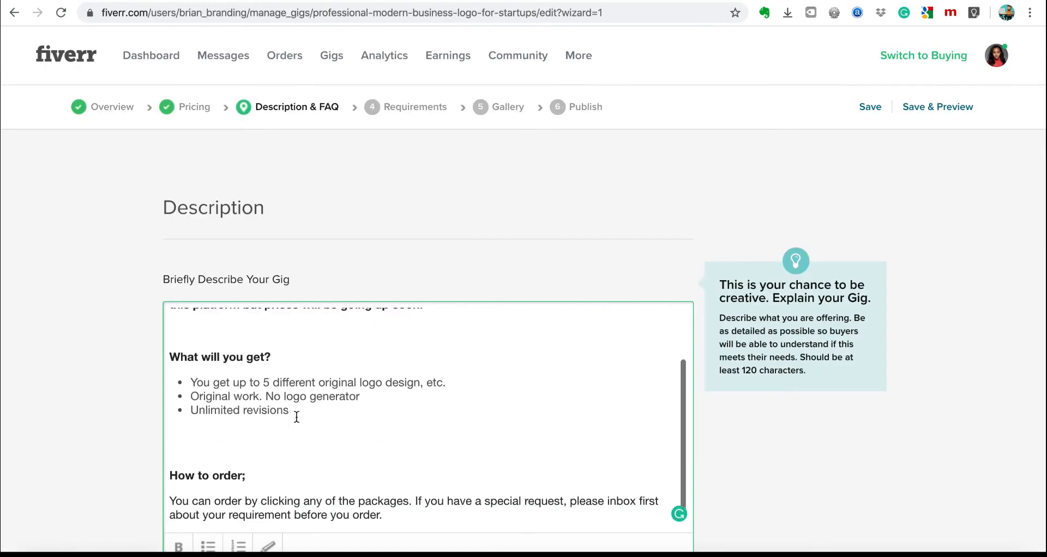
scroll(520, 401, up, 2)
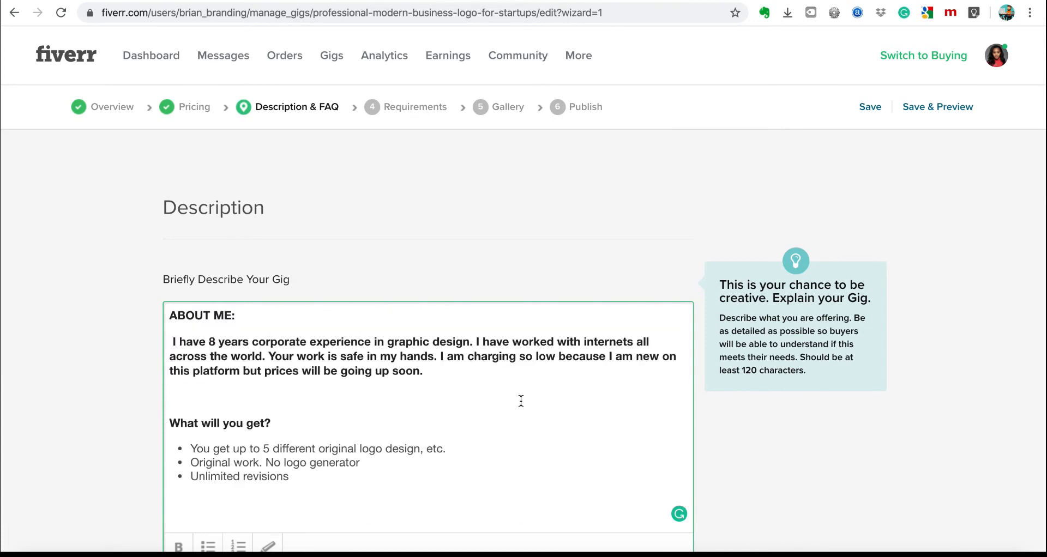
click(1014, 218)
click(239, 323)
Highlight the 'Original work. No logo generator' bullet in yellow.
drag(191, 448, 455, 449)
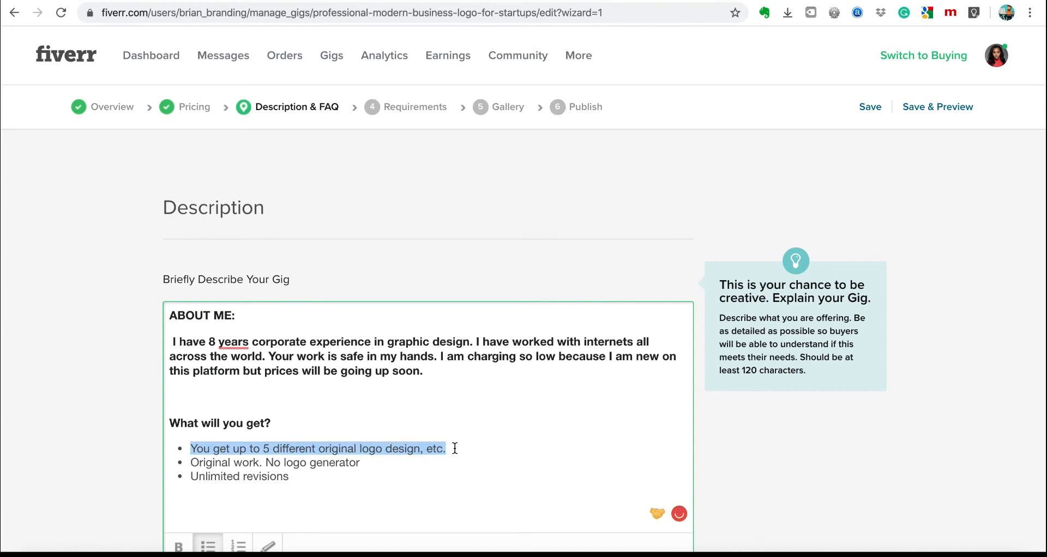
drag(194, 464, 359, 462)
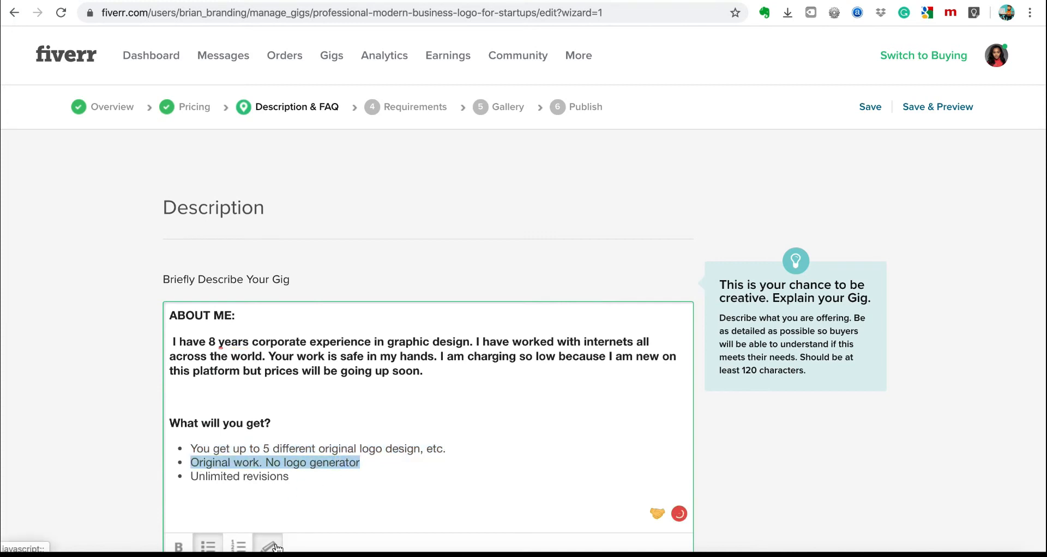
scroll(277, 545, down, 2)
scroll(277, 545, down, 1)
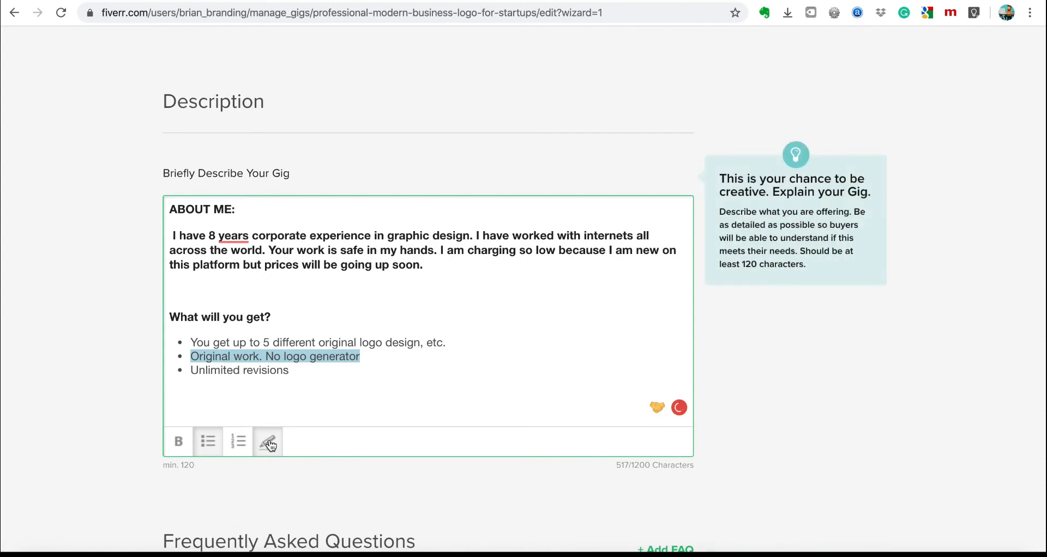
click(405, 361)
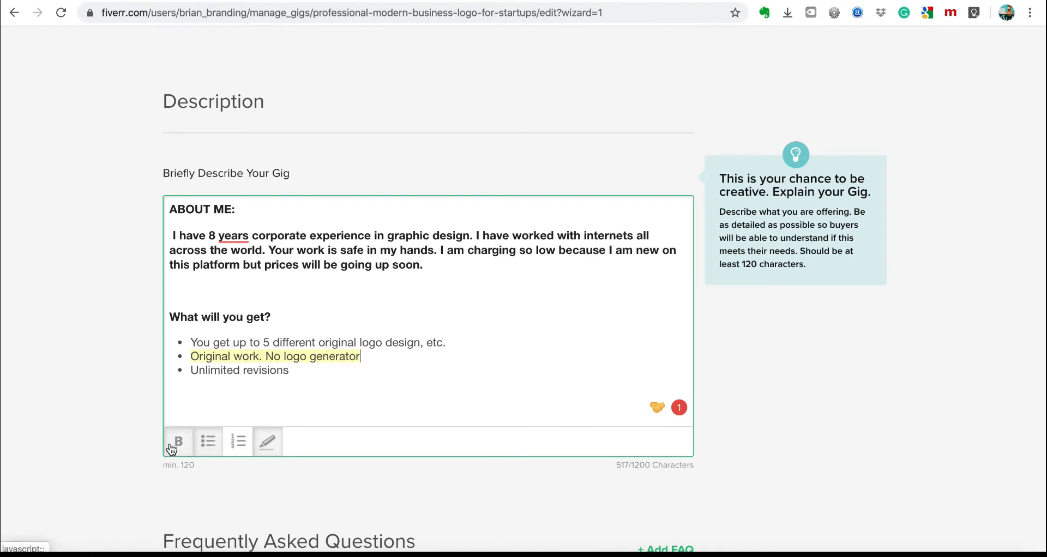
Remove bold from the About Me paragraph, then return to the holiday theme logo gig.
drag(426, 264, 170, 238)
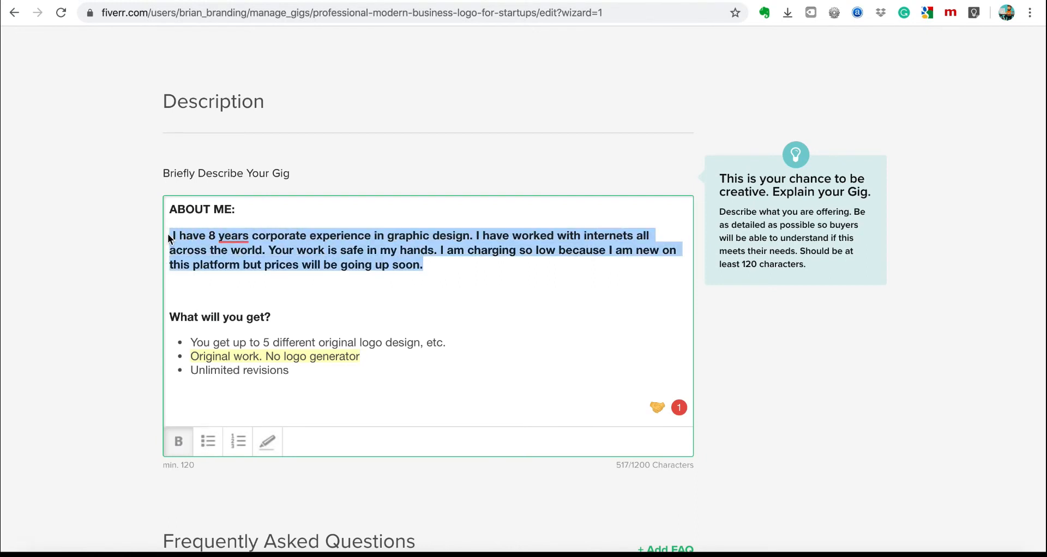
click(178, 441)
click(454, 261)
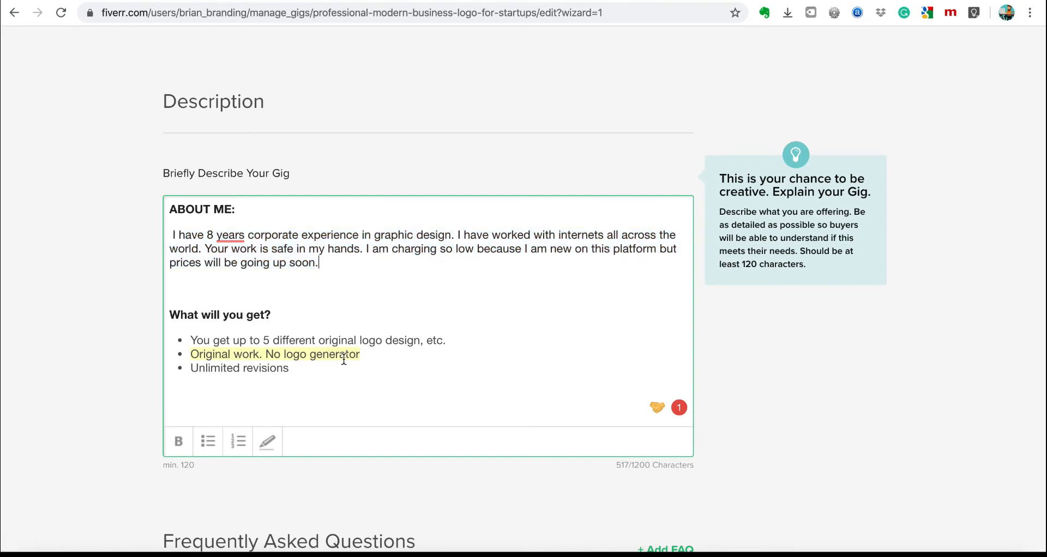
scroll(343, 360, down, 8)
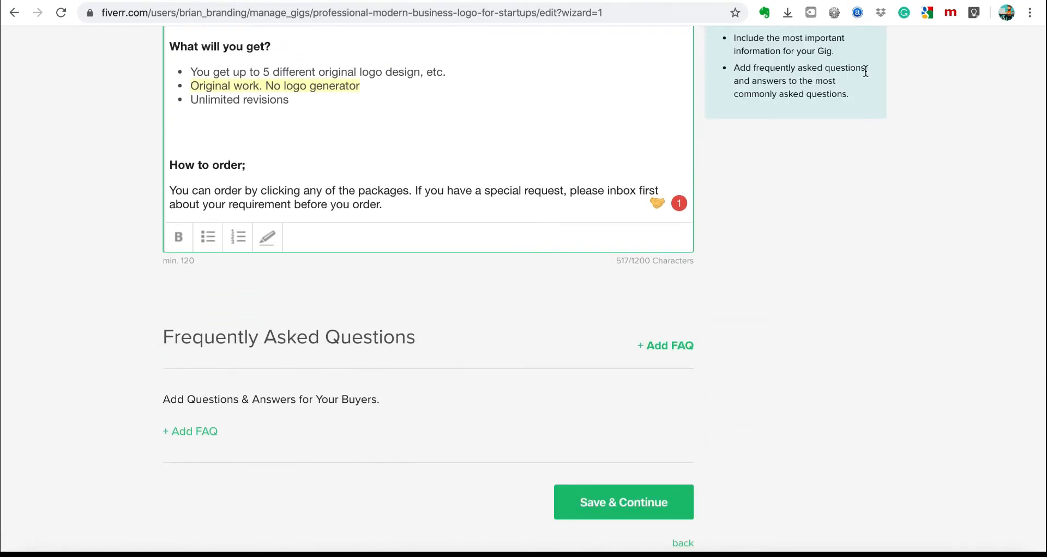
click(778, 0)
Scroll down through the current competitor's logo gig page for reference.
scroll(573, 235, down, 15)
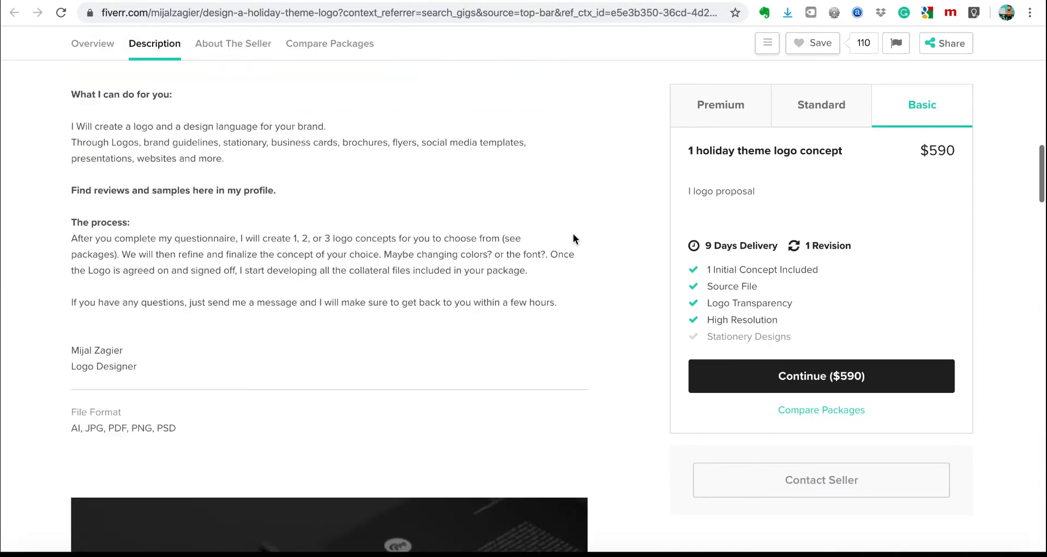
scroll(572, 239, down, 15)
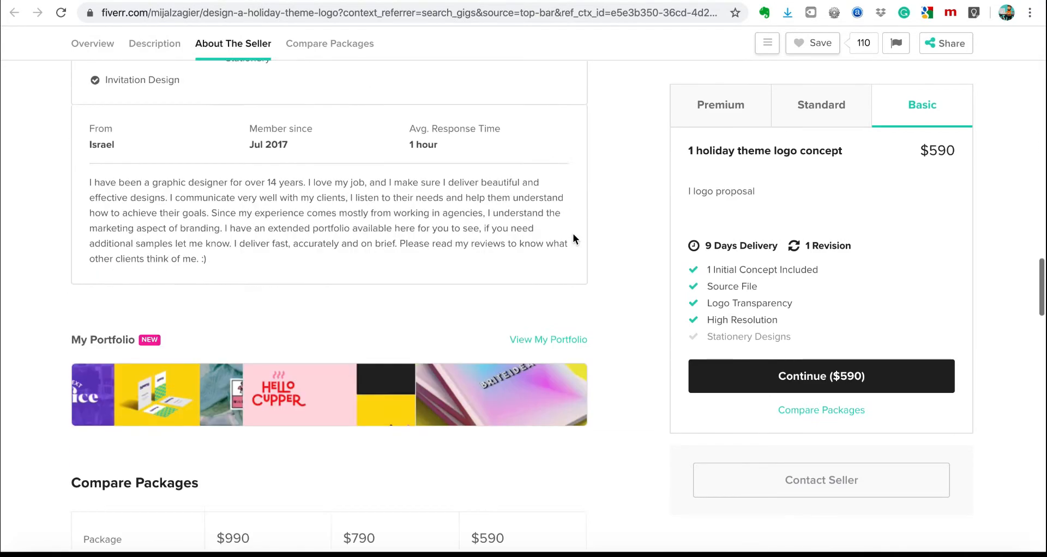
scroll(574, 238, down, 8)
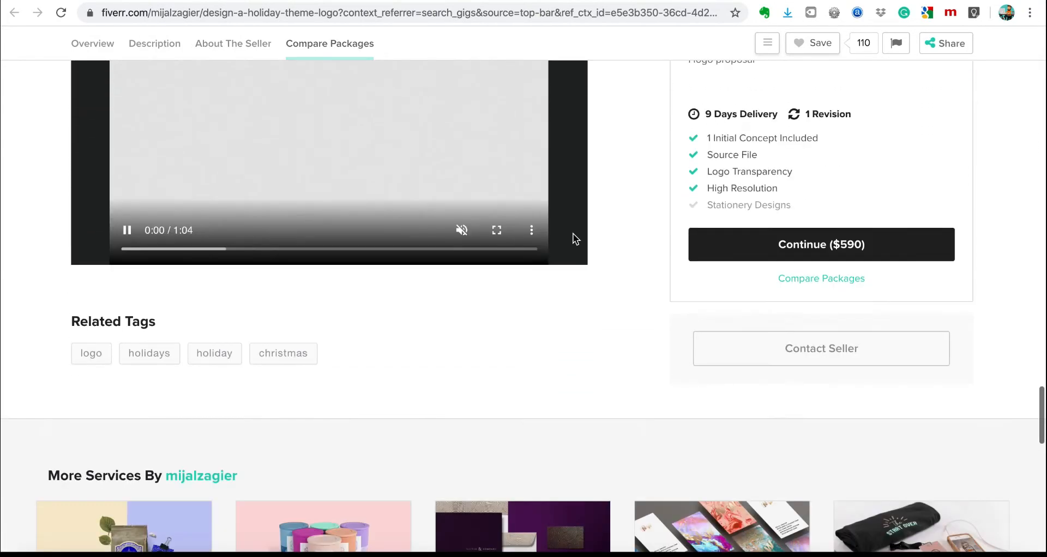
Review another competitor's logo gig page, then go back to the logo design search results.
click(749, 0)
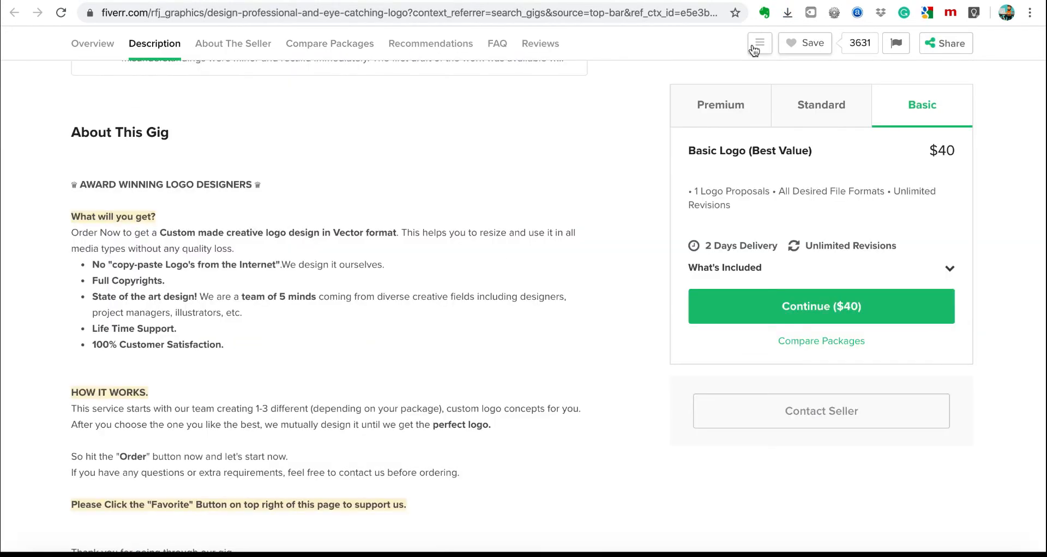
scroll(395, 371, down, 7)
scroll(395, 371, down, 15)
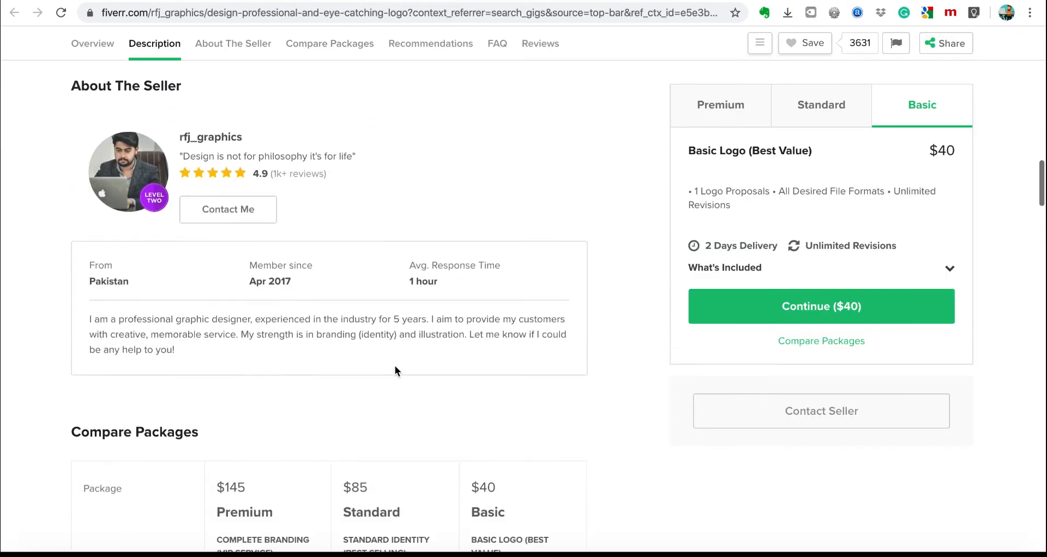
scroll(396, 369, down, 11)
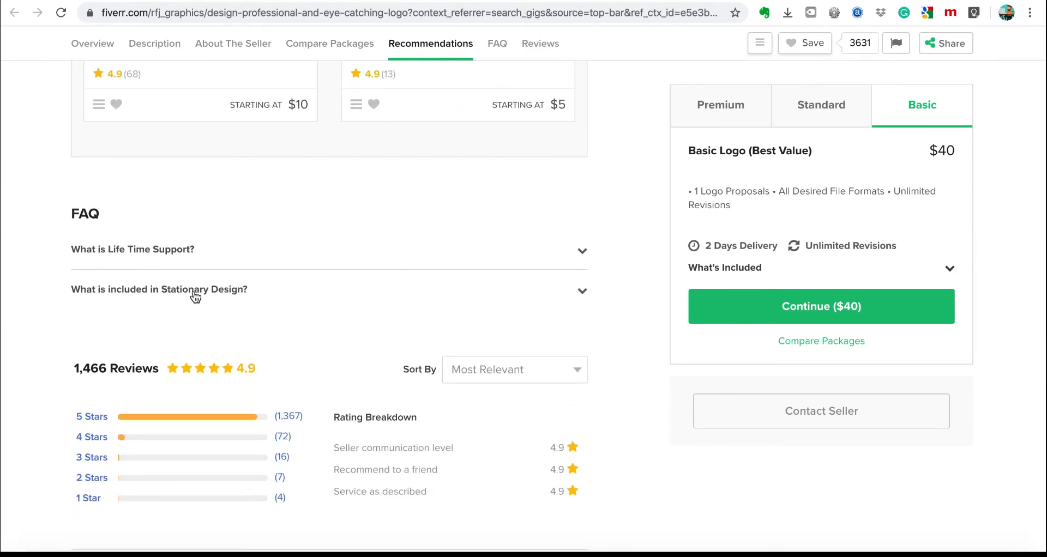
scroll(434, 278, up, 1)
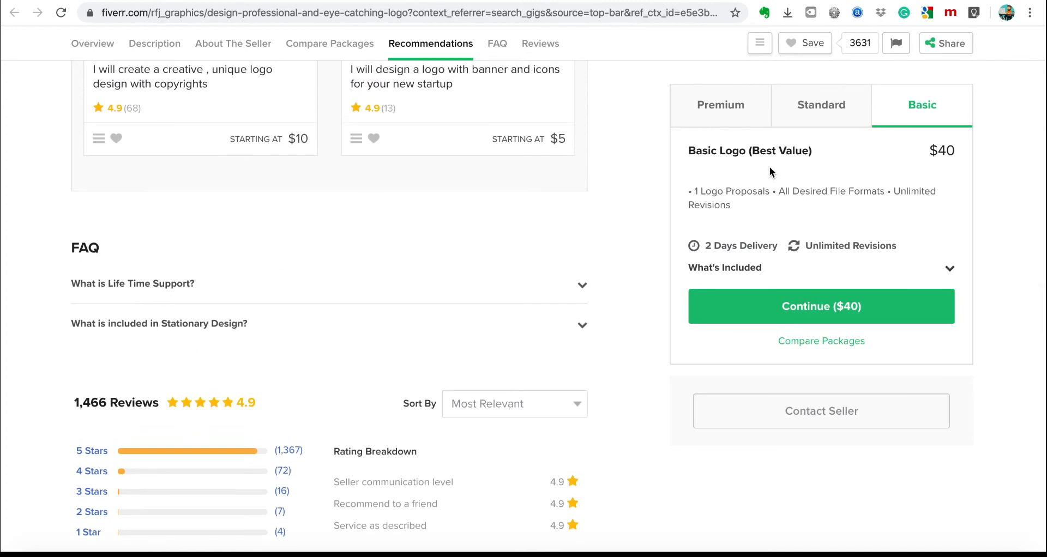
click(719, 1)
scroll(633, 96, up, 2)
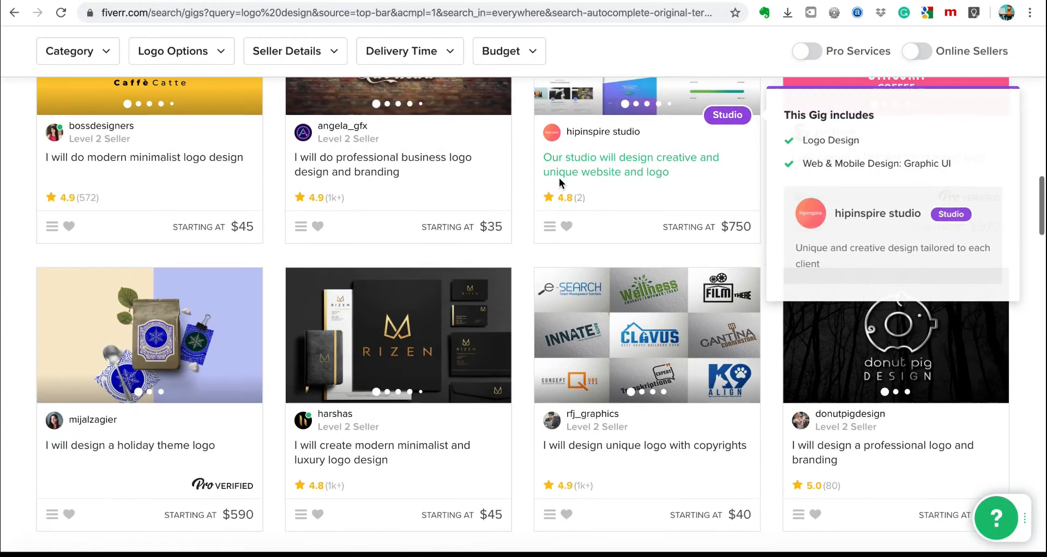
Open the 'I will do professional business logo design and branding' gig and scroll to its FAQ.
click(416, 213)
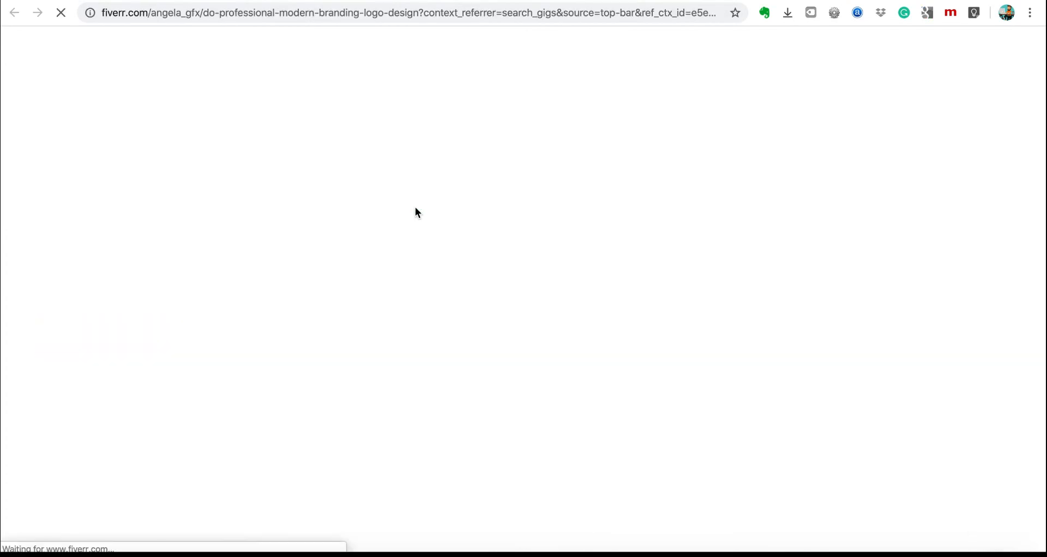
scroll(682, 279, down, 12)
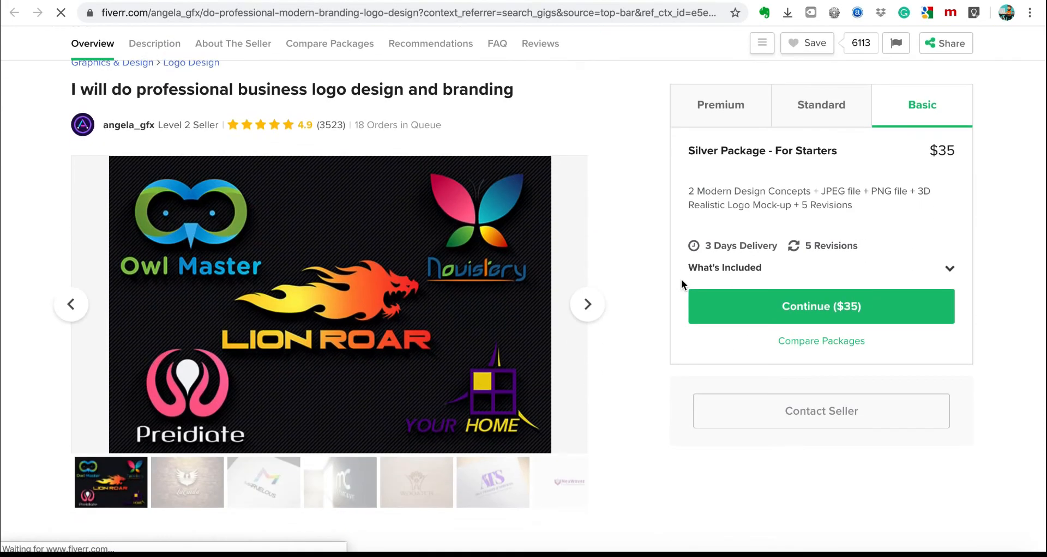
scroll(682, 279, down, 8)
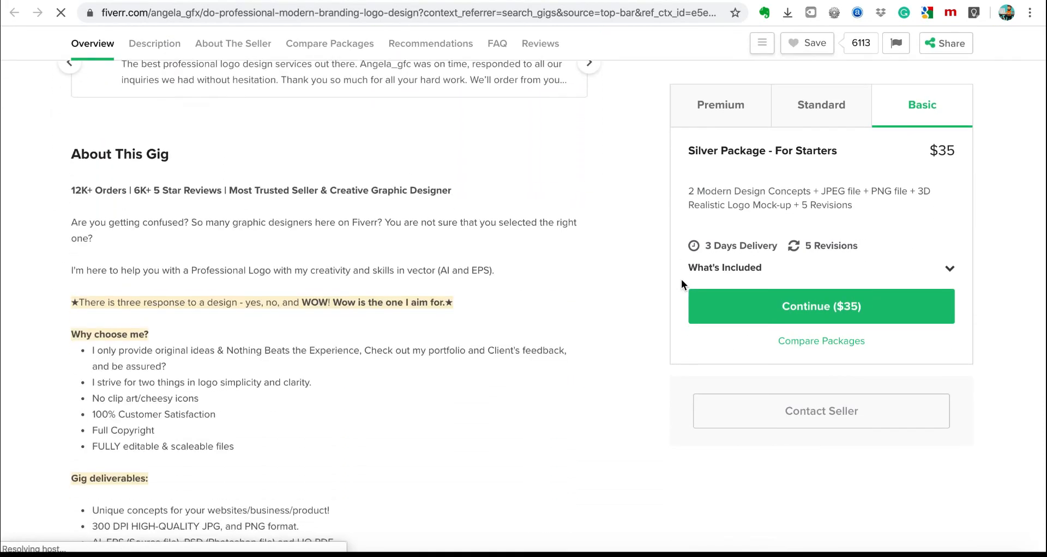
scroll(681, 279, down, 10)
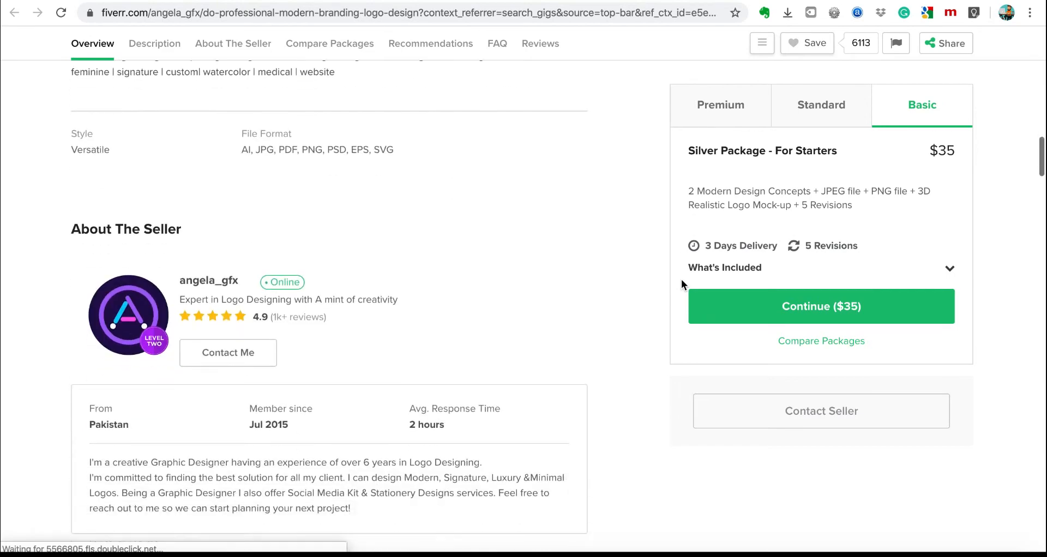
scroll(682, 279, down, 10)
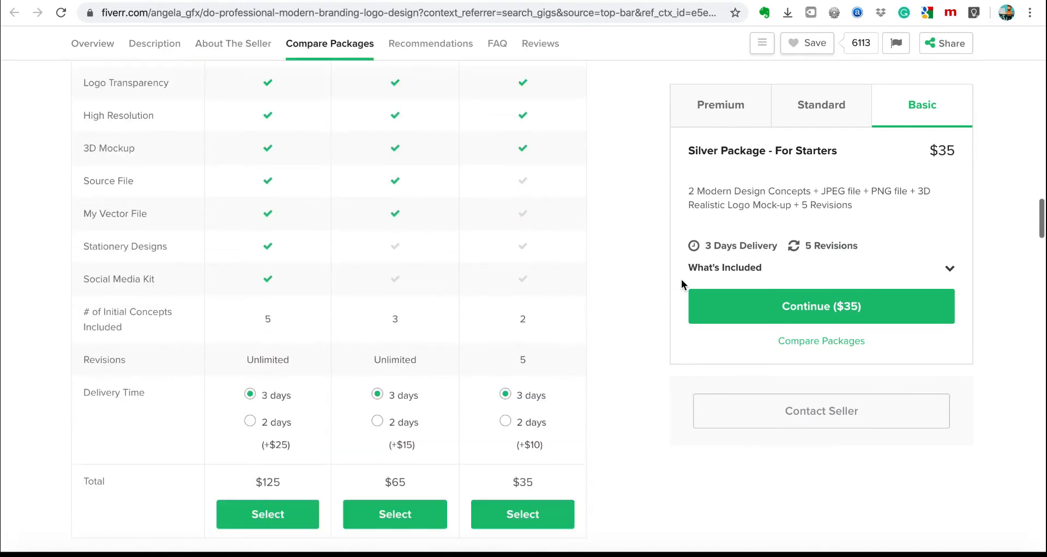
scroll(681, 280, down, 8)
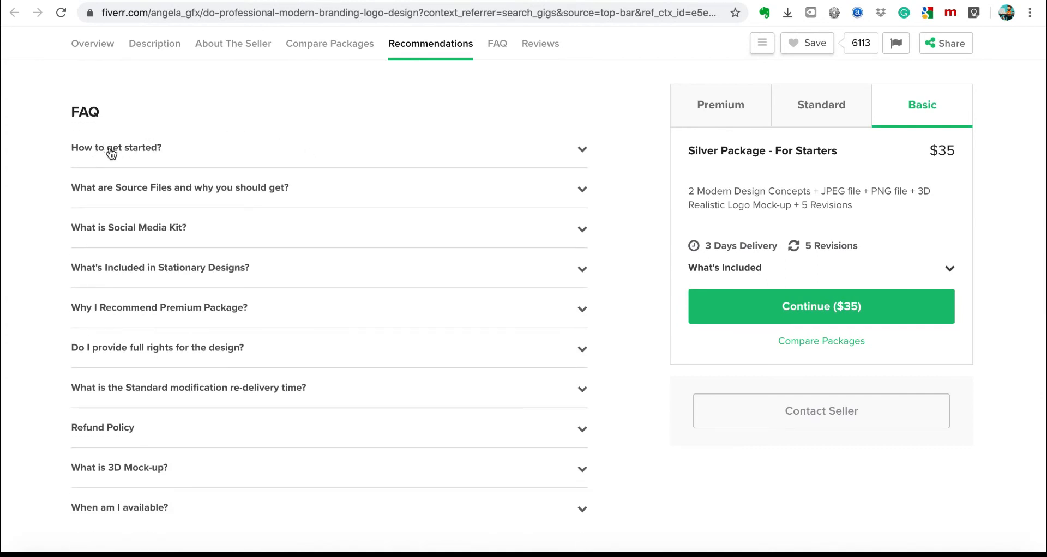
Read the FAQ answers for 'How to get started?' and 'Source Files', then collapse them.
click(583, 148)
click(583, 149)
click(584, 191)
click(585, 192)
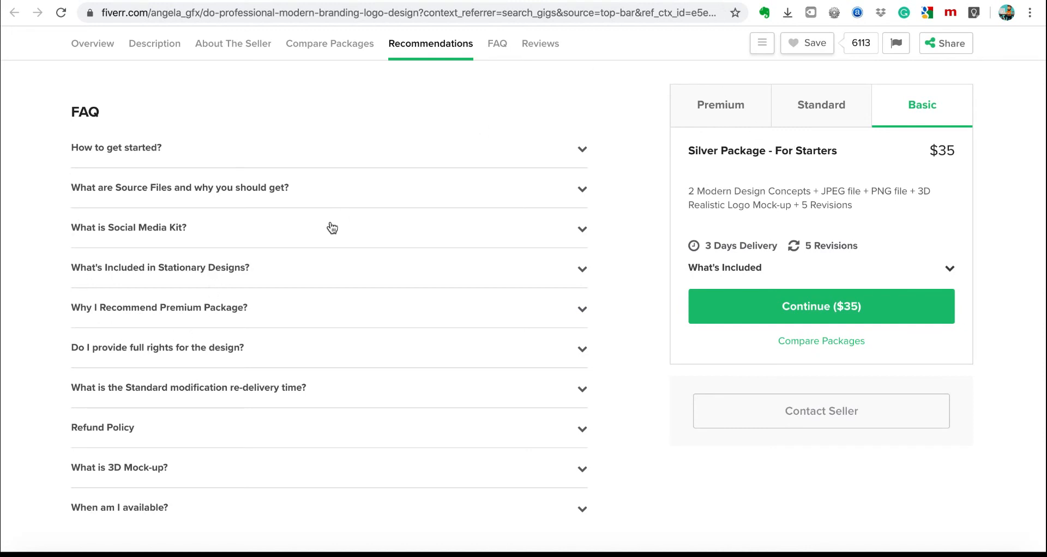
Scroll the gig editor back down to its Frequently Asked Questions section.
scroll(330, 229, up, 3)
scroll(285, 228, down, 4)
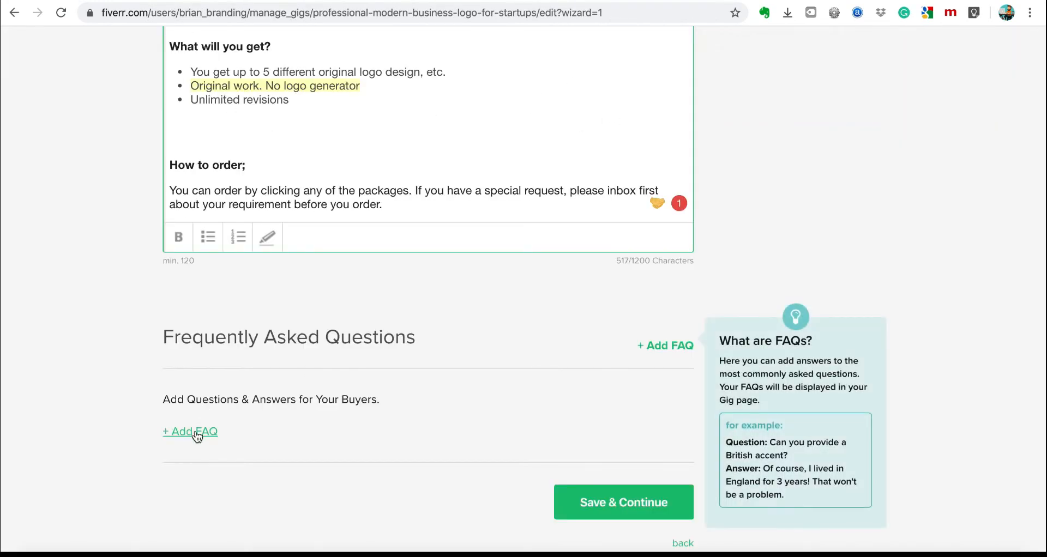
Add the FAQ 'What is a minimalist logo?' with its answer: a simple logo without hype.
click(197, 436)
click(283, 451)
text(What is a minim)
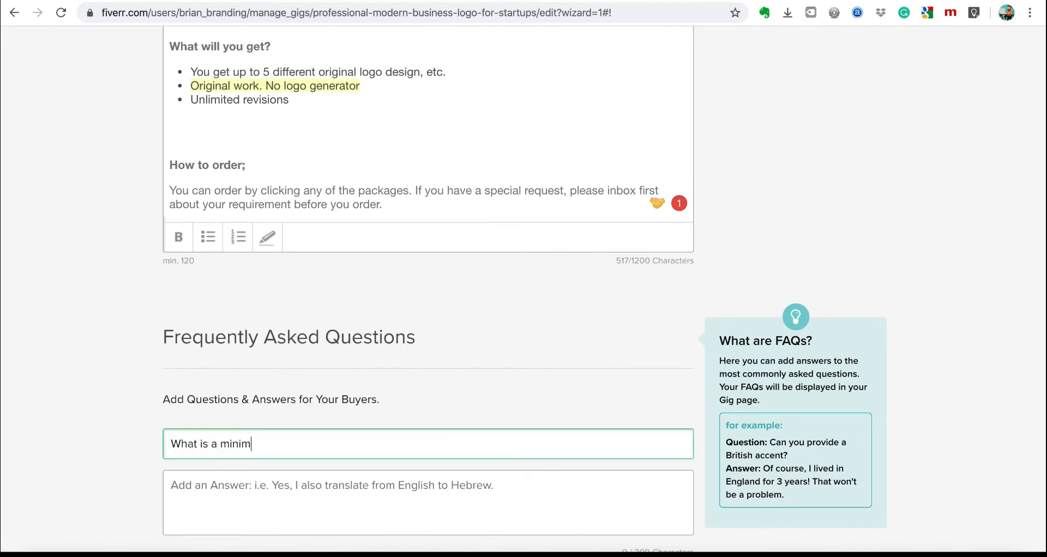
text(logo)
click(312, 492)
text(A simple)
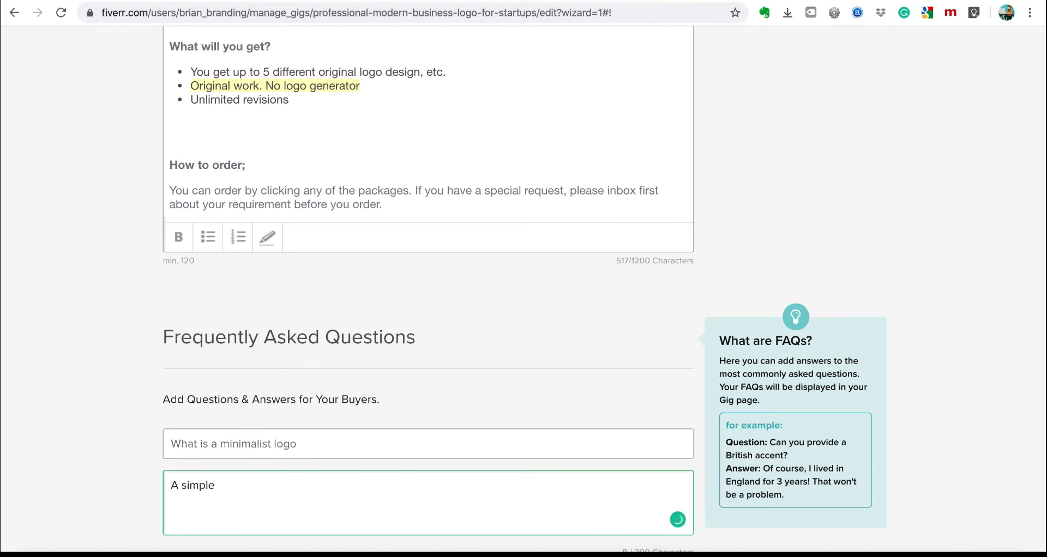
scroll(295, 316, down, 3)
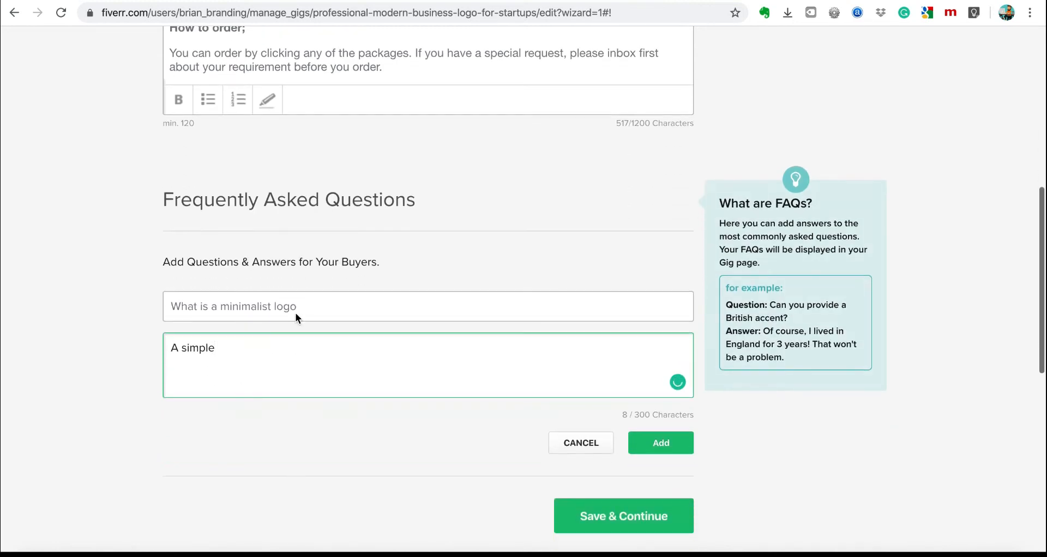
click(310, 307)
click(301, 356)
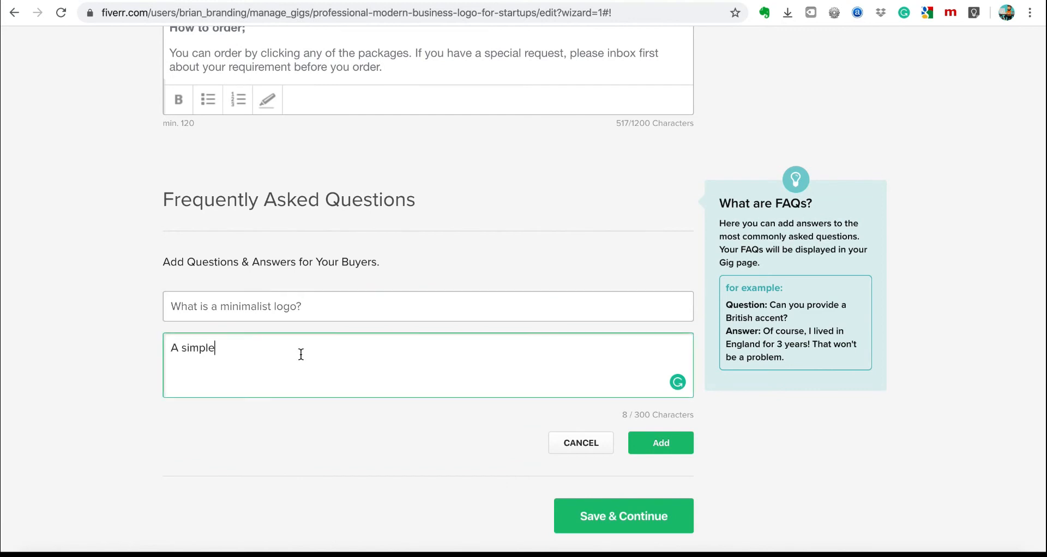
text(logo without hype)
click(659, 444)
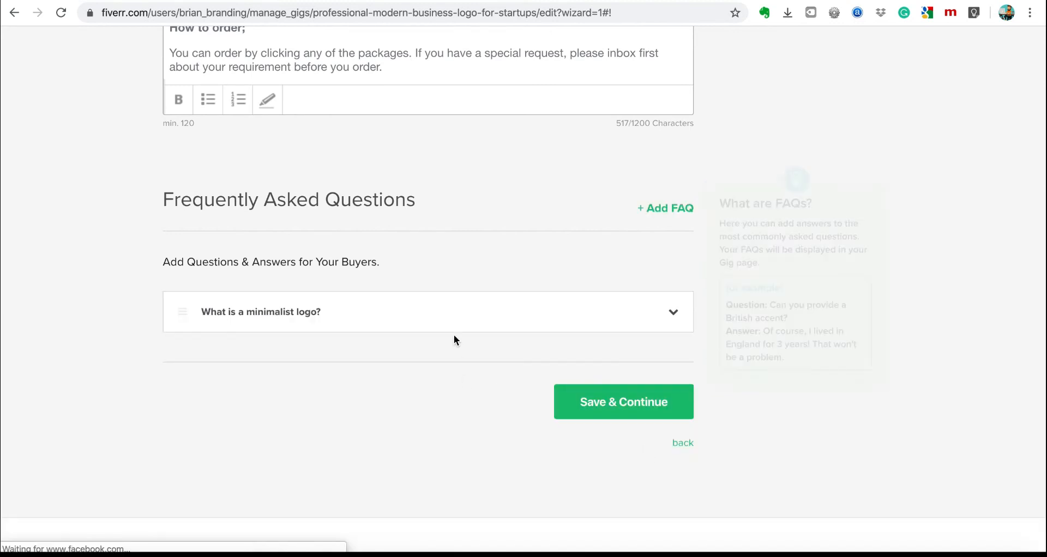
Add the FAQ 'What package do you recommend for a startup', answering that the standard package fits.
click(662, 207)
click(278, 309)
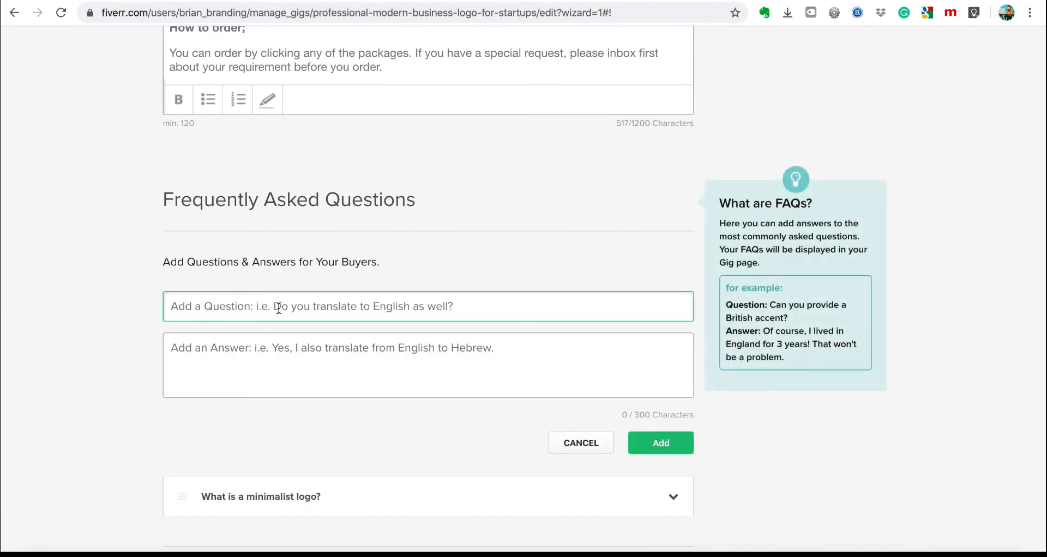
text(What p)
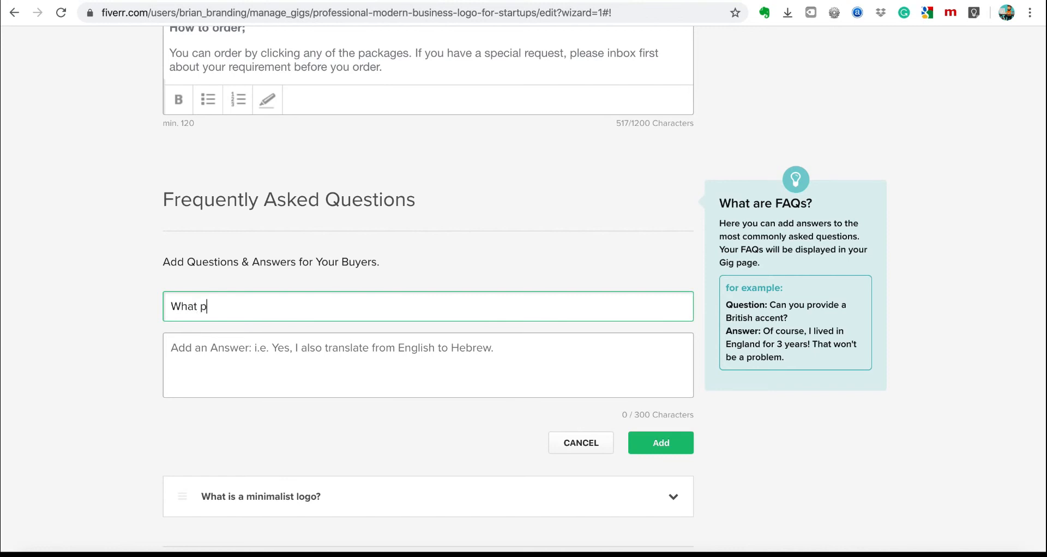
text(ackage do you recommend fo)
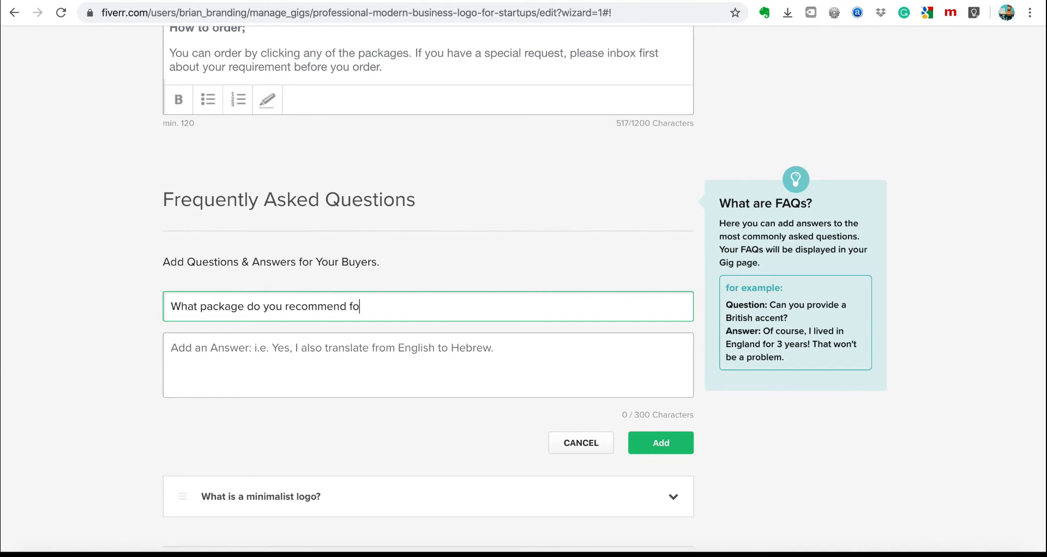
text(r a startup)
click(245, 337)
text(I recom)
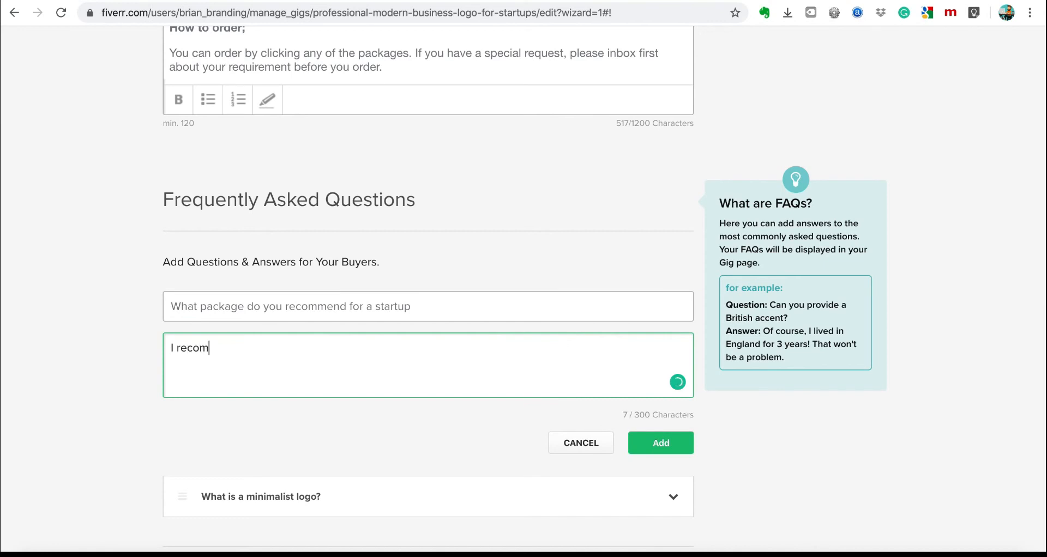
text(mend the standar)
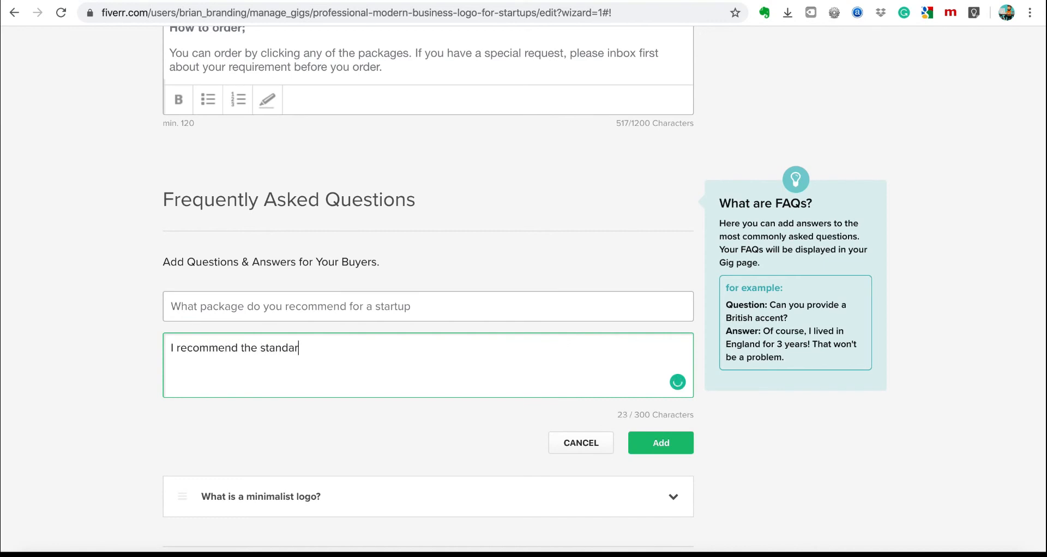
text(d because you get)
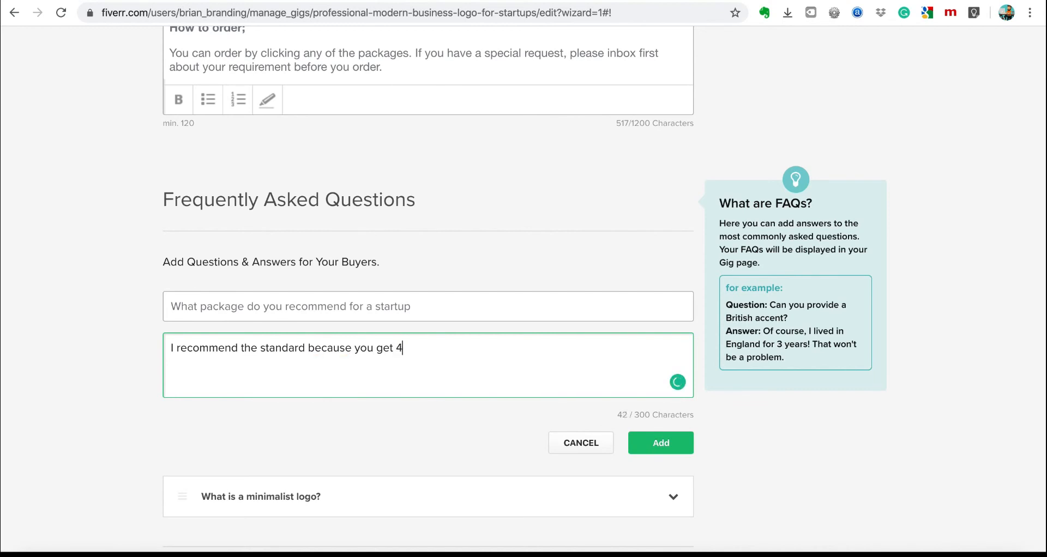
text( social media samples et)
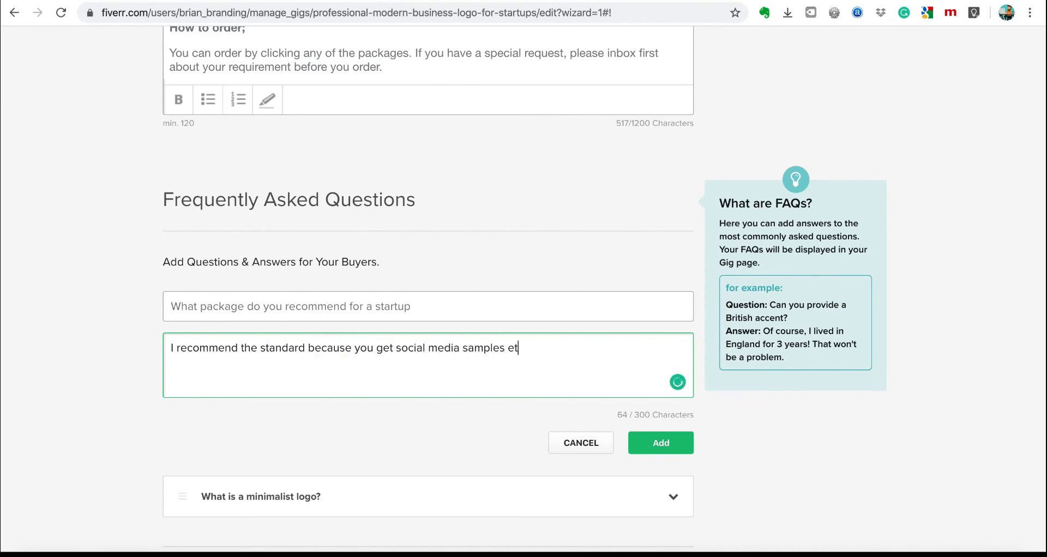
text(c)
click(655, 448)
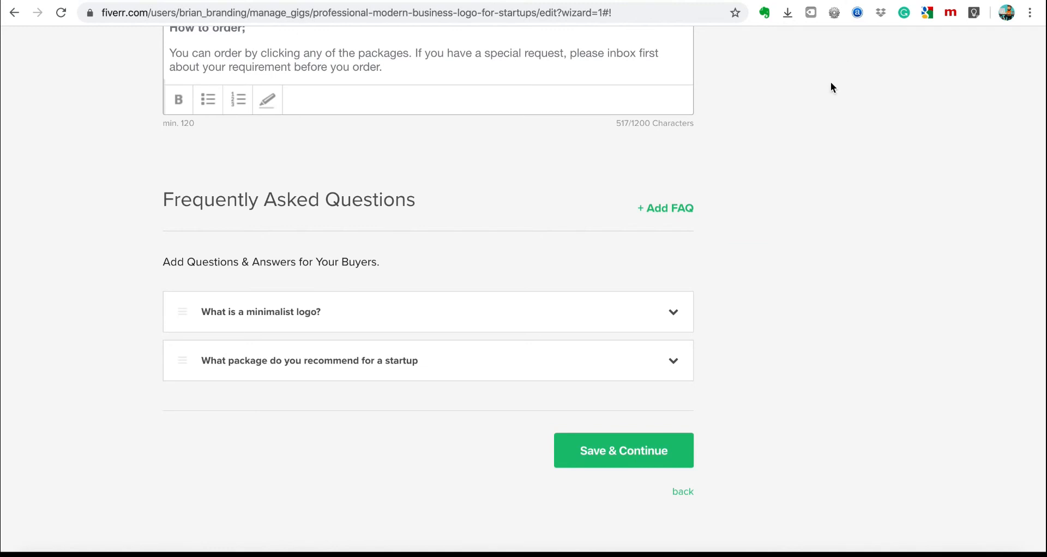
scroll(789, 185, down, 3)
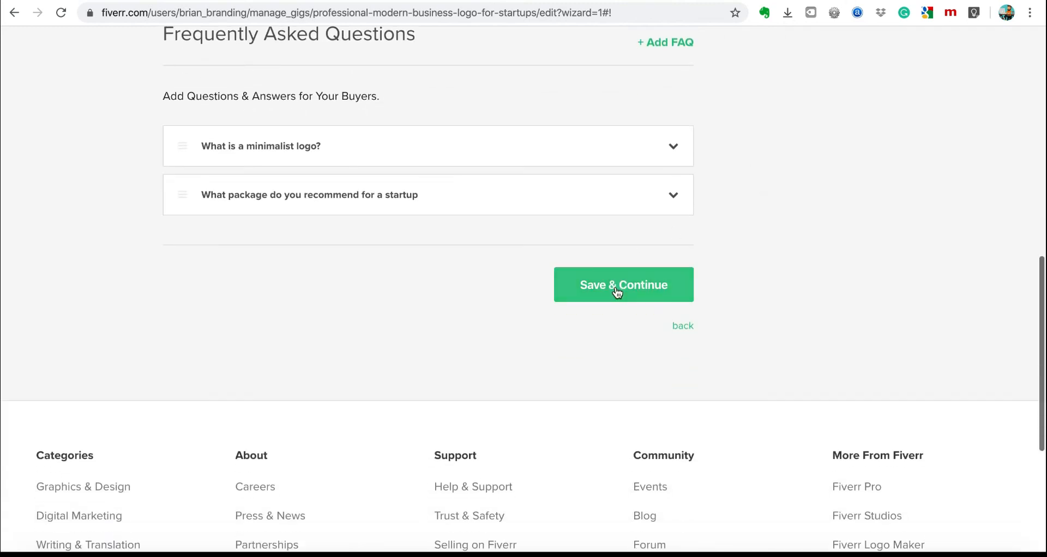
Save the FAQs, then add buyer requirements for a business description and the type of logo.
click(616, 287)
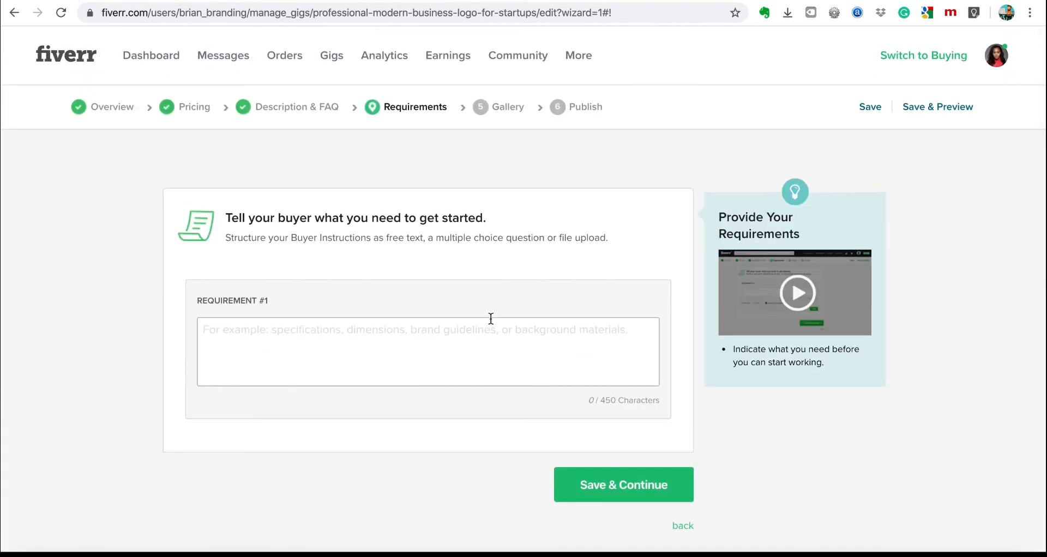
click(325, 347)
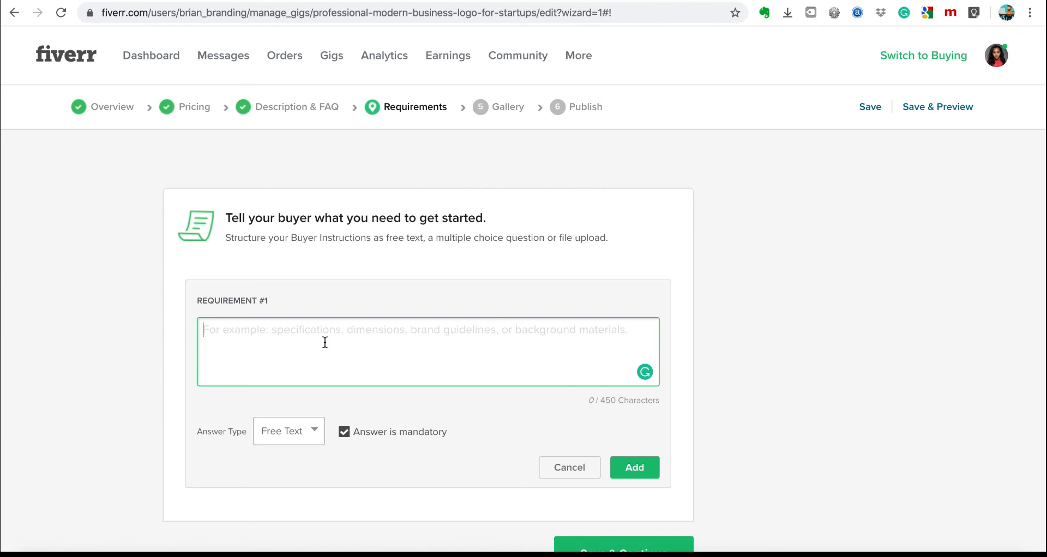
text(De)
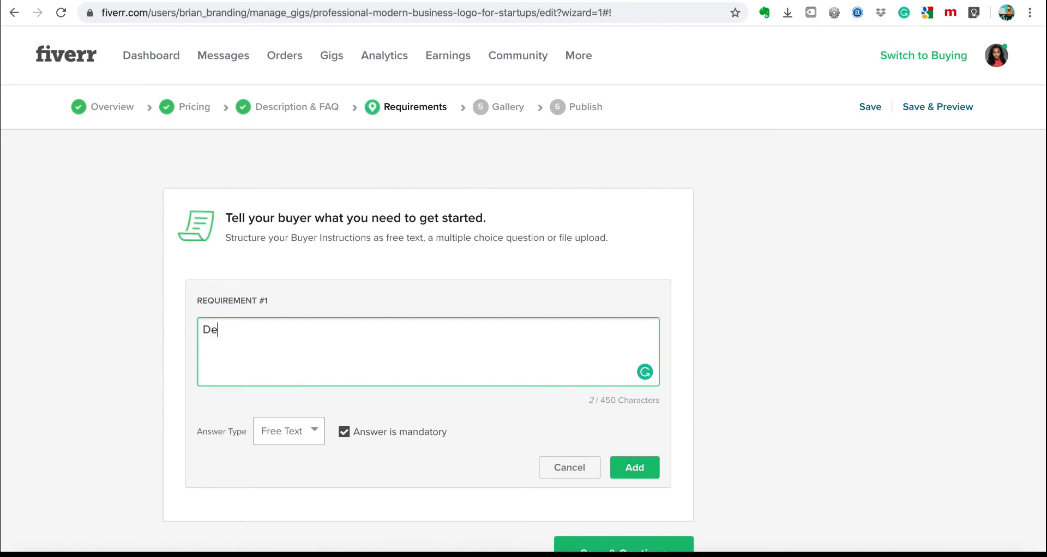
text(scriptions of business)
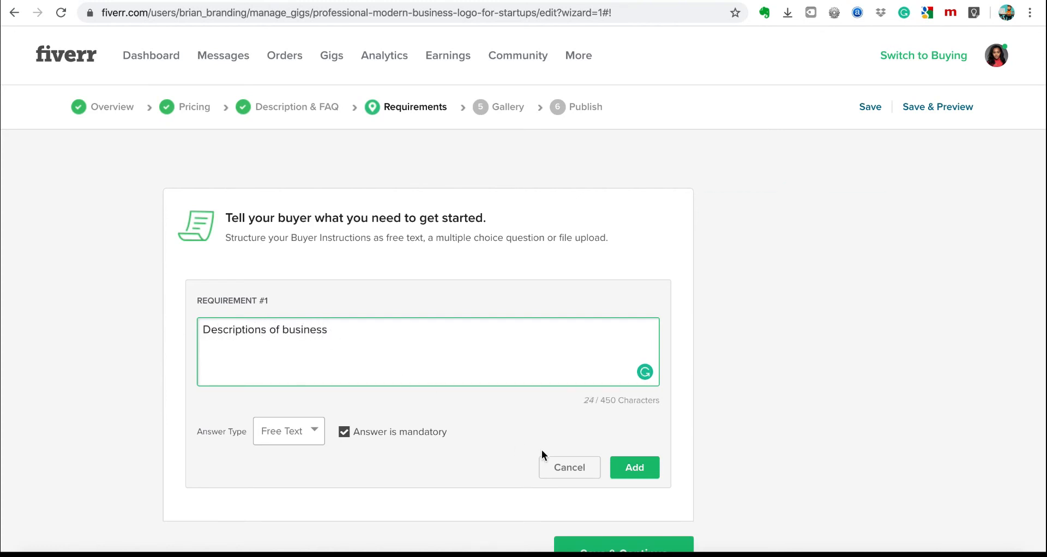
click(639, 470)
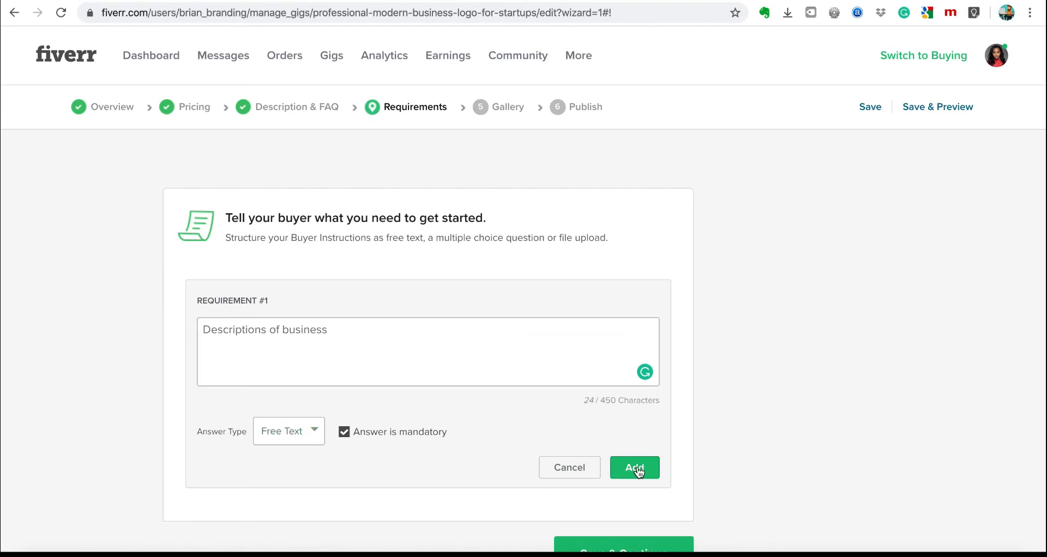
click(283, 376)
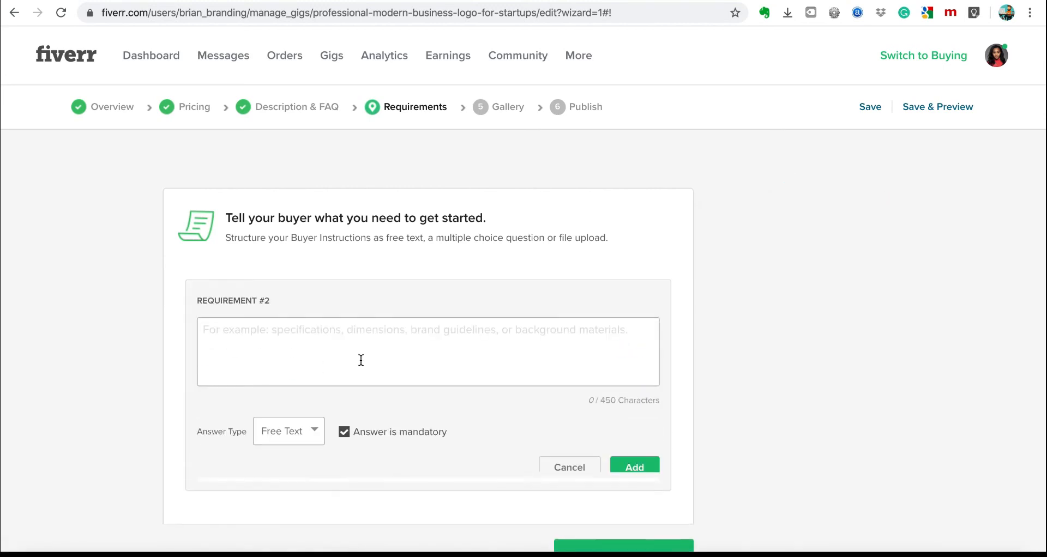
text(W)
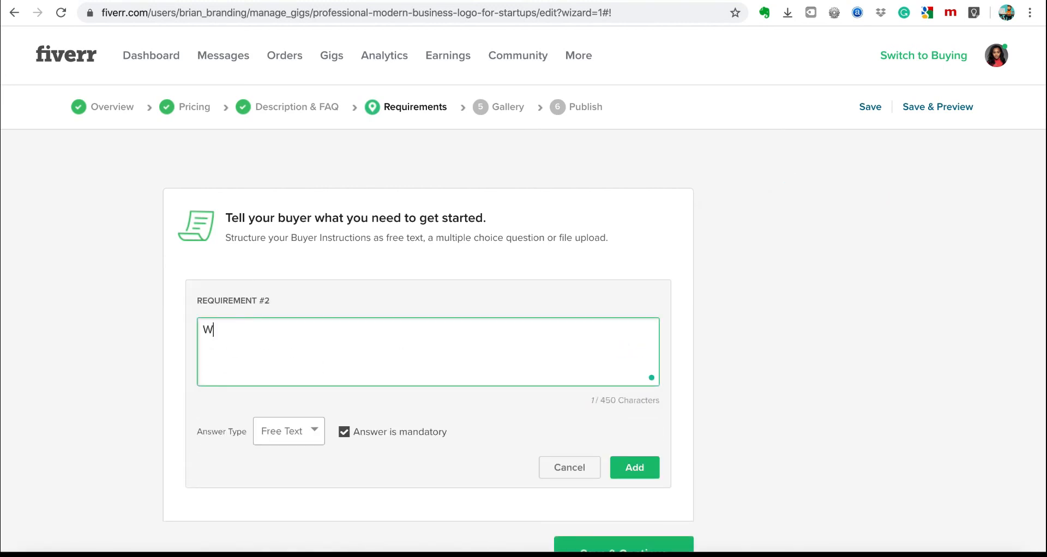
text(hat type of logo)
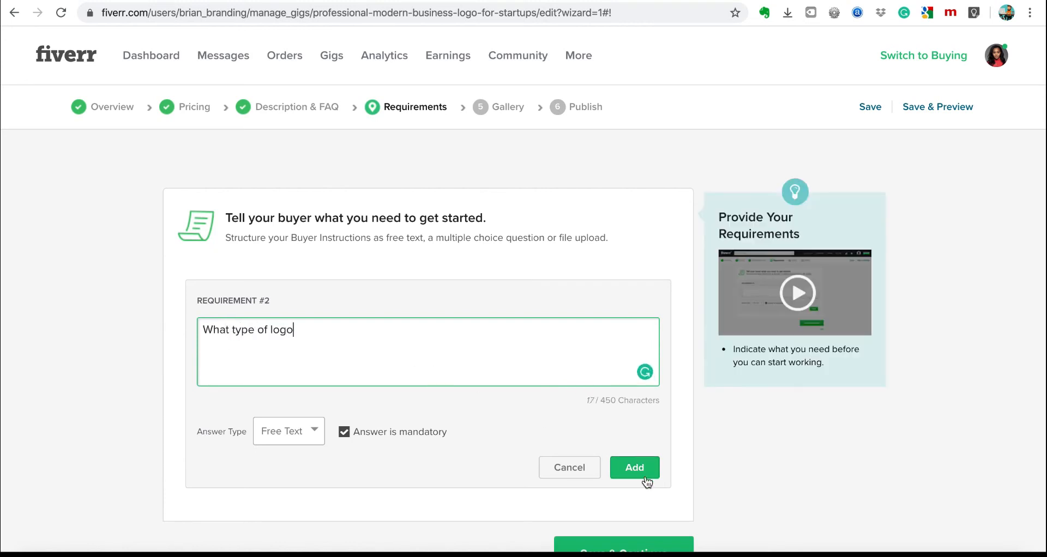
click(640, 468)
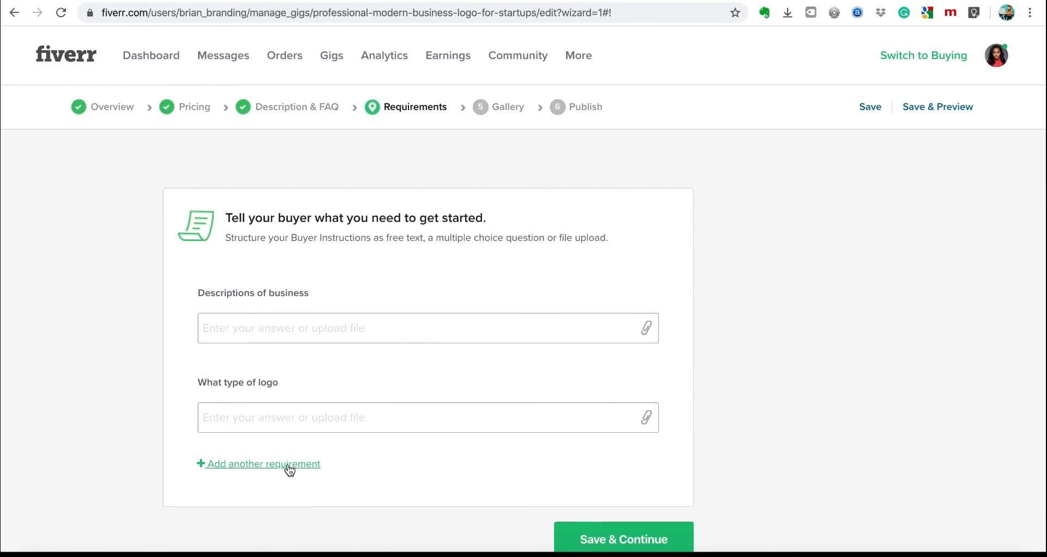
Add 'Any special instructions' and 'What are your brand colors' as requirements three and four.
click(289, 468)
click(438, 347)
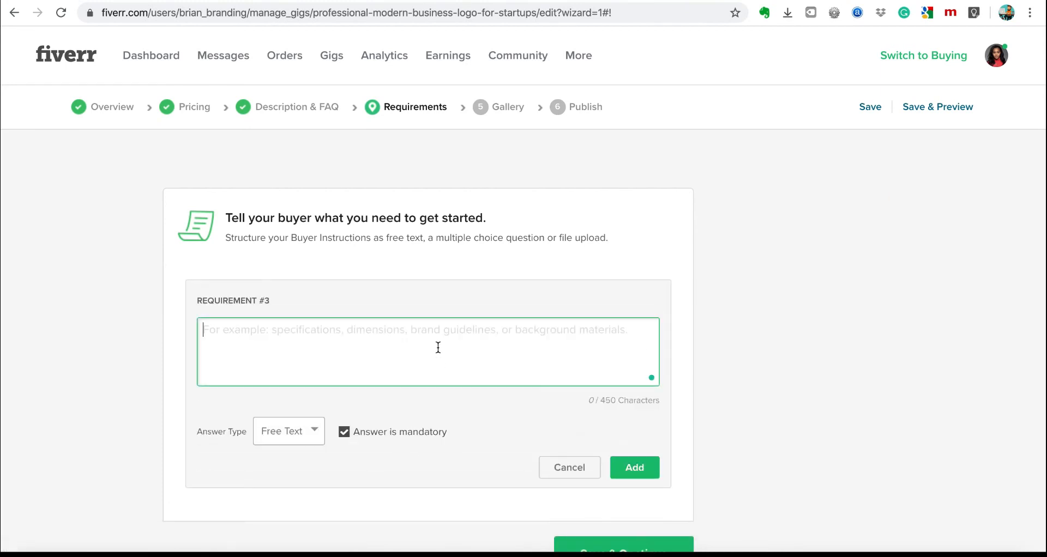
text(Any)
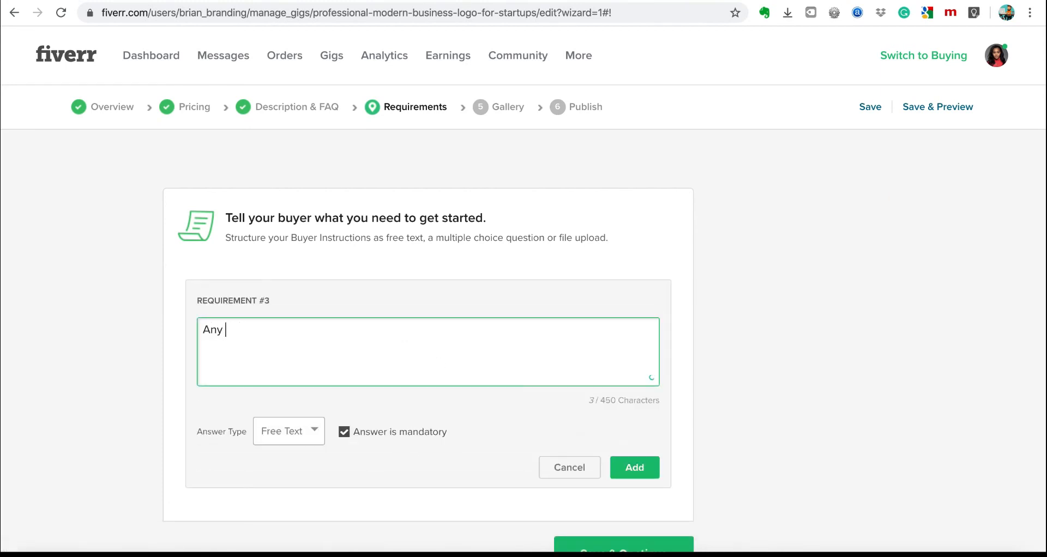
text(uspecial instructions)
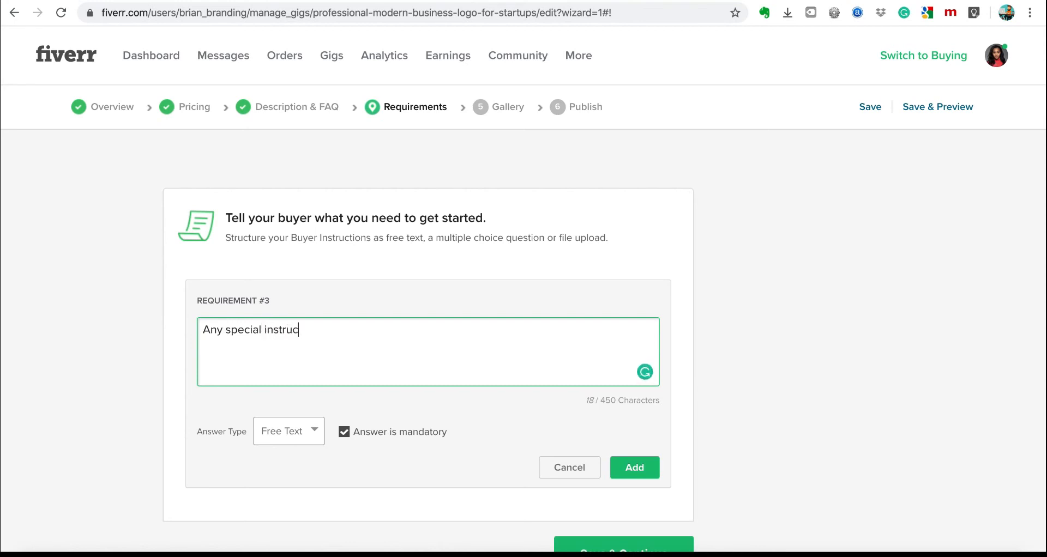
click(640, 464)
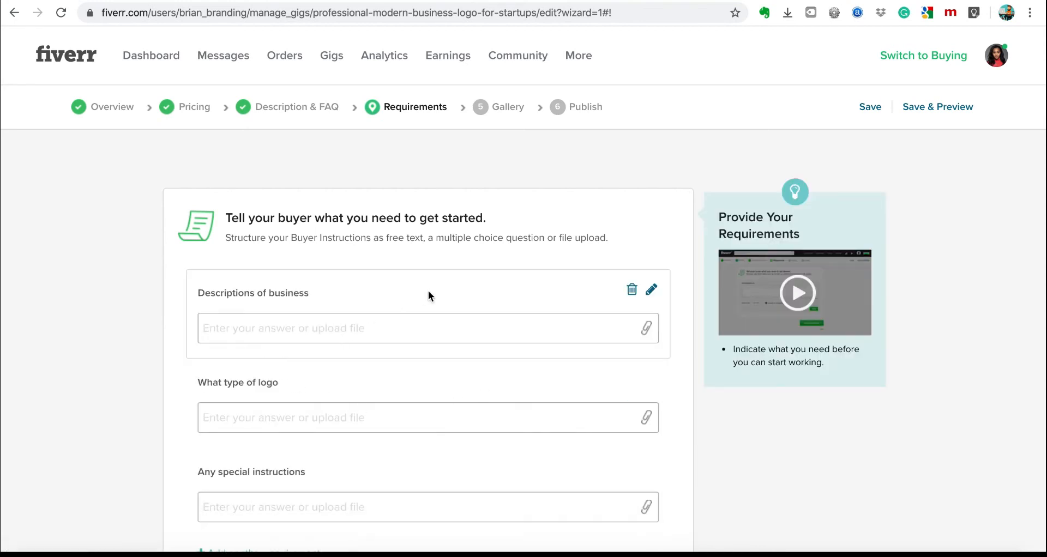
scroll(437, 295, down, 2)
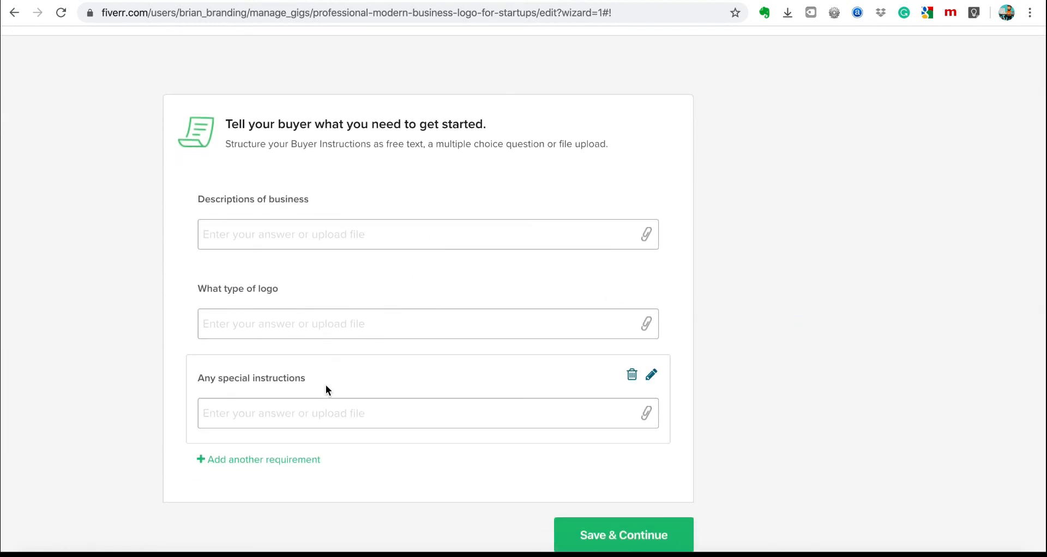
click(254, 461)
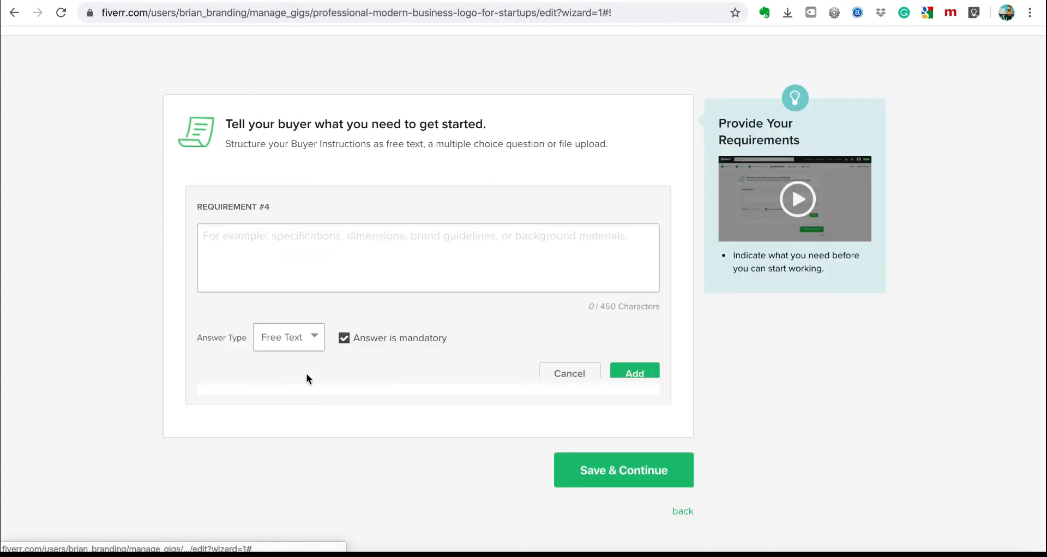
click(374, 260)
text(What are your brand colors)
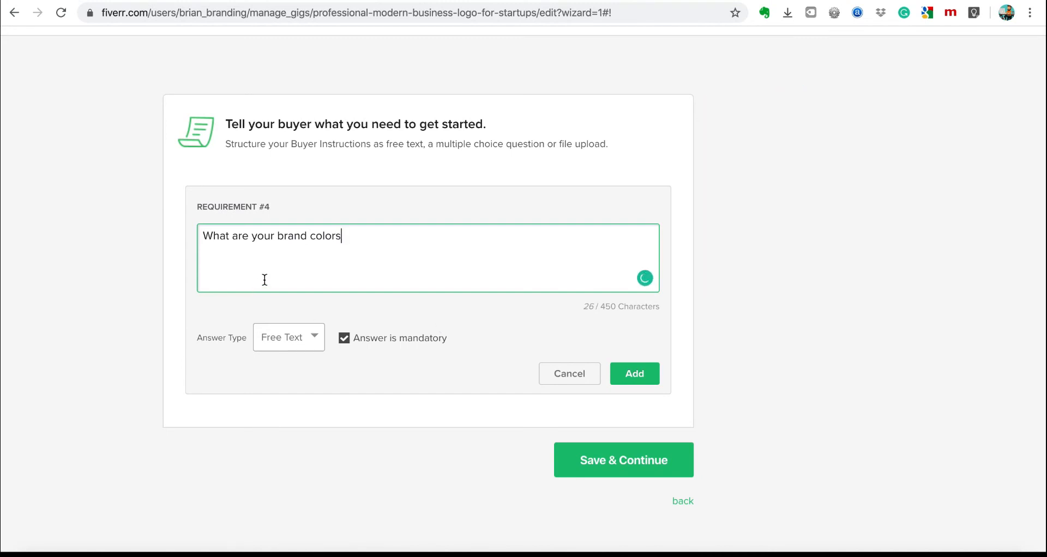
click(633, 374)
Review the four buyer requirements and save them with Save & Continue.
scroll(404, 365, down, 4)
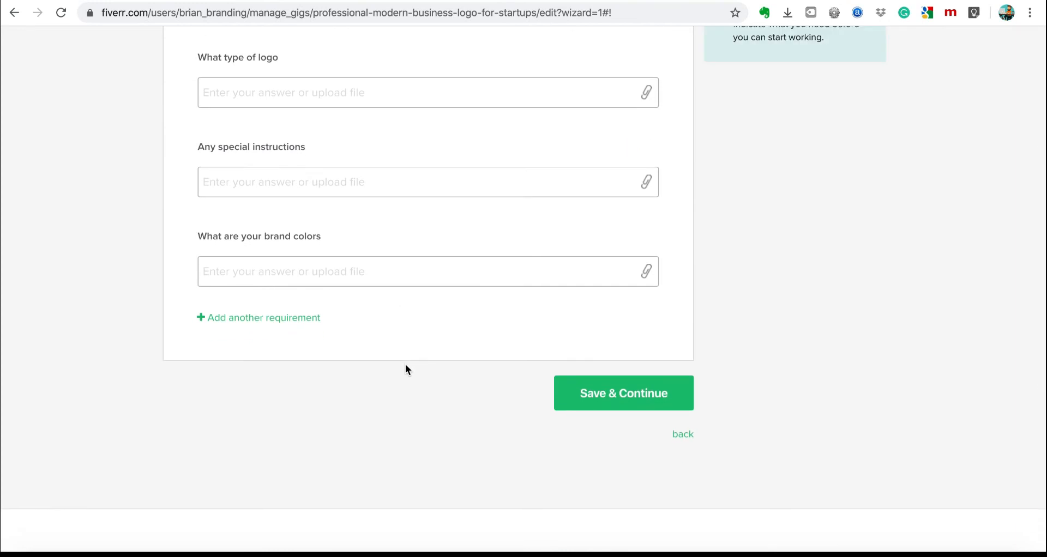
scroll(388, 461, up, 3)
scroll(389, 462, up, 1)
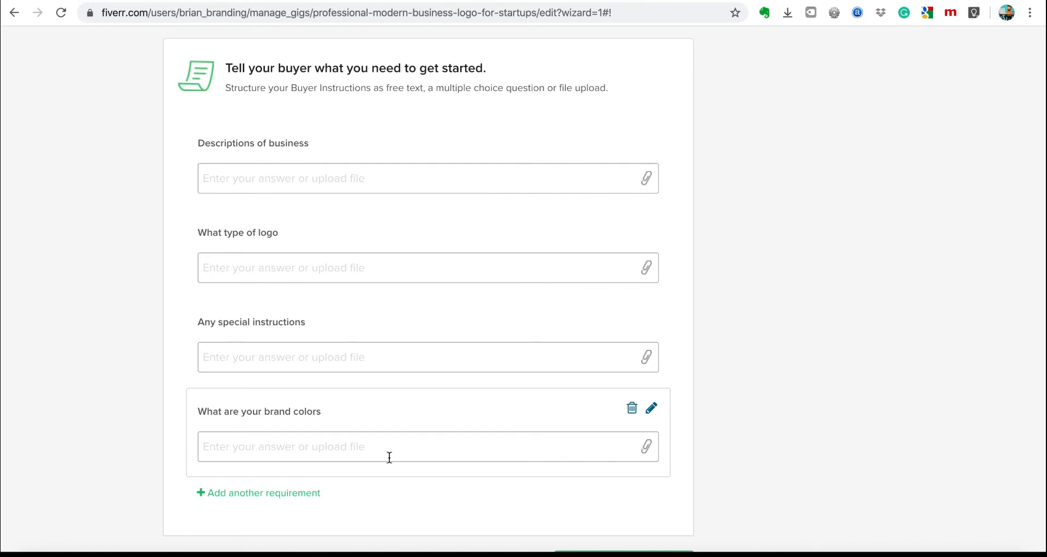
scroll(416, 447, down, 3)
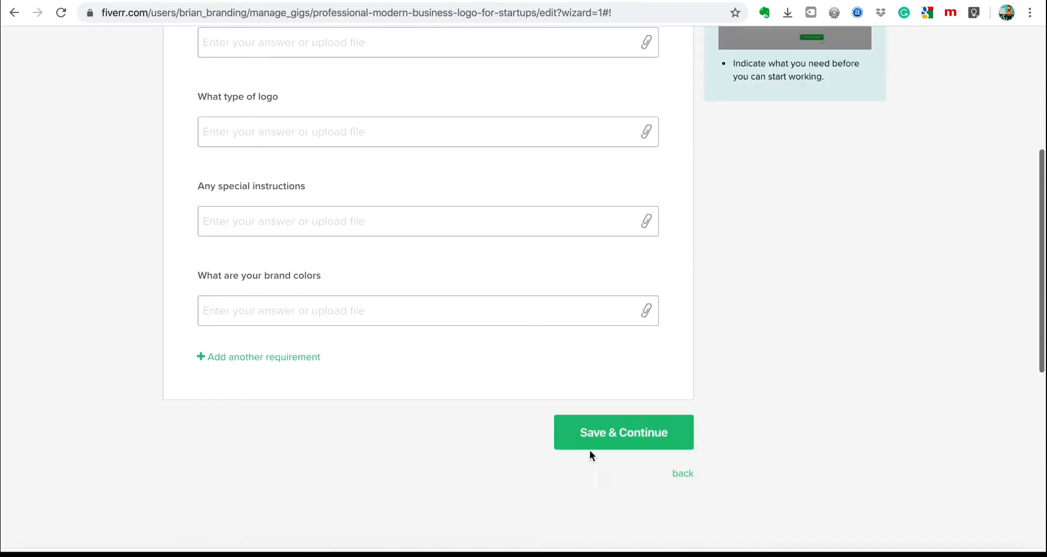
click(629, 443)
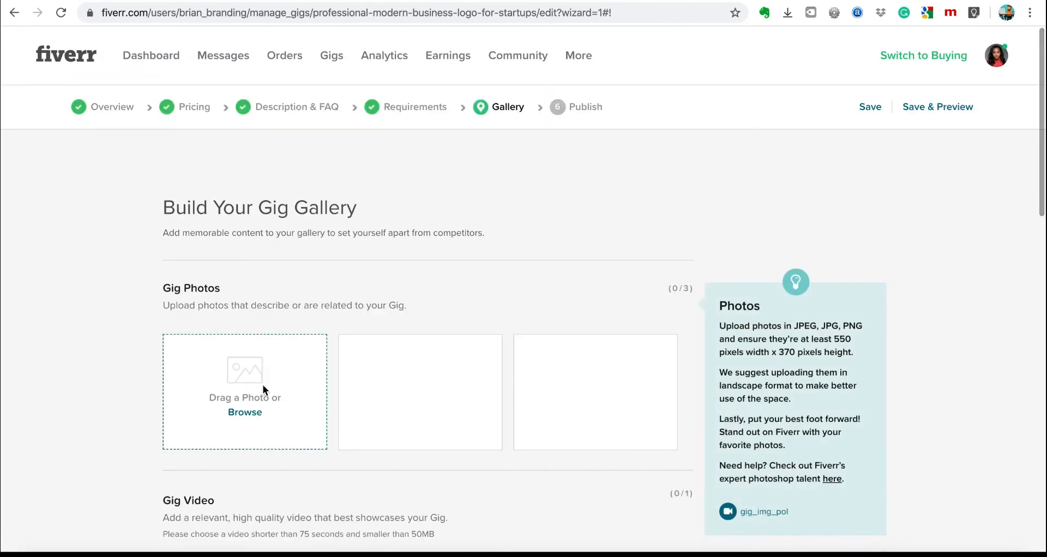
Scroll through the Gallery step's Gig Photos (0/3), Gig Video (0/1) and Gig PDFs (0/2) sections.
scroll(475, 293, down, 1)
scroll(476, 289, down, 3)
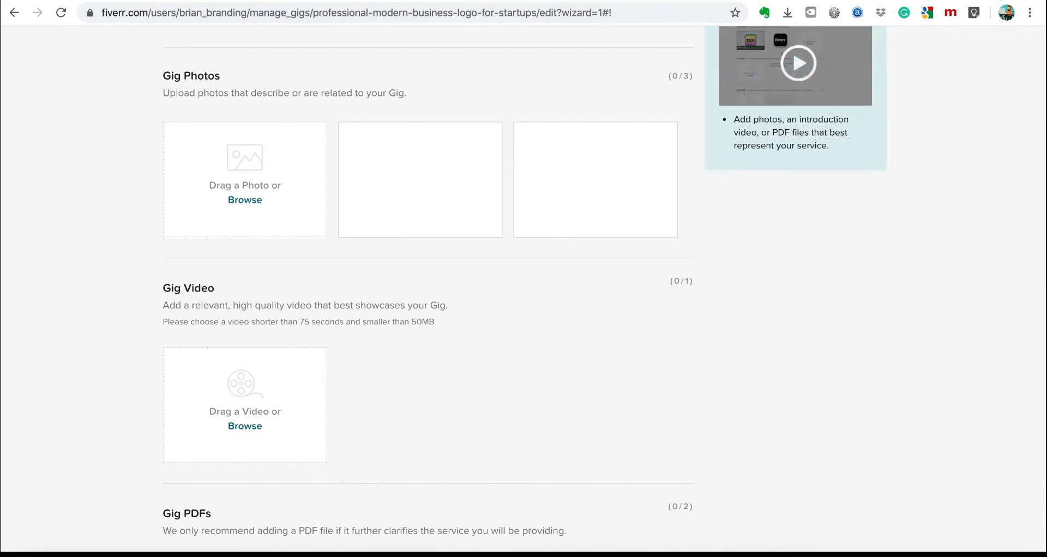
In a new tab, browse the 'logo design' gig results, comparing competitors' starting prices.
key(ctrl+t)
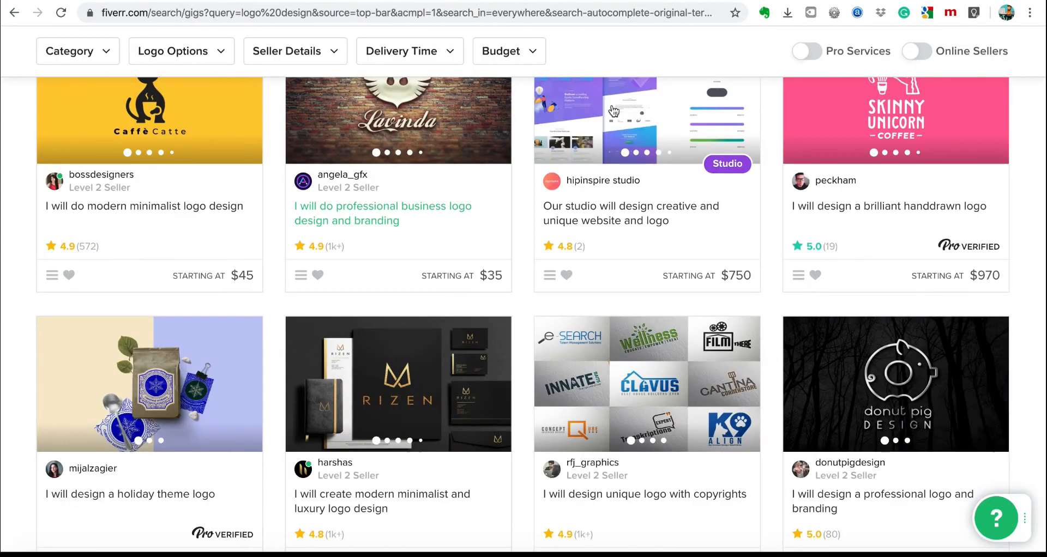
scroll(567, 240, up, 2)
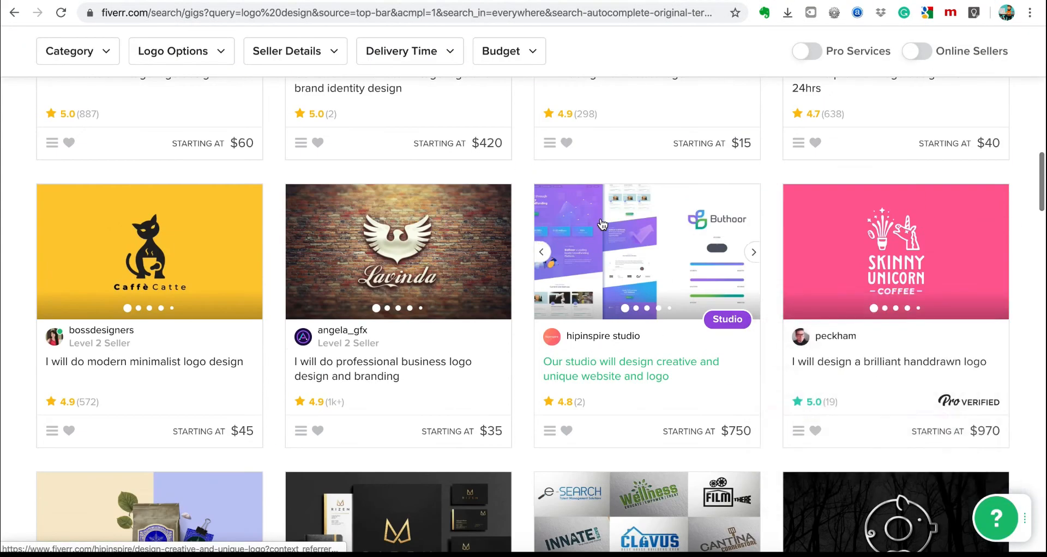
scroll(601, 224, down, 5)
scroll(602, 225, up, 10)
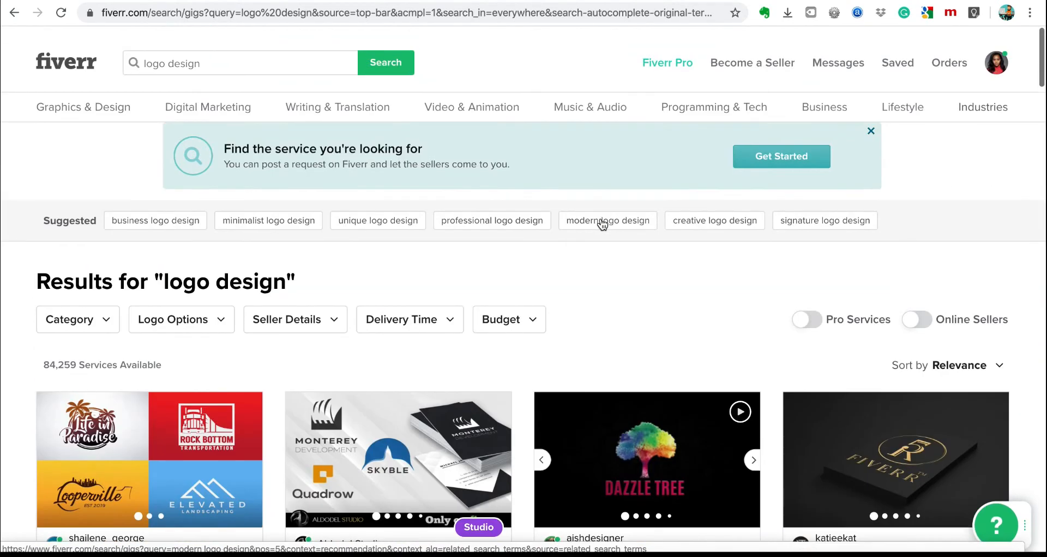
scroll(601, 225, down, 3)
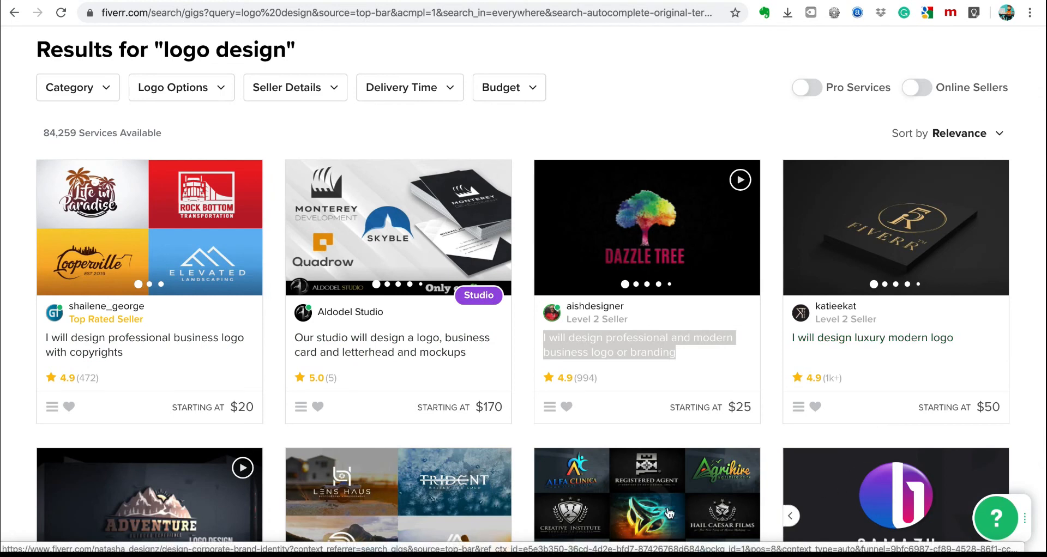
scroll(405, 488, down, 1)
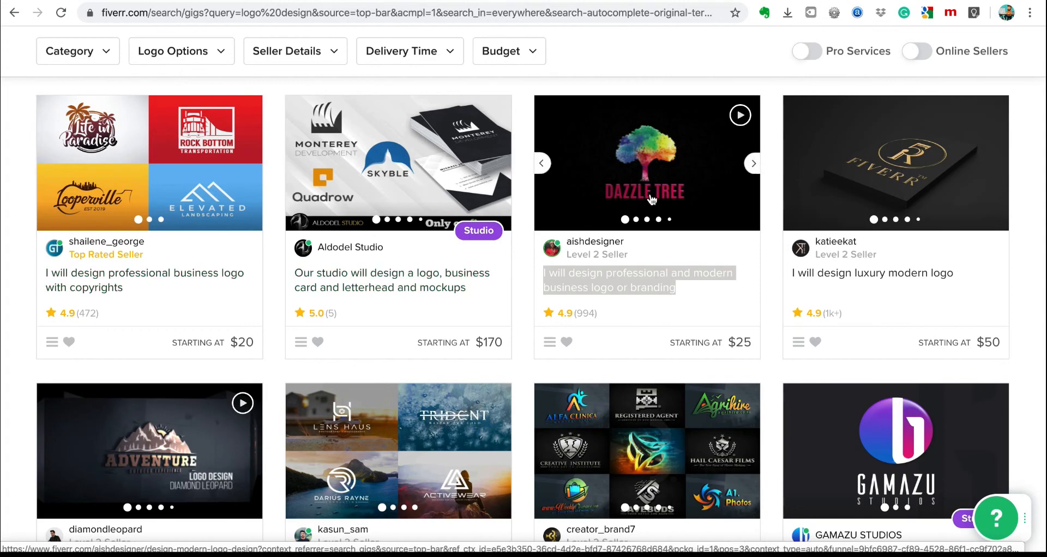
scroll(651, 200, down, 9)
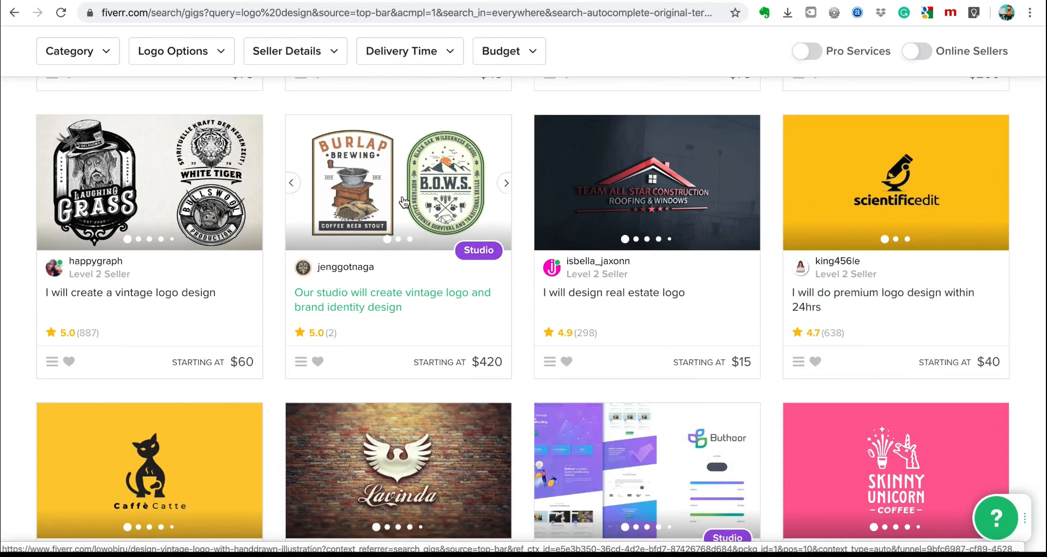
scroll(147, 427, down, 2)
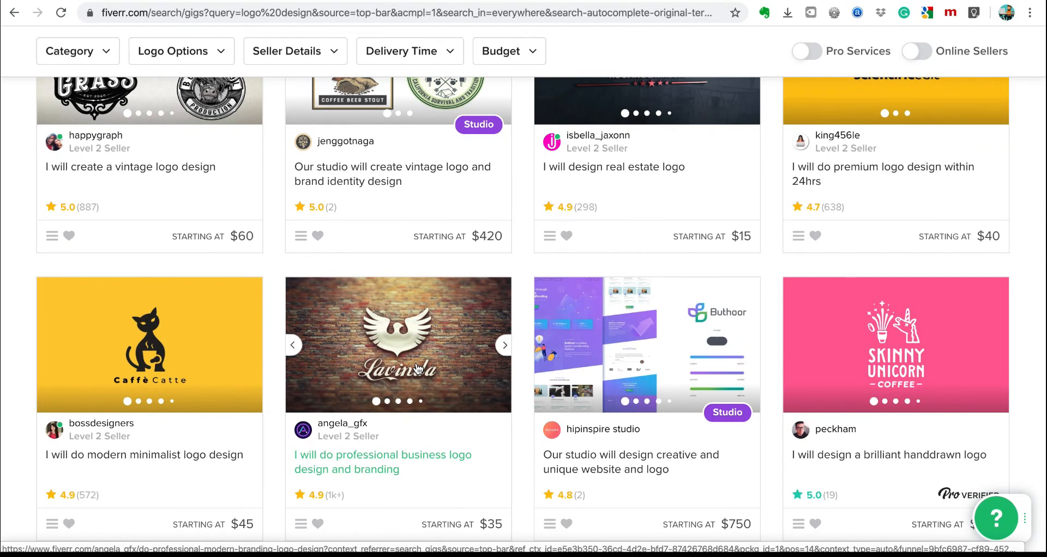
scroll(417, 370, down, 7)
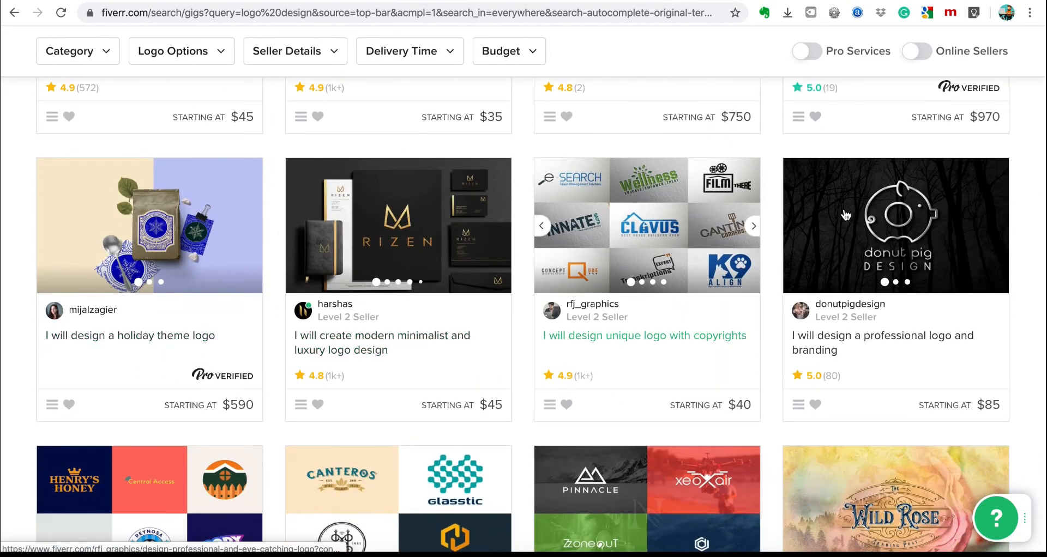
scroll(857, 404, down, 5)
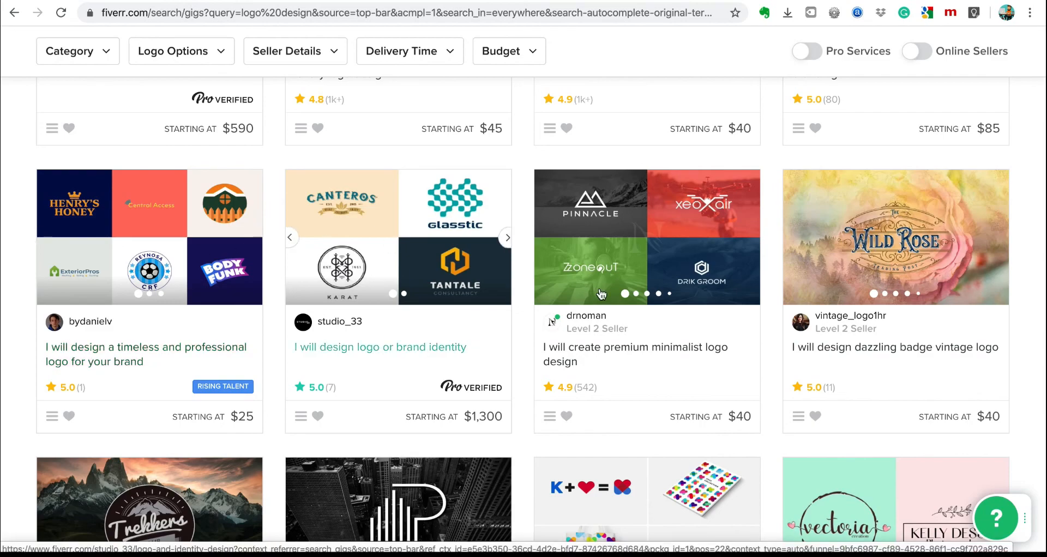
scroll(600, 294, down, 10)
scroll(600, 293, up, 7)
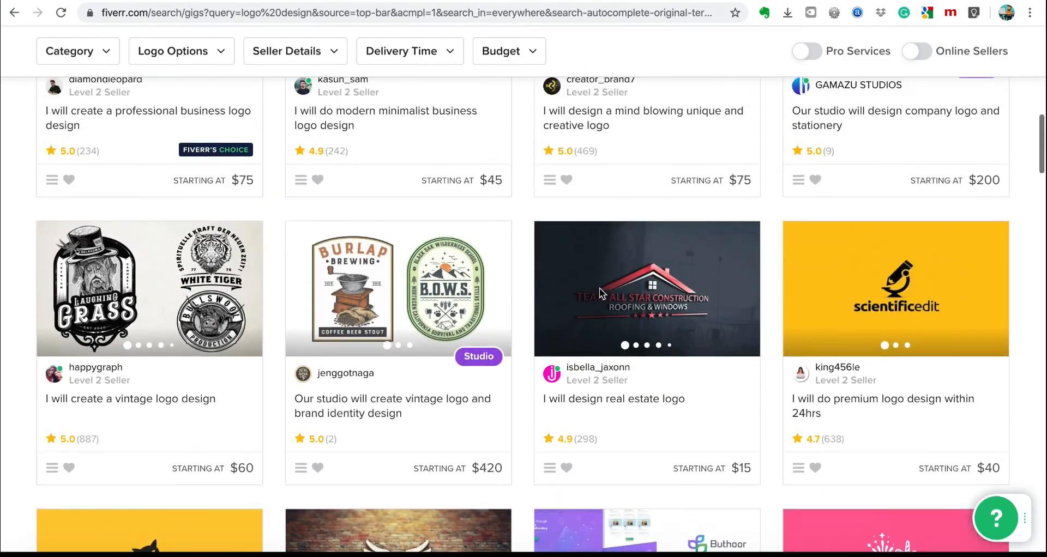
scroll(601, 294, down, 20)
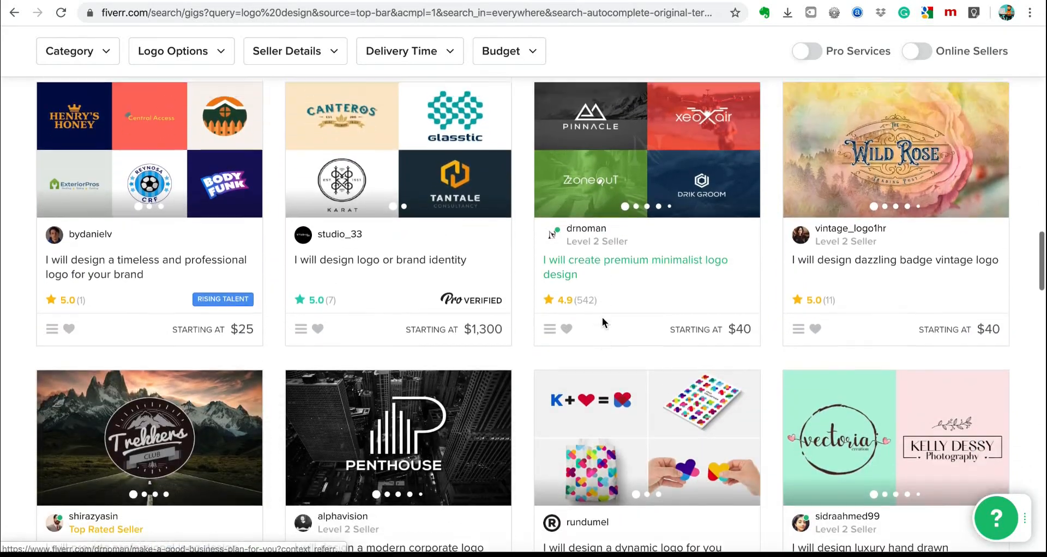
scroll(602, 317, up, 20)
scroll(435, 276, down, 1)
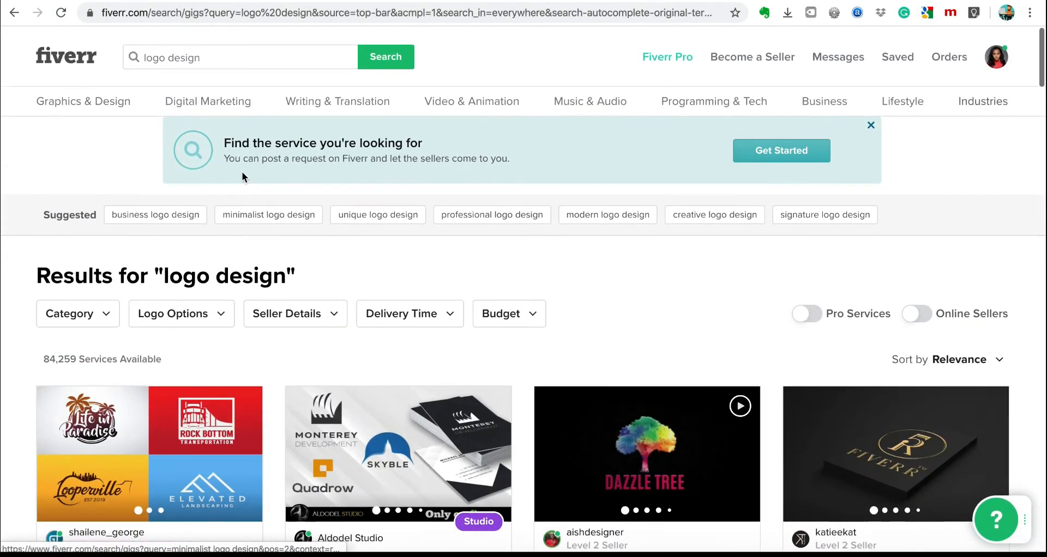
Search Fiverr for 'social media marketing' instead of 'logo design'.
triple_click(187, 57)
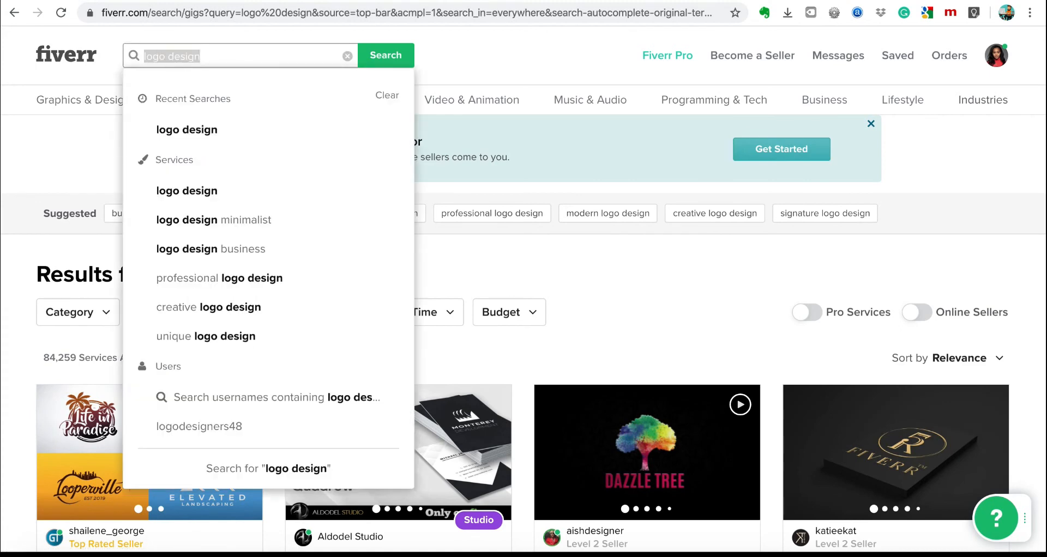
text(social meda)
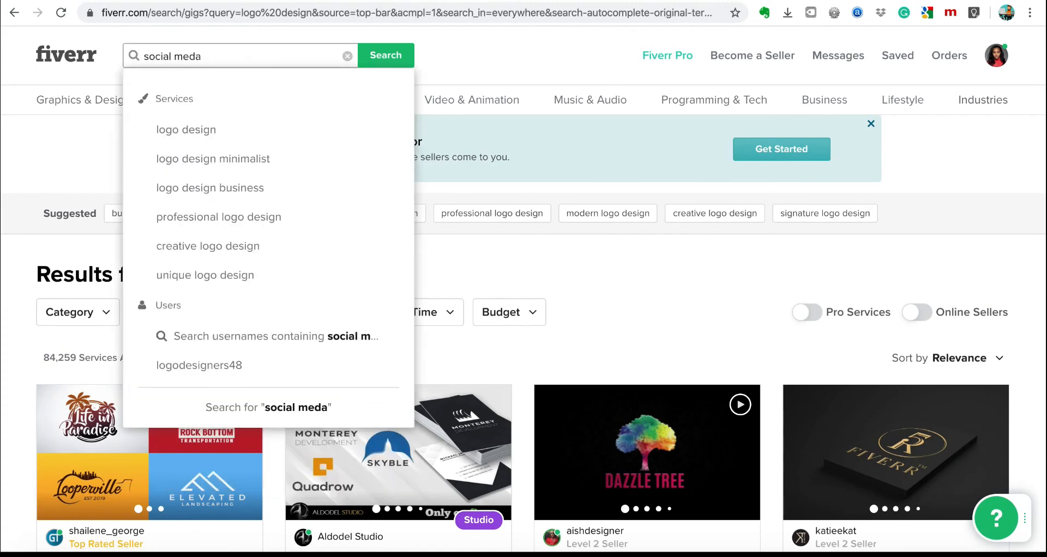
key(BackSpace)
text(ia)
key(Down)
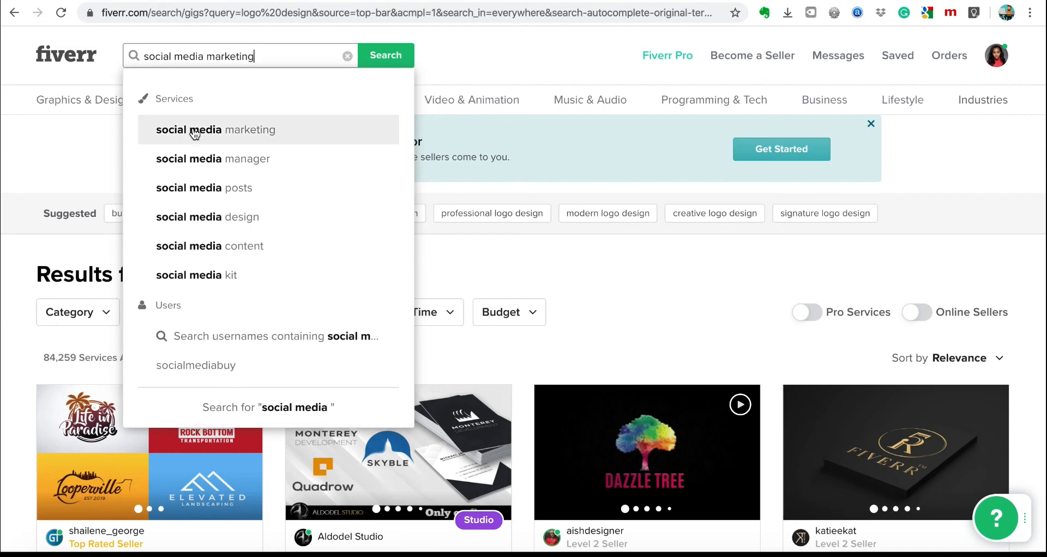
click(409, 56)
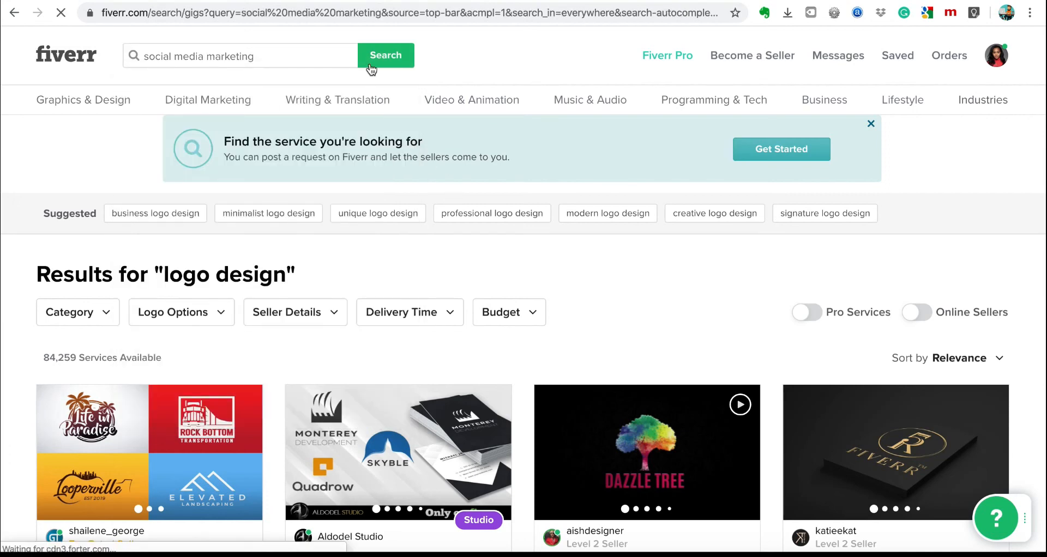
Scroll through the results comparing gig images and starting prices from $10 to $950.
scroll(428, 382, down, 4)
scroll(427, 375, down, 5)
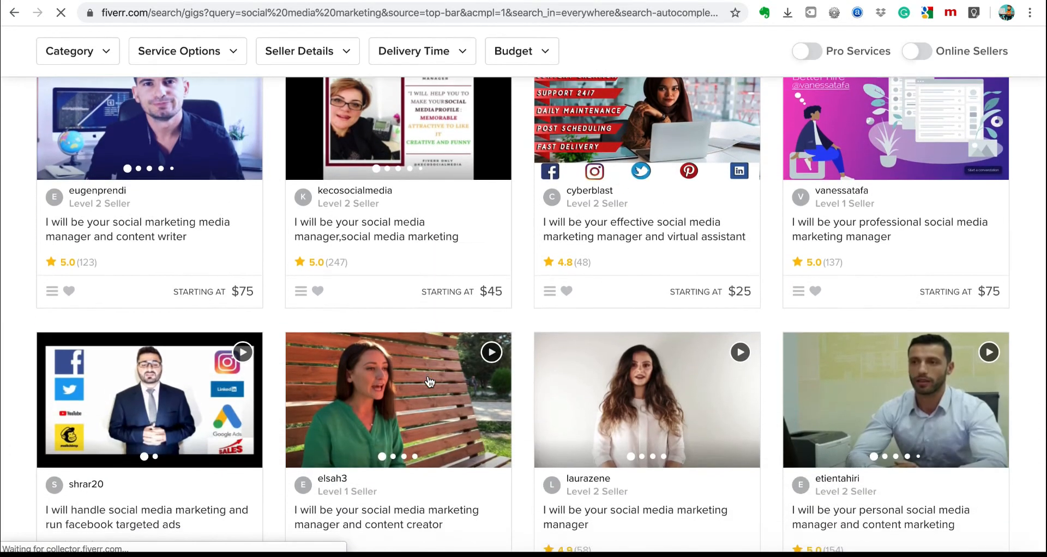
scroll(664, 429, down, 3)
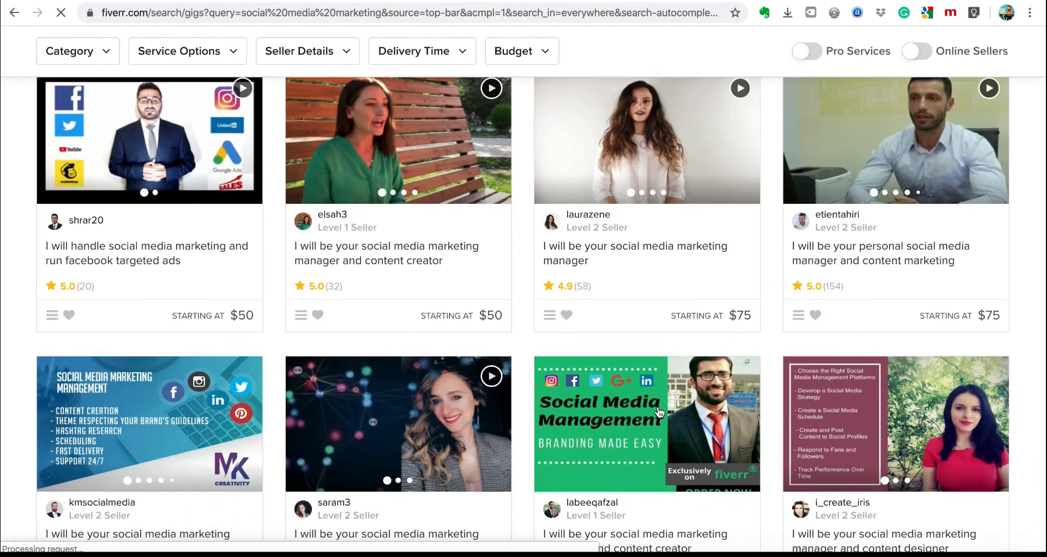
scroll(649, 403, up, 2)
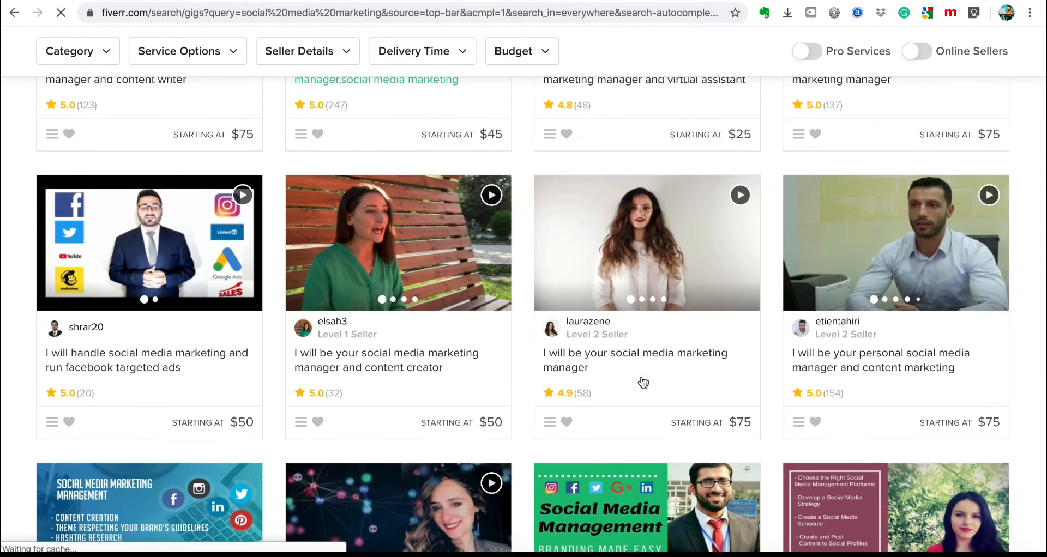
scroll(643, 382, up, 4)
scroll(644, 382, down, 7)
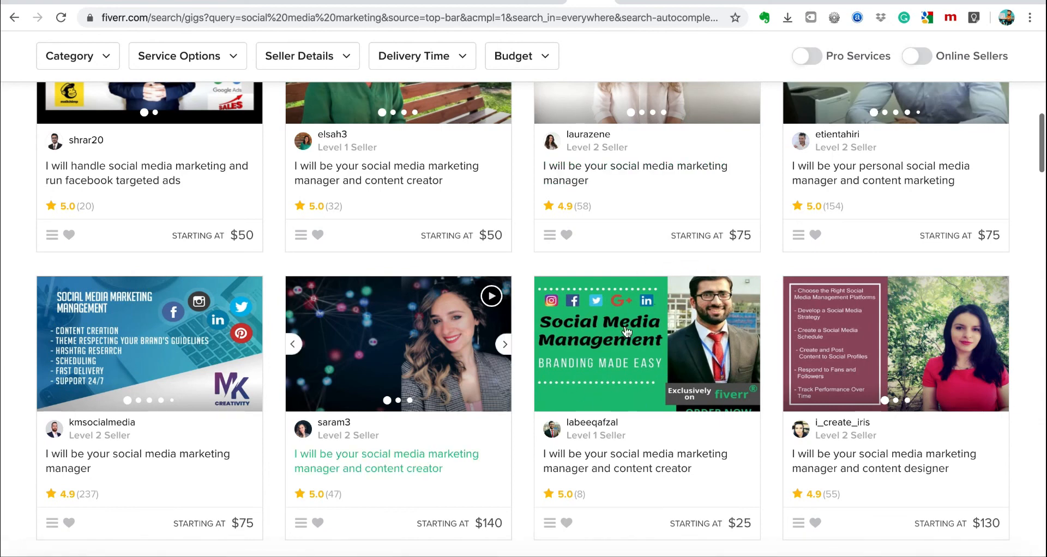
scroll(630, 352, down, 3)
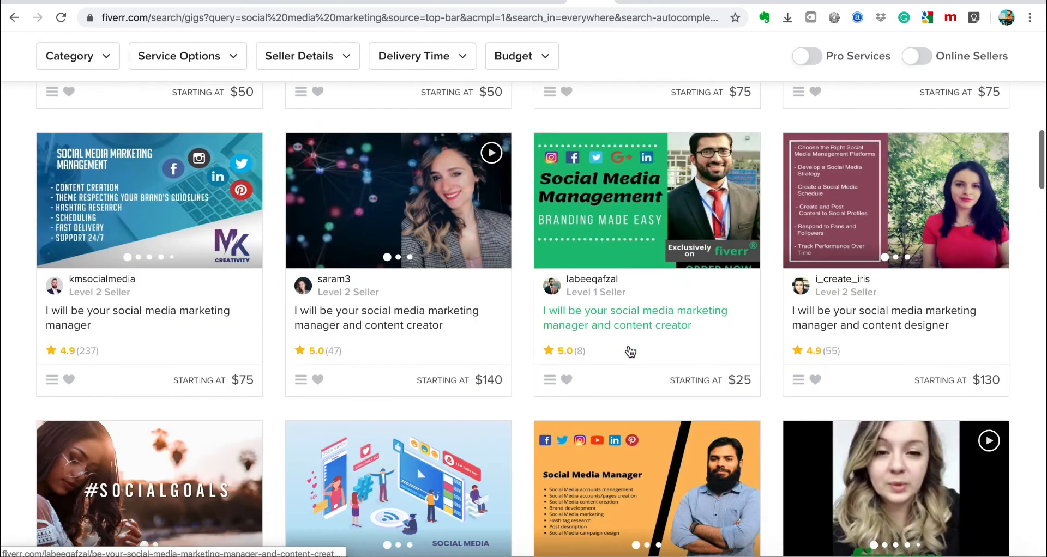
scroll(630, 352, down, 4)
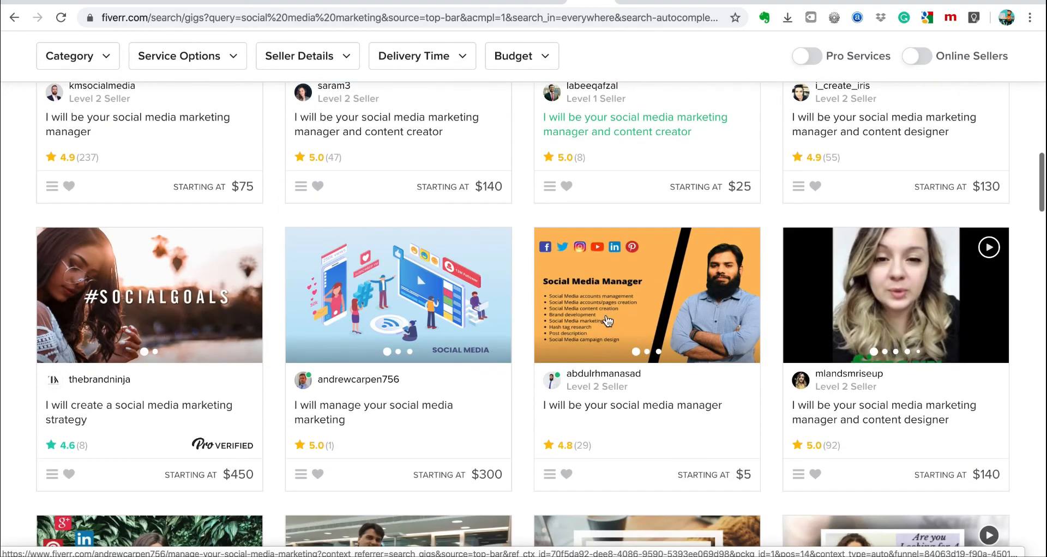
scroll(608, 321, down, 5)
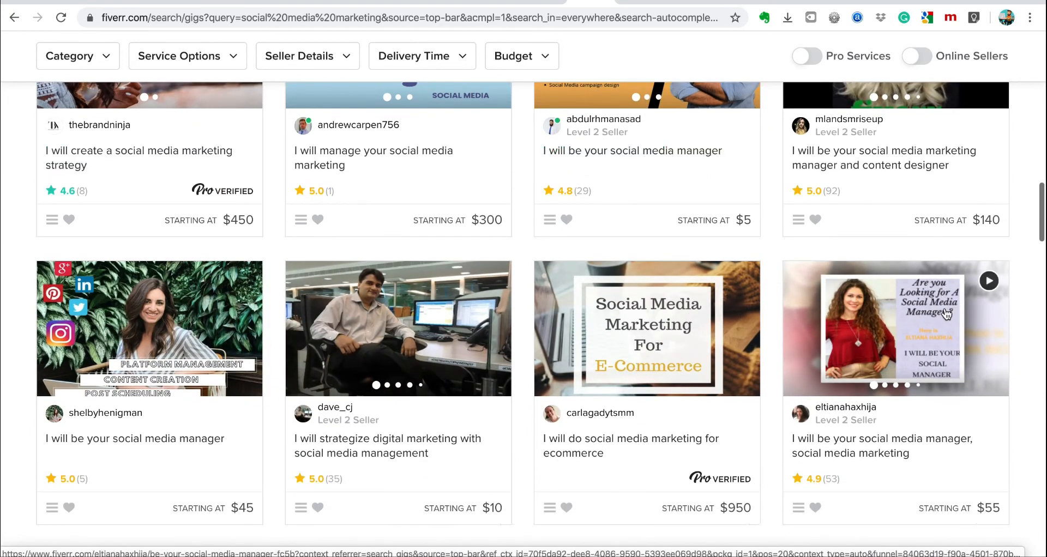
scroll(293, 415, down, 8)
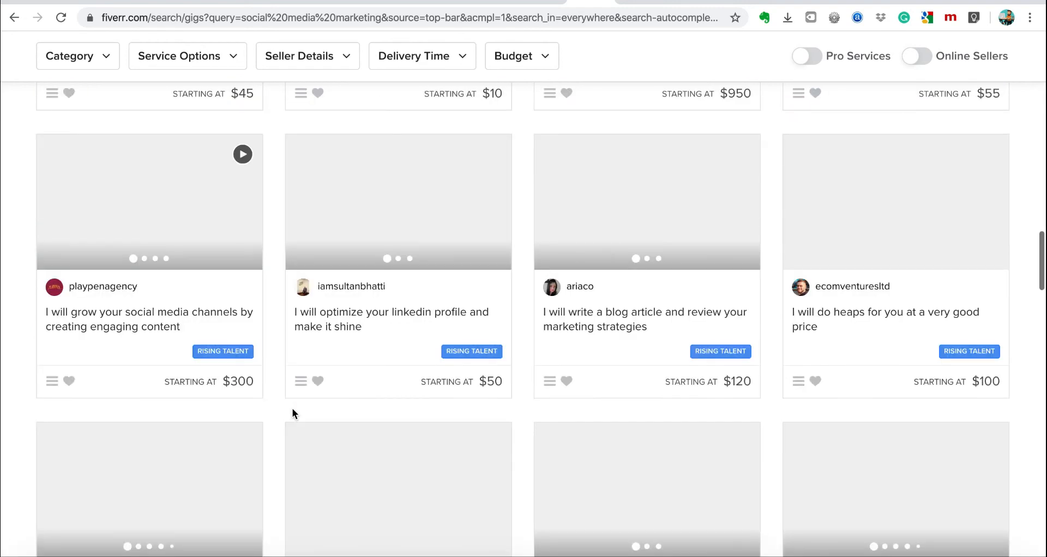
scroll(292, 408, down, 3)
scroll(292, 407, up, 4)
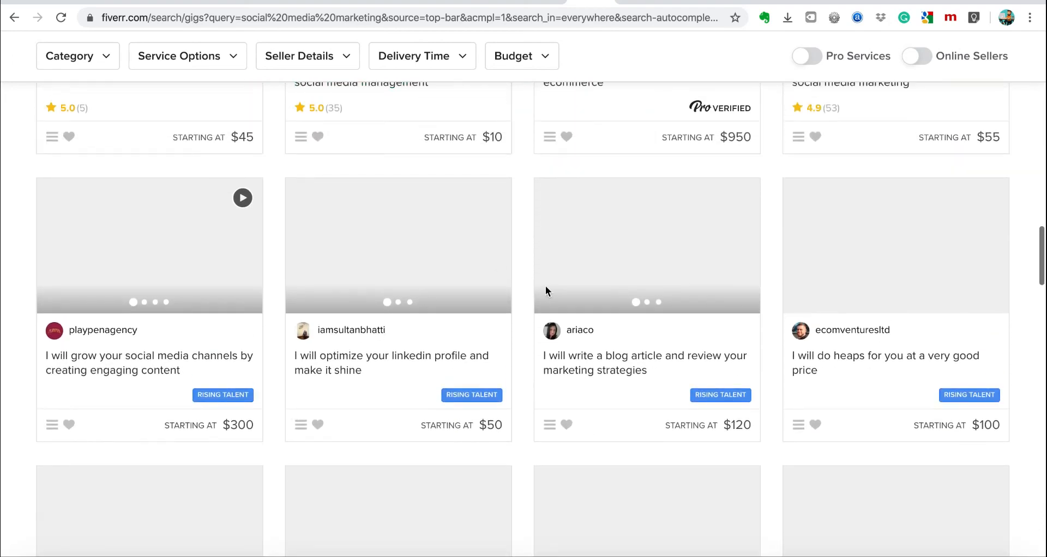
scroll(546, 290, up, 6)
Switch back to the Fiverr results window through Mission Control and start a new Google tab.
key(ctrl+Up)
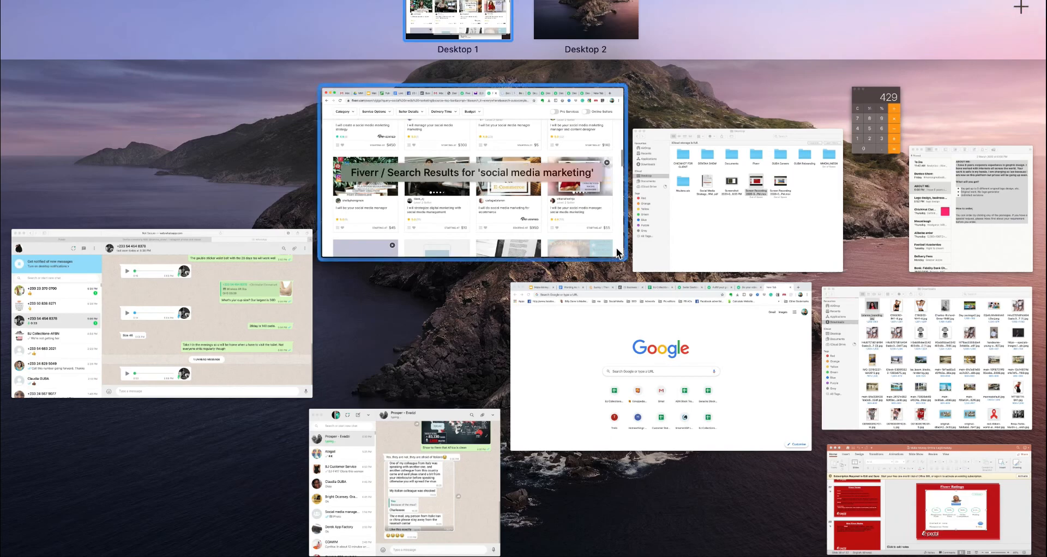
click(517, 204)
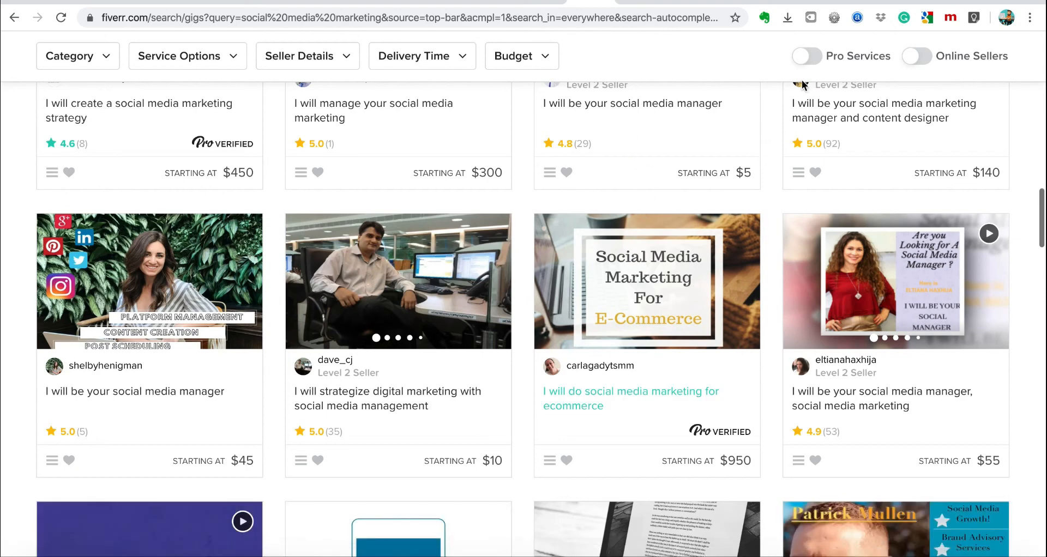
click(967, 1)
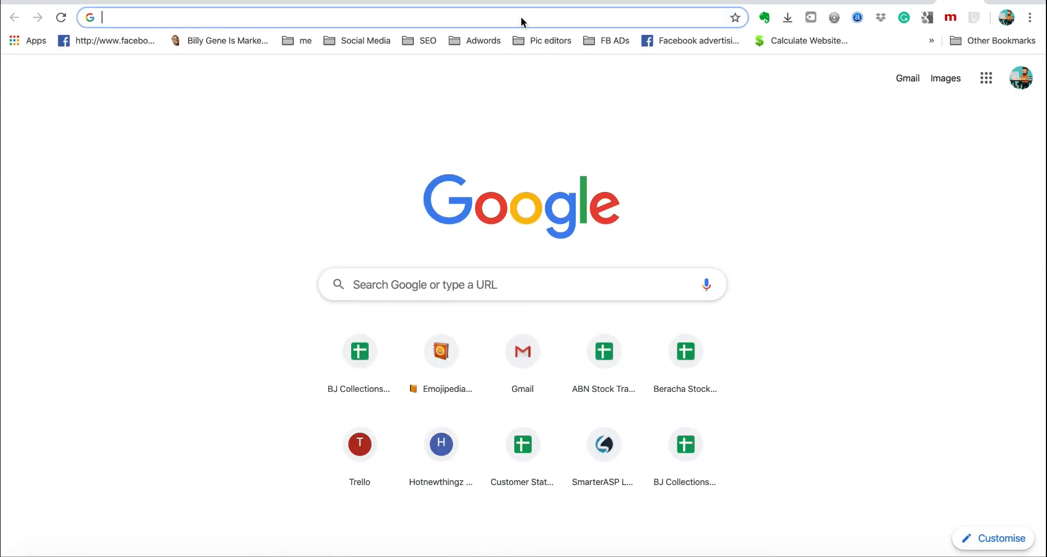
Go to canva.com and log in using a Google account.
text(canva.com)
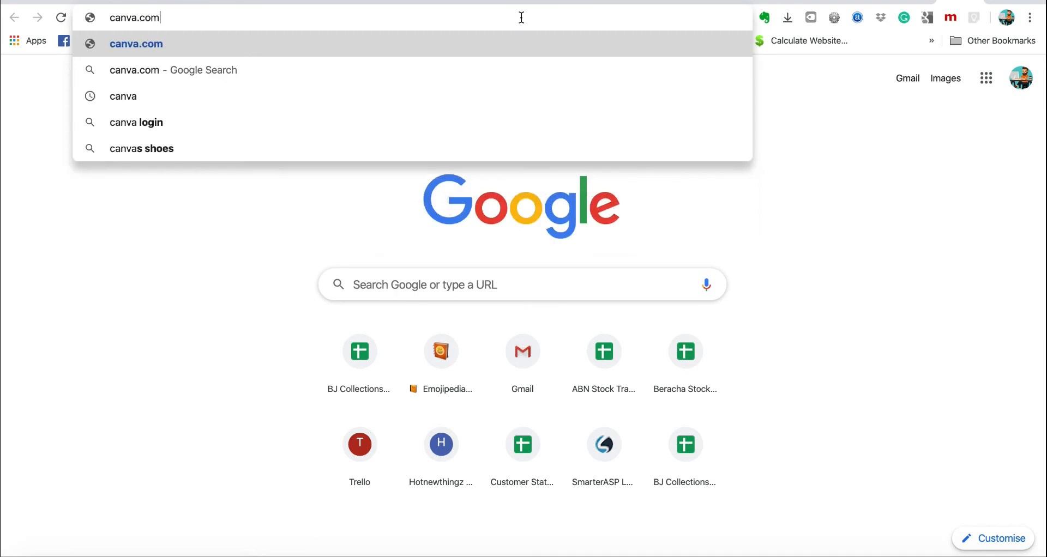
key(Return)
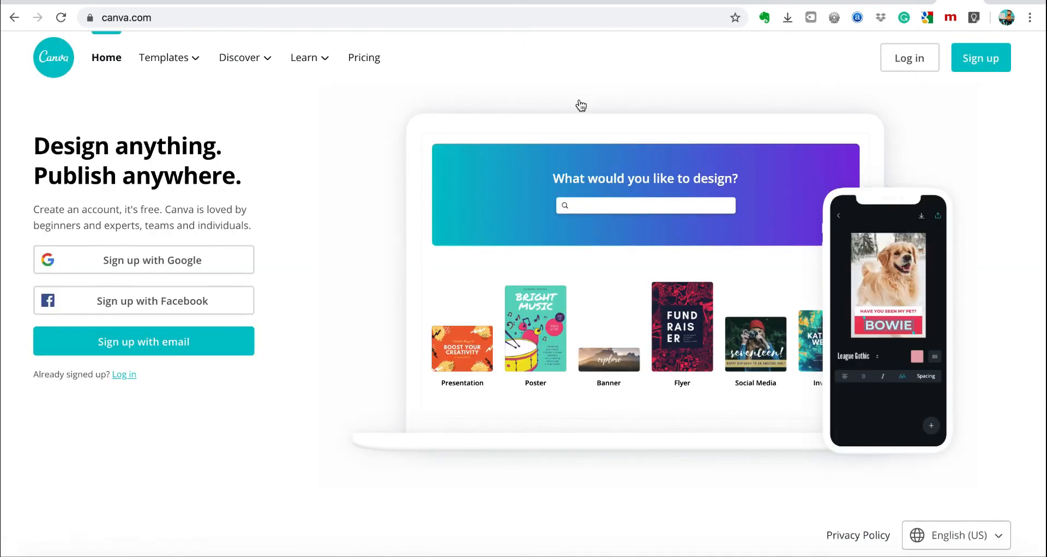
click(909, 62)
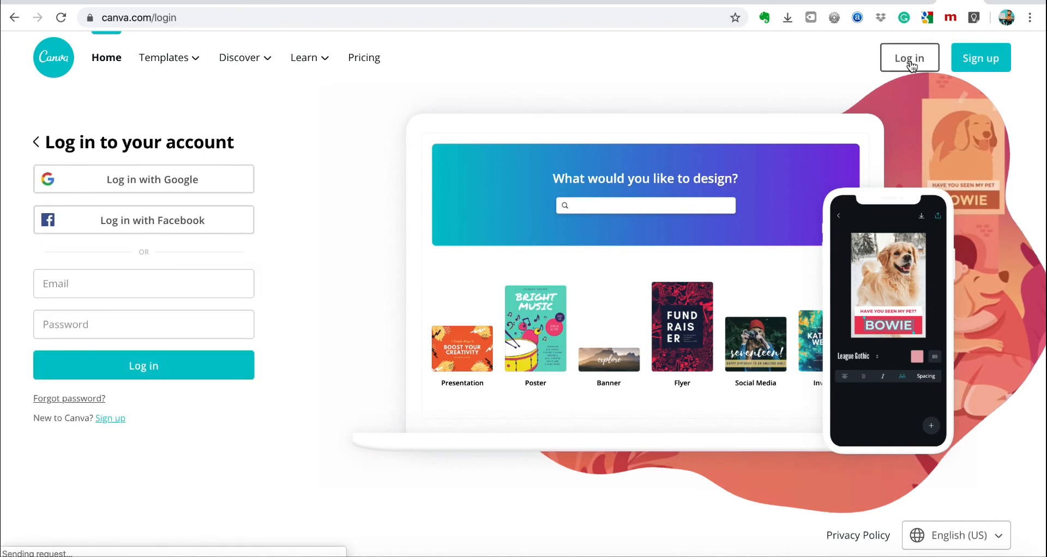
click(158, 184)
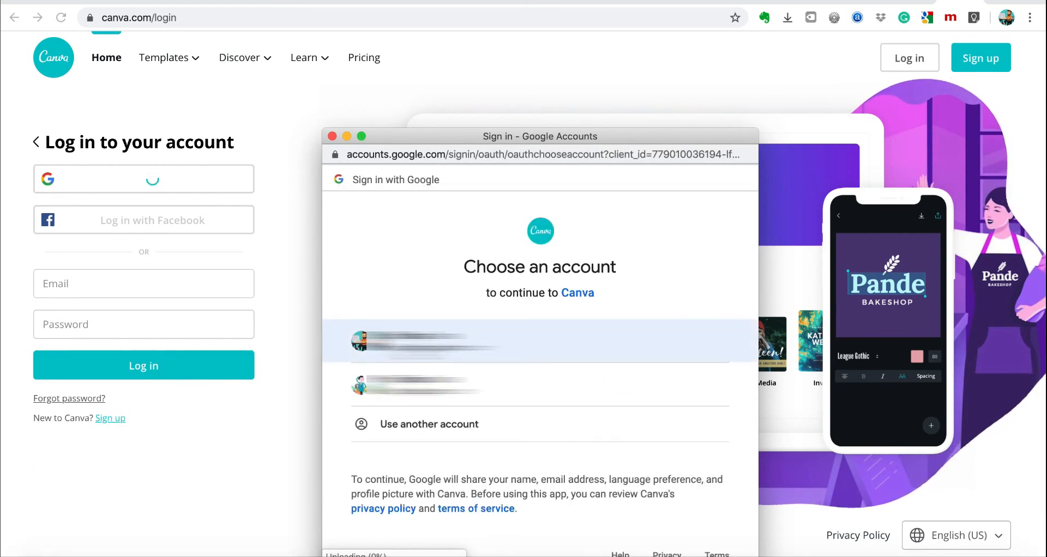
click(407, 352)
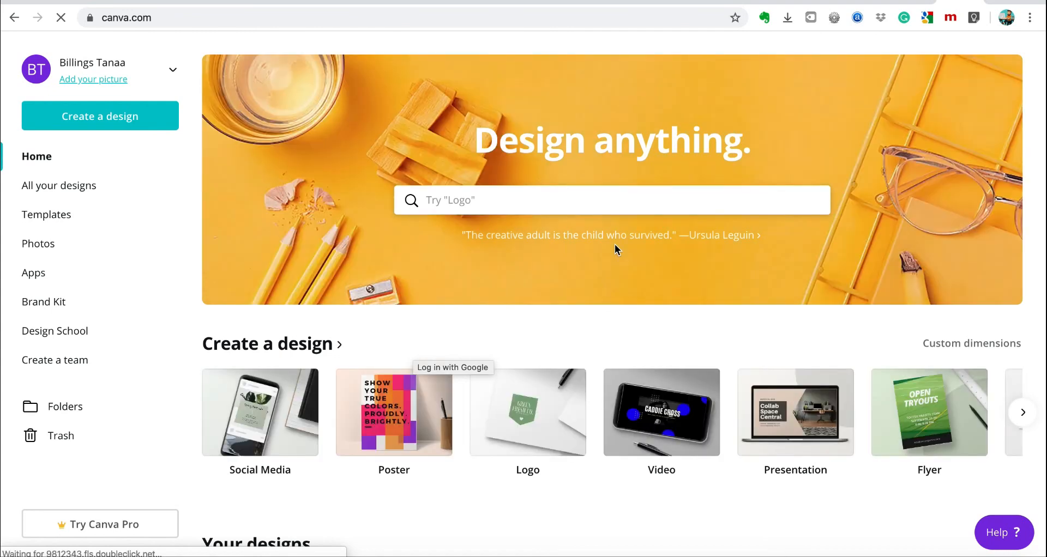
Find the Instagram Posts row and start a design from the green 'Good design is good business' template.
scroll(615, 249, down, 2)
scroll(615, 245, down, 2)
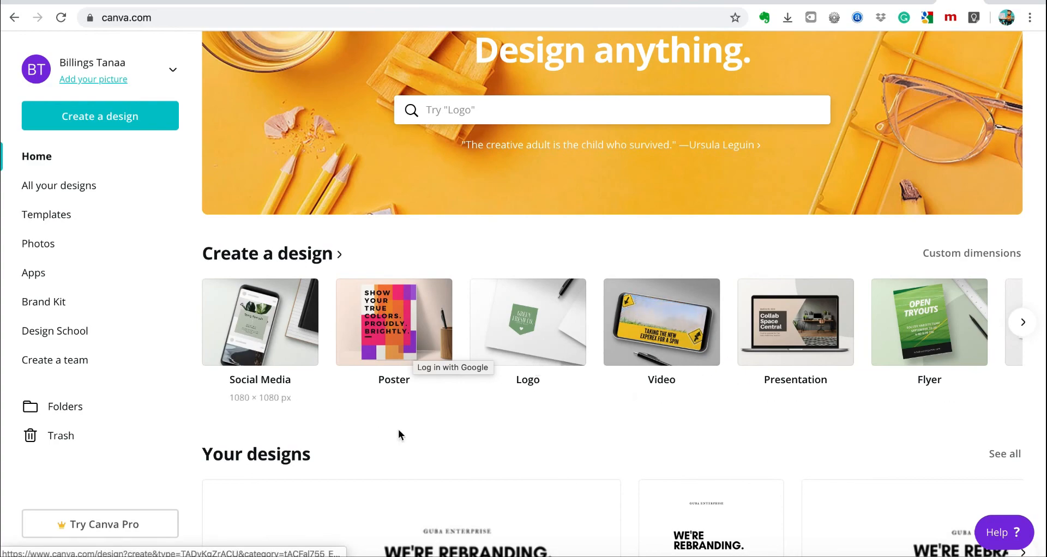
scroll(399, 433, down, 5)
scroll(399, 433, down, 4)
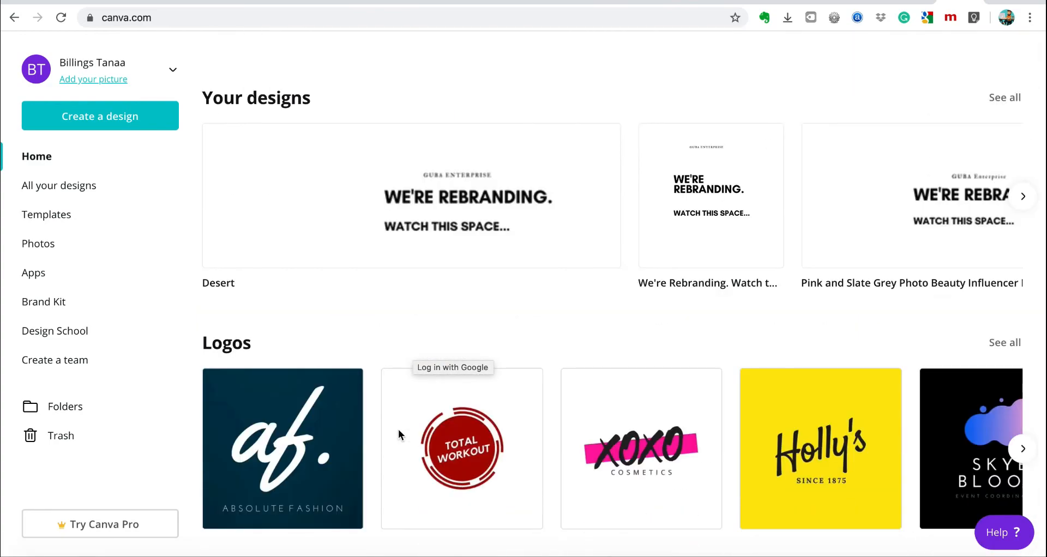
scroll(398, 434, up, 2)
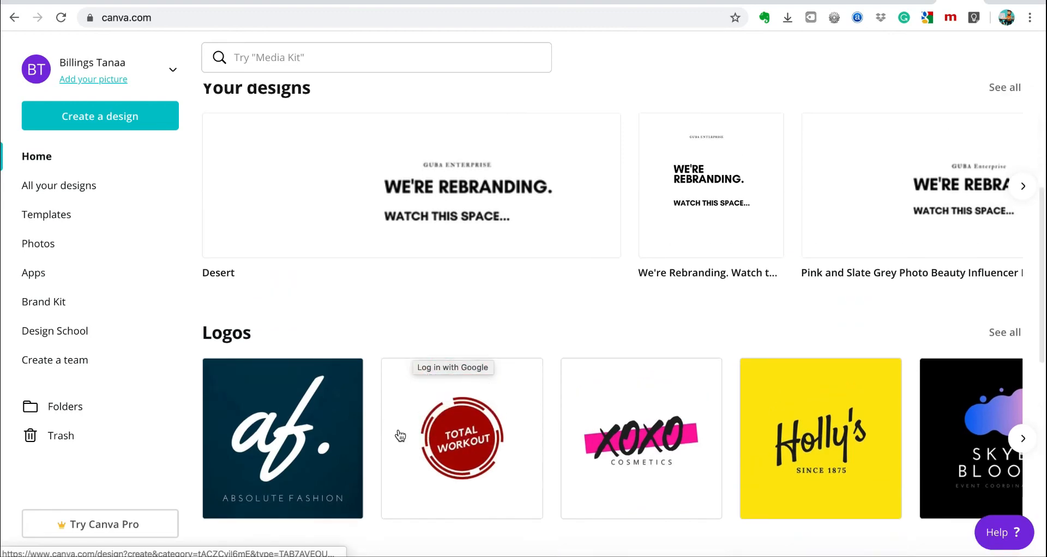
scroll(398, 435, down, 3)
scroll(398, 435, down, 2)
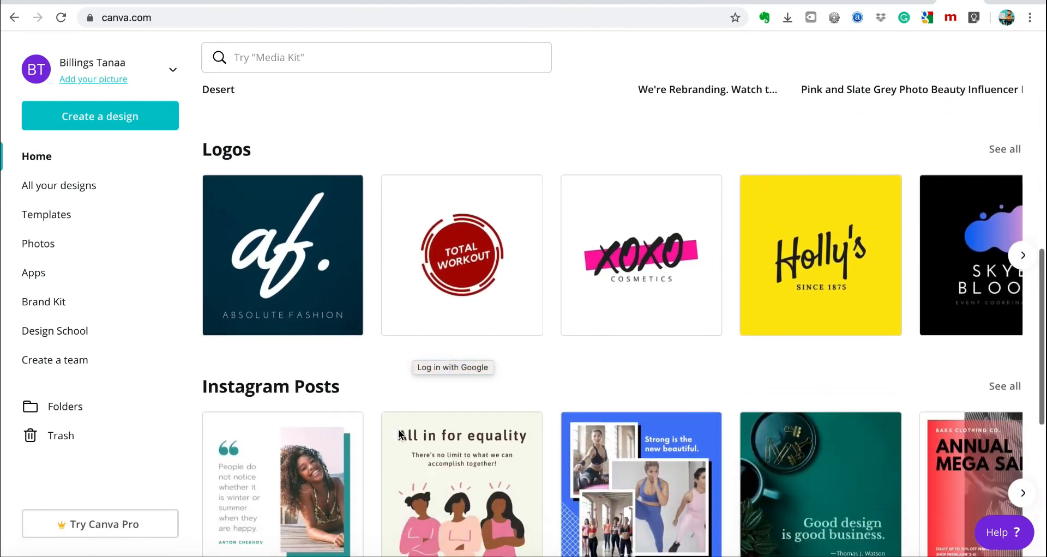
scroll(400, 435, down, 3)
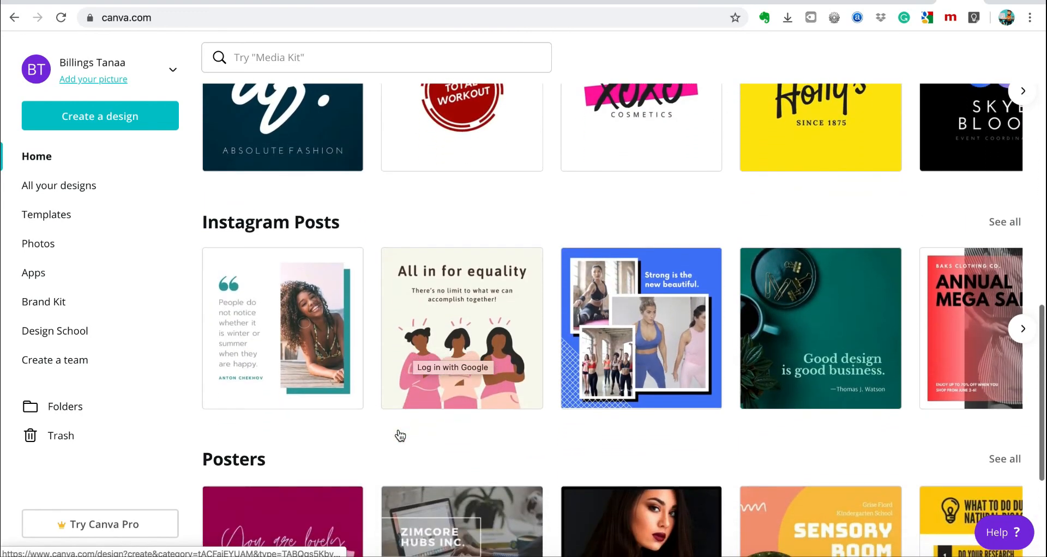
scroll(399, 435, up, 3)
scroll(399, 435, down, 3)
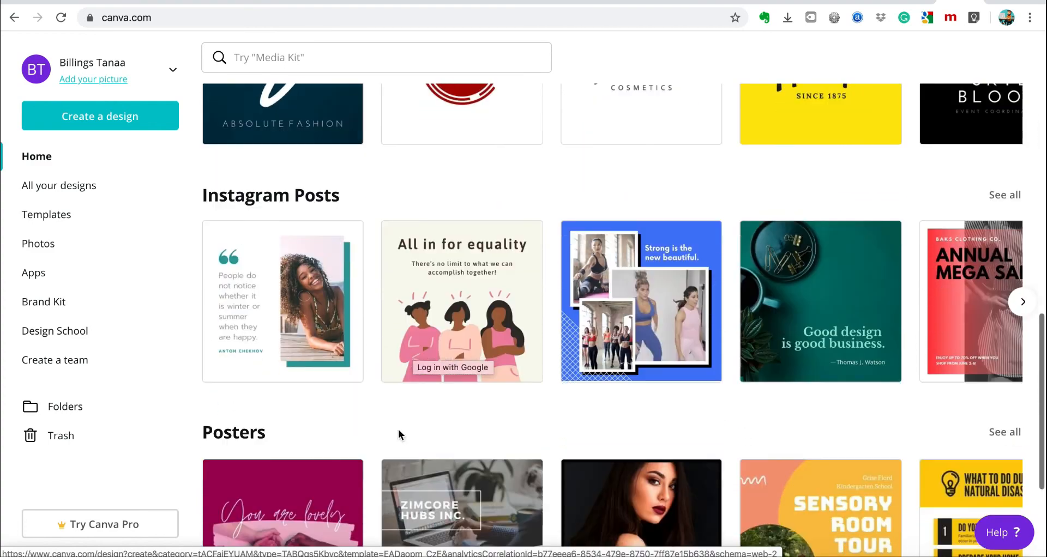
scroll(783, 368, down, 3)
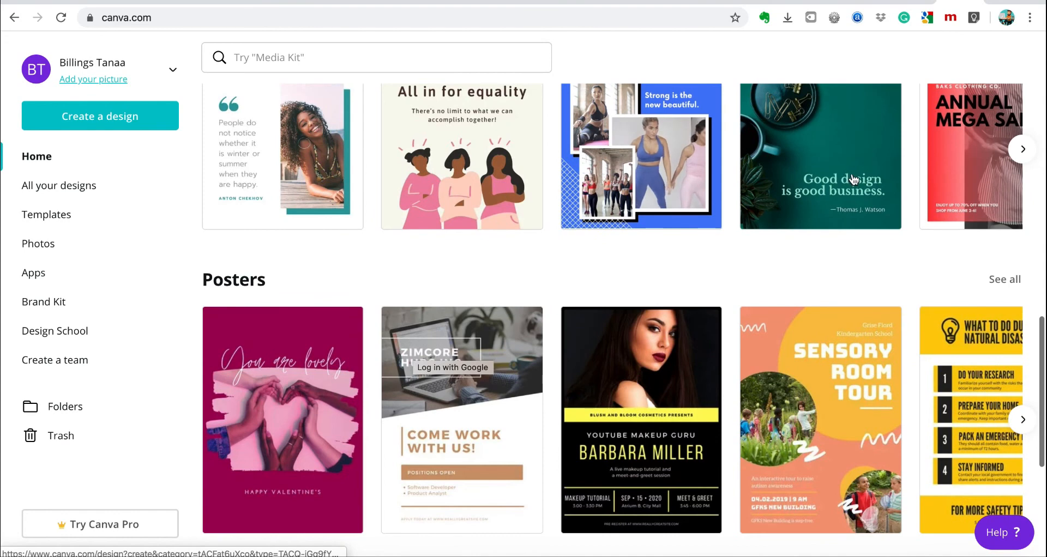
click(853, 178)
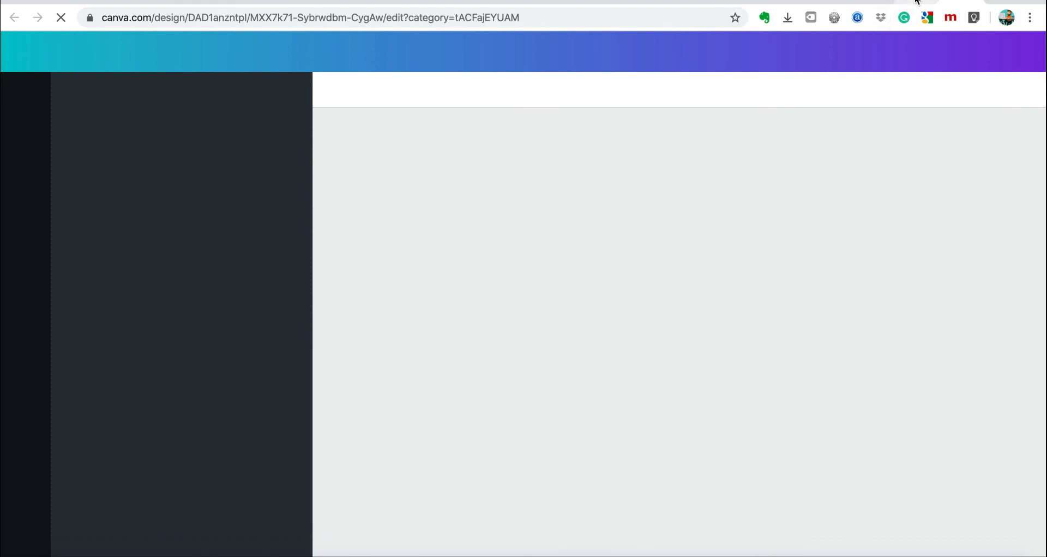
Go back to the Canva home page, then switch to the tab with the Green Flatlay Quote design.
key(super+bracketleft)
scroll(686, 274, up, 7)
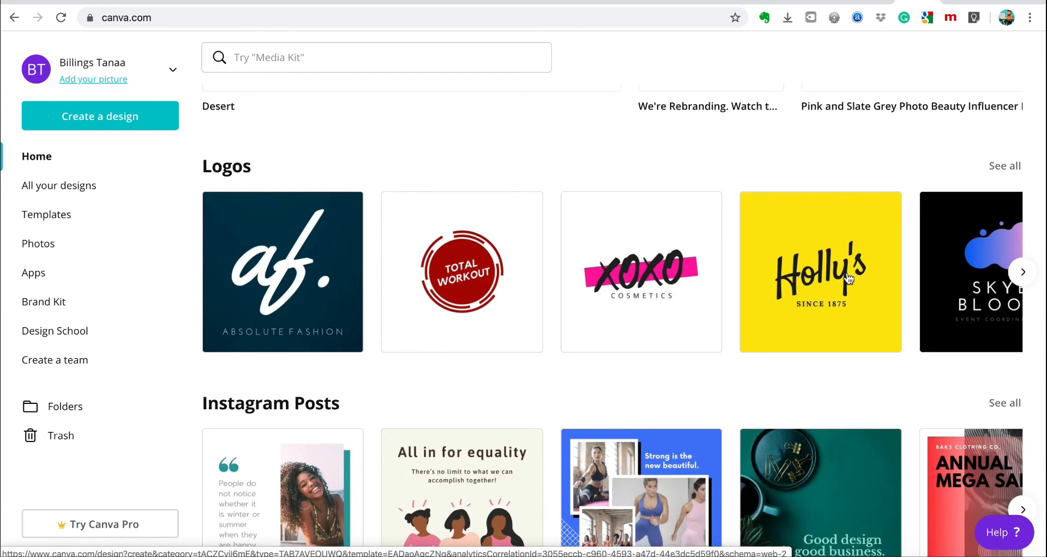
click(955, 2)
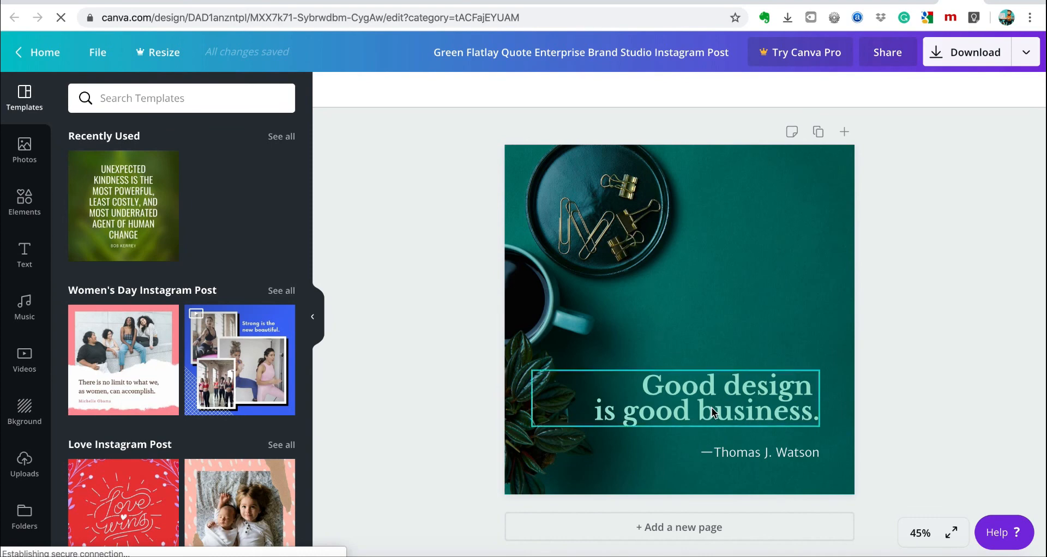
Move the quote up and replace 'Good design is good business.' with 'I will be your kickass Social Media Marketer.'.
drag(711, 410, 734, 364)
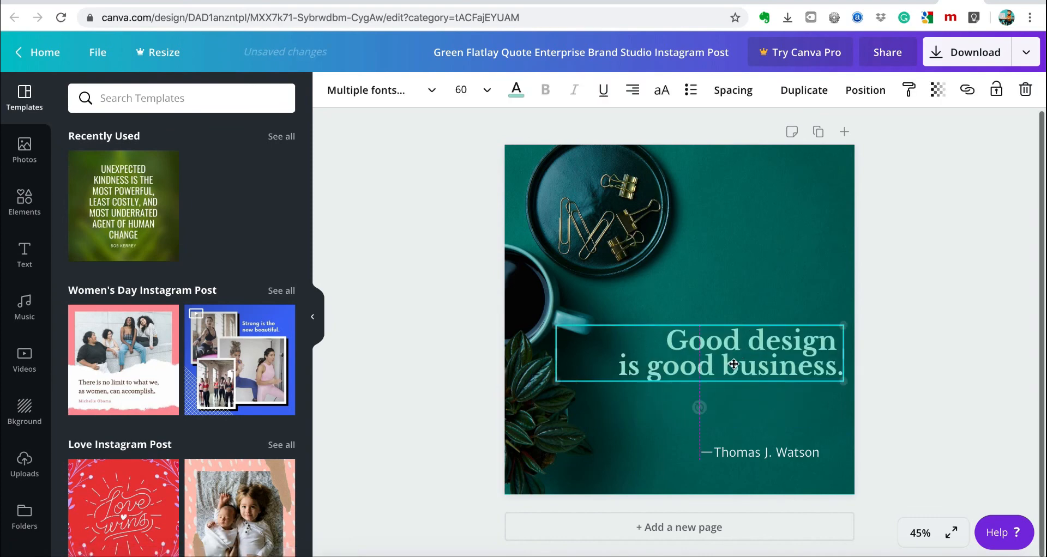
double_click(667, 342)
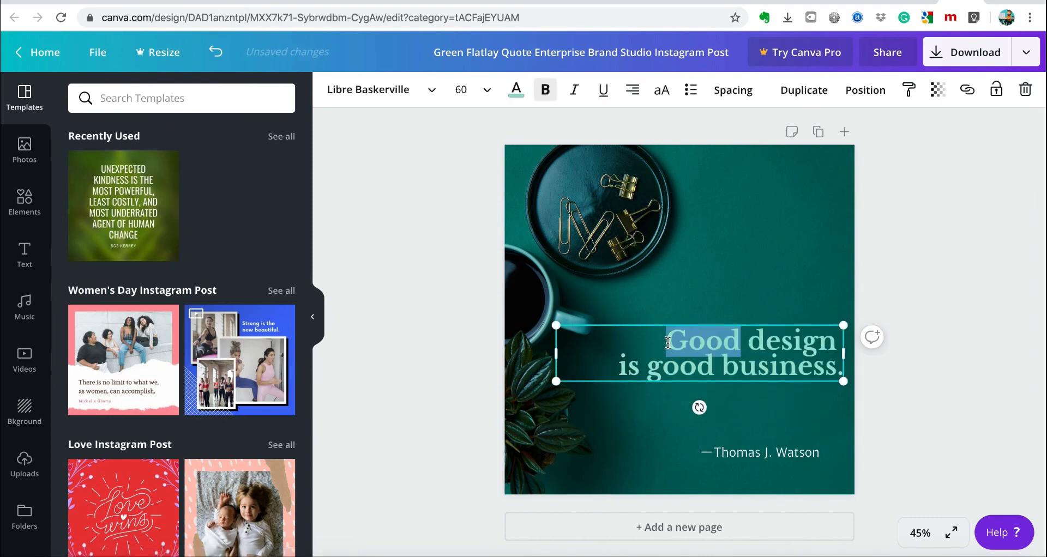
click(667, 342)
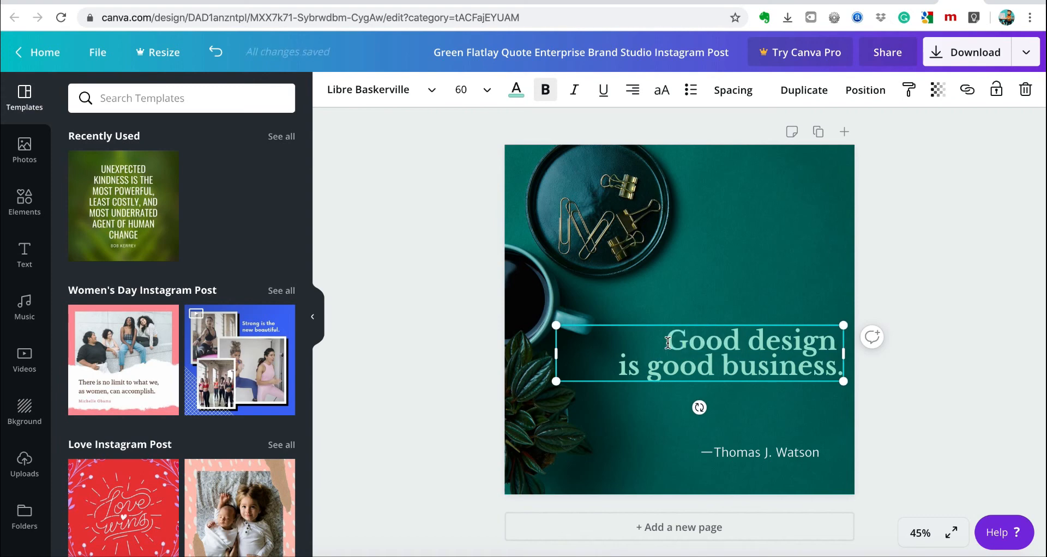
drag(667, 342, 832, 374)
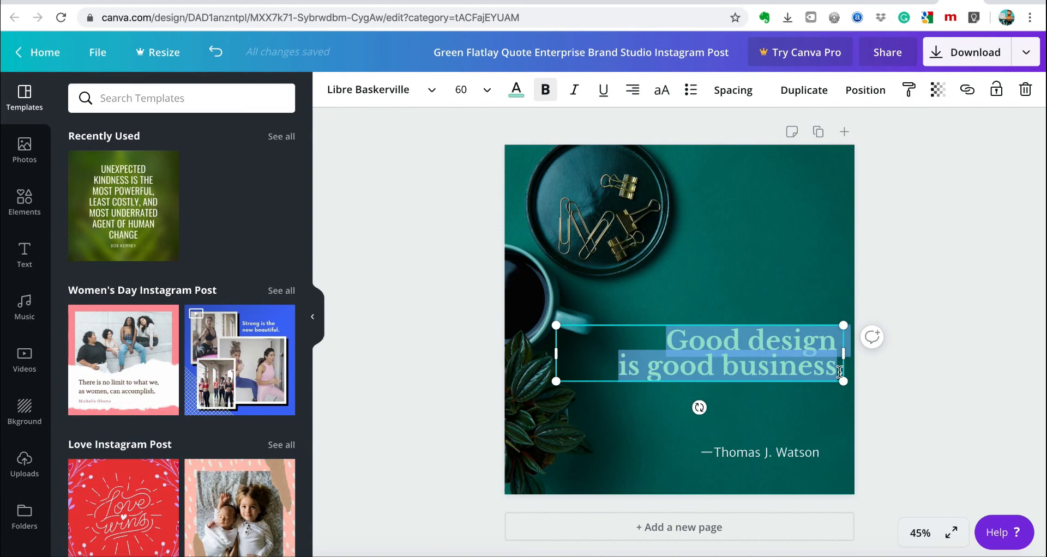
text(Social Media)
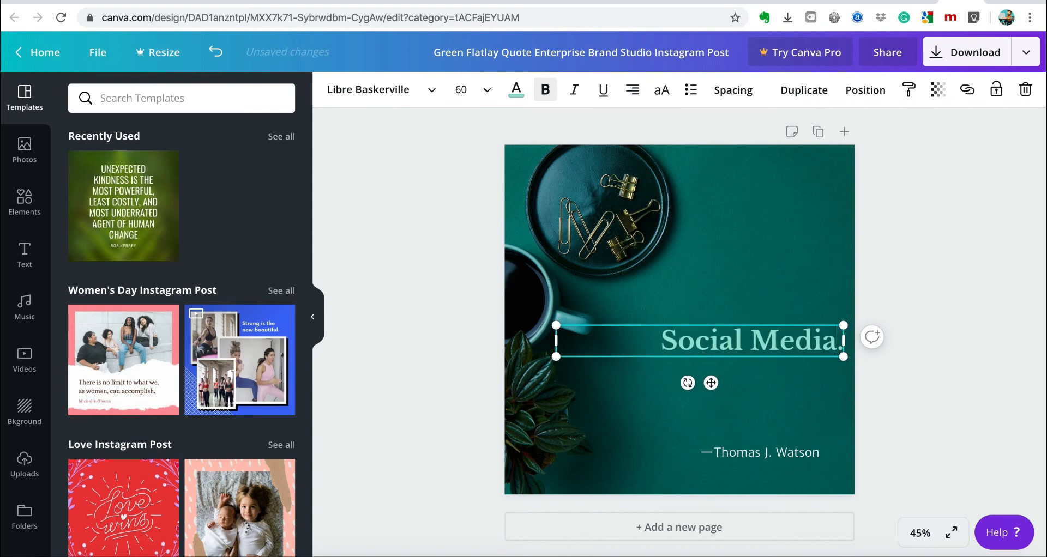
text( Marke)
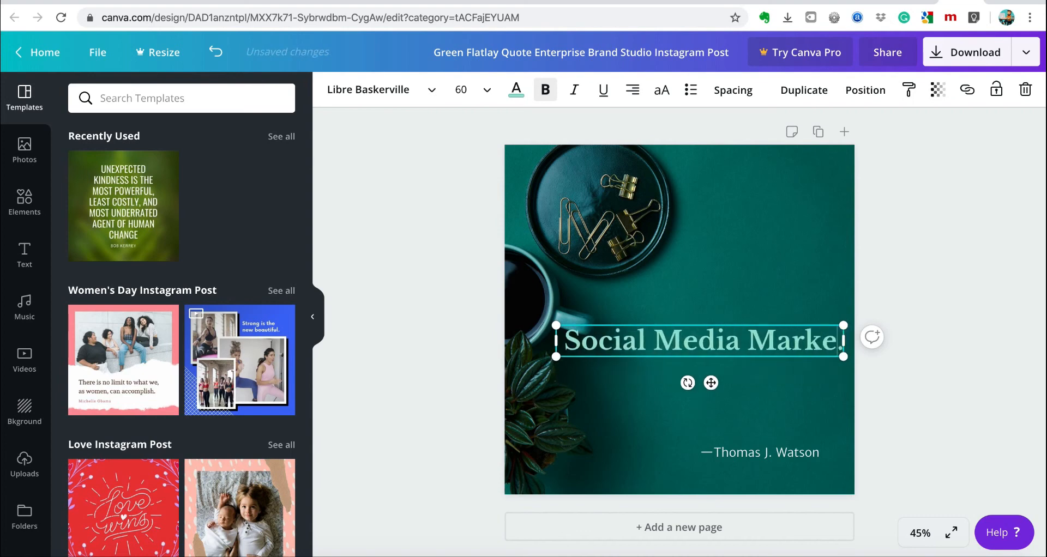
text(ter.)
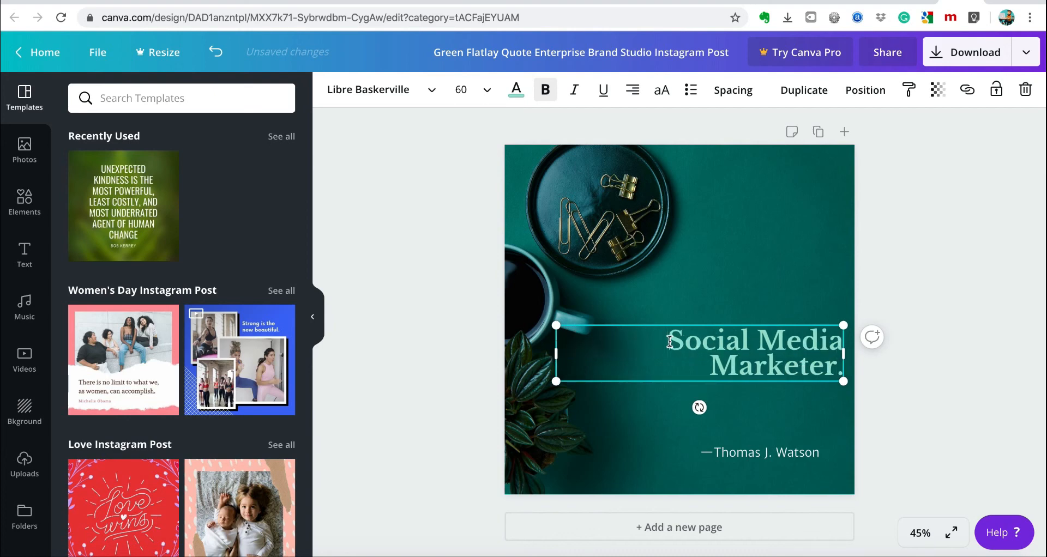
text( will be your k)
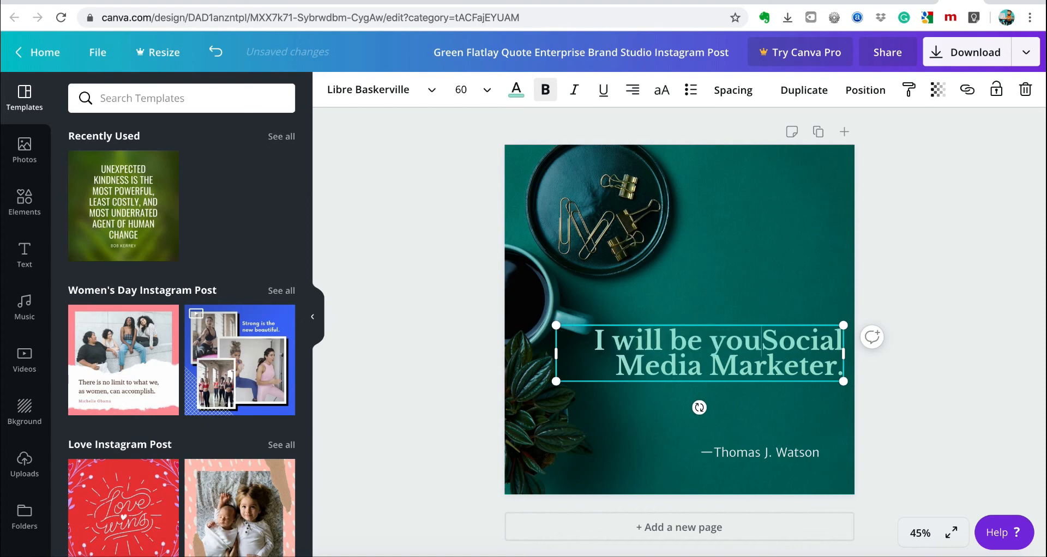
text(ick)
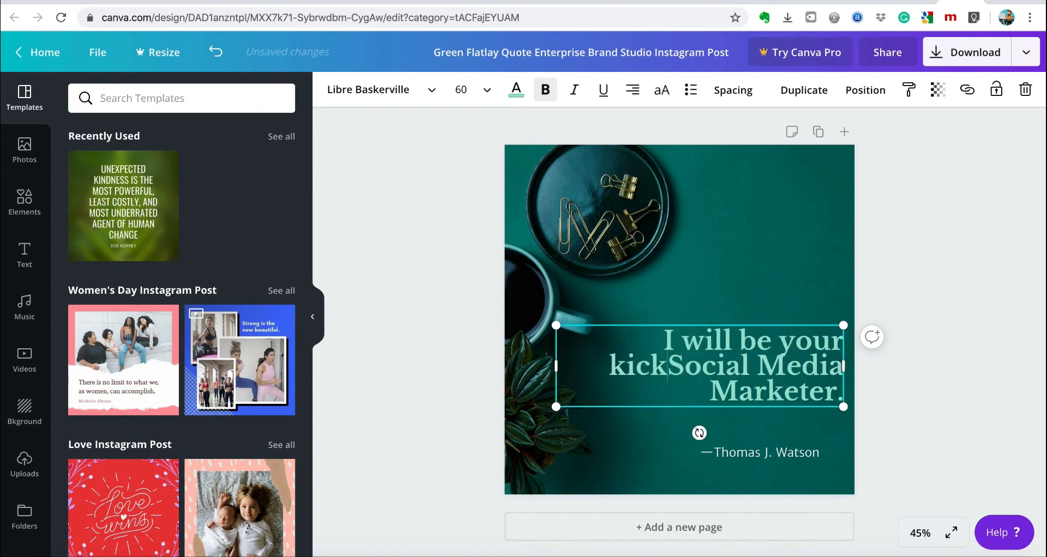
text(ass)
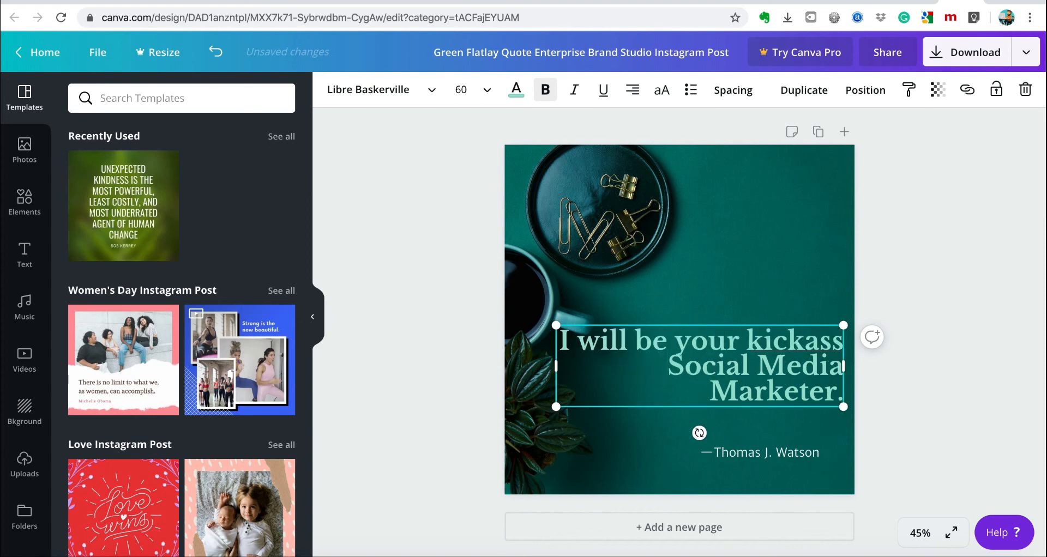
drag(564, 340, 838, 385)
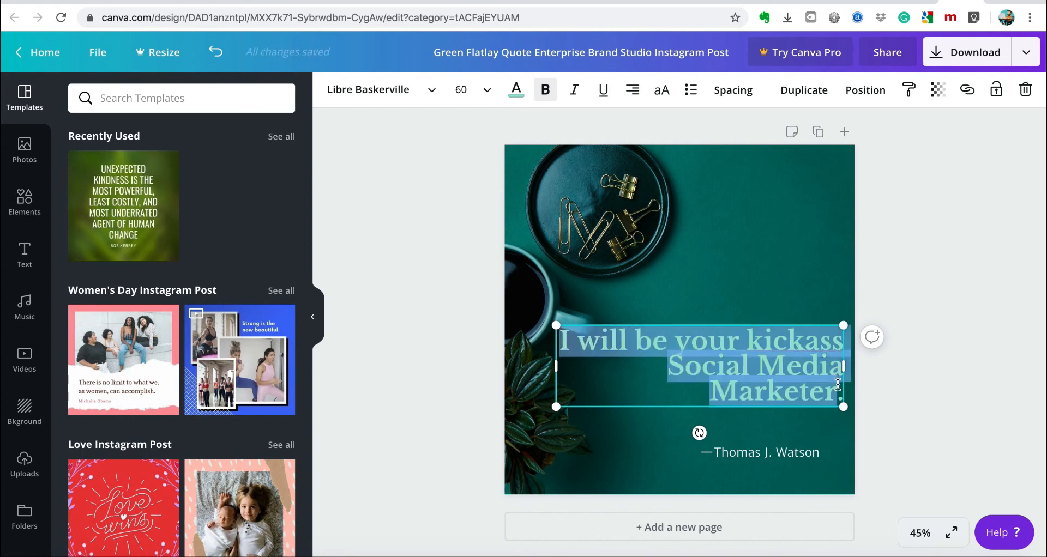
Colour the quote yellow, then move, narrow and scale it into the design's upper right.
click(516, 91)
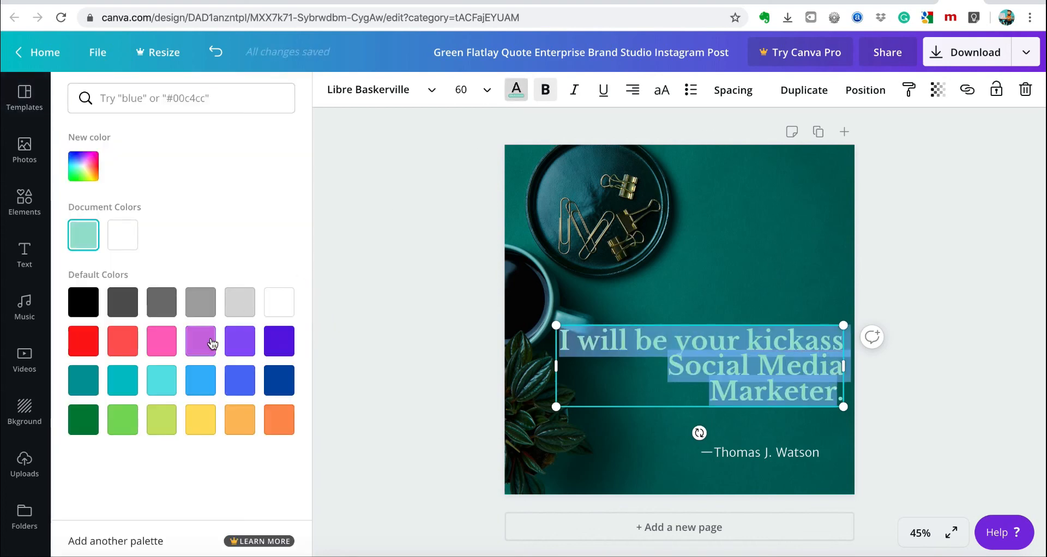
click(200, 419)
click(699, 347)
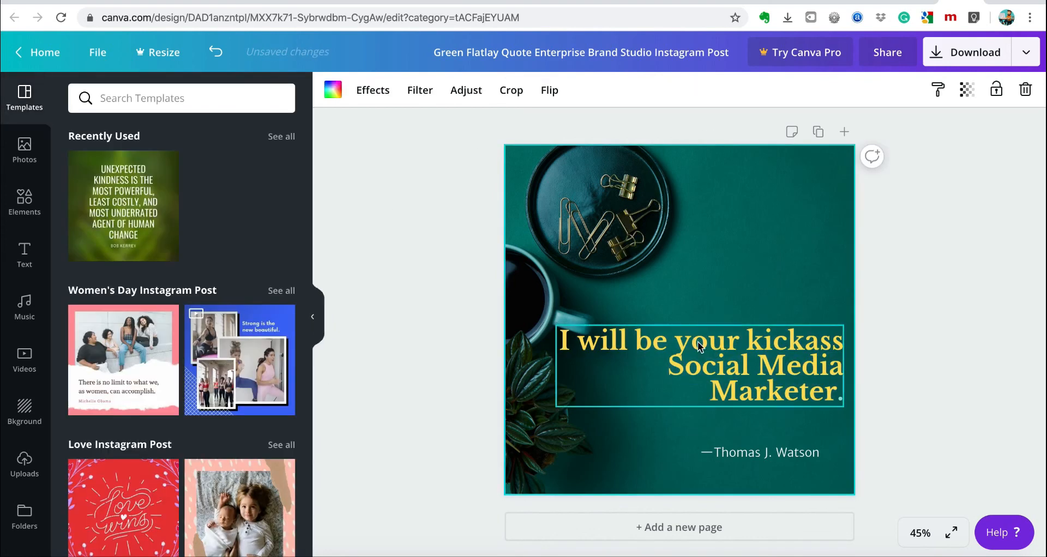
drag(699, 347, 735, 245)
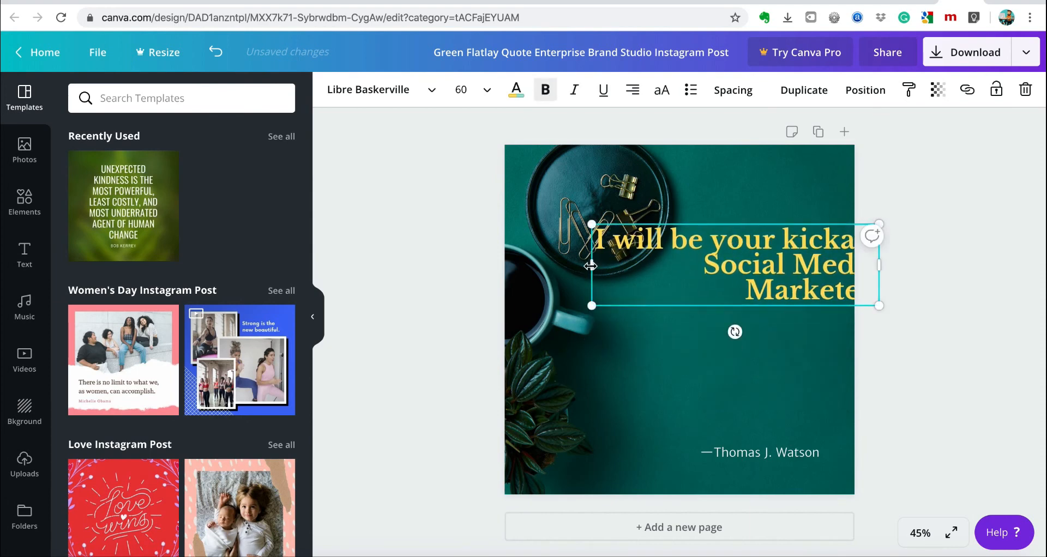
drag(591, 266, 700, 278)
drag(809, 247, 771, 218)
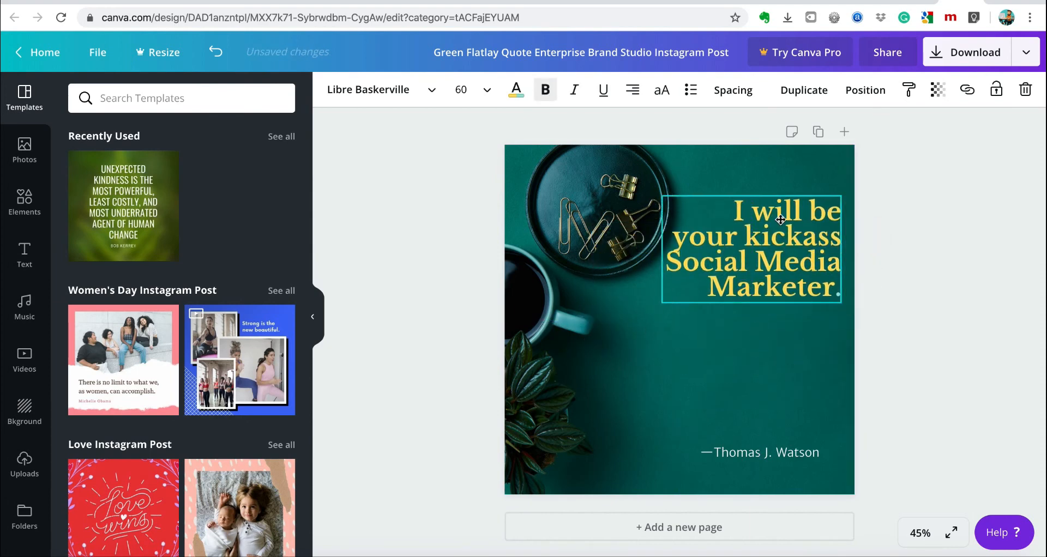
drag(843, 304, 810, 348)
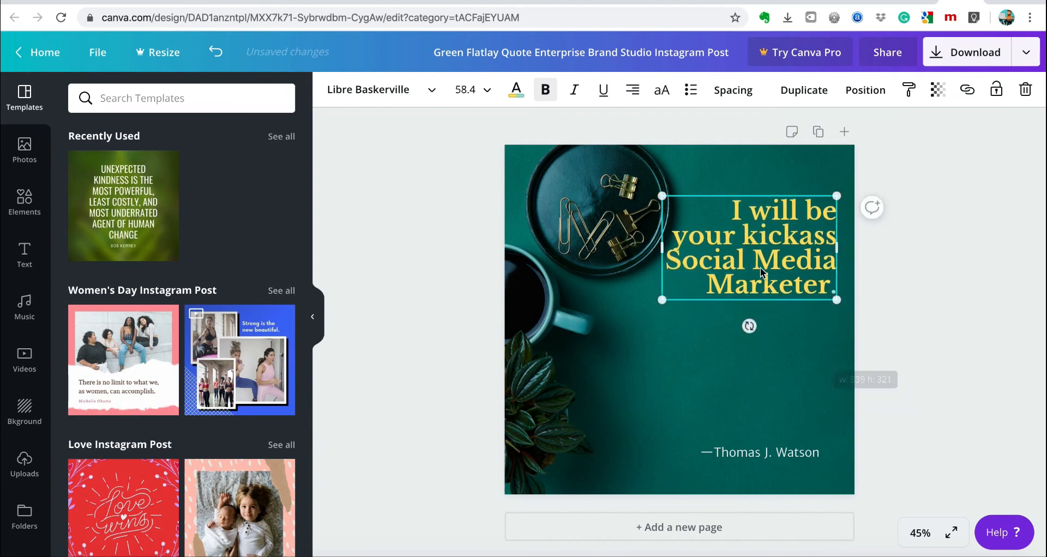
Put 'kickass' on a new line and colour 'kickass Social Media' red.
click(734, 243)
key(Return)
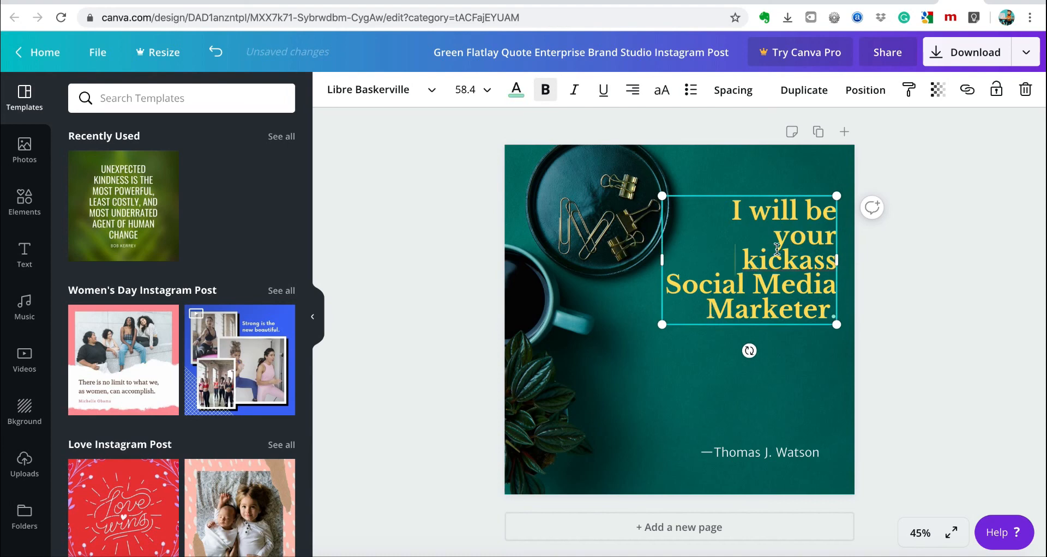
drag(742, 259, 832, 289)
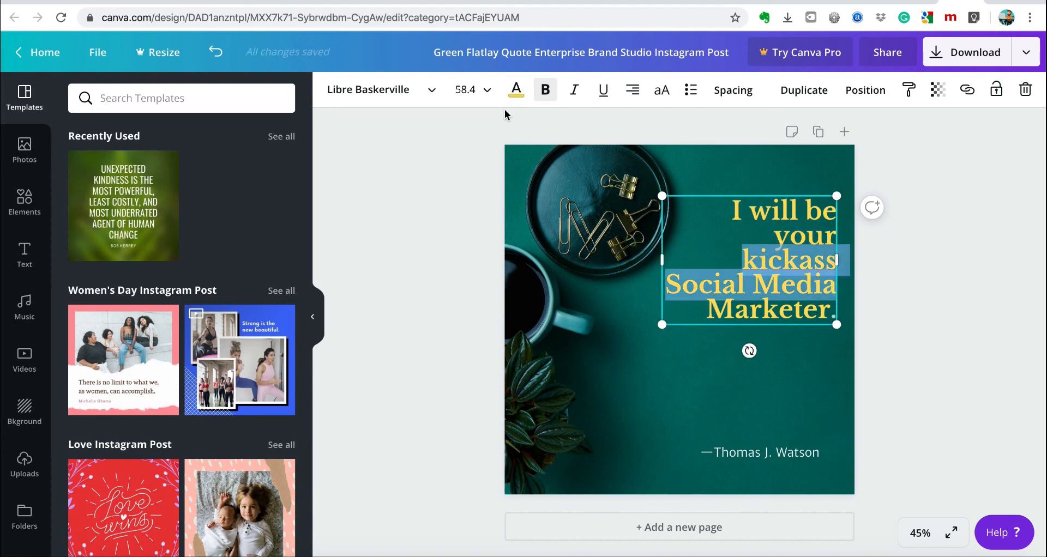
click(517, 91)
click(90, 342)
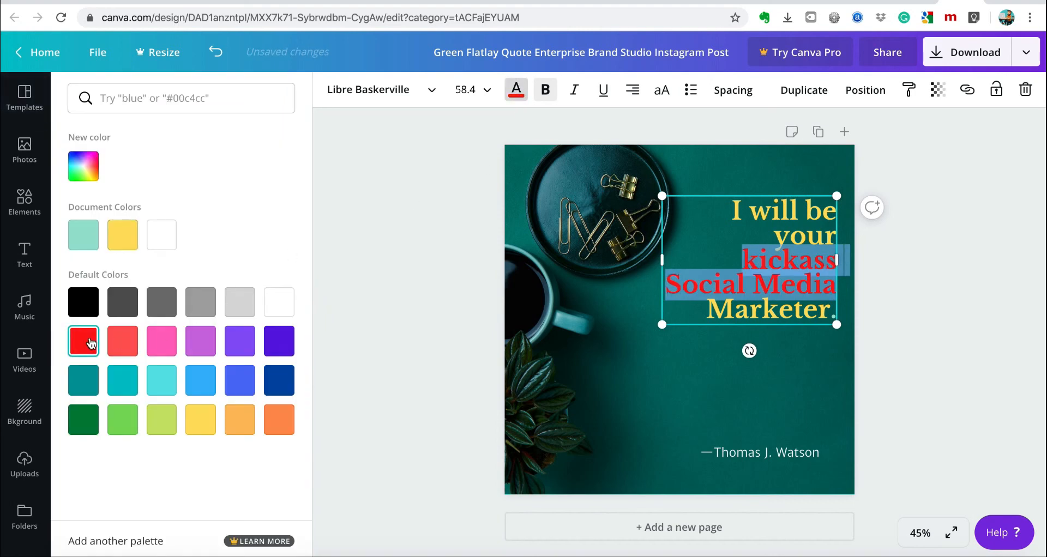
click(716, 353)
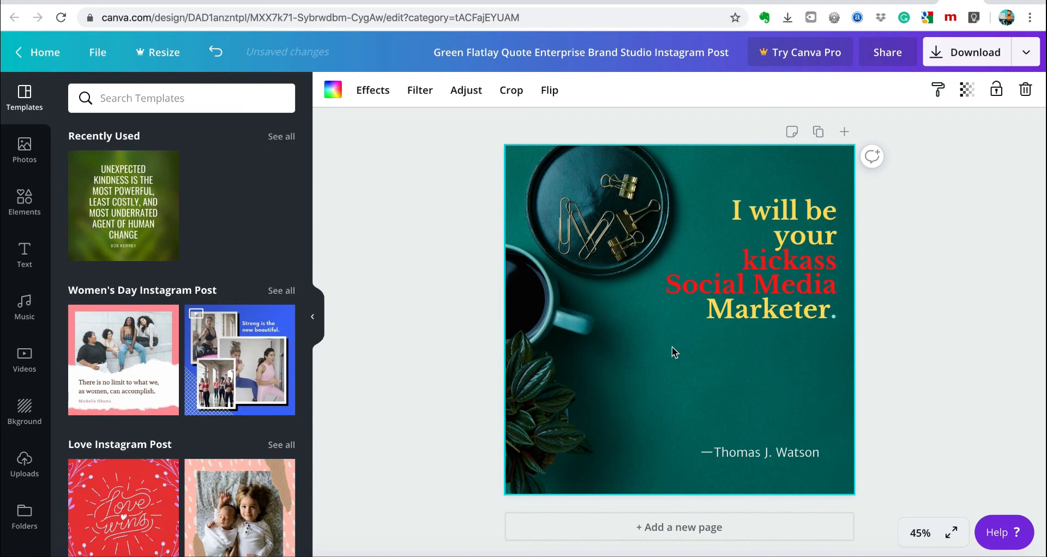
click(25, 253)
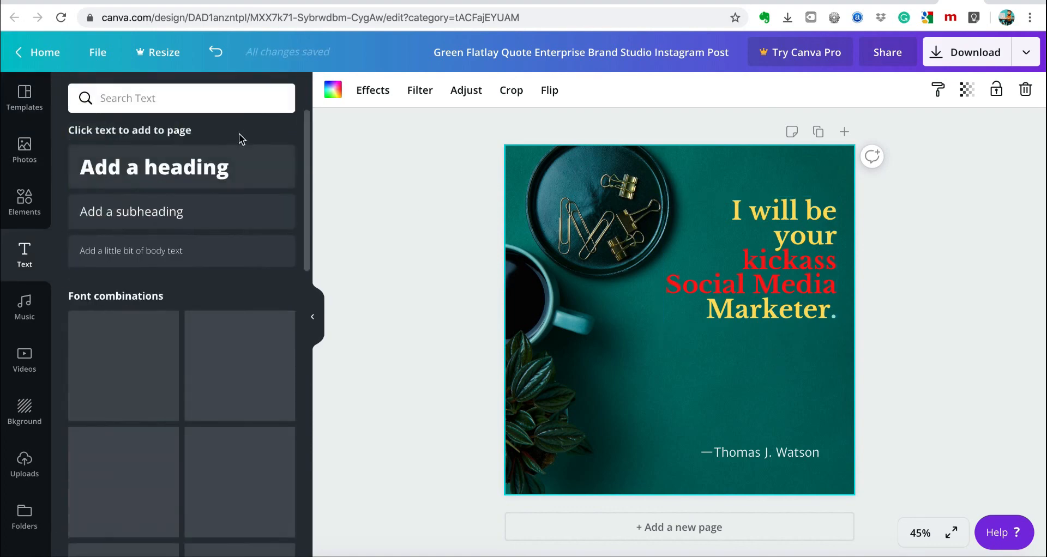
Add a heading text box reading '$5 ONLY'.
click(158, 163)
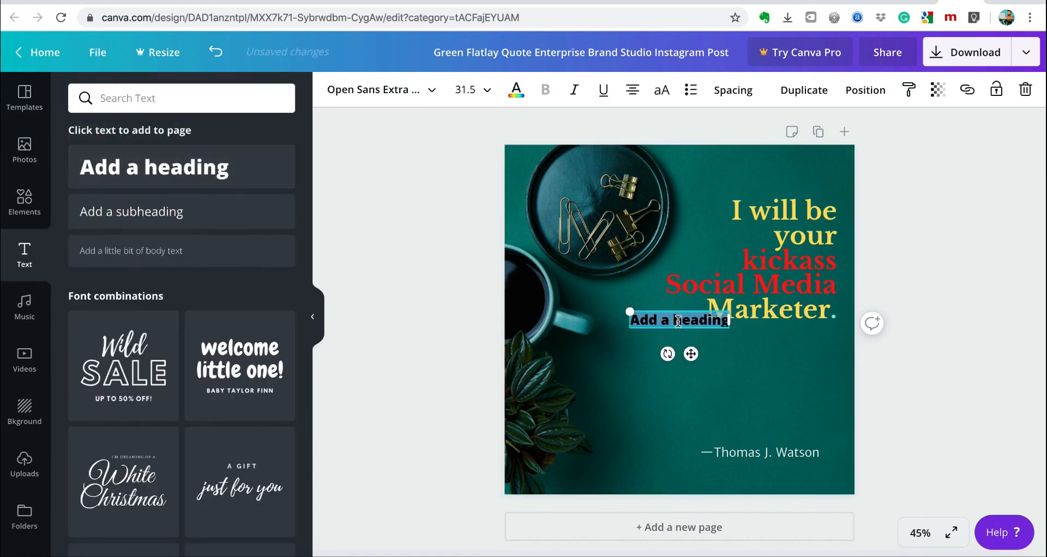
text($5)
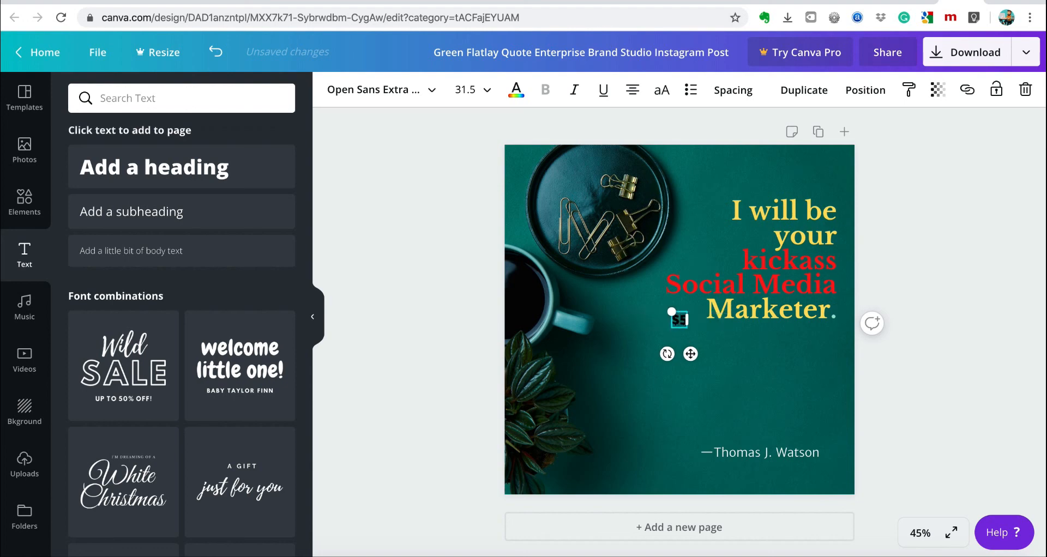
text( only)
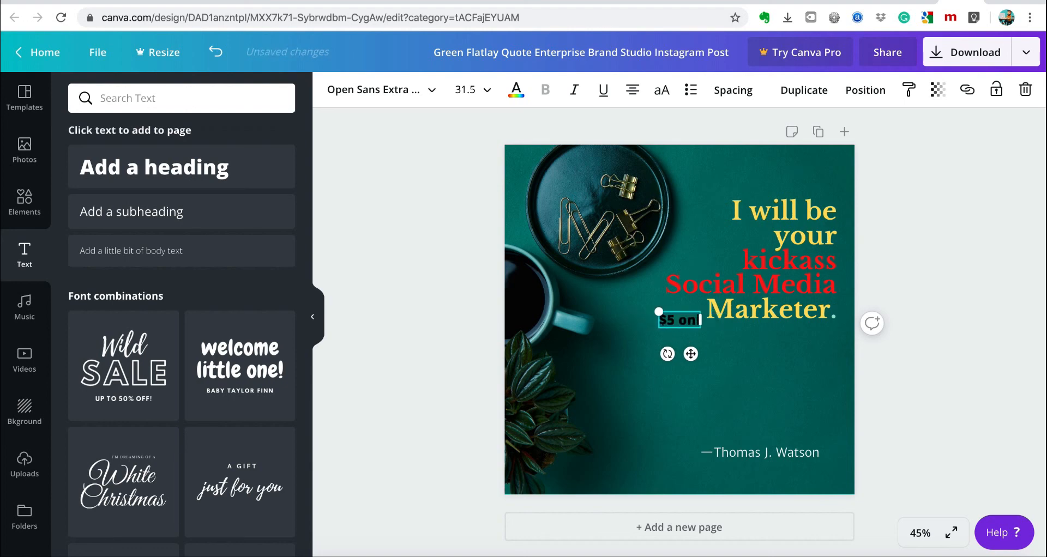
key(BackSpace)
key(BackSpace)
key(BackSpace)
key(BackSpace)
text(ONLY)
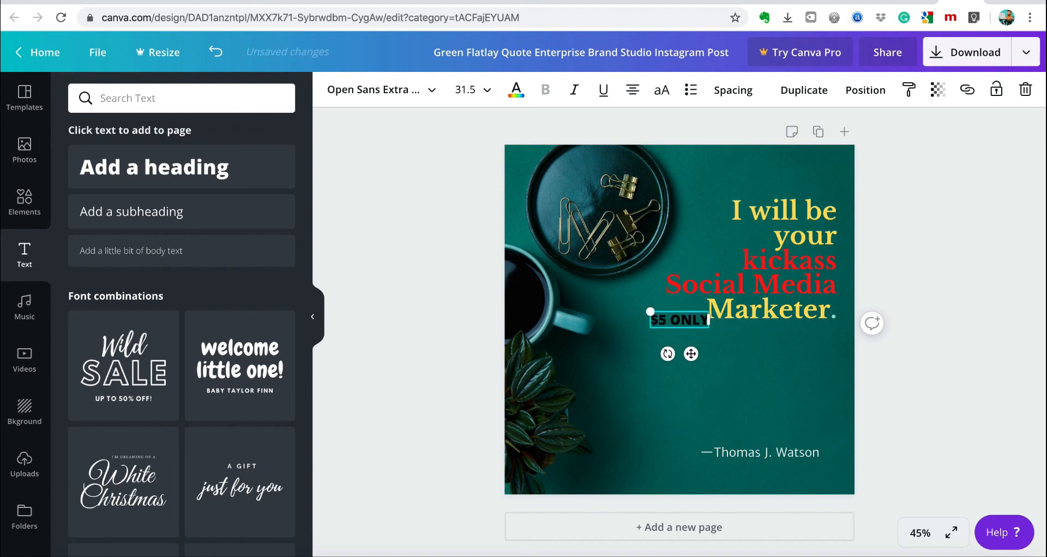
click(756, 347)
Position '$5 ONLY' just below 'Marketer.' and select the quote text again.
click(683, 319)
drag(683, 320, 785, 351)
click(780, 263)
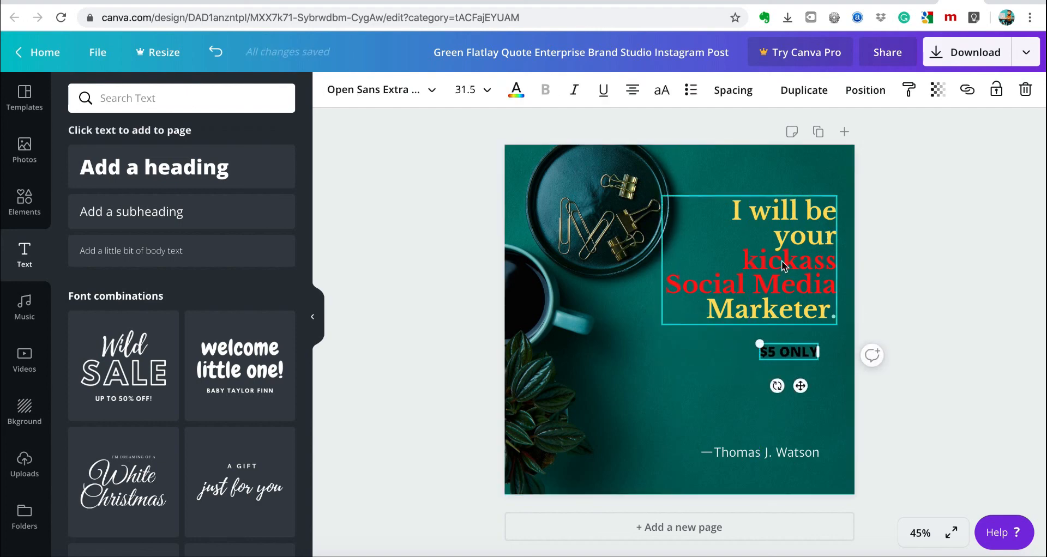
triple_click(780, 263)
drag(747, 259, 821, 289)
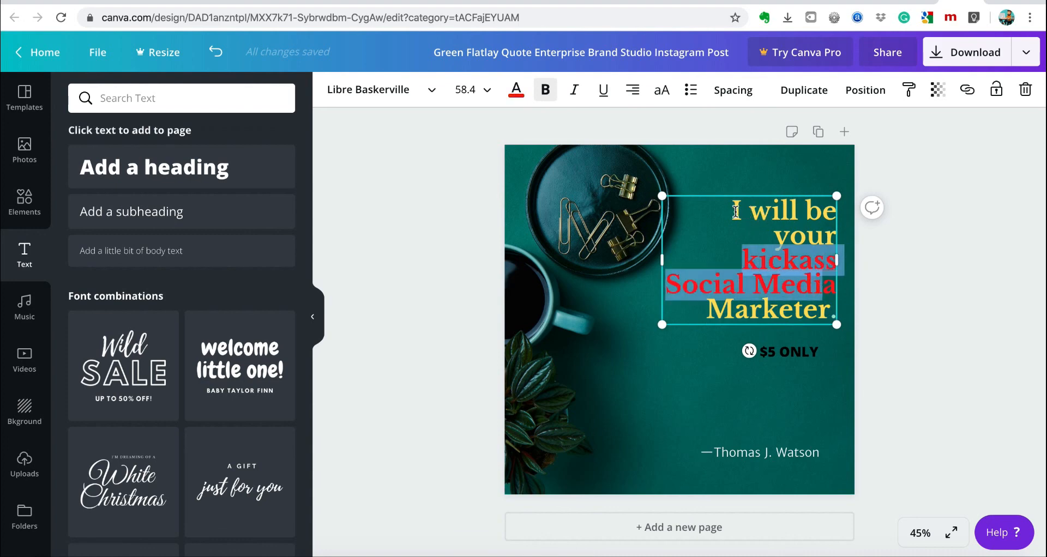
Replace the quote with 'Professional LOGO DESIGN' and colour 'LOGO DESIGN' red.
drag(736, 211, 827, 303)
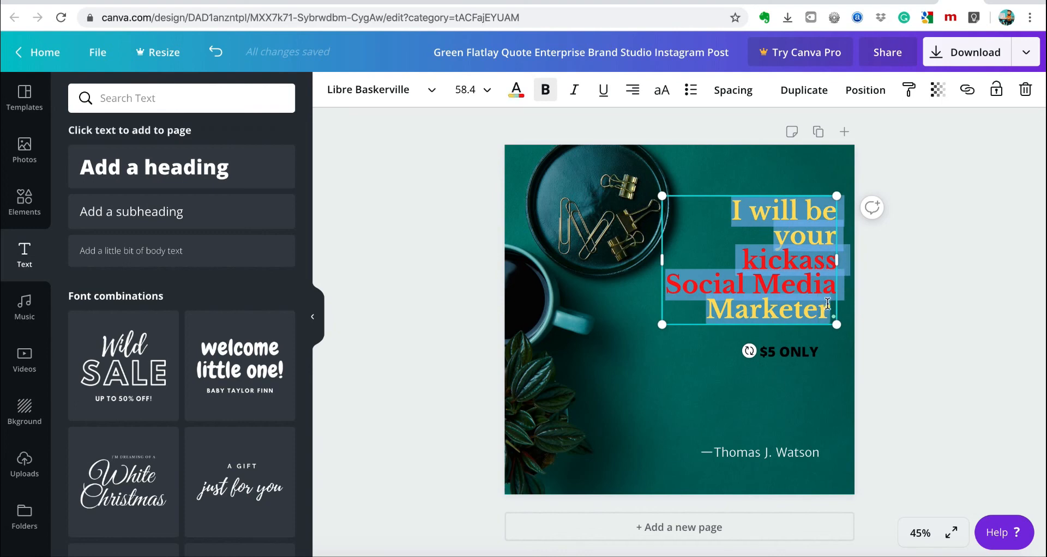
text(Profess)
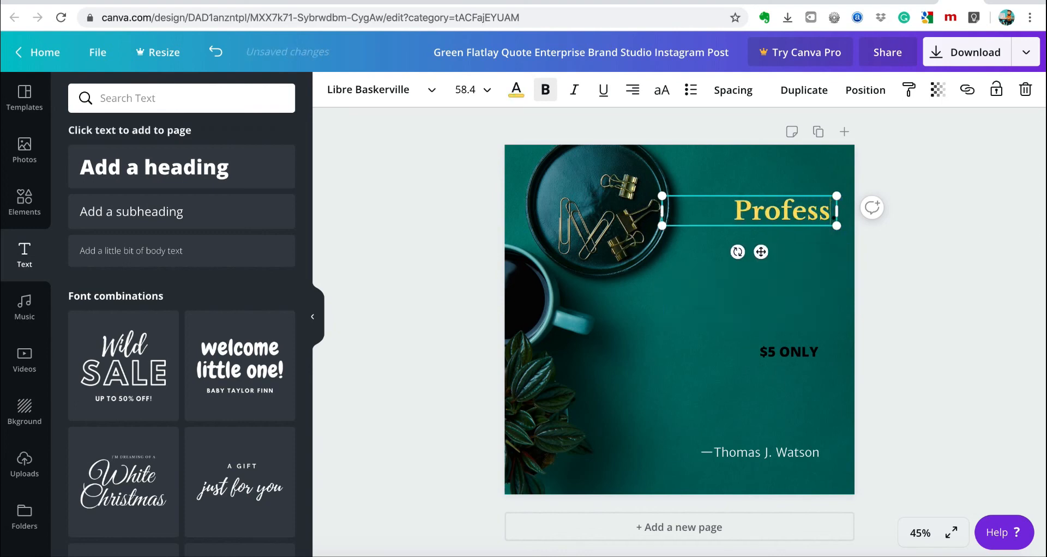
text(ional LOGO)
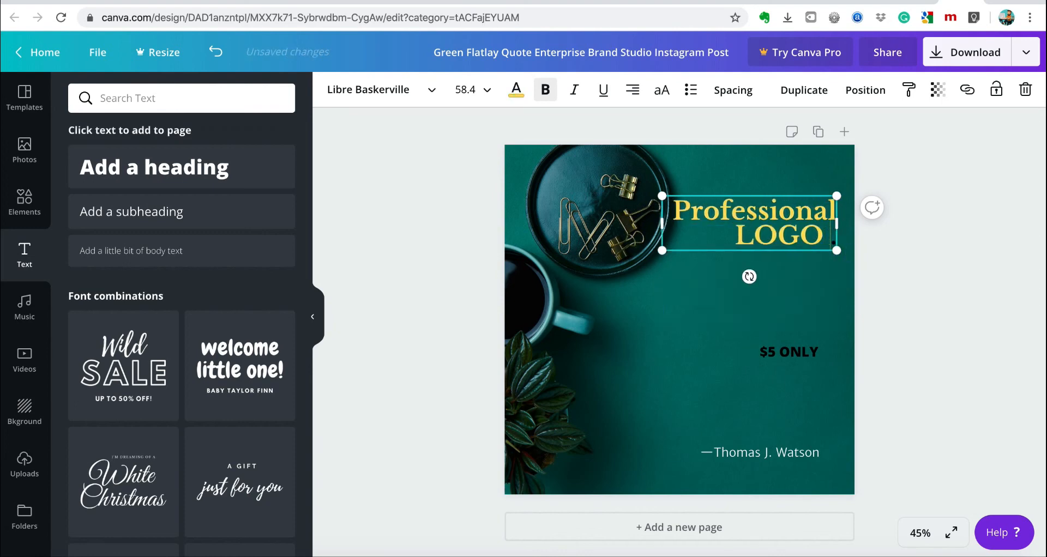
text( DESIGN)
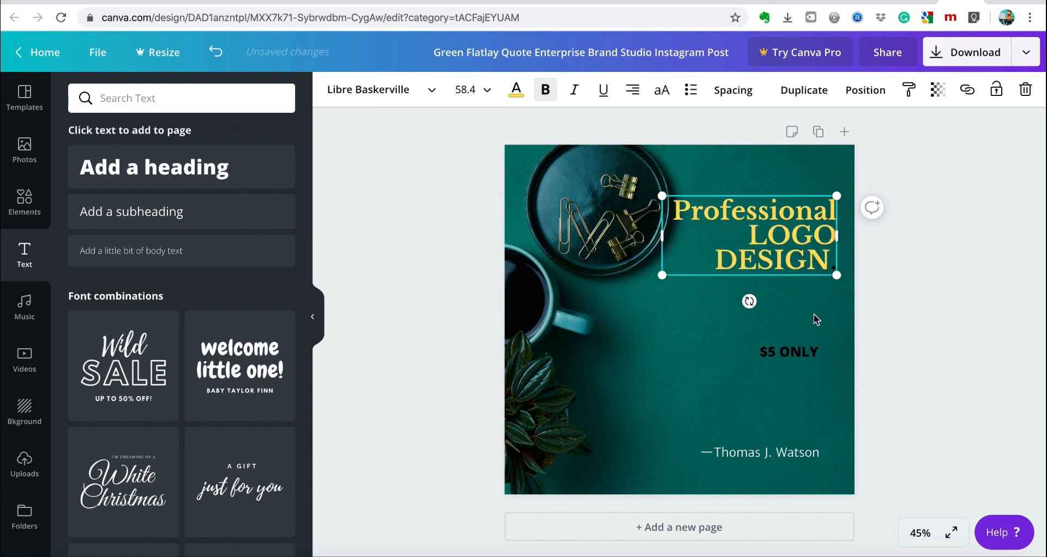
drag(755, 231, 833, 263)
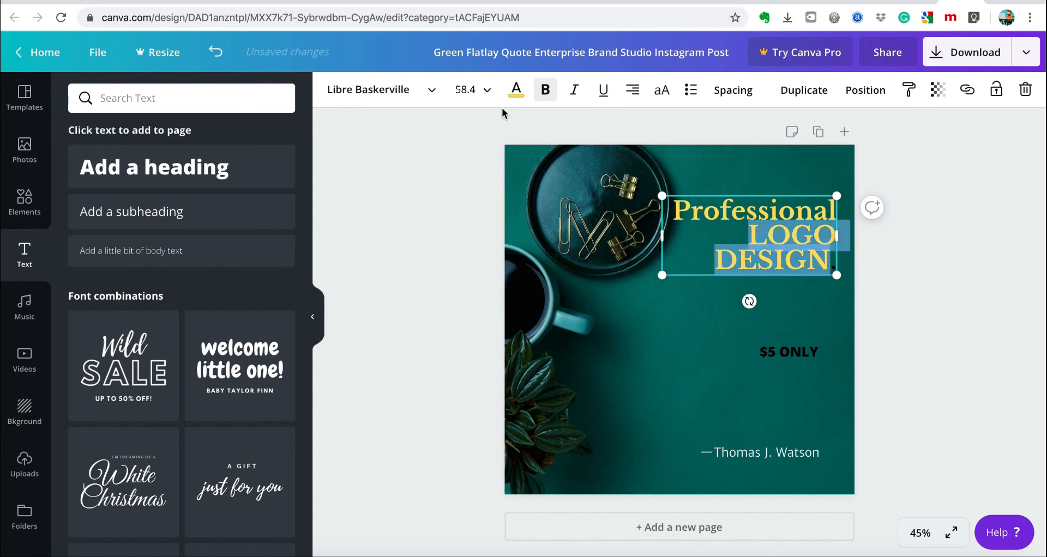
click(516, 91)
click(83, 341)
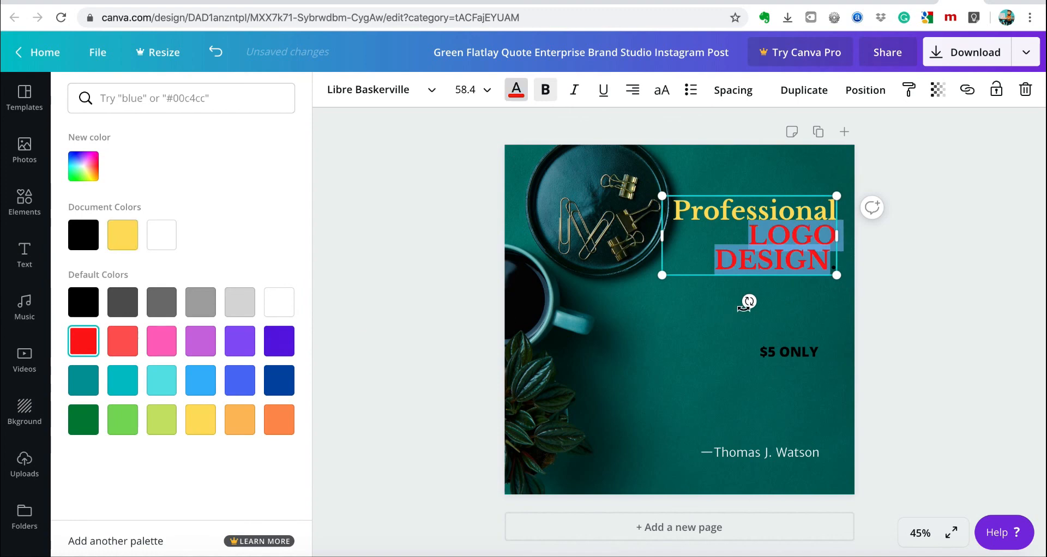
Move the '$5 ONLY' text up to sit directly under 'DESIGN'.
click(747, 304)
click(788, 352)
drag(787, 351, 778, 303)
click(35, 221)
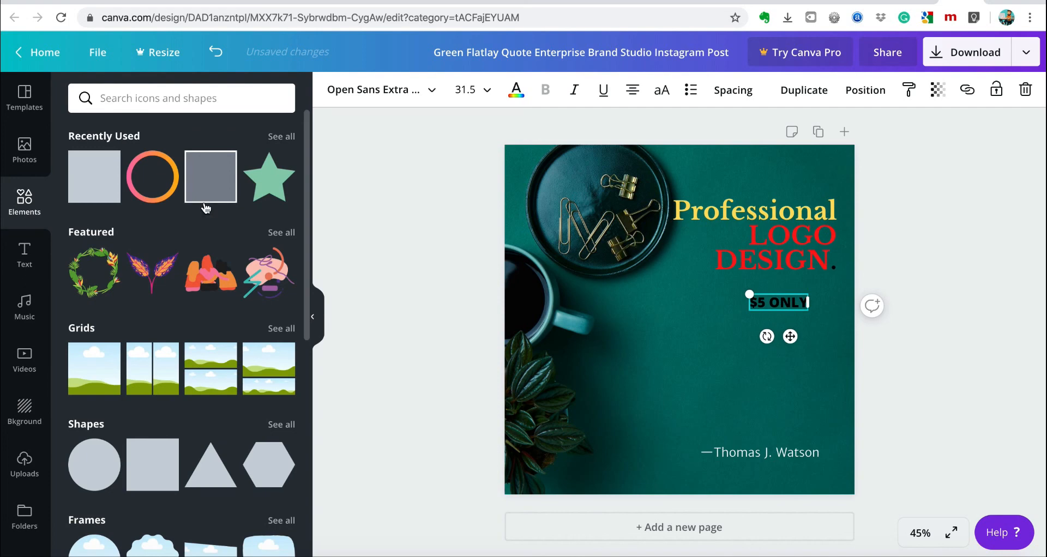
Add a circle from Elements, shrink it, and tuck it behind the '$5 ONLY' text.
scroll(212, 262, down, 3)
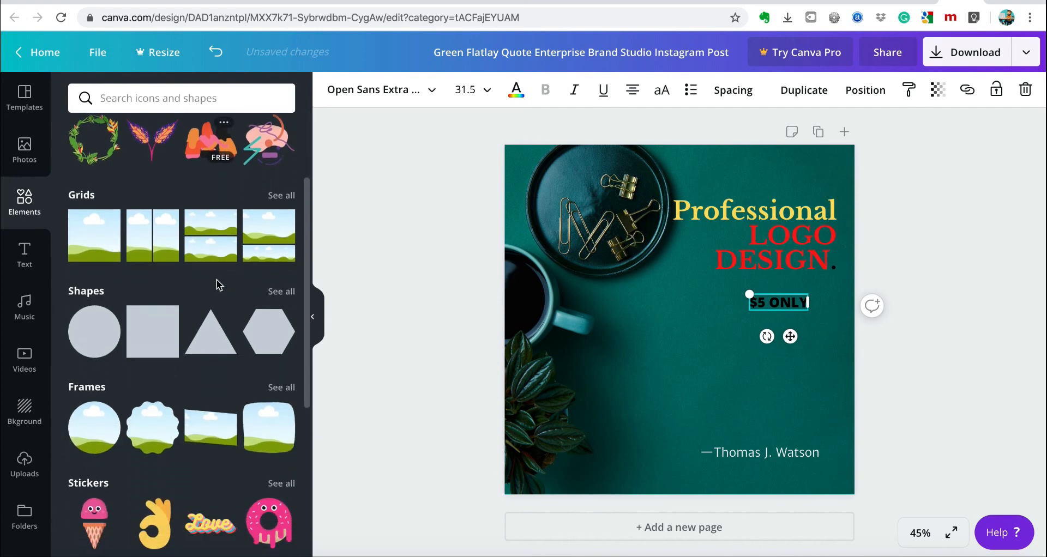
scroll(218, 284, up, 3)
click(103, 459)
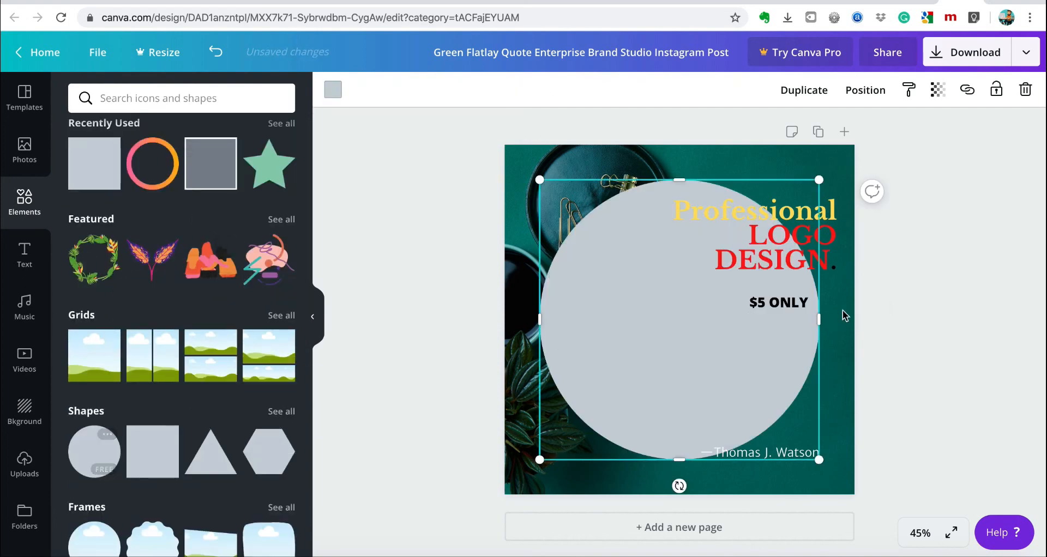
drag(539, 180, 726, 365)
drag(770, 380, 770, 283)
drag(781, 329, 797, 342)
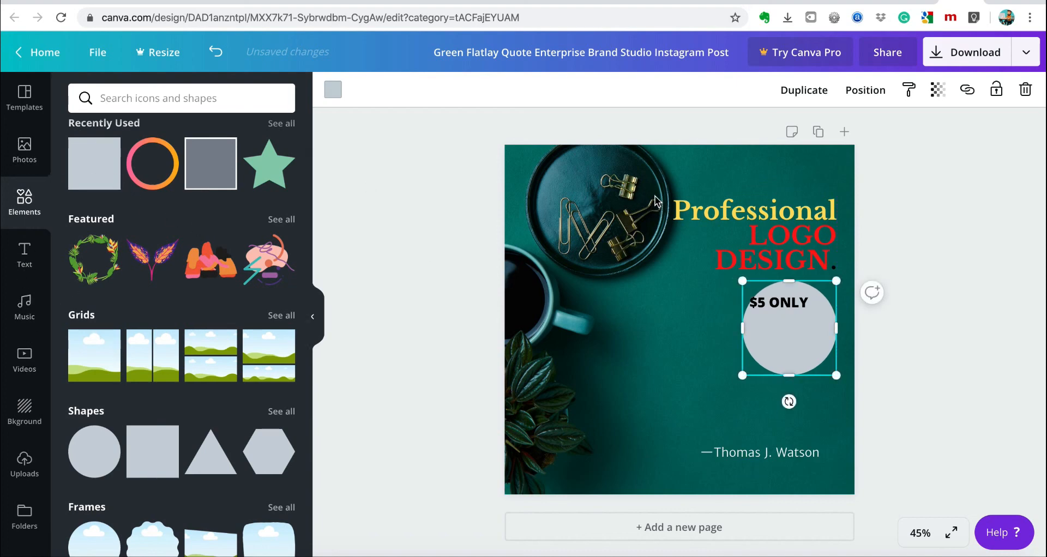
Fill the circle yellow and centre red '$5 ONLY' text inside it.
click(335, 92)
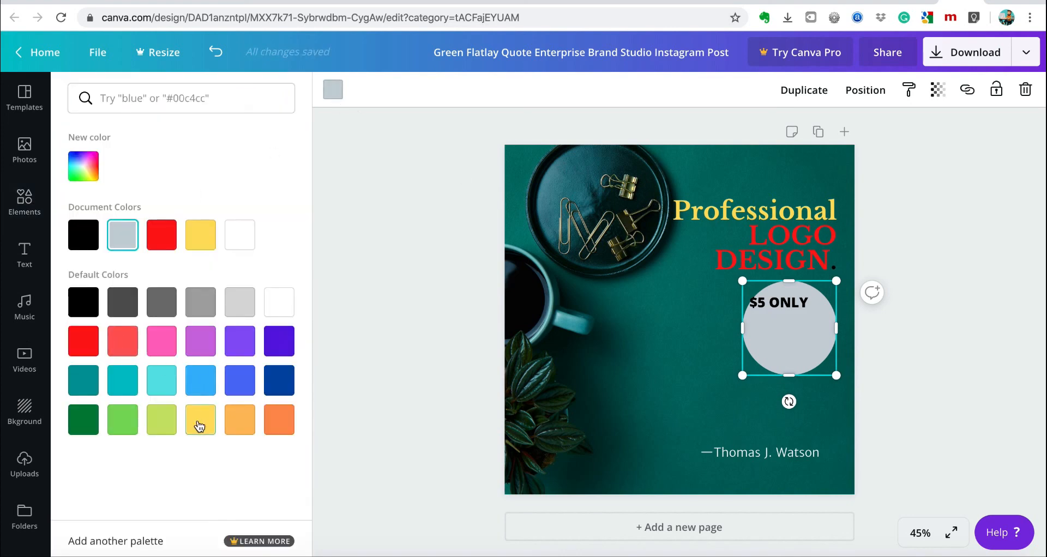
click(200, 426)
click(787, 304)
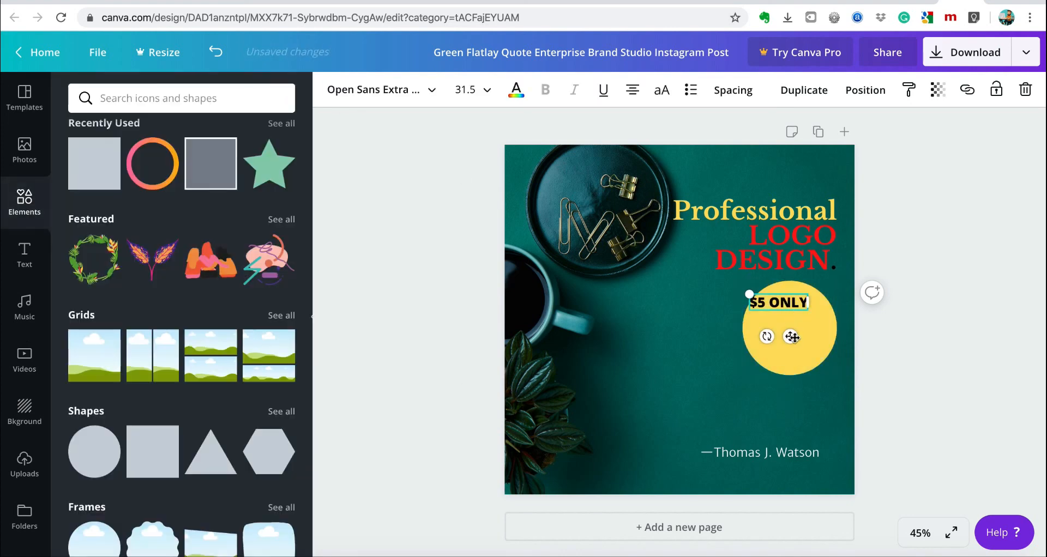
drag(792, 337, 796, 363)
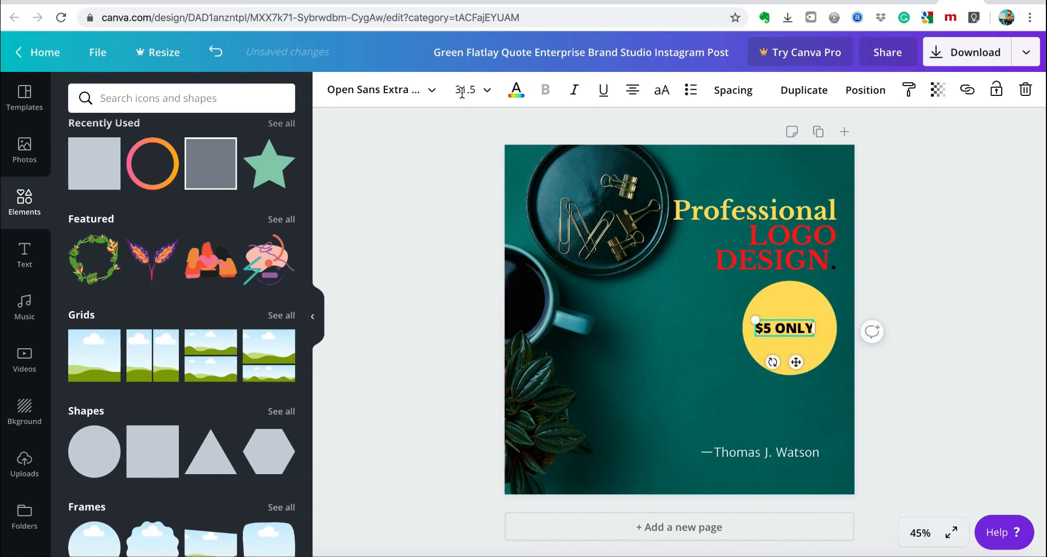
click(516, 90)
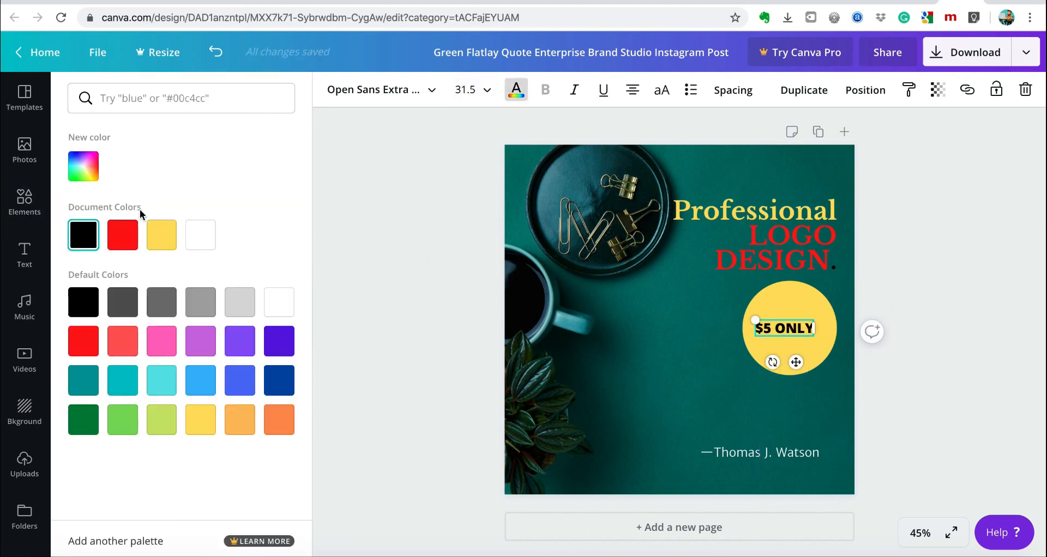
click(200, 245)
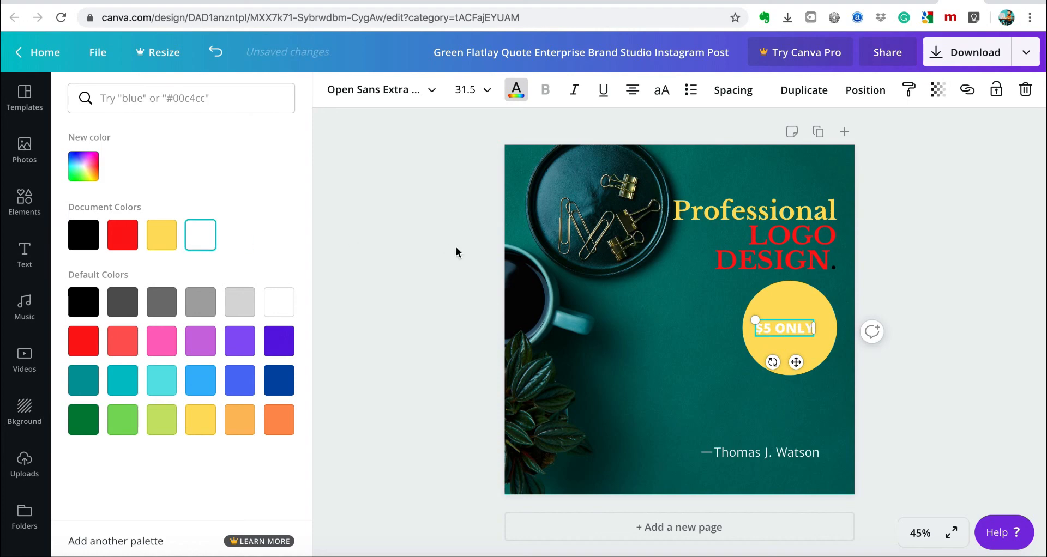
click(129, 245)
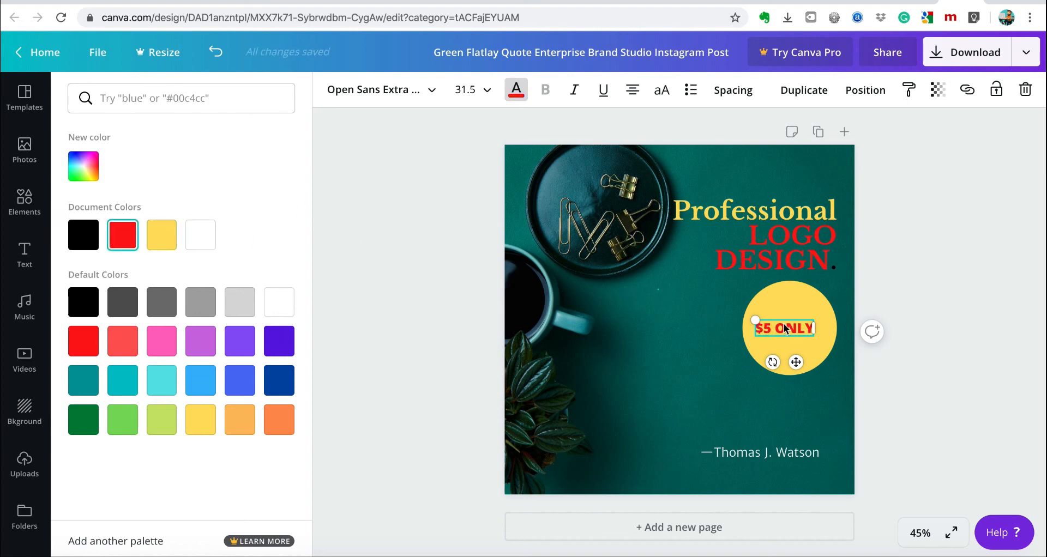
click(785, 328)
drag(785, 328, 799, 328)
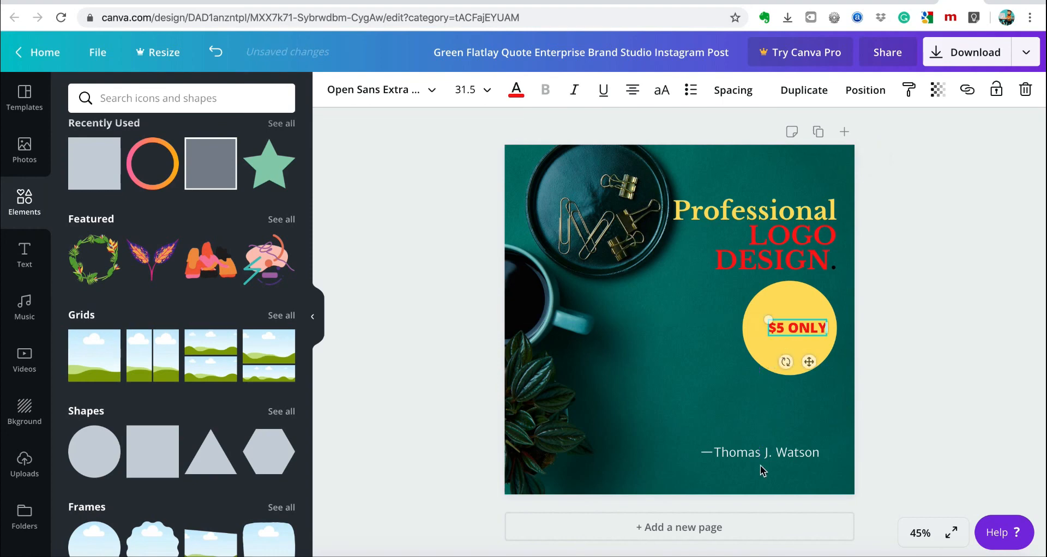
Delete the quote's attribution line.
click(708, 458)
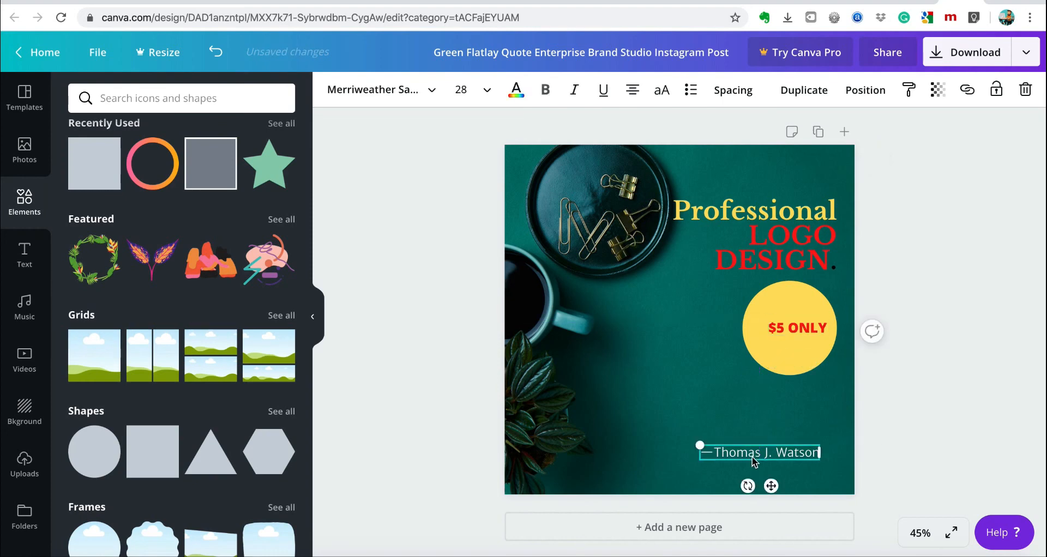
click(705, 454)
key(BackSpace)
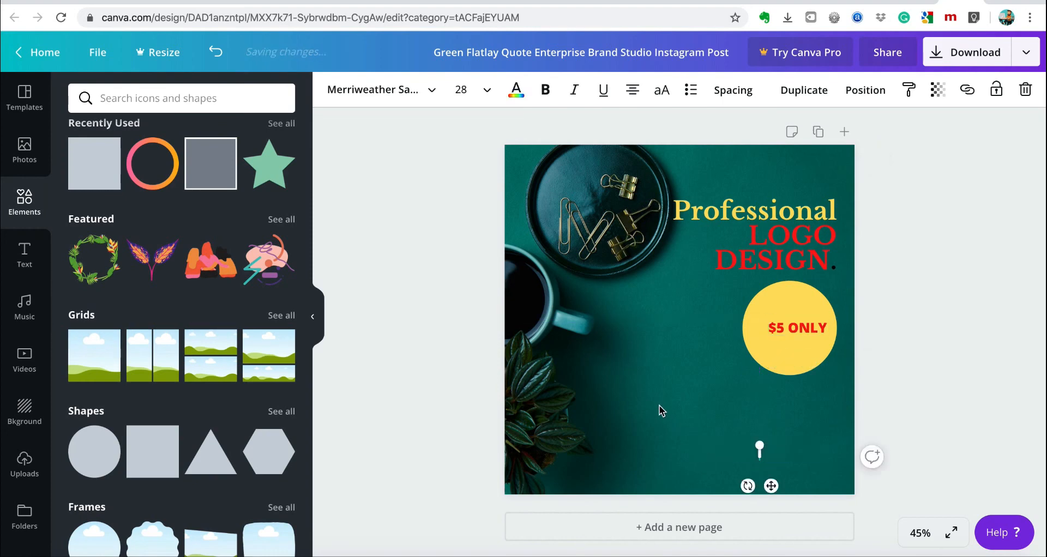
click(727, 321)
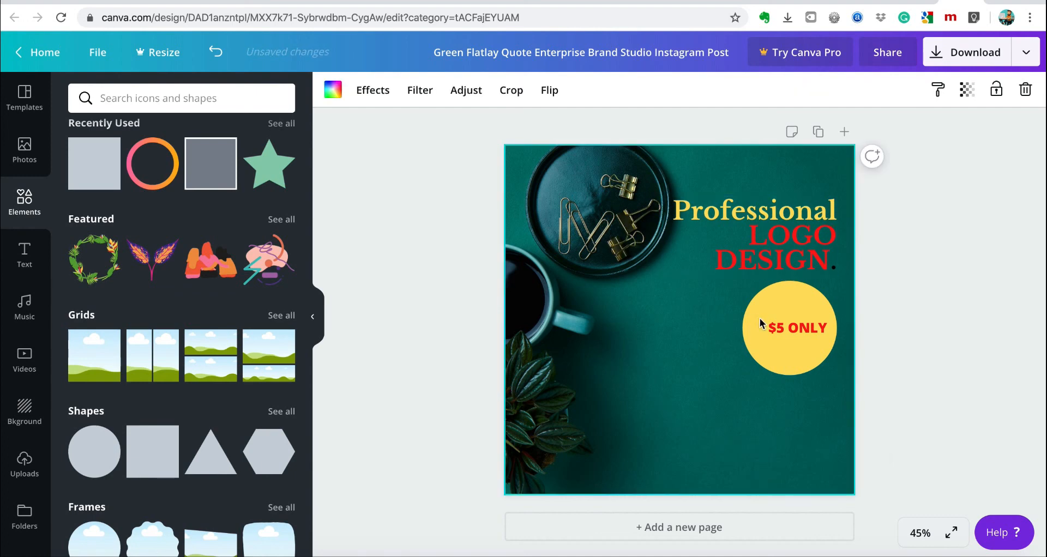
Download the design as a PNG, dismiss the Canva Pro offer, and return to Fiverr's gig page.
click(955, 64)
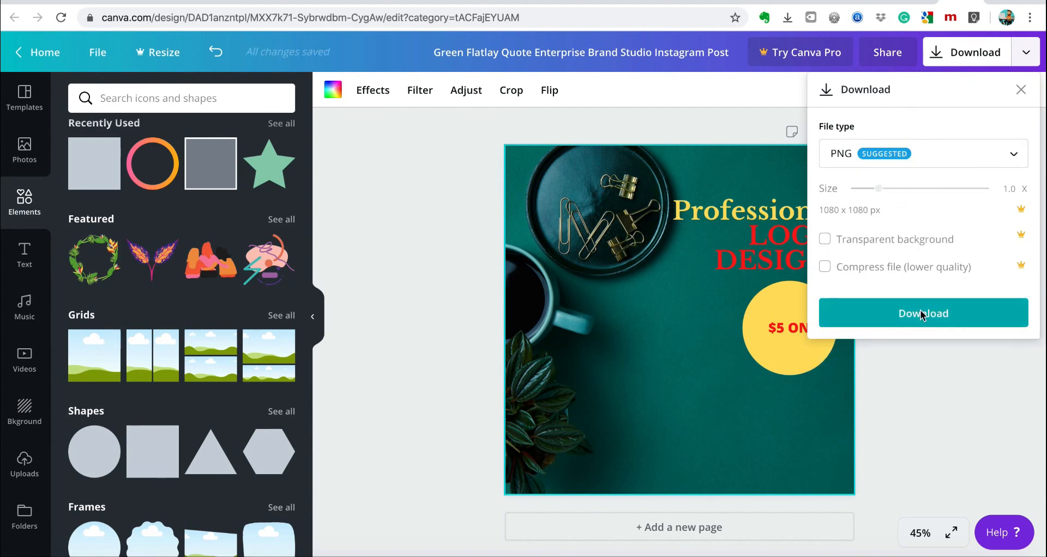
click(921, 314)
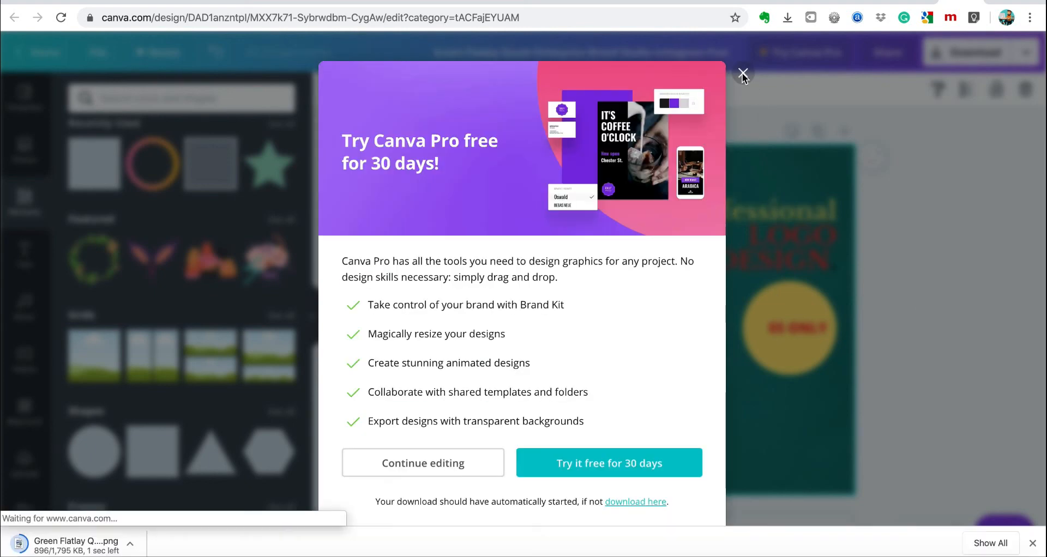
click(743, 73)
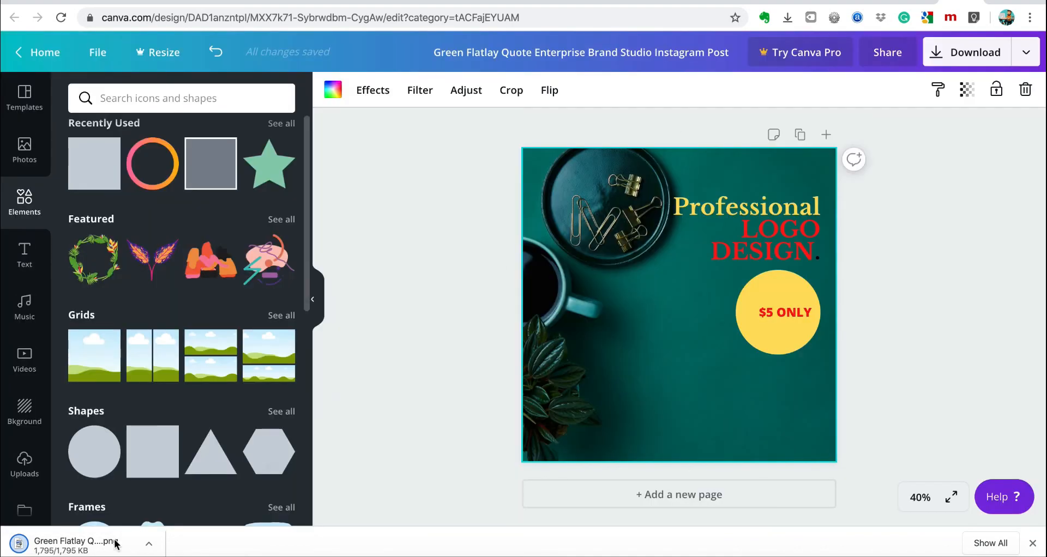
click(560, 1)
click(473, 2)
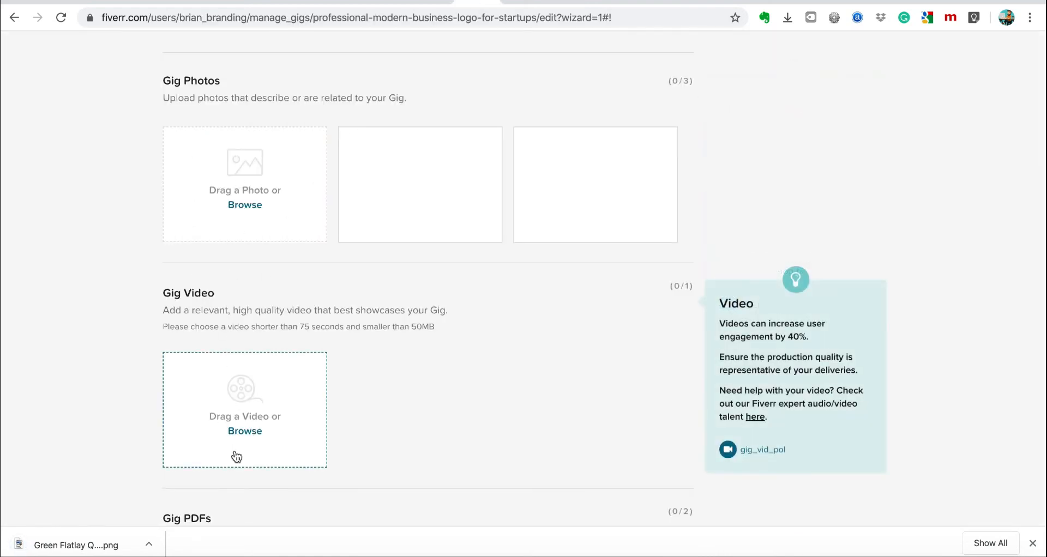
Open the gig-photo file picker, browse through Downloads, then bring up Launchpad with F4.
click(244, 207)
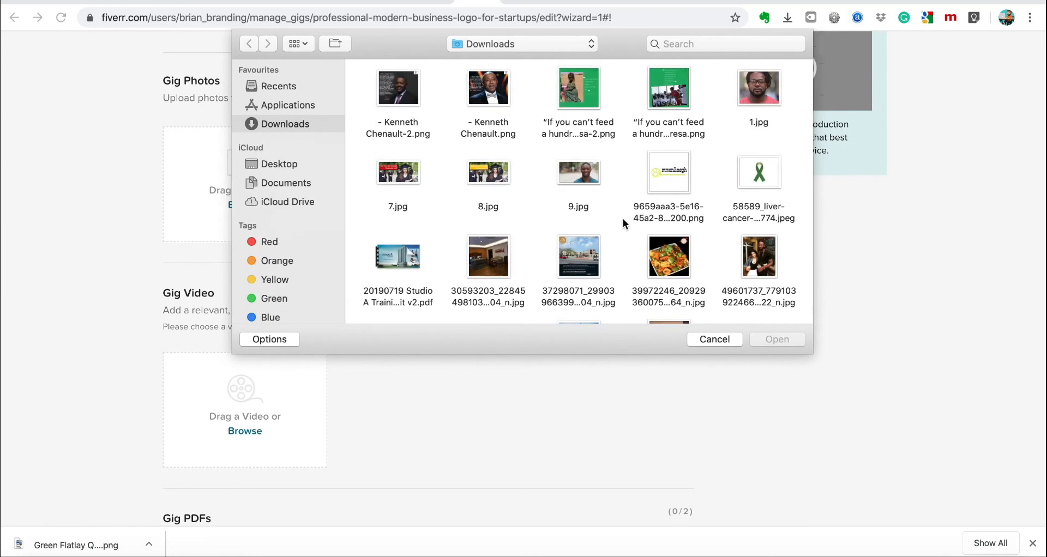
scroll(623, 218, down, 10)
scroll(625, 222, down, 8)
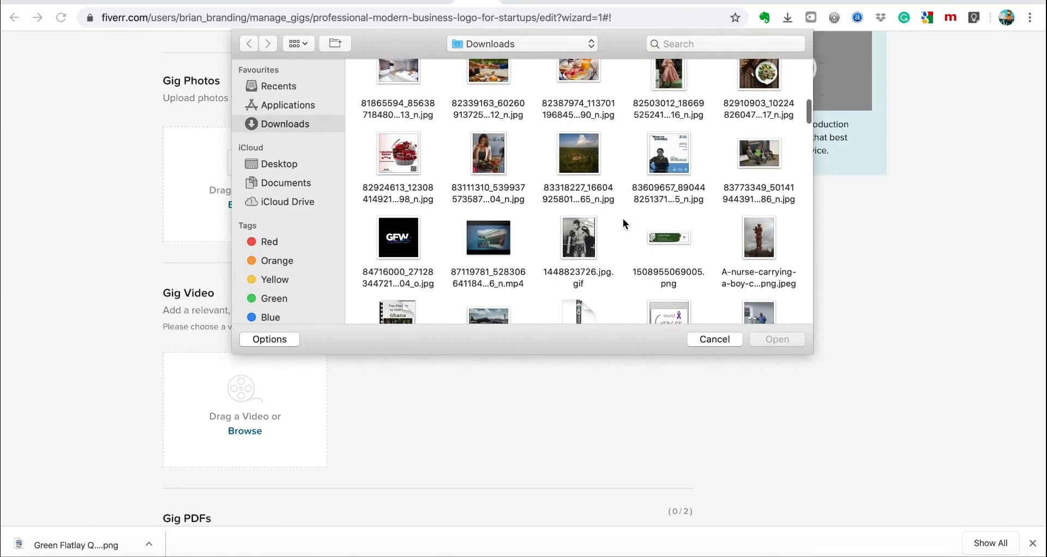
scroll(623, 224, down, 10)
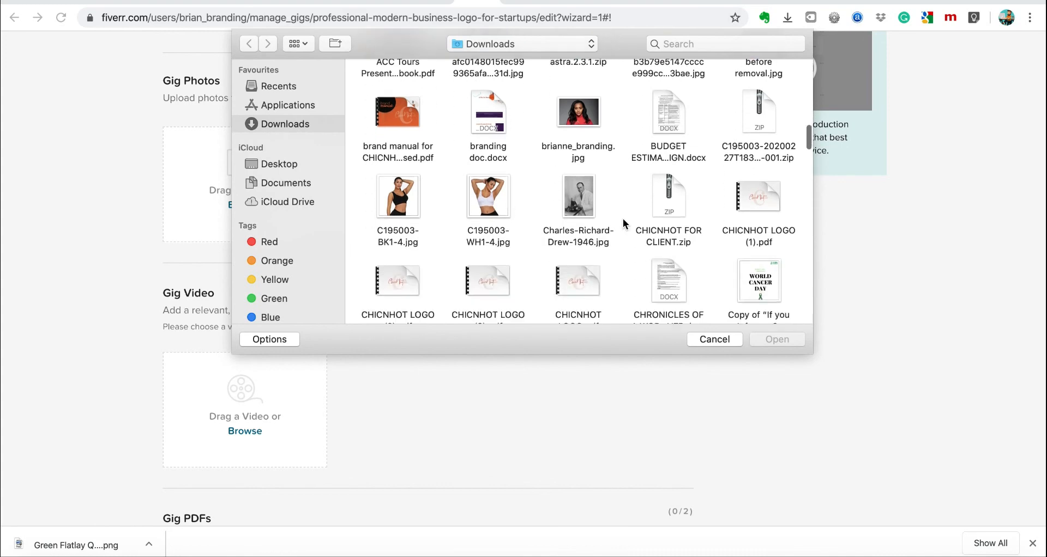
scroll(623, 224, down, 10)
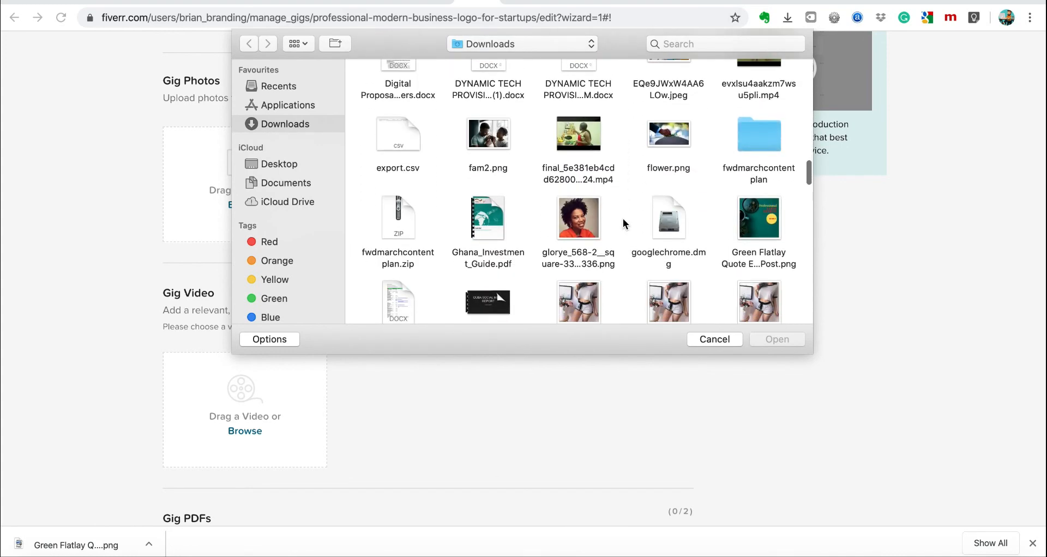
scroll(623, 218, down, 10)
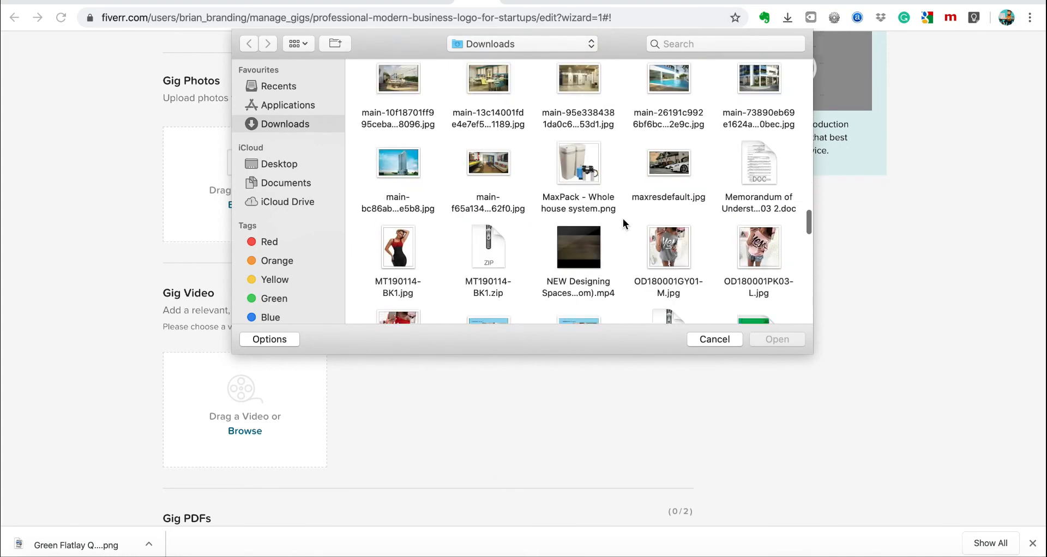
scroll(623, 218, down, 10)
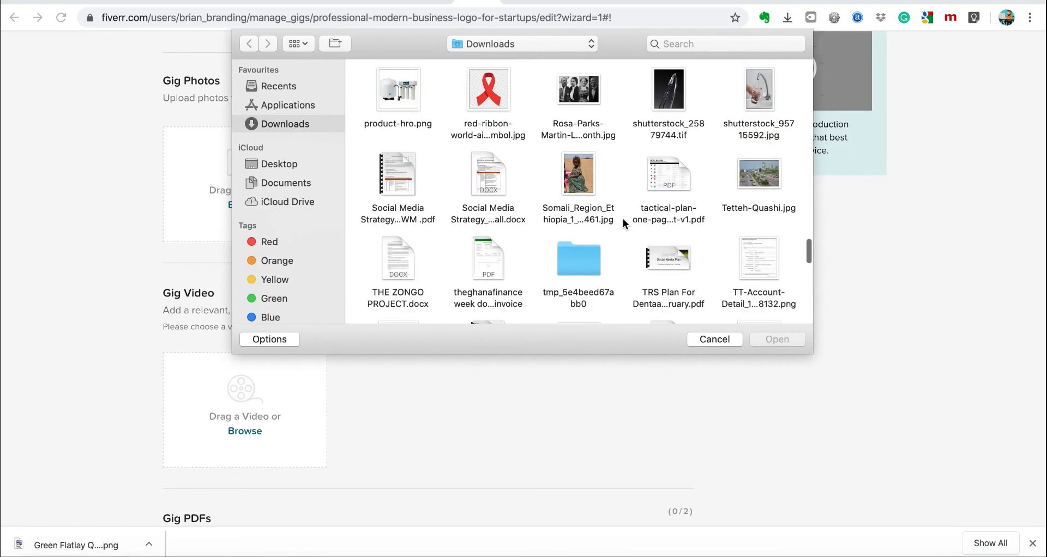
scroll(625, 224, down, 8)
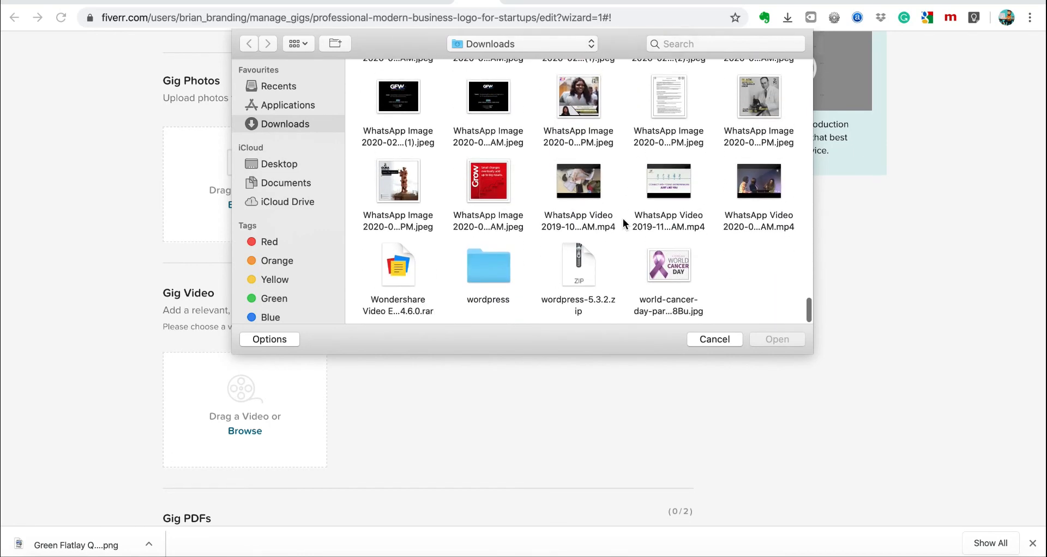
scroll(624, 223, up, 20)
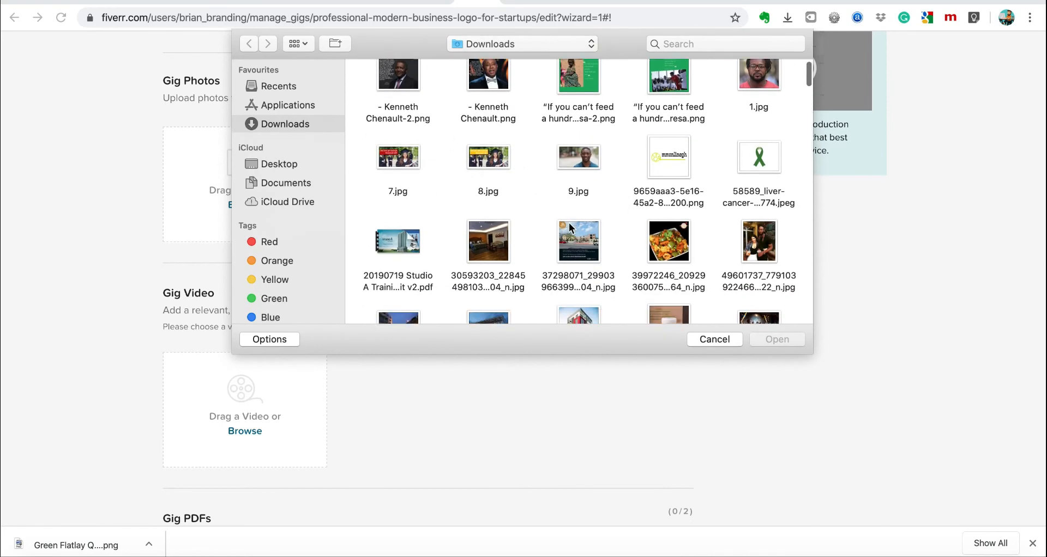
scroll(571, 228, down, 5)
scroll(569, 228, down, 5)
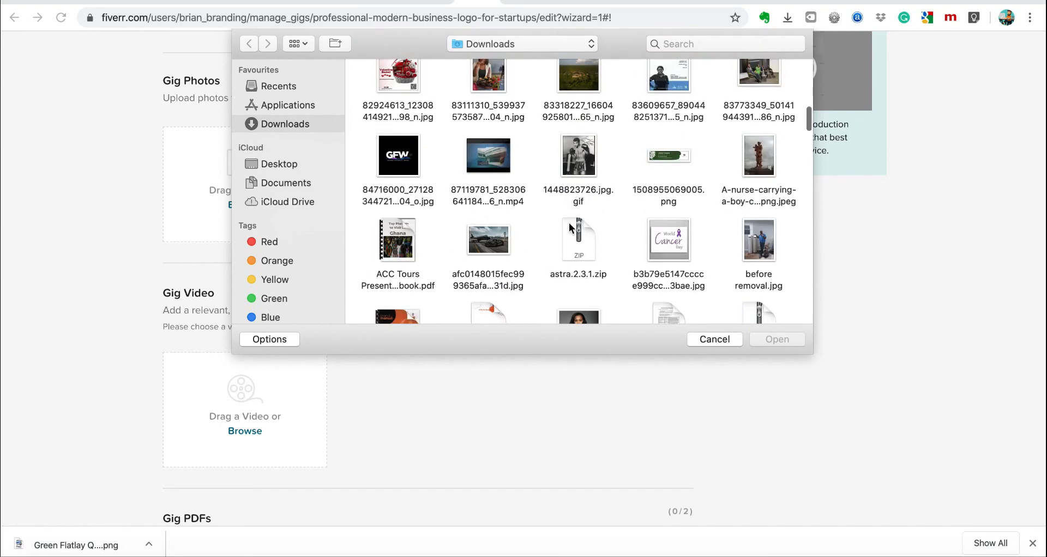
scroll(570, 228, down, 5)
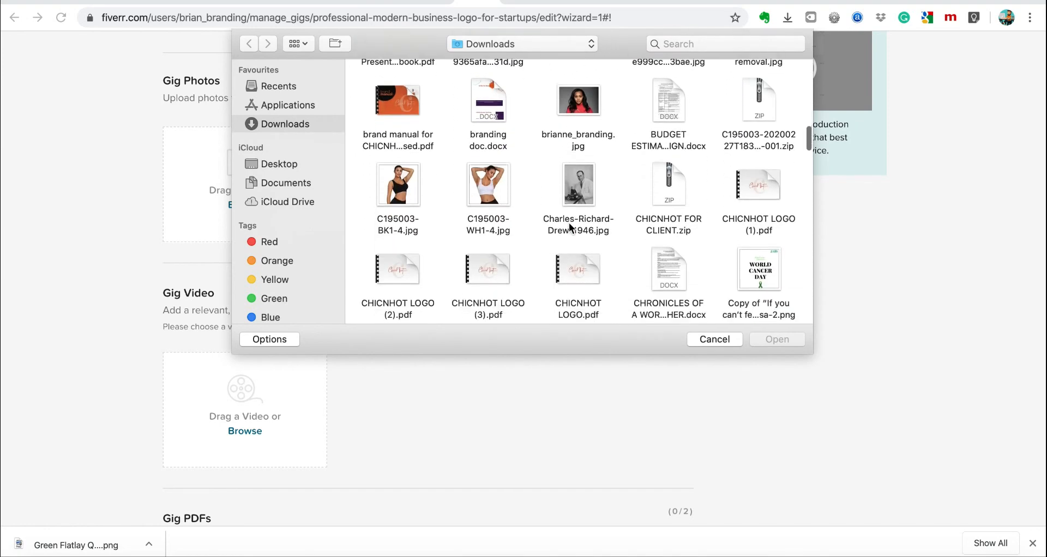
scroll(569, 224, down, 7)
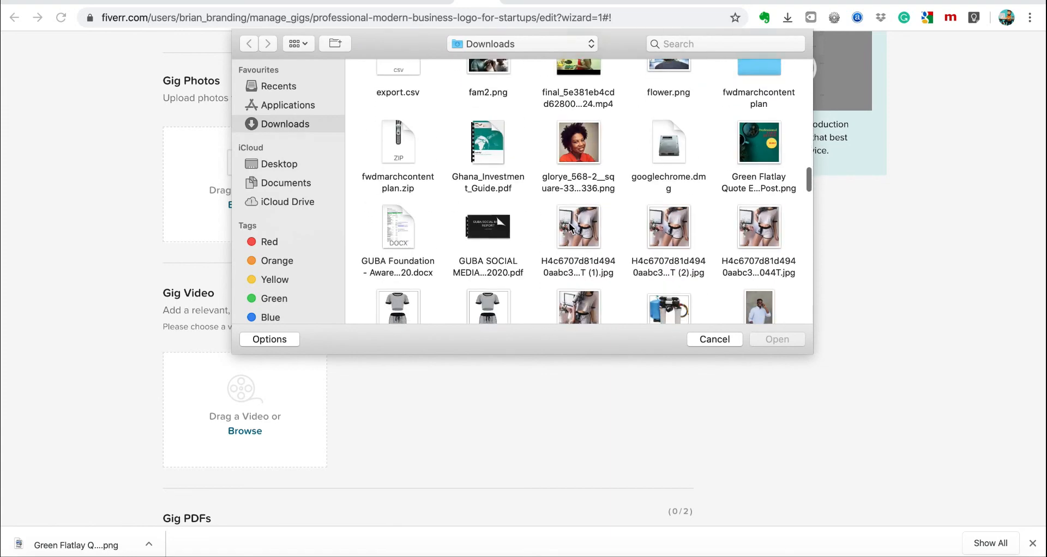
scroll(570, 228, down, 4)
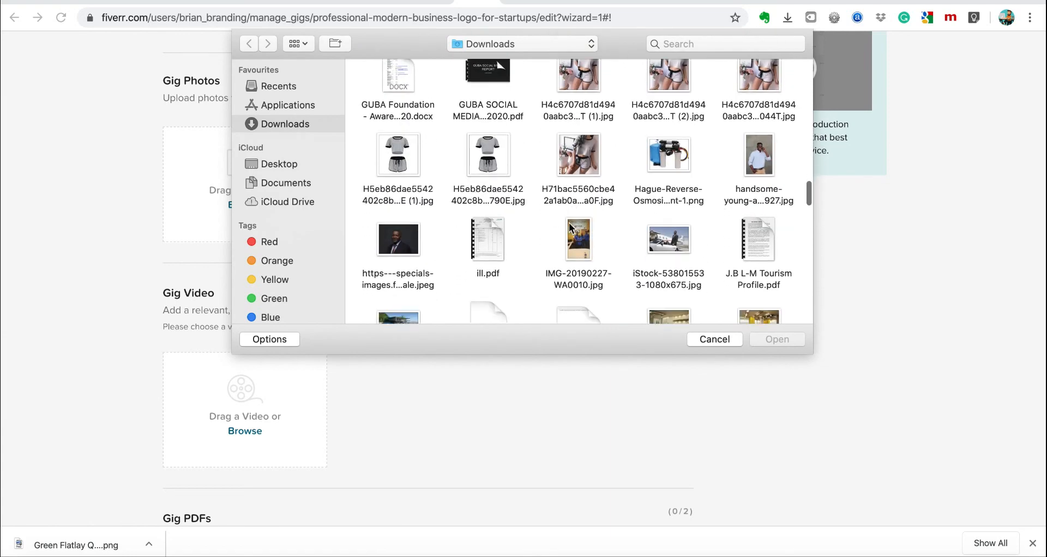
scroll(569, 224, down, 2)
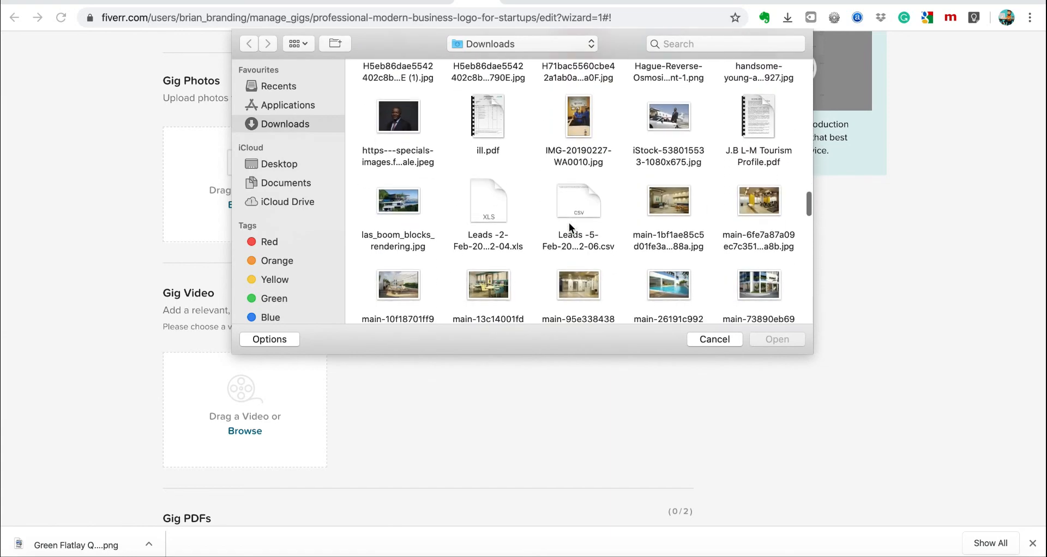
key(F4)
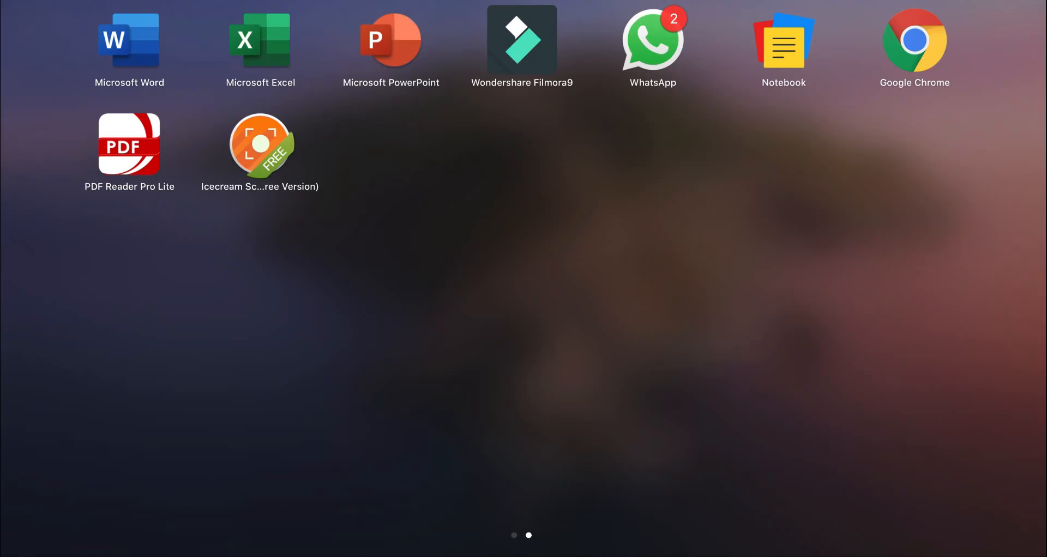
Back in Chrome's file picker, search for 'green fla', then list Downloads again.
key(F3)
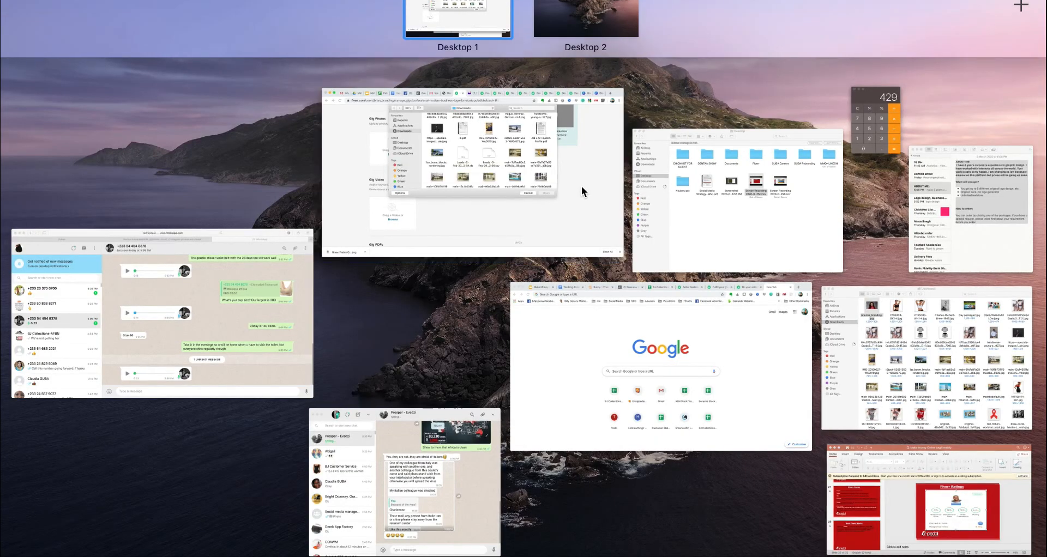
click(581, 188)
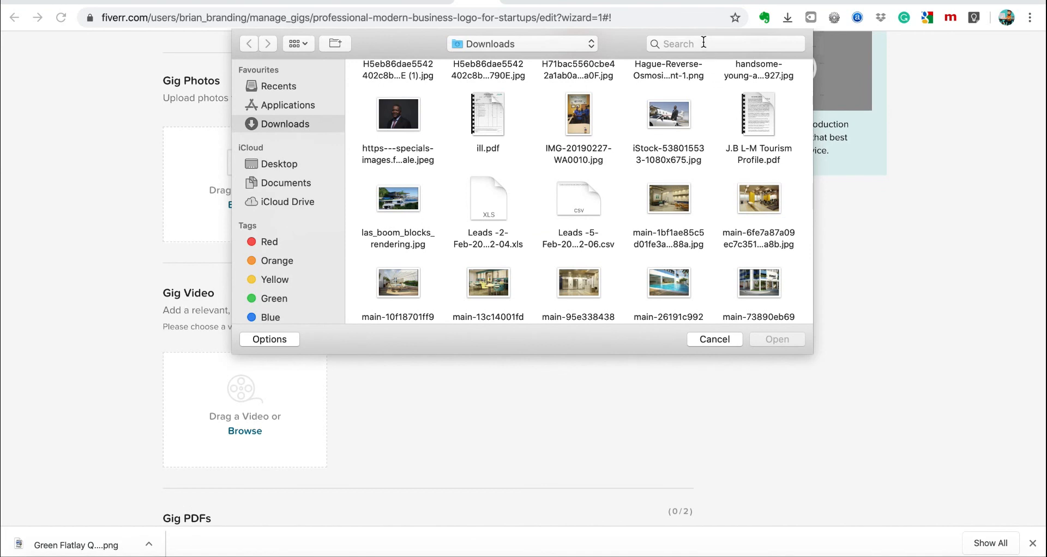
click(703, 42)
text(green)
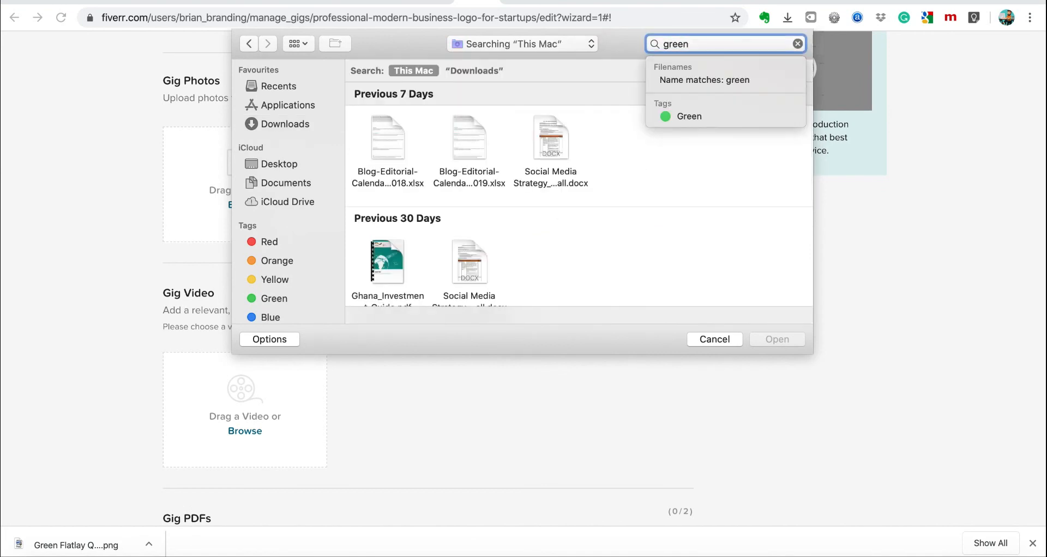
text( flatley)
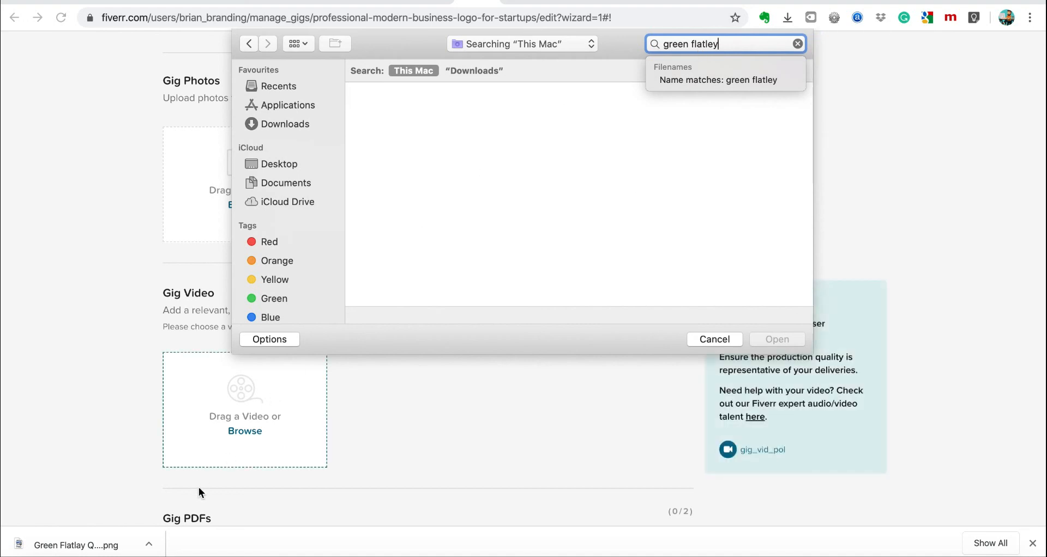
click(289, 125)
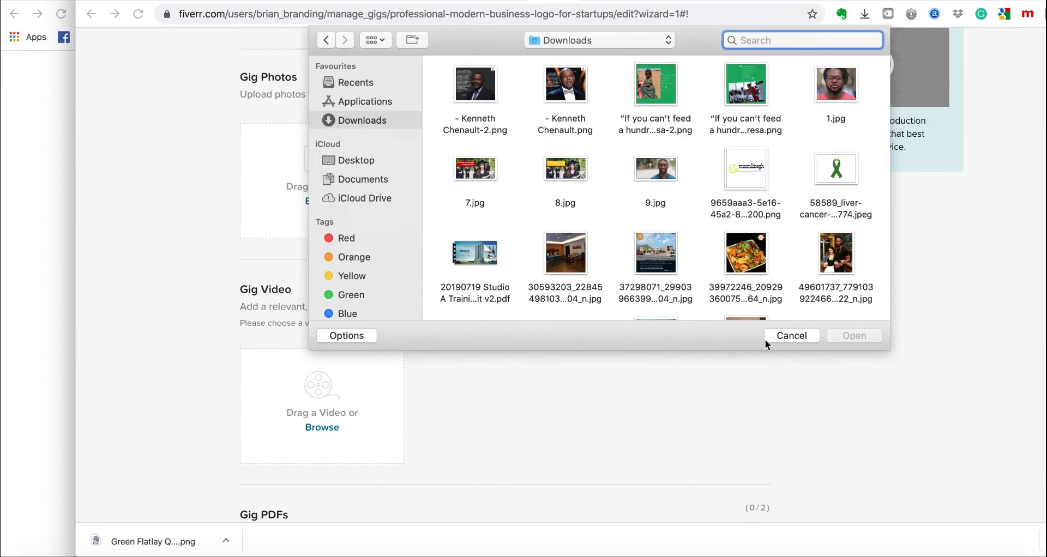
Cancel the file picker and reveal the downloaded Green Flatlay design in Finder.
click(714, 340)
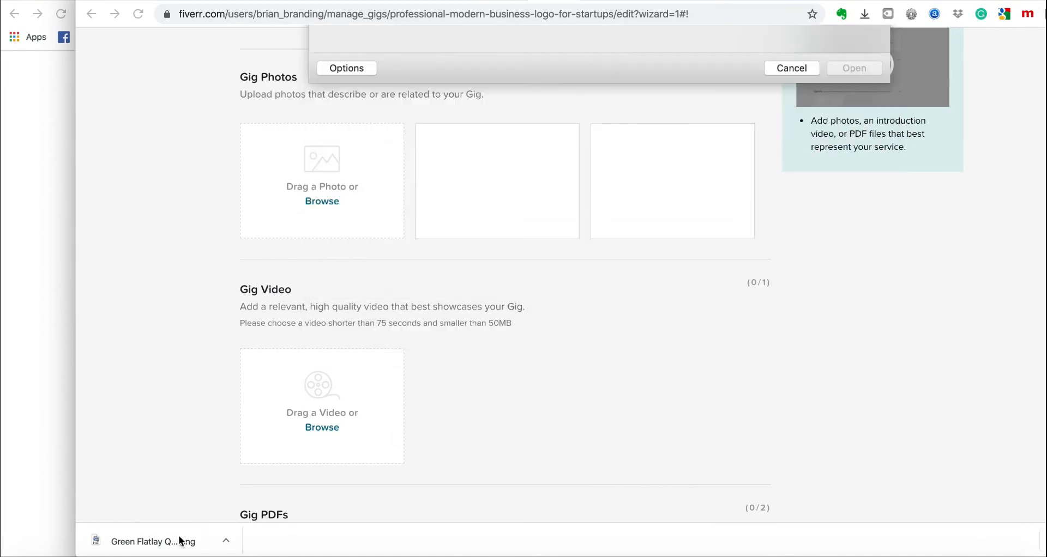
click(226, 540)
click(245, 531)
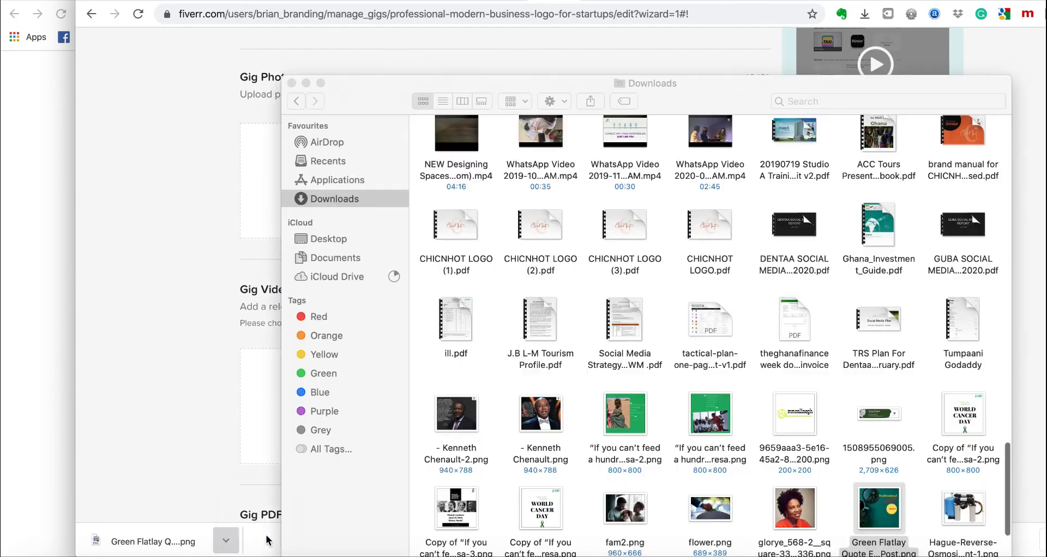
scroll(854, 453, down, 3)
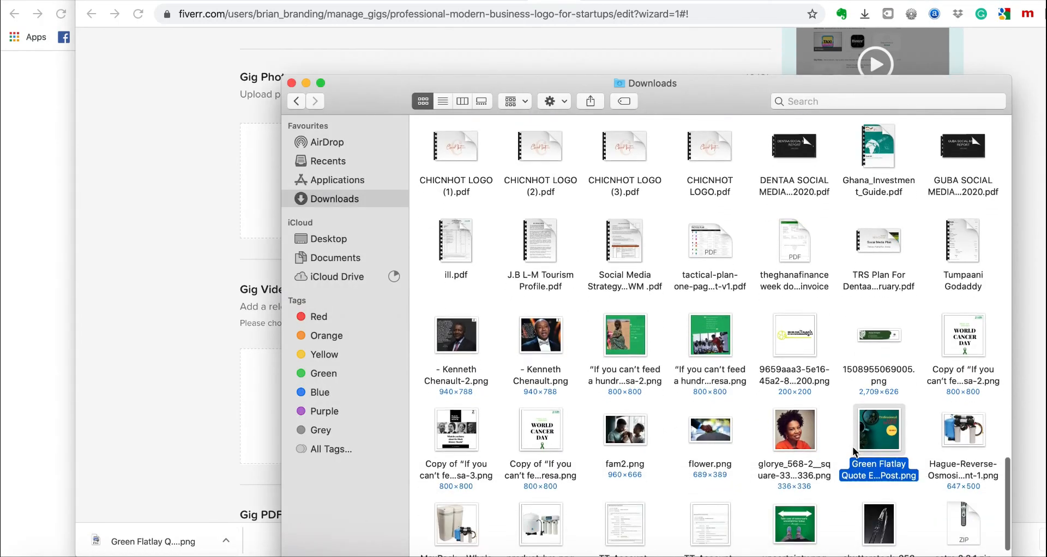
Return to the Fiverr gig page and reopen the Gig Photos file picker on Downloads.
click(216, 324)
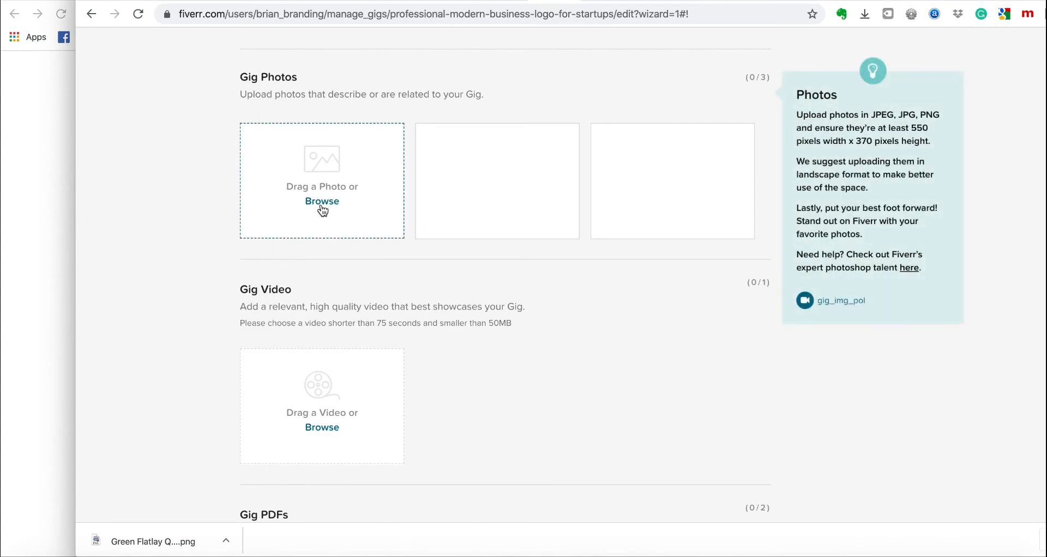
click(347, 202)
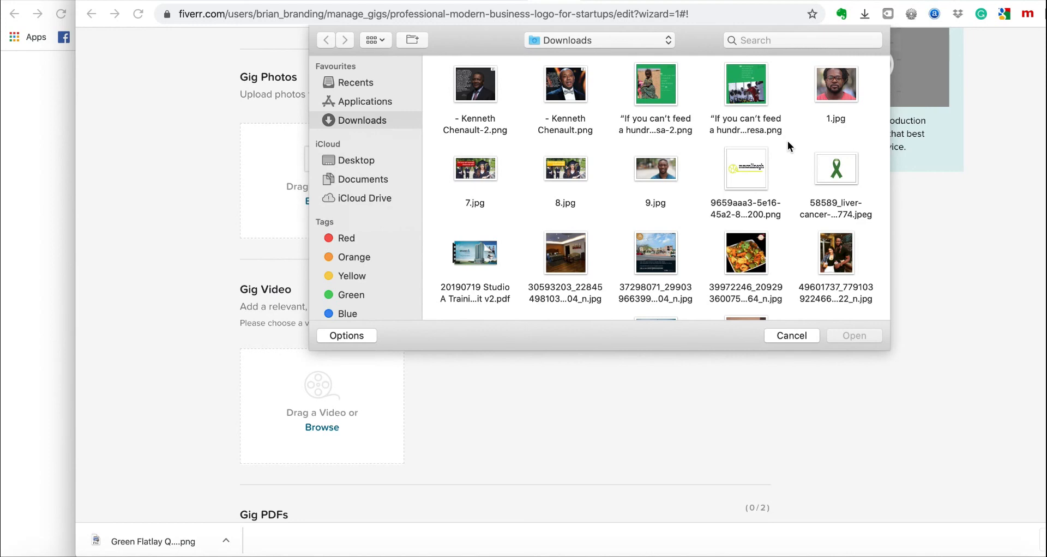
scroll(788, 144, down, 15)
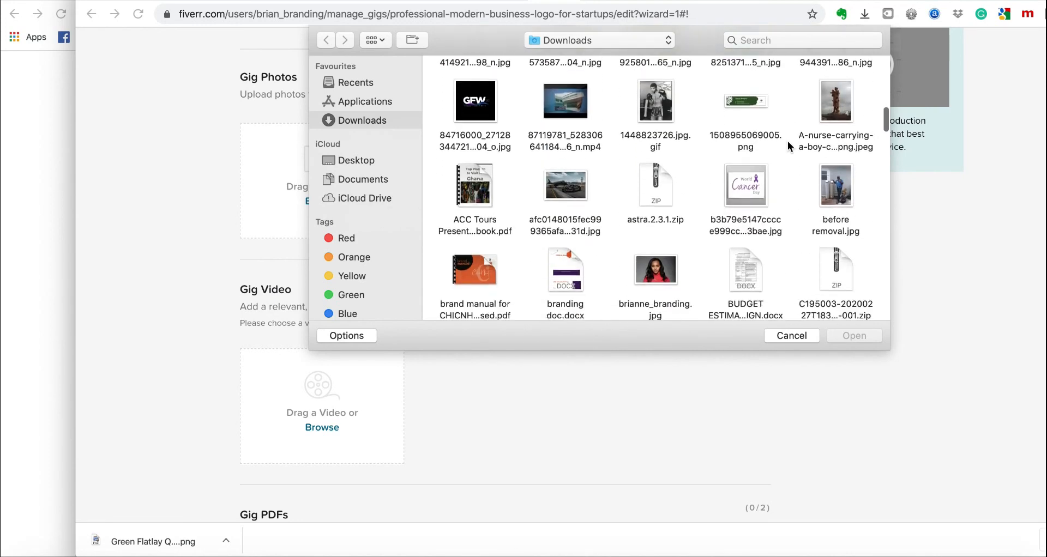
Upload the Green Flatlay Quote png as the gig's primary photo.
scroll(789, 147, down, 15)
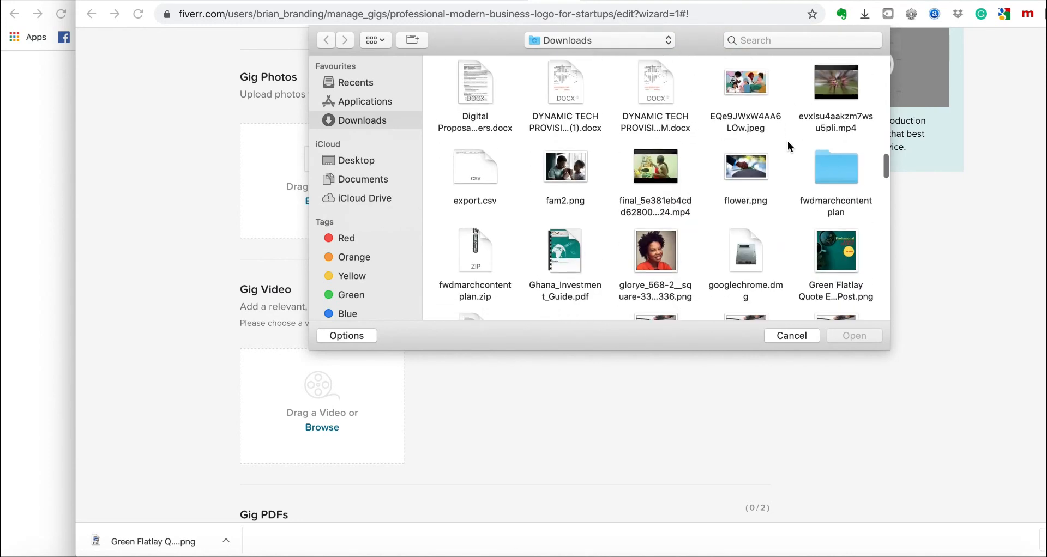
scroll(790, 146, down, 3)
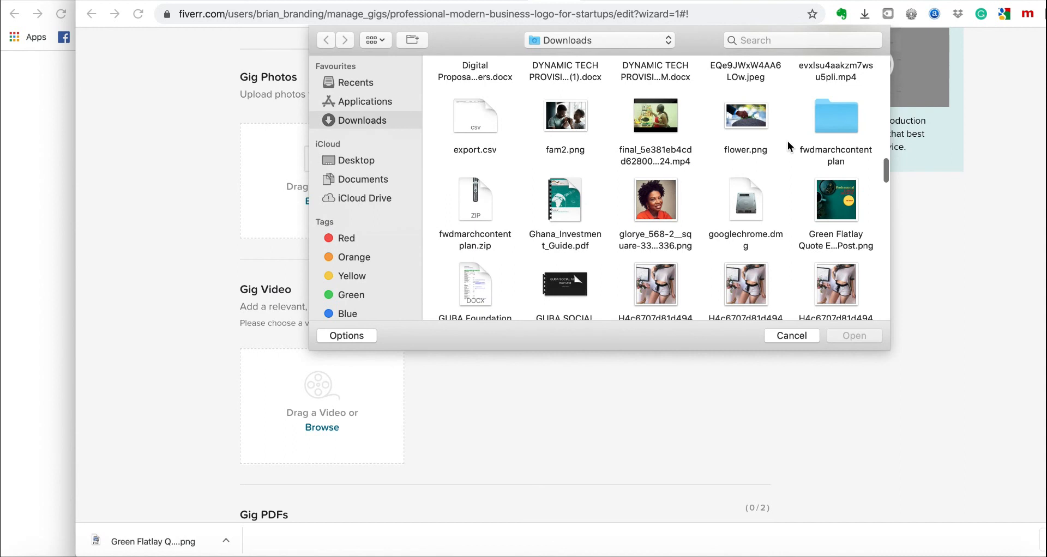
click(831, 188)
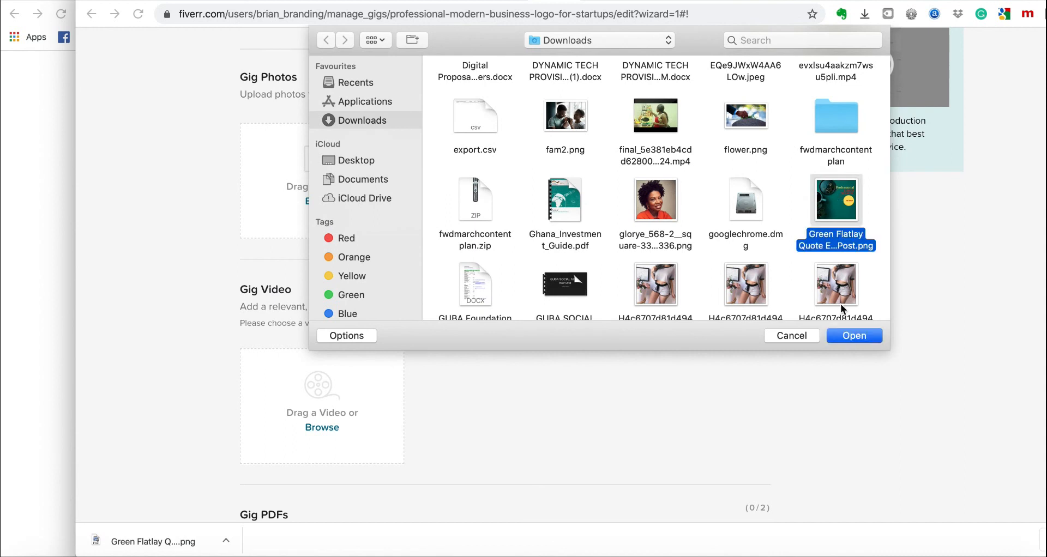
click(856, 338)
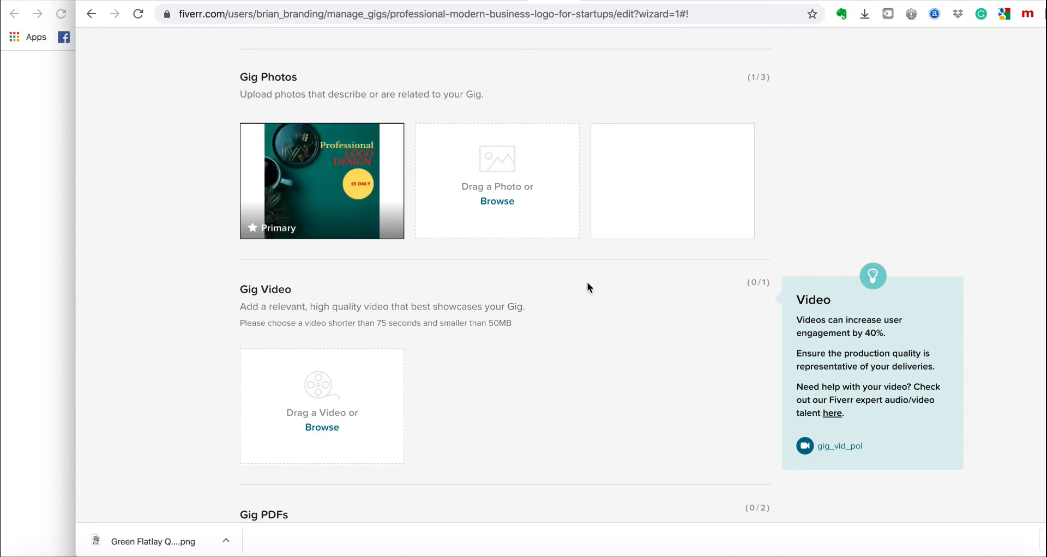
Save the gallery and continue to the Publish step.
scroll(577, 334, down, 4)
scroll(579, 339, down, 5)
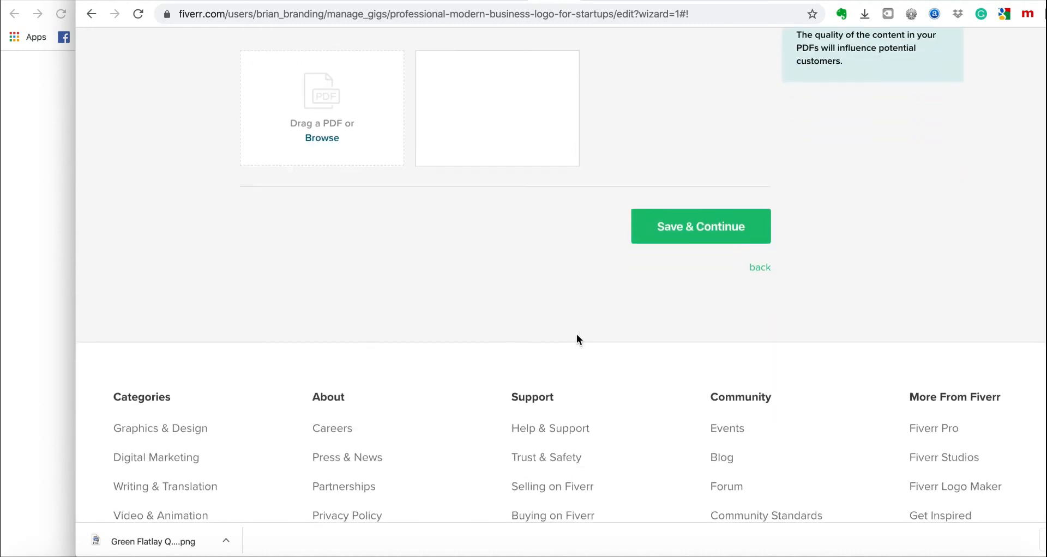
click(723, 224)
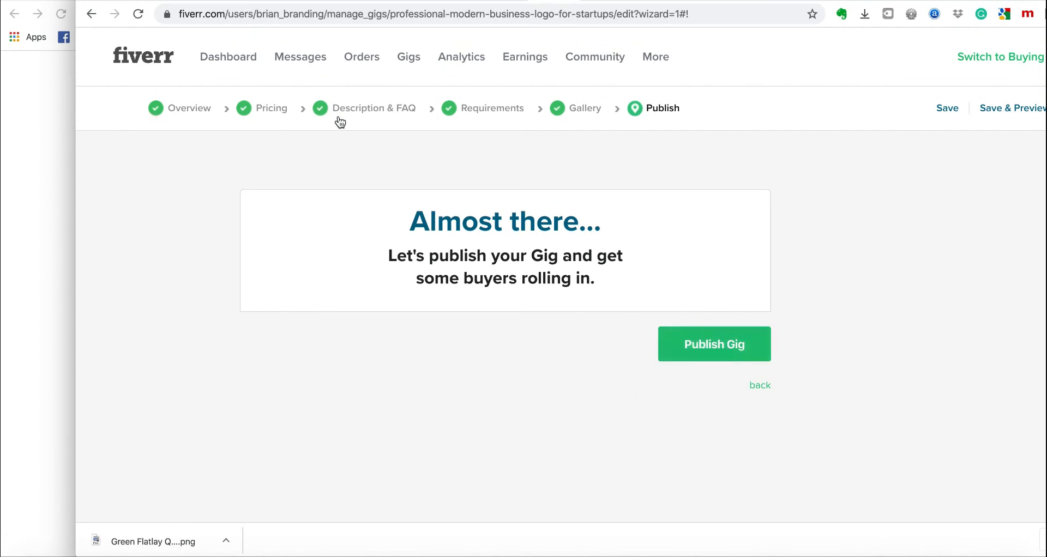
Publish the 'professional modern business logo for startups' gig.
click(711, 346)
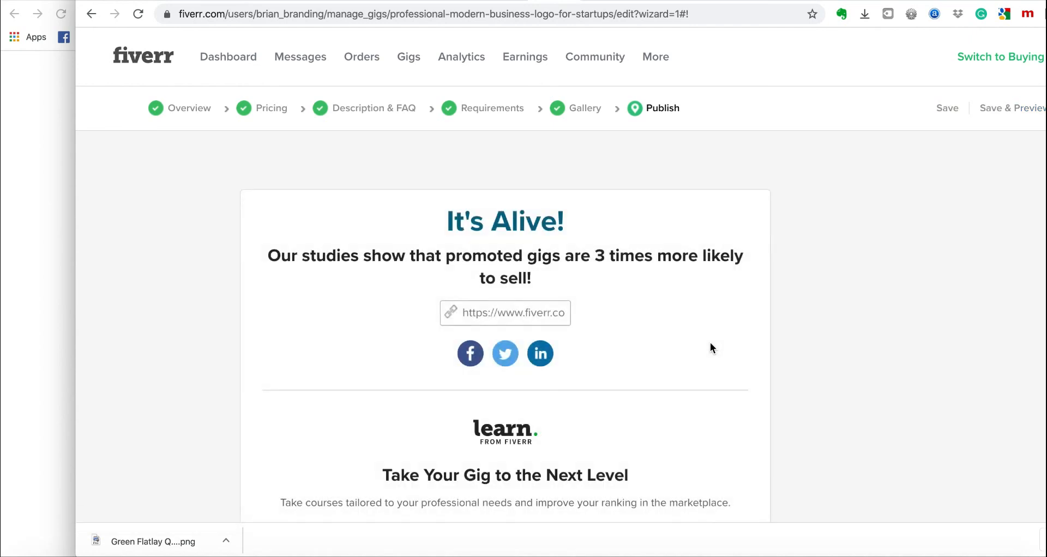
scroll(710, 343, down, 4)
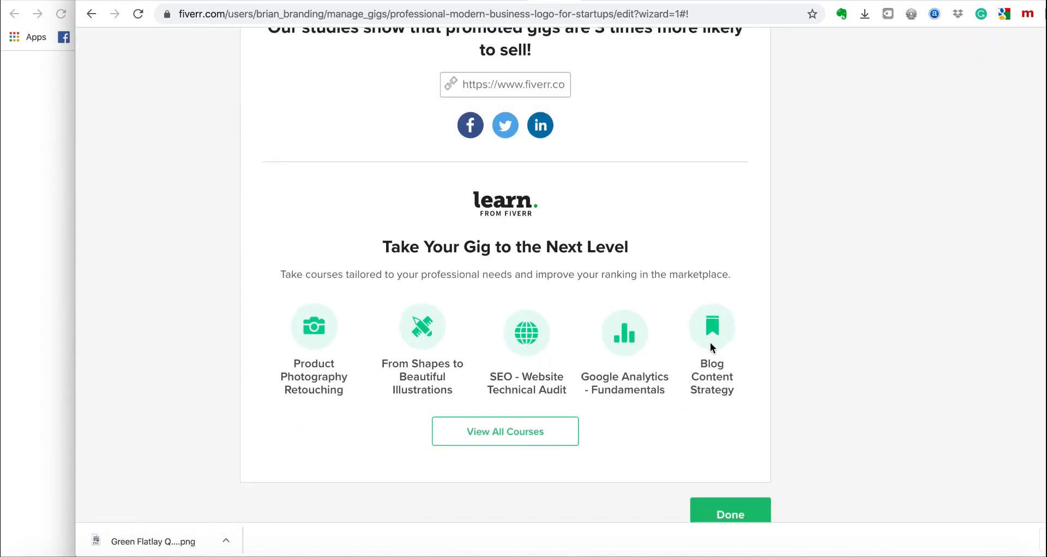
scroll(710, 342, up, 4)
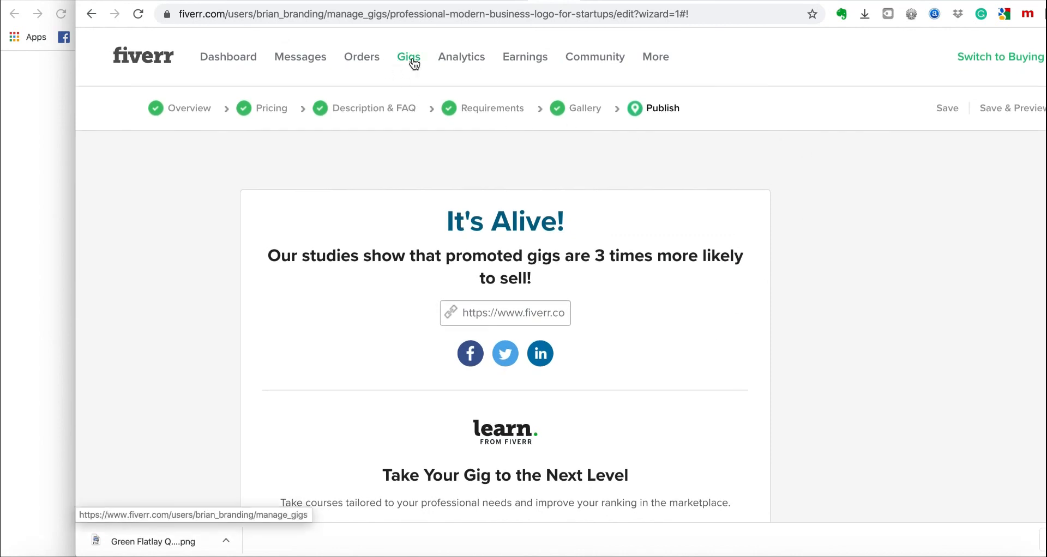
Confirm the gig is listed as active under Gigs, then switch to buying mode.
click(414, 64)
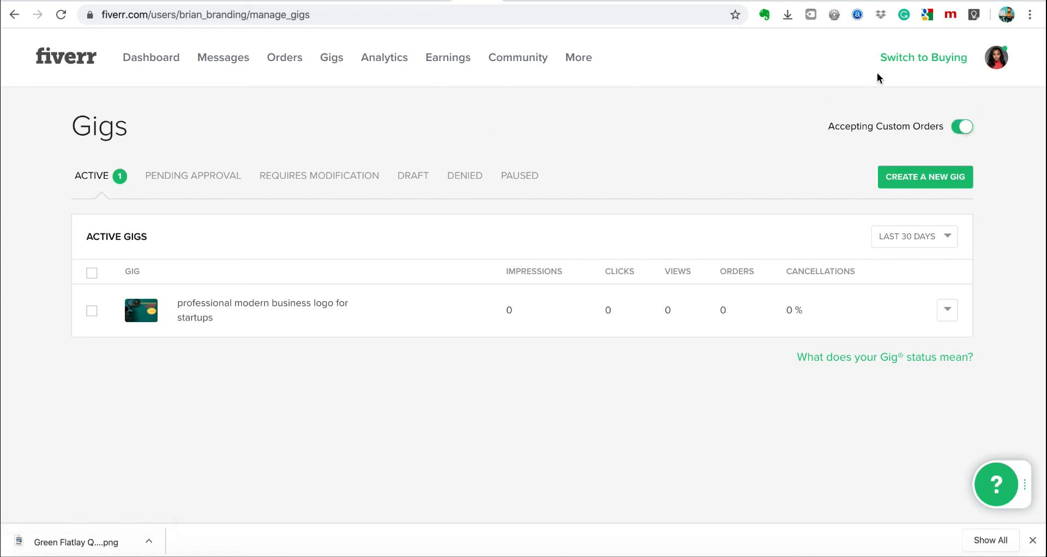
drag(910, 62, 885, 67)
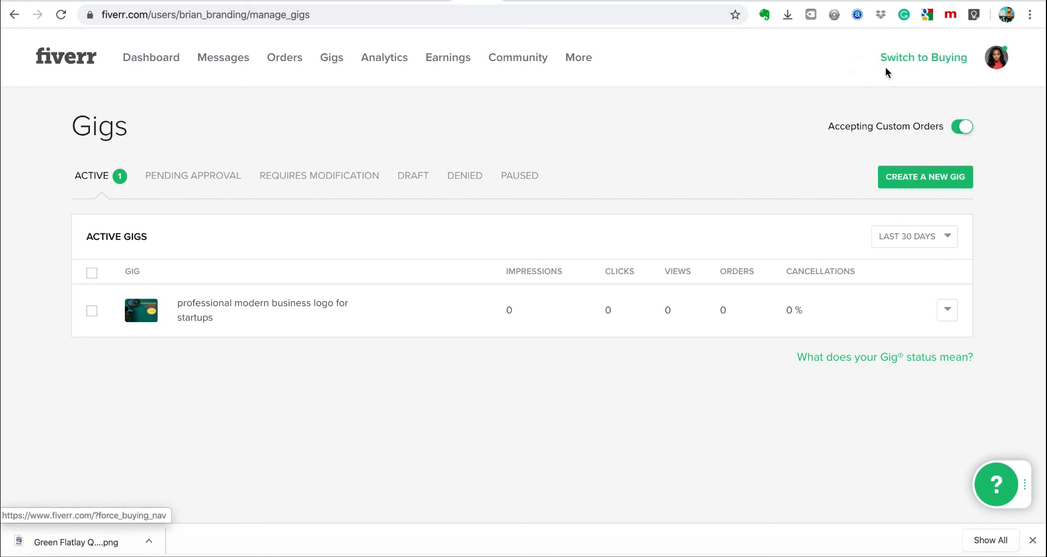
click(922, 64)
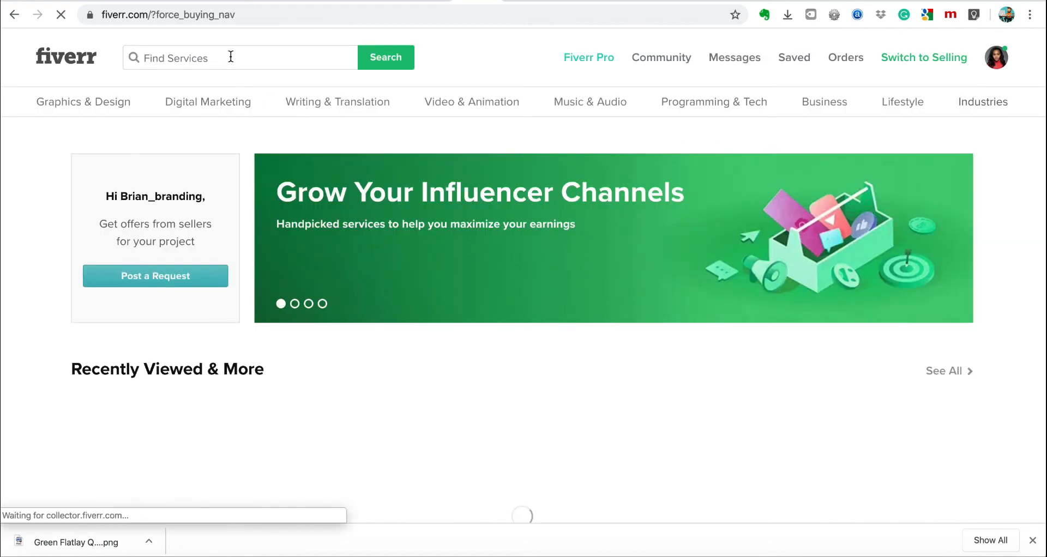
Search Fiverr services for 'professional modern logo design'.
click(230, 57)
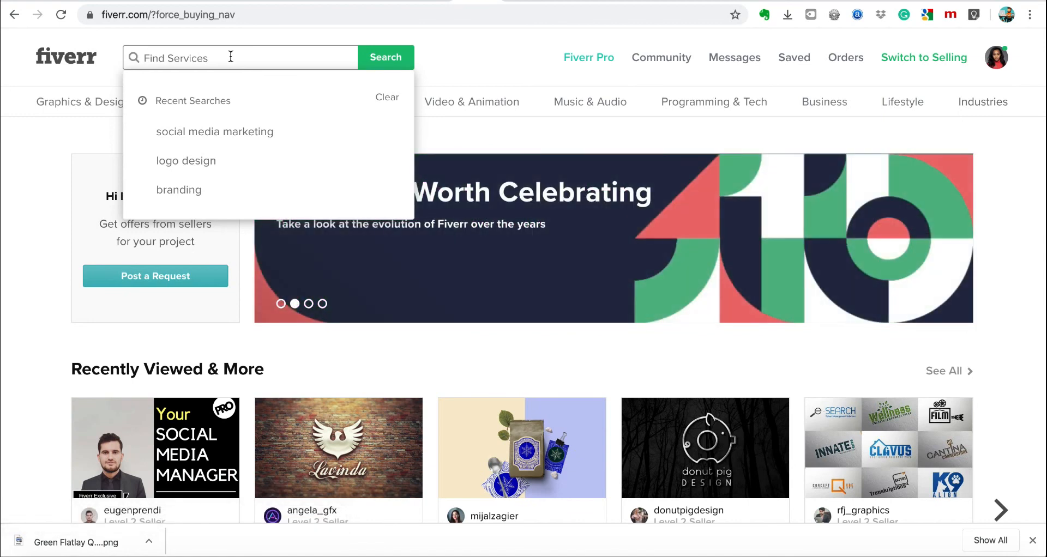
text(profes)
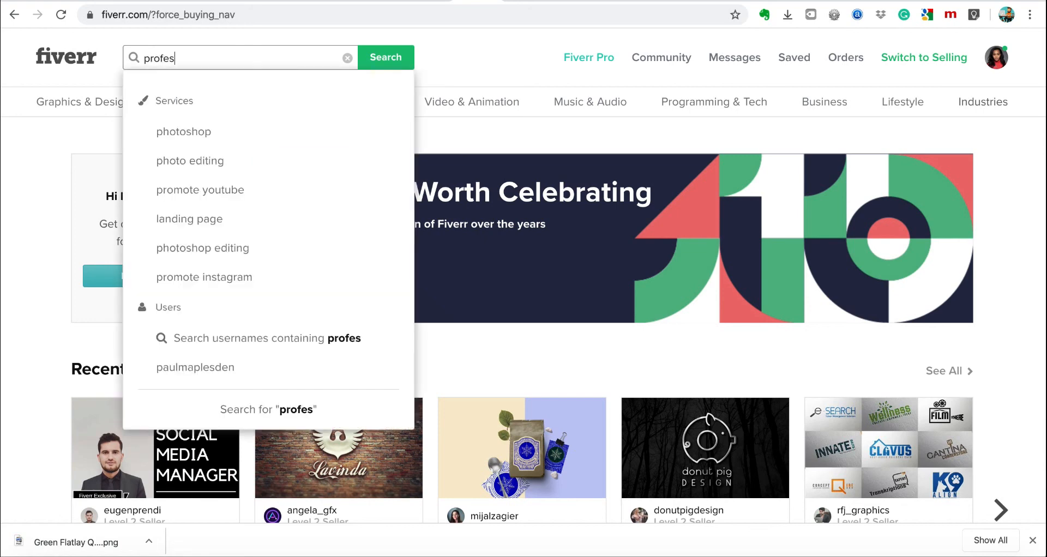
text(sional mo)
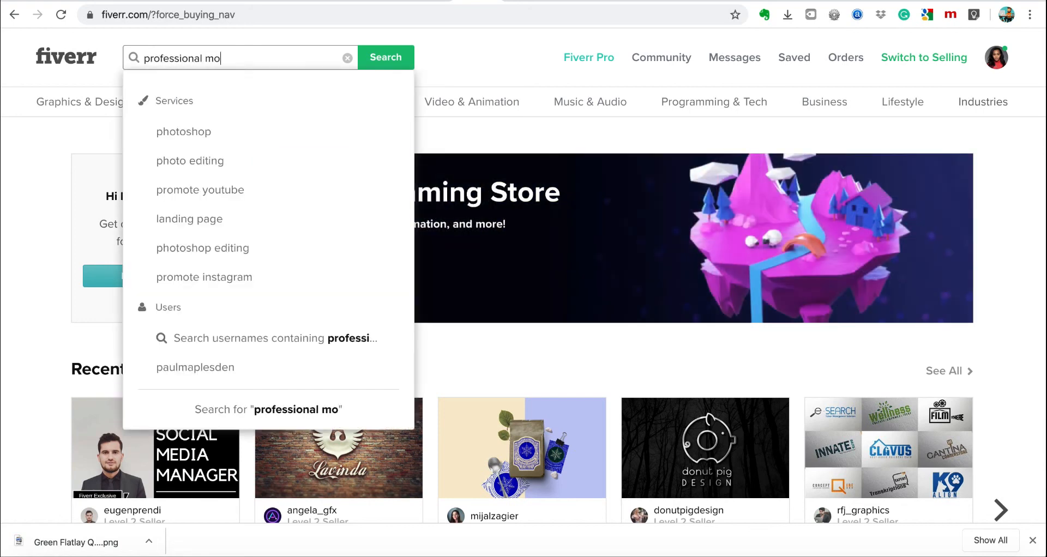
text(dern logo design)
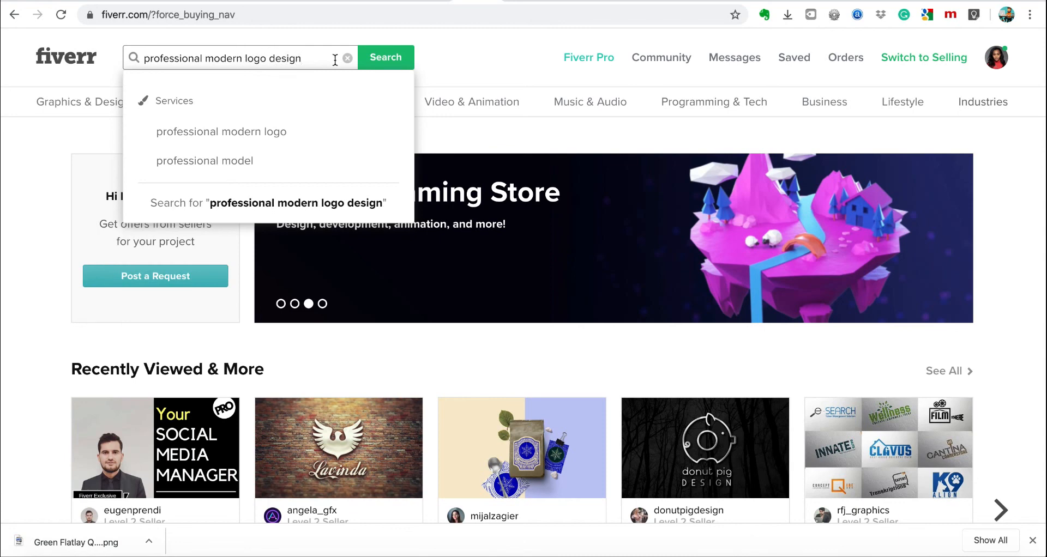
click(395, 64)
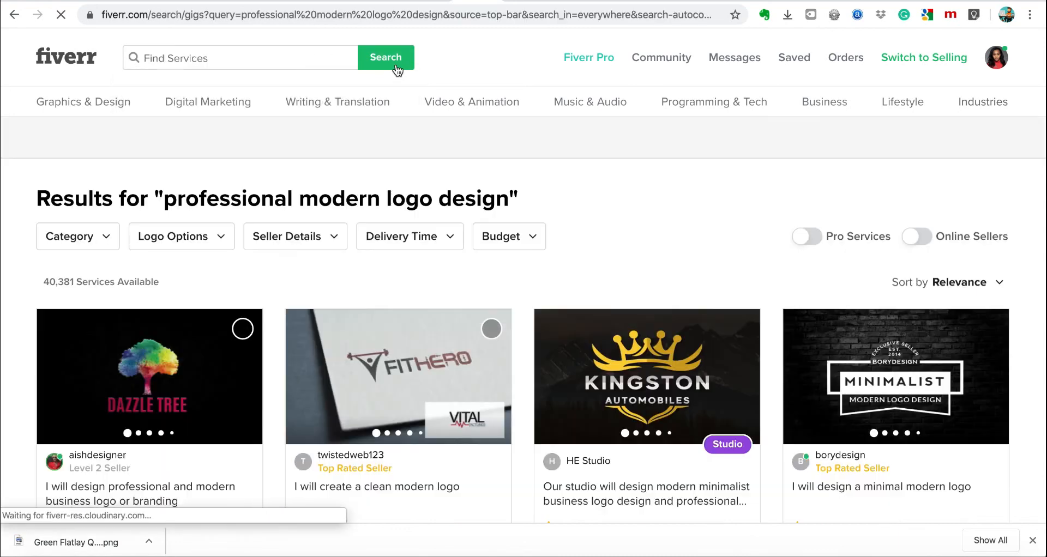
Sort the search results by Newest Arrivals.
scroll(657, 267, down, 2)
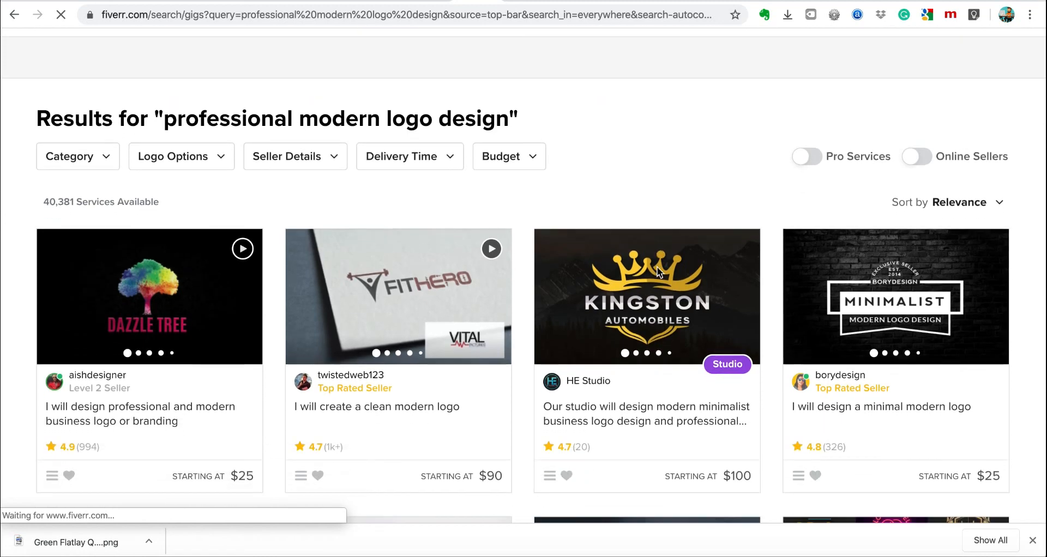
click(999, 204)
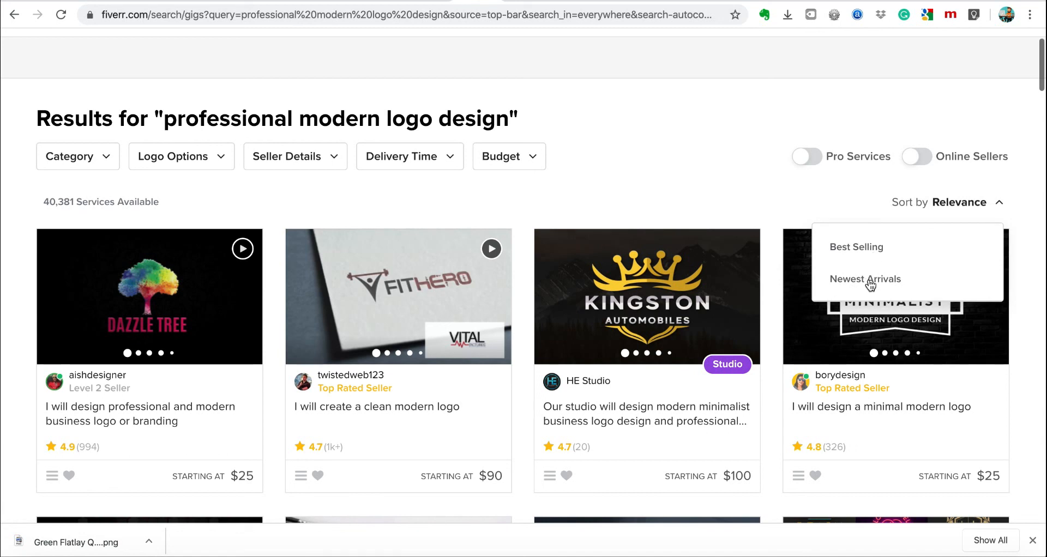
click(870, 281)
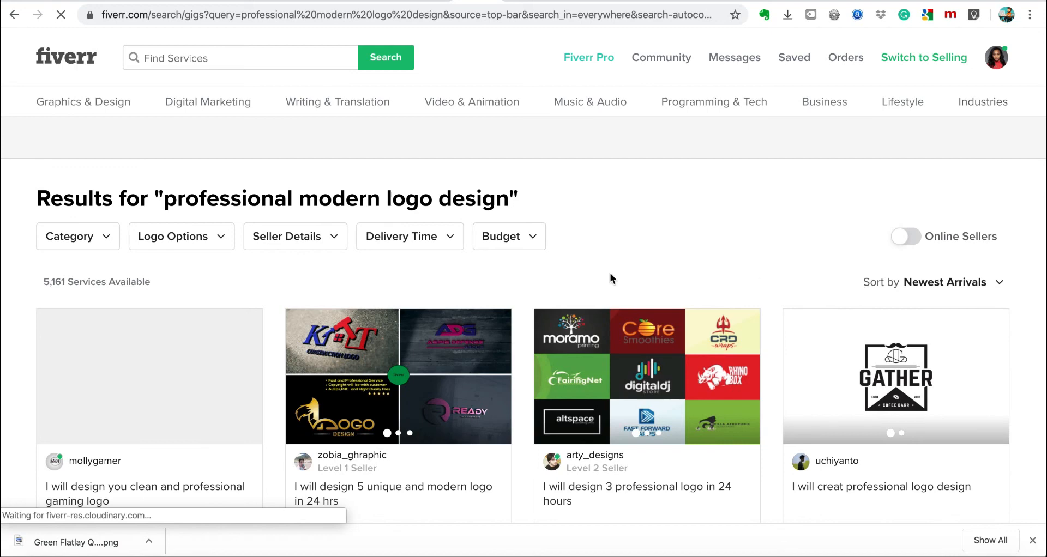
Browse the newest logo gigs comparing their starting prices, dismissing the downloads bar.
scroll(611, 278, down, 3)
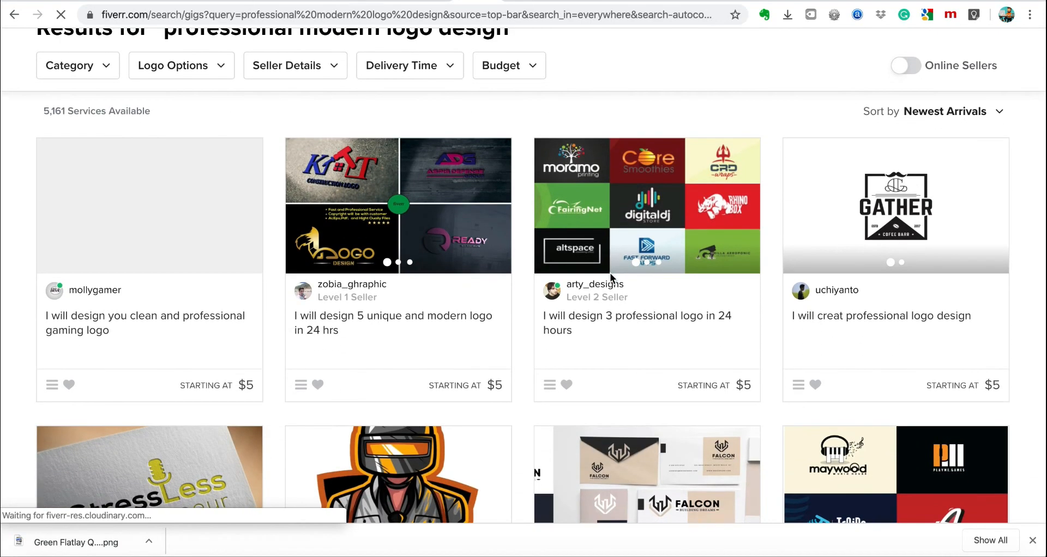
scroll(610, 277, down, 8)
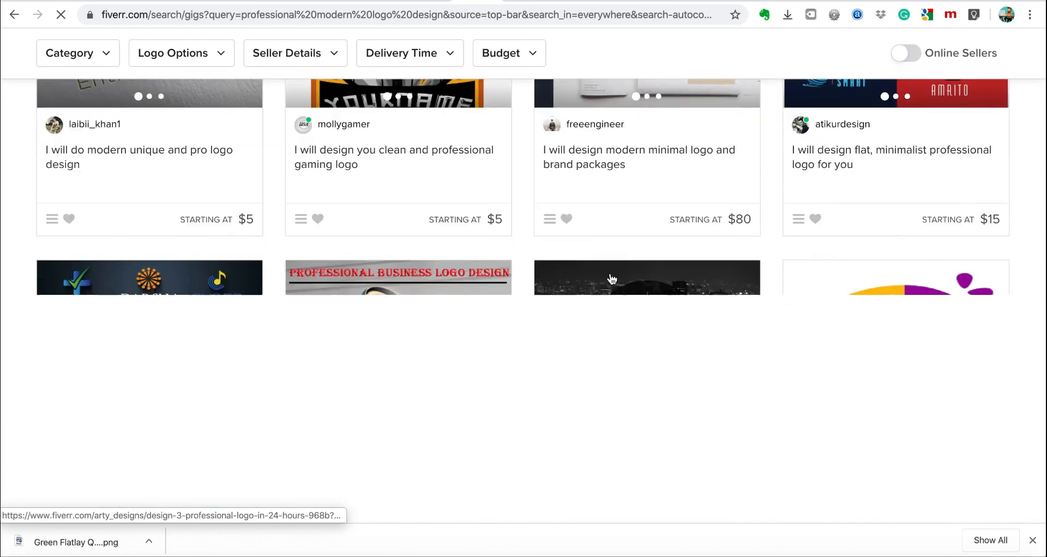
scroll(612, 279, down, 5)
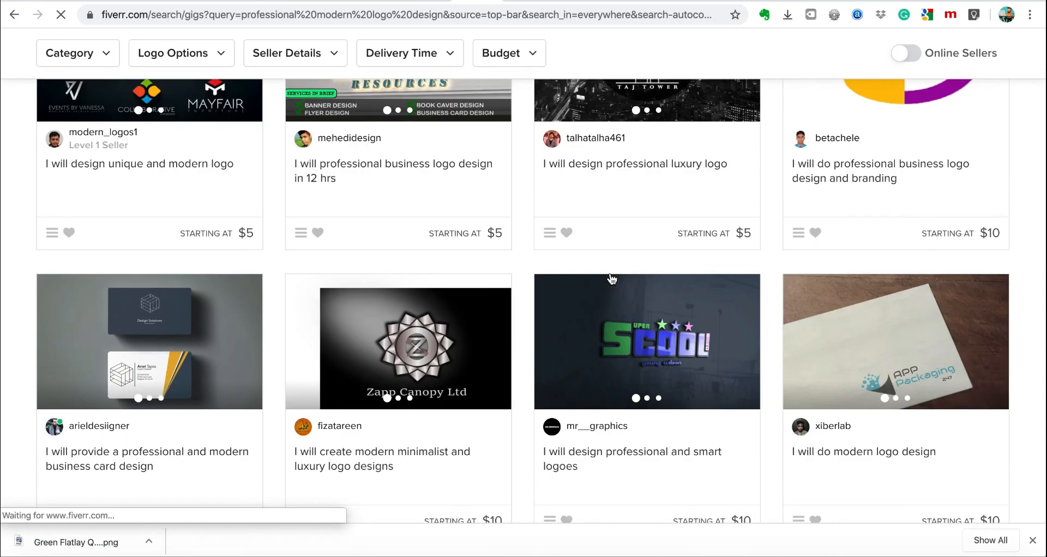
scroll(611, 280, down, 1)
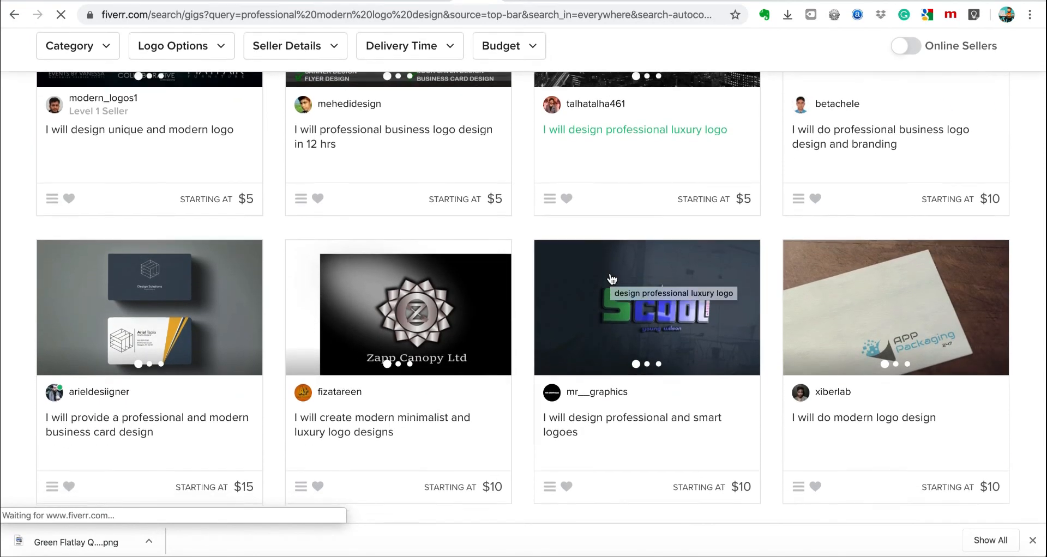
click(1032, 546)
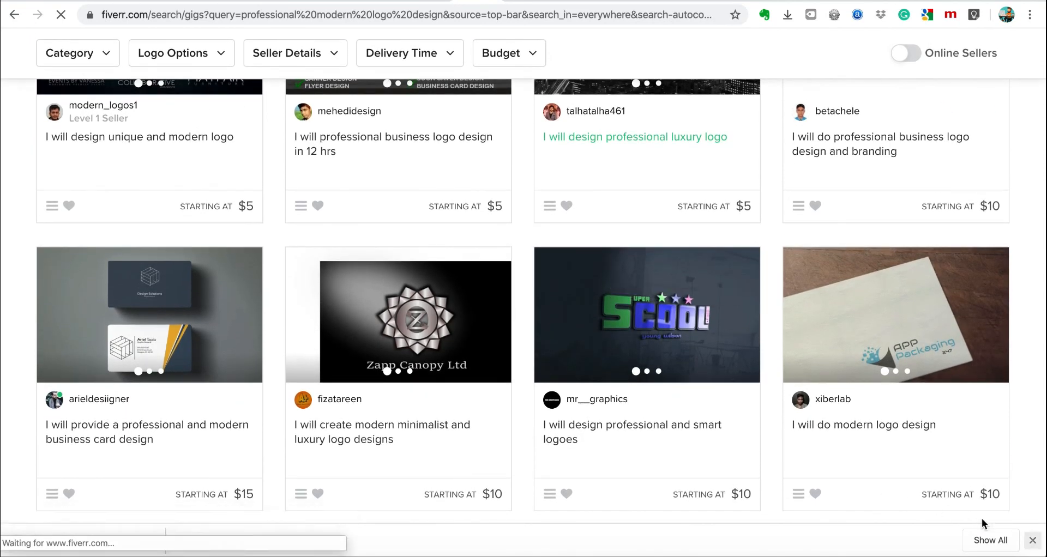
scroll(539, 184, up, 10)
scroll(539, 185, down, 12)
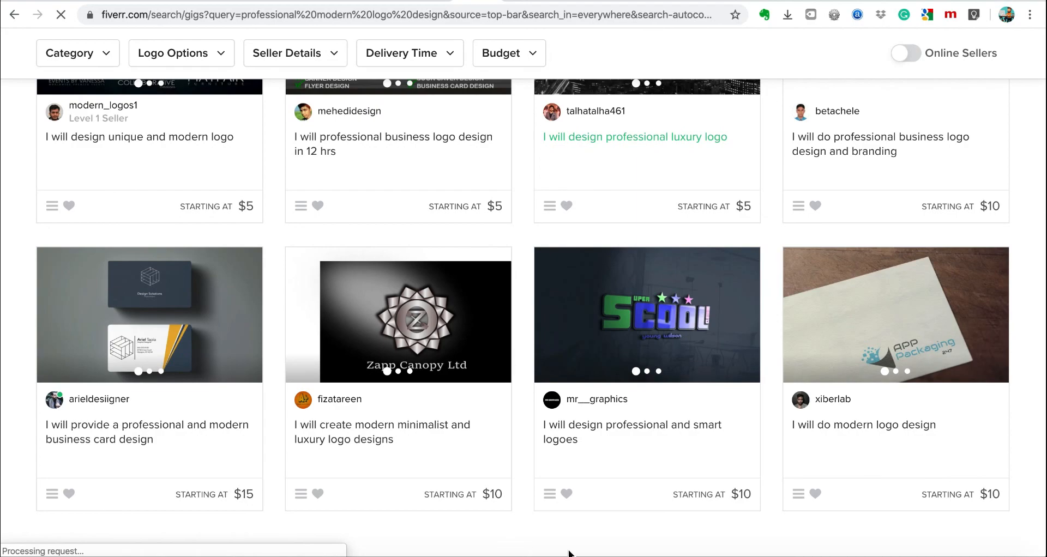
scroll(783, 527, up, 16)
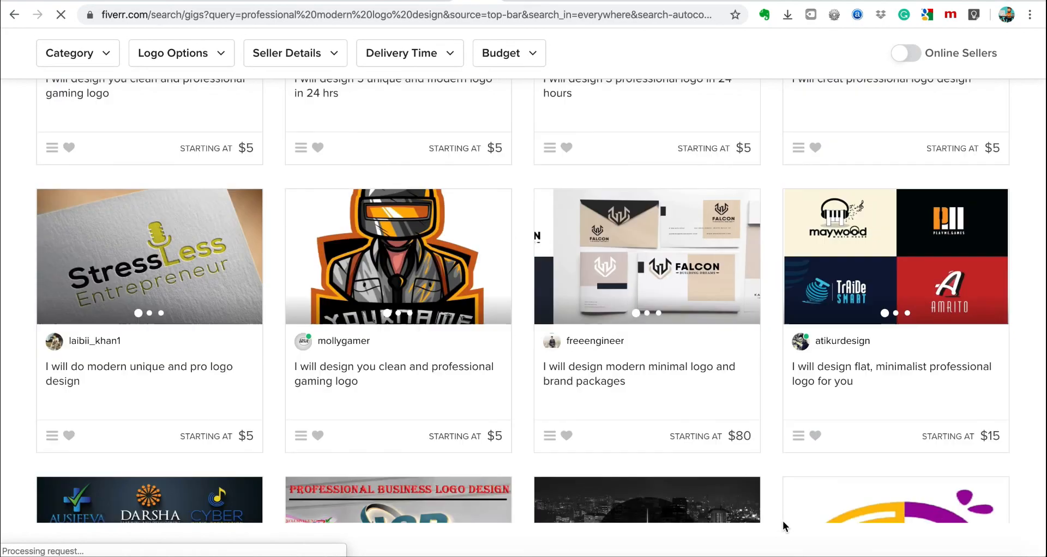
scroll(508, 287, down, 3)
scroll(506, 281, down, 10)
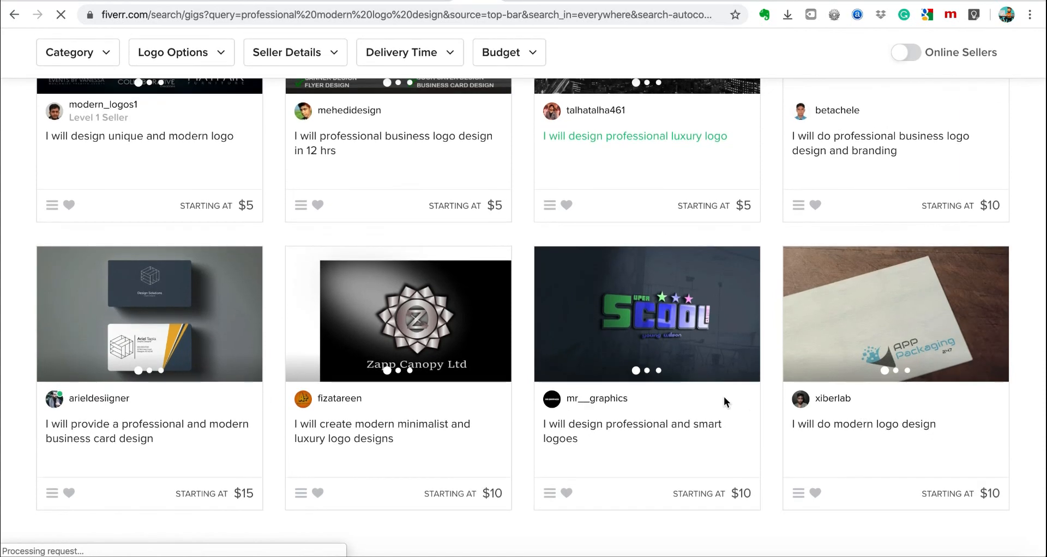
scroll(750, 399, up, 12)
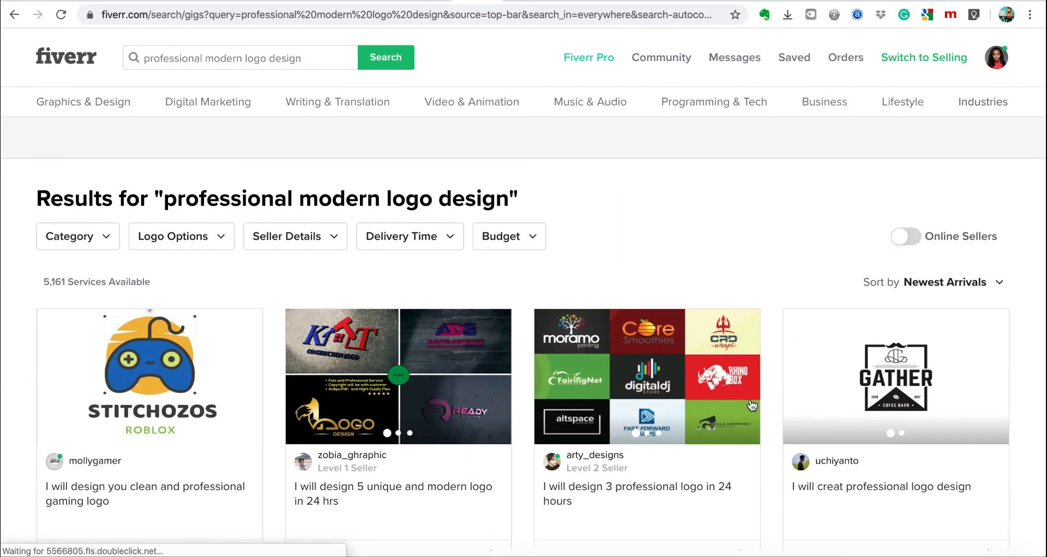
scroll(752, 404, down, 1)
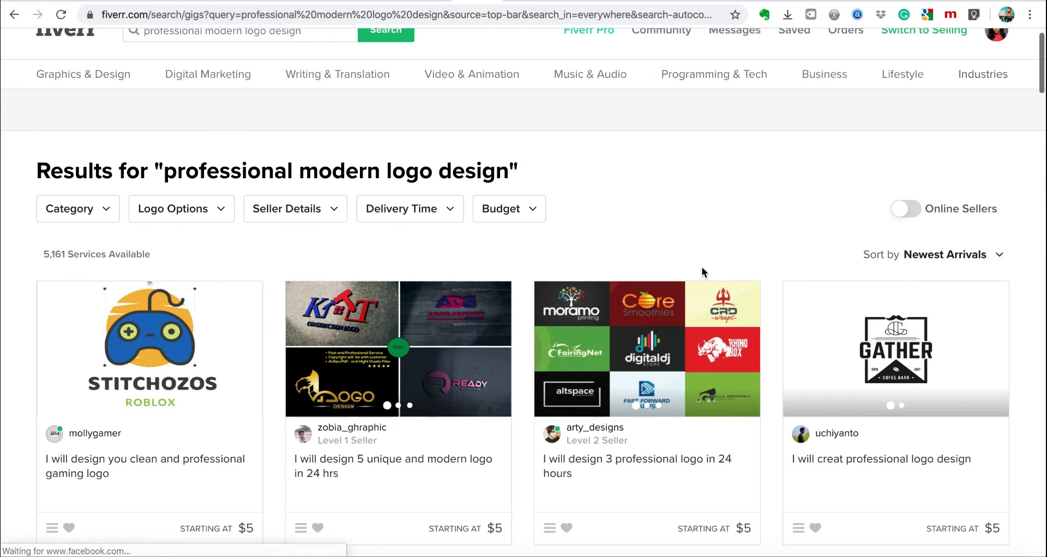
scroll(702, 266, down, 5)
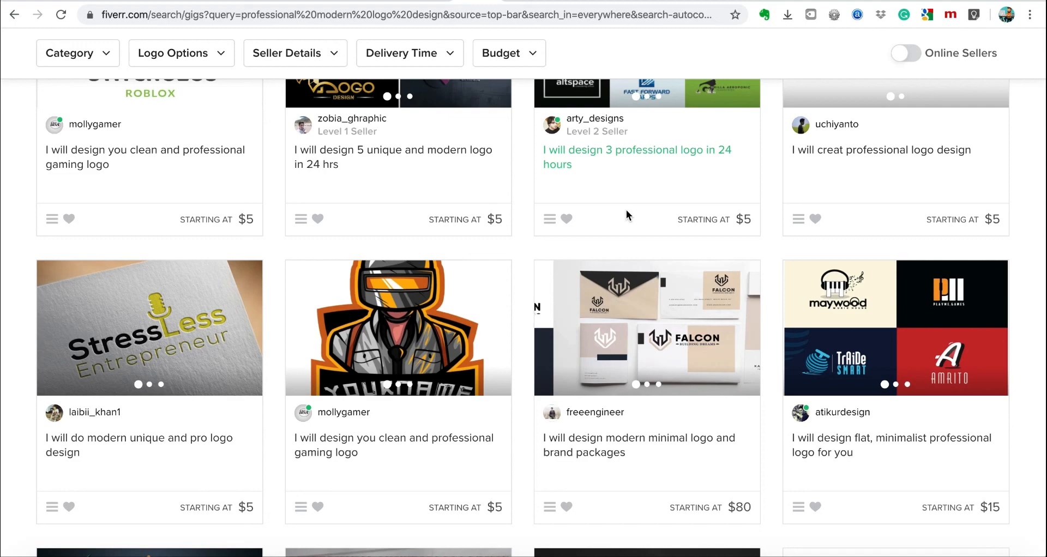
Reorder the 'professional modern logo design' results by Best Selling.
scroll(626, 210, up, 6)
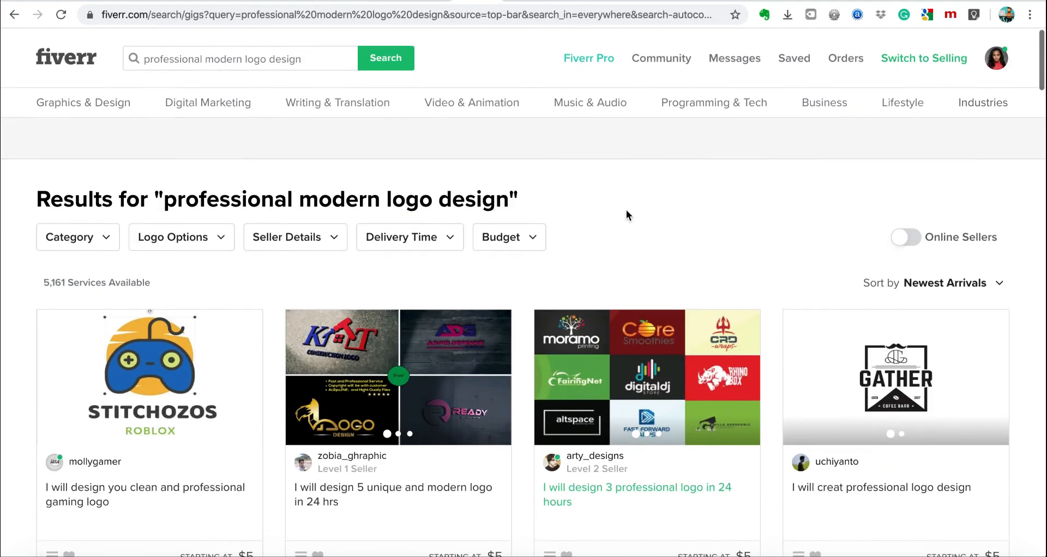
scroll(840, 409, down, 10)
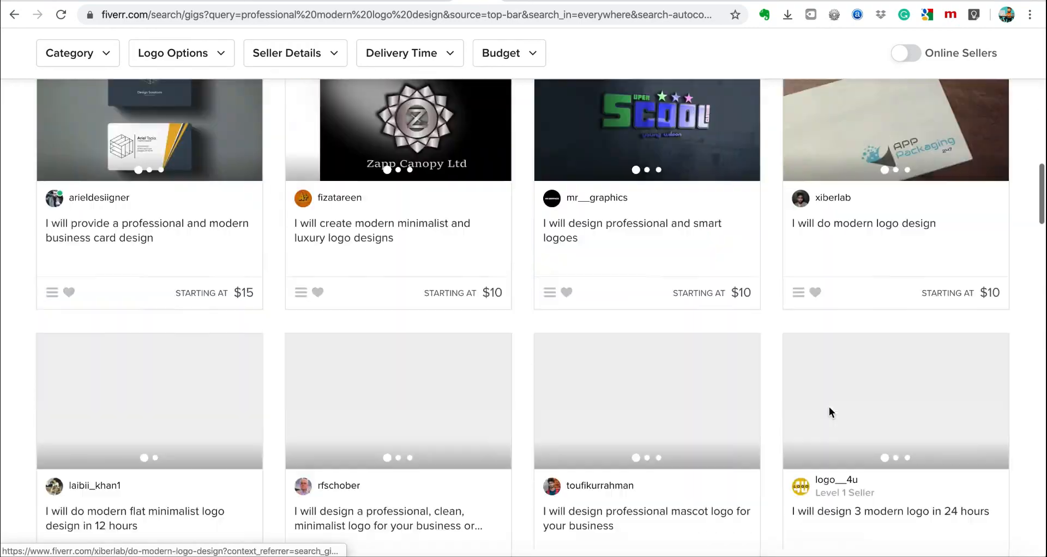
scroll(709, 469, down, 5)
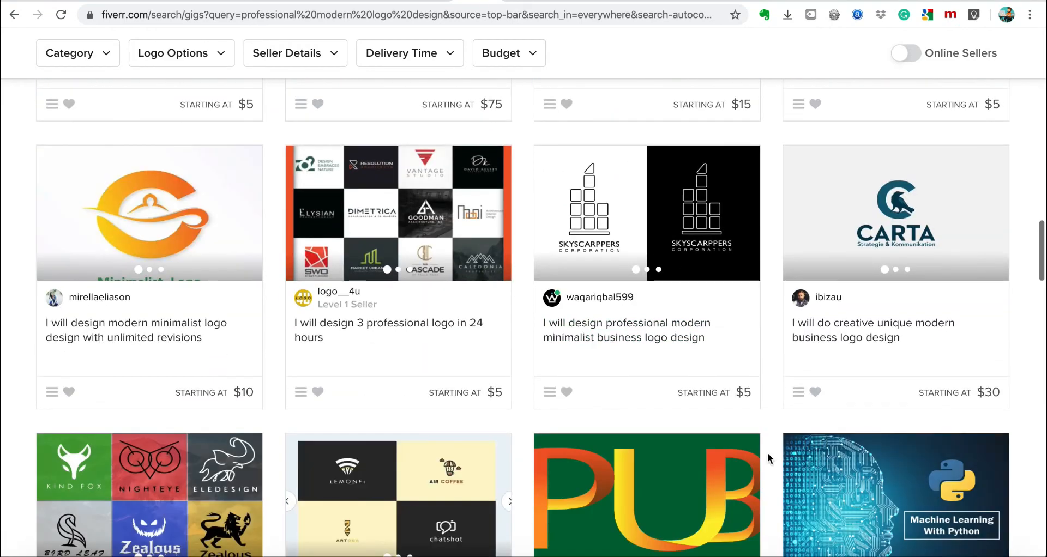
scroll(767, 455, up, 13)
scroll(767, 453, up, 10)
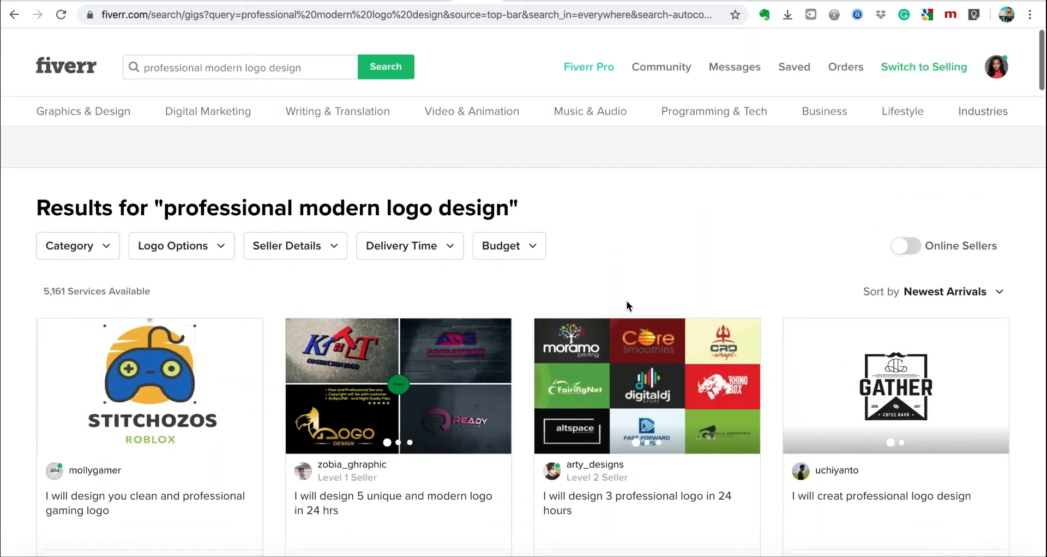
click(919, 284)
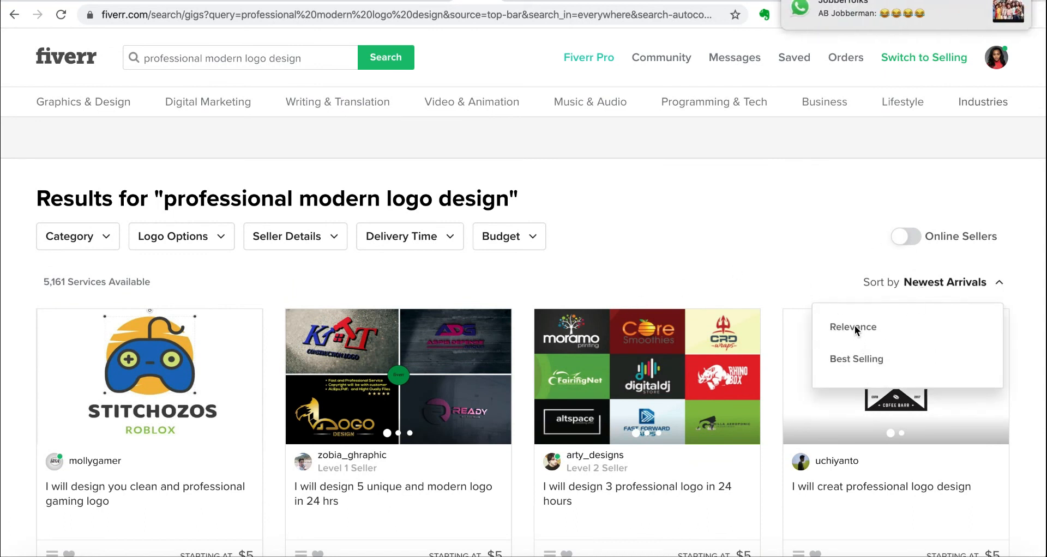
click(855, 359)
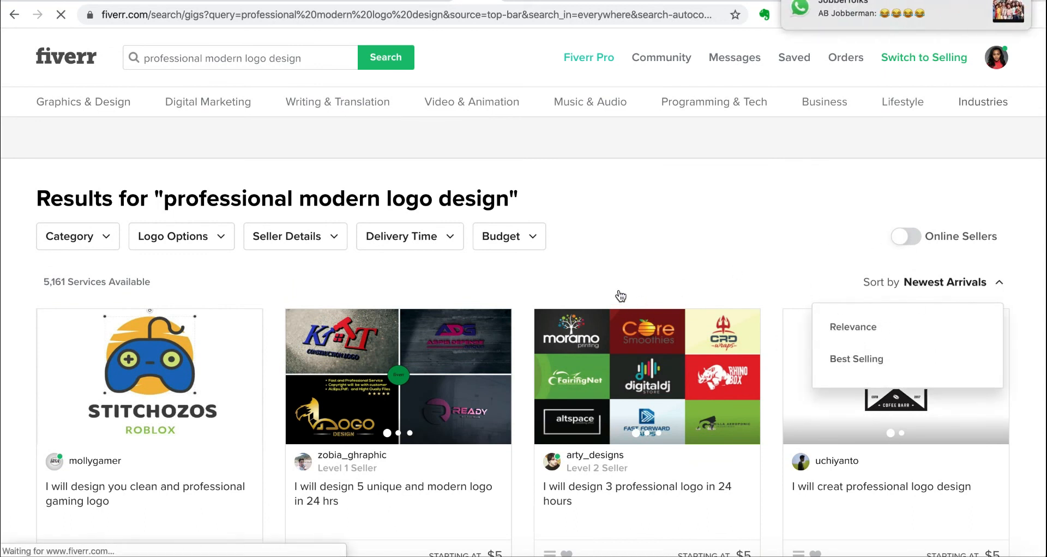